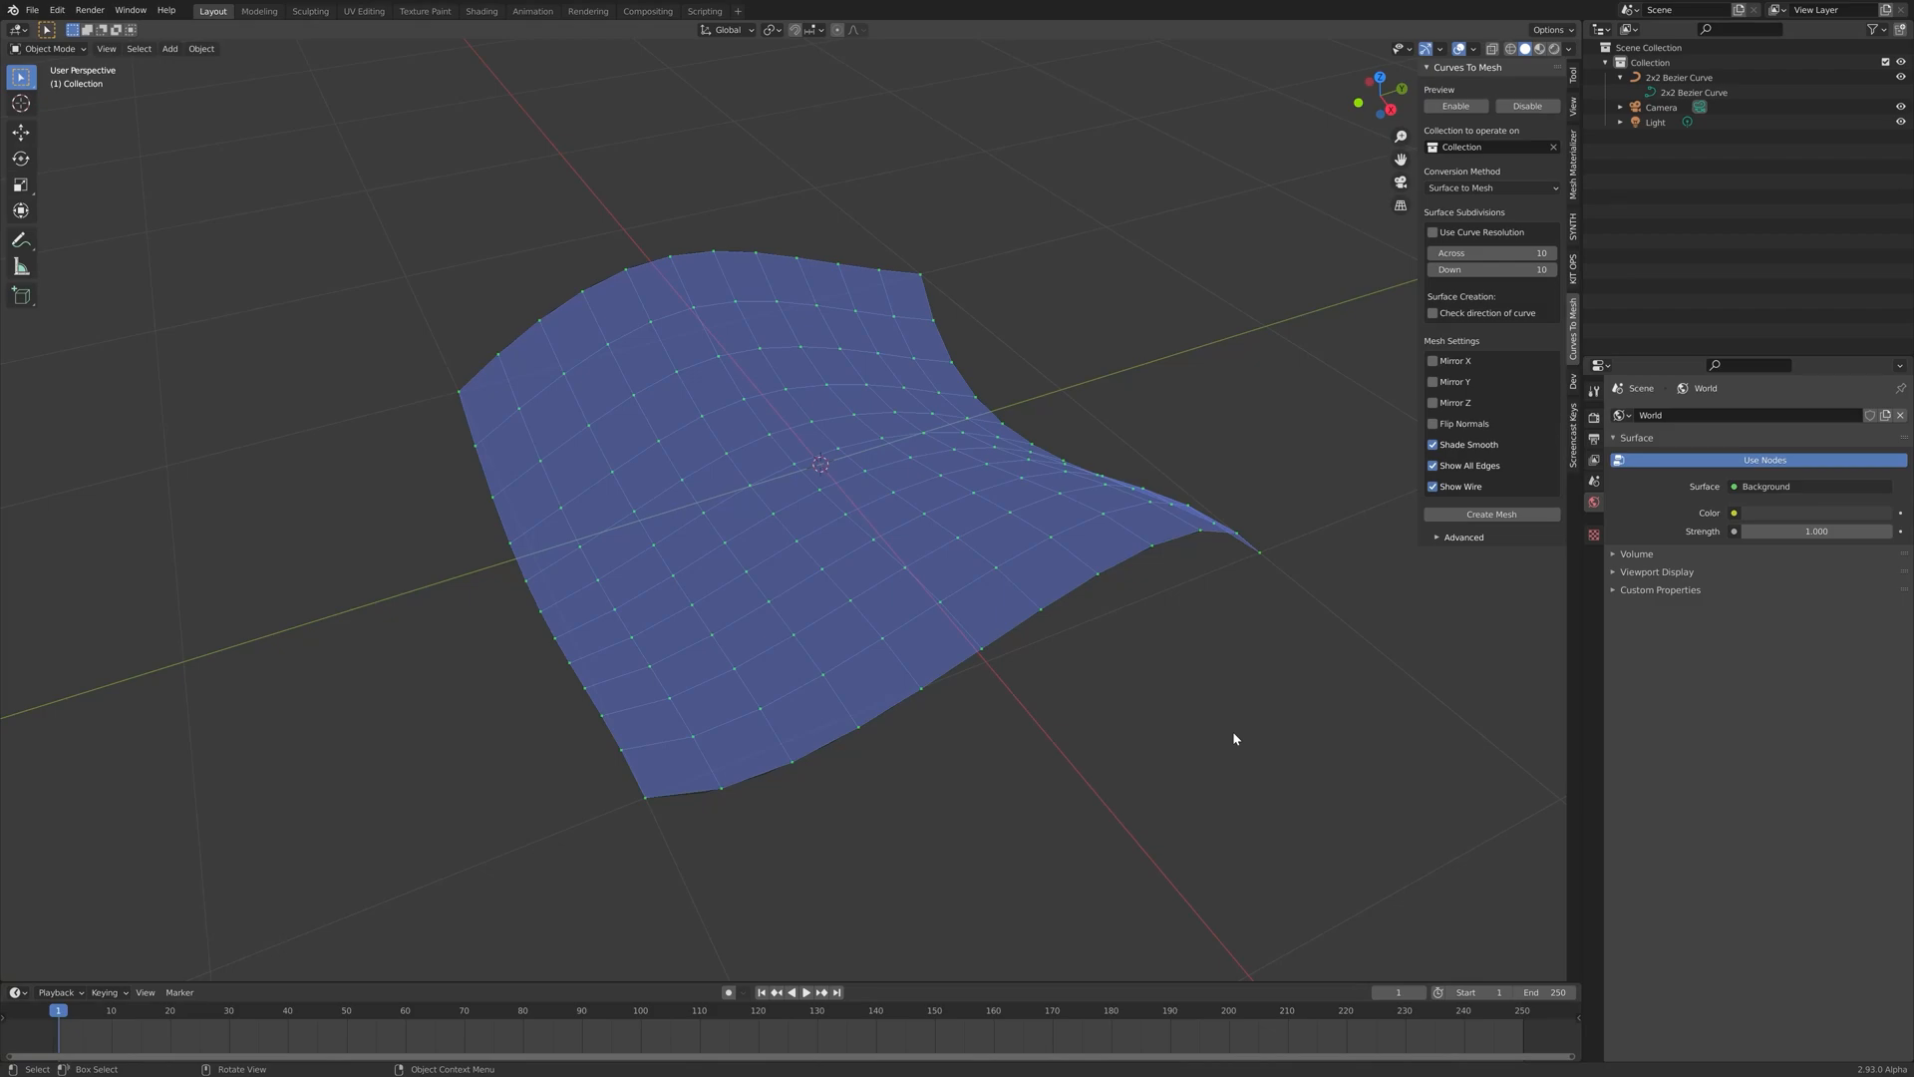
Select the 2x2 Bezier Curve around the surface preview and enter Edit Mode
{"action": "left_click", "coordinate": [807, 756]}
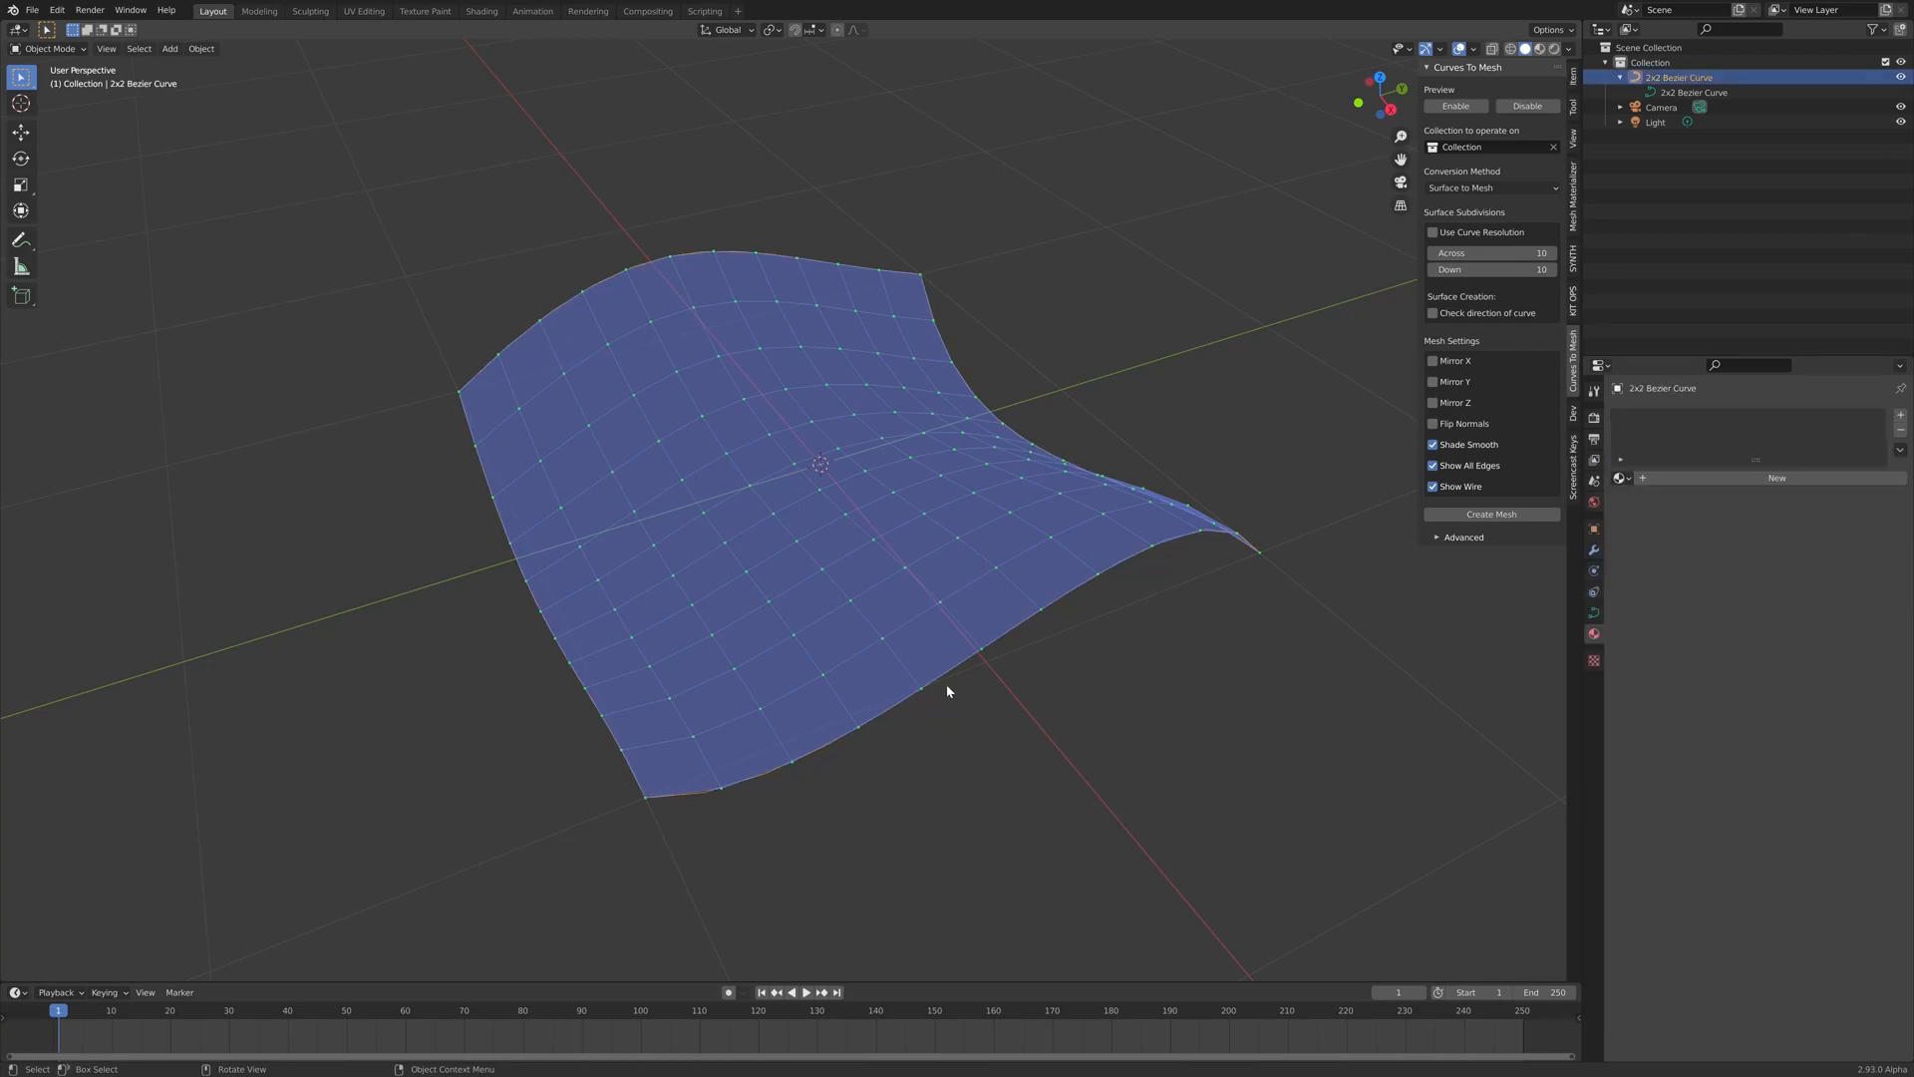
{"action": "key", "text": "Tab"}
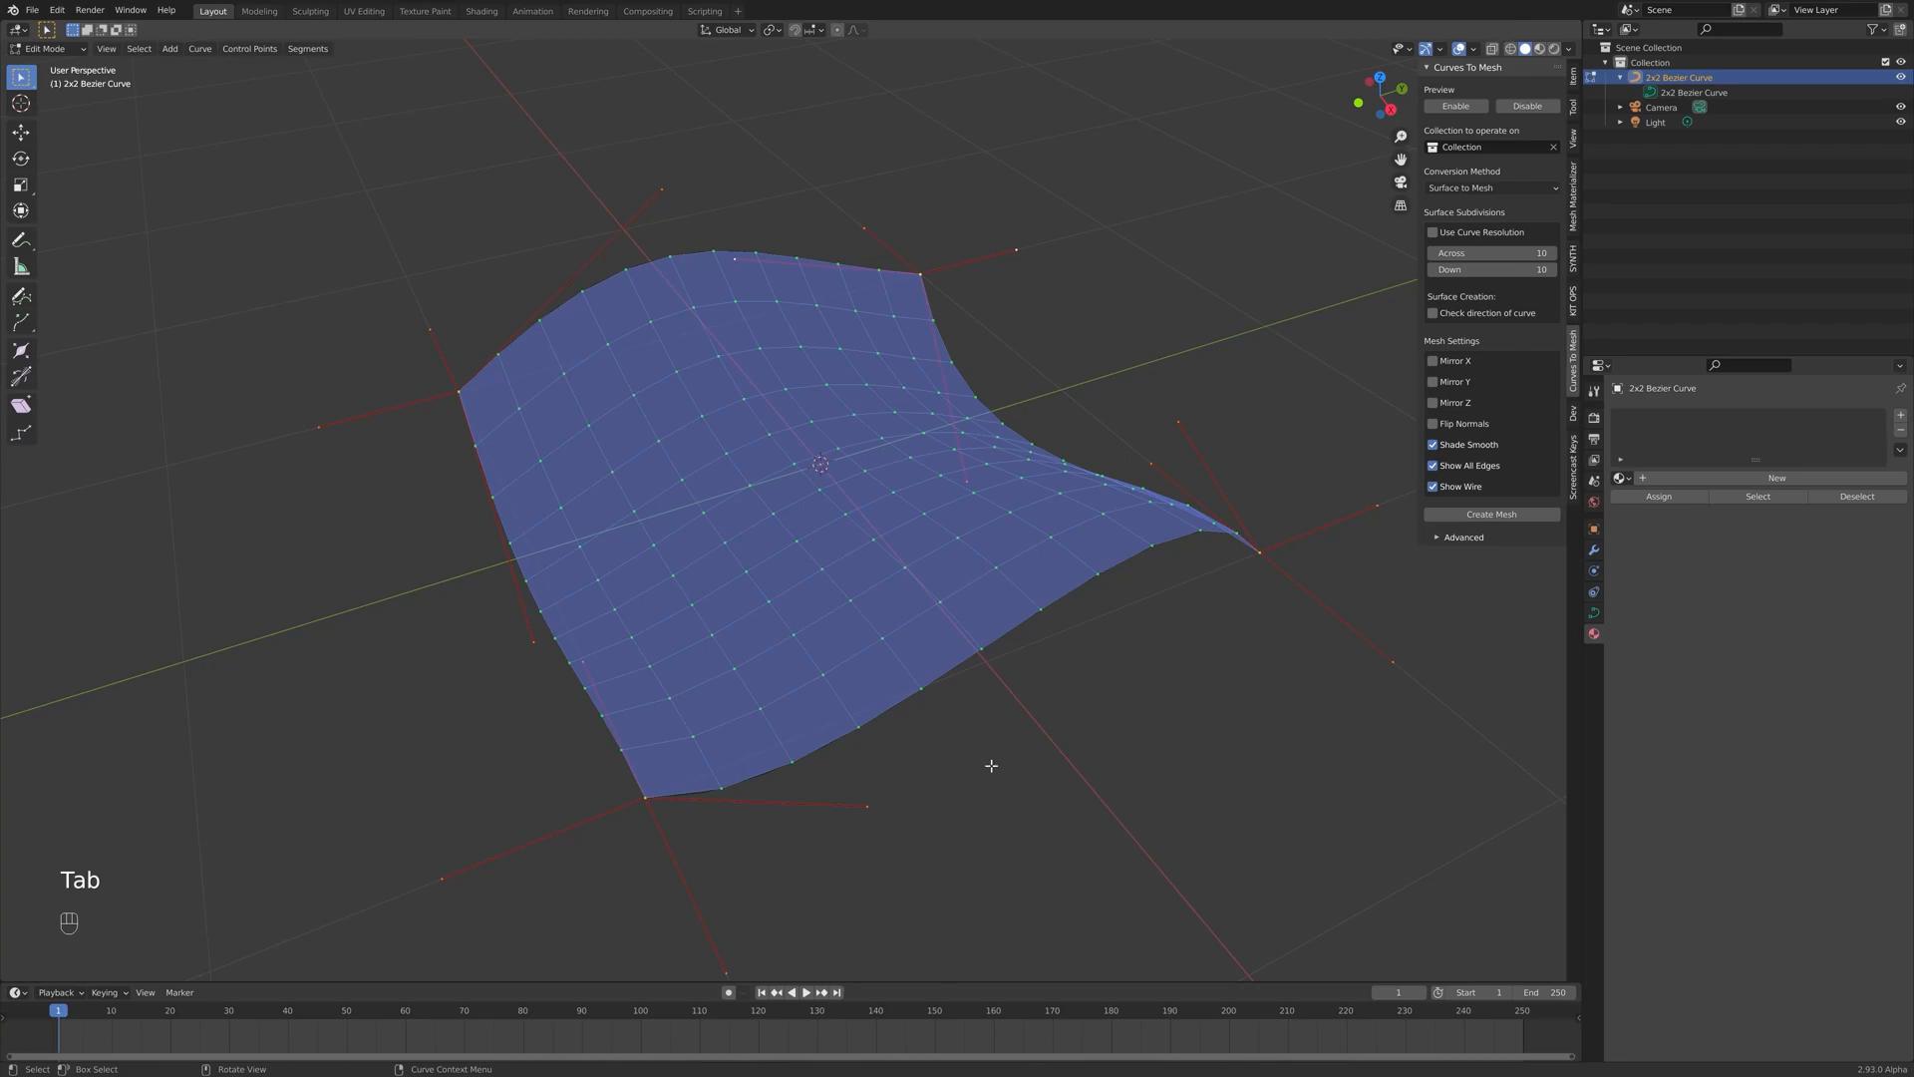
Examine the curve surface from several angles, looking at how the four boundary curves meet at the corners
{"action": "middle_click_drag", "start_coordinate": [999, 760], "coordinate": [1214, 507]}
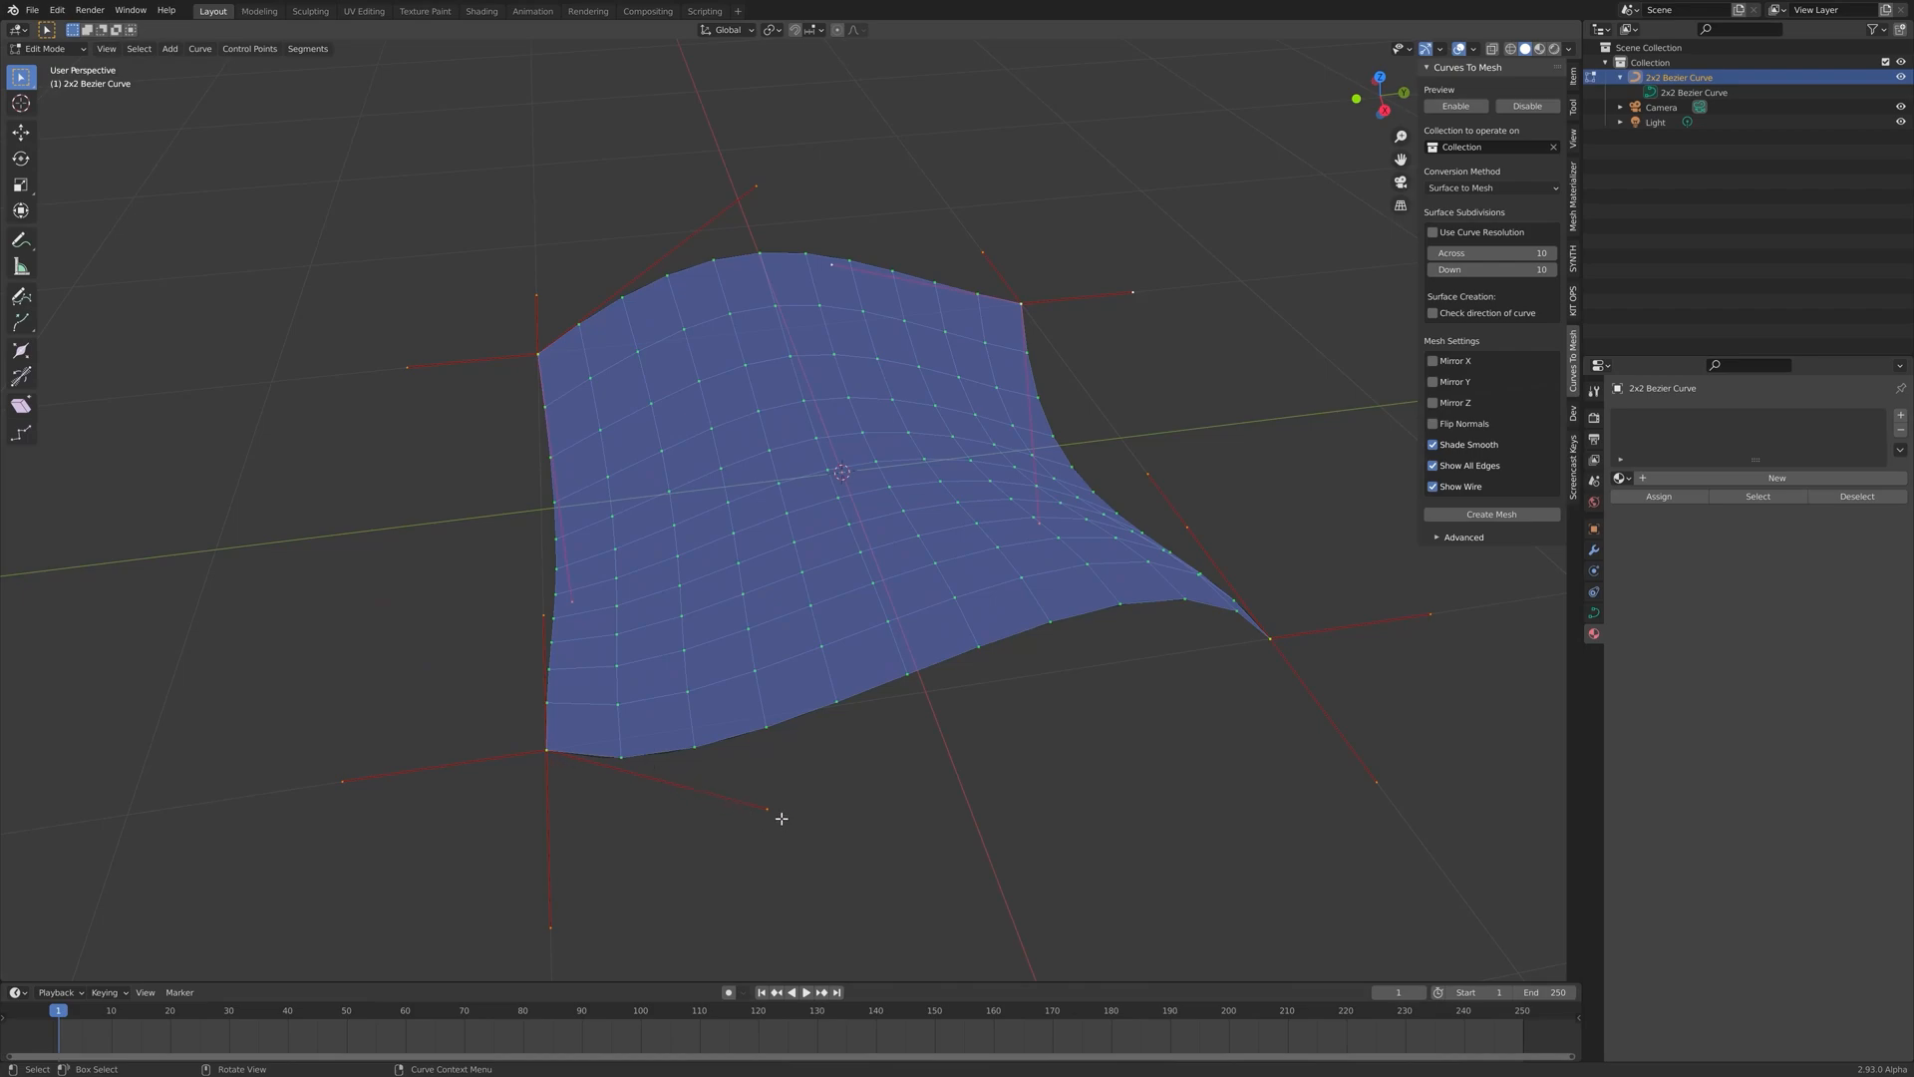
{"action": "middle_click_drag", "start_coordinate": [611, 753], "coordinate": [935, 764]}
{"action": "left_click", "coordinate": [786, 754]}
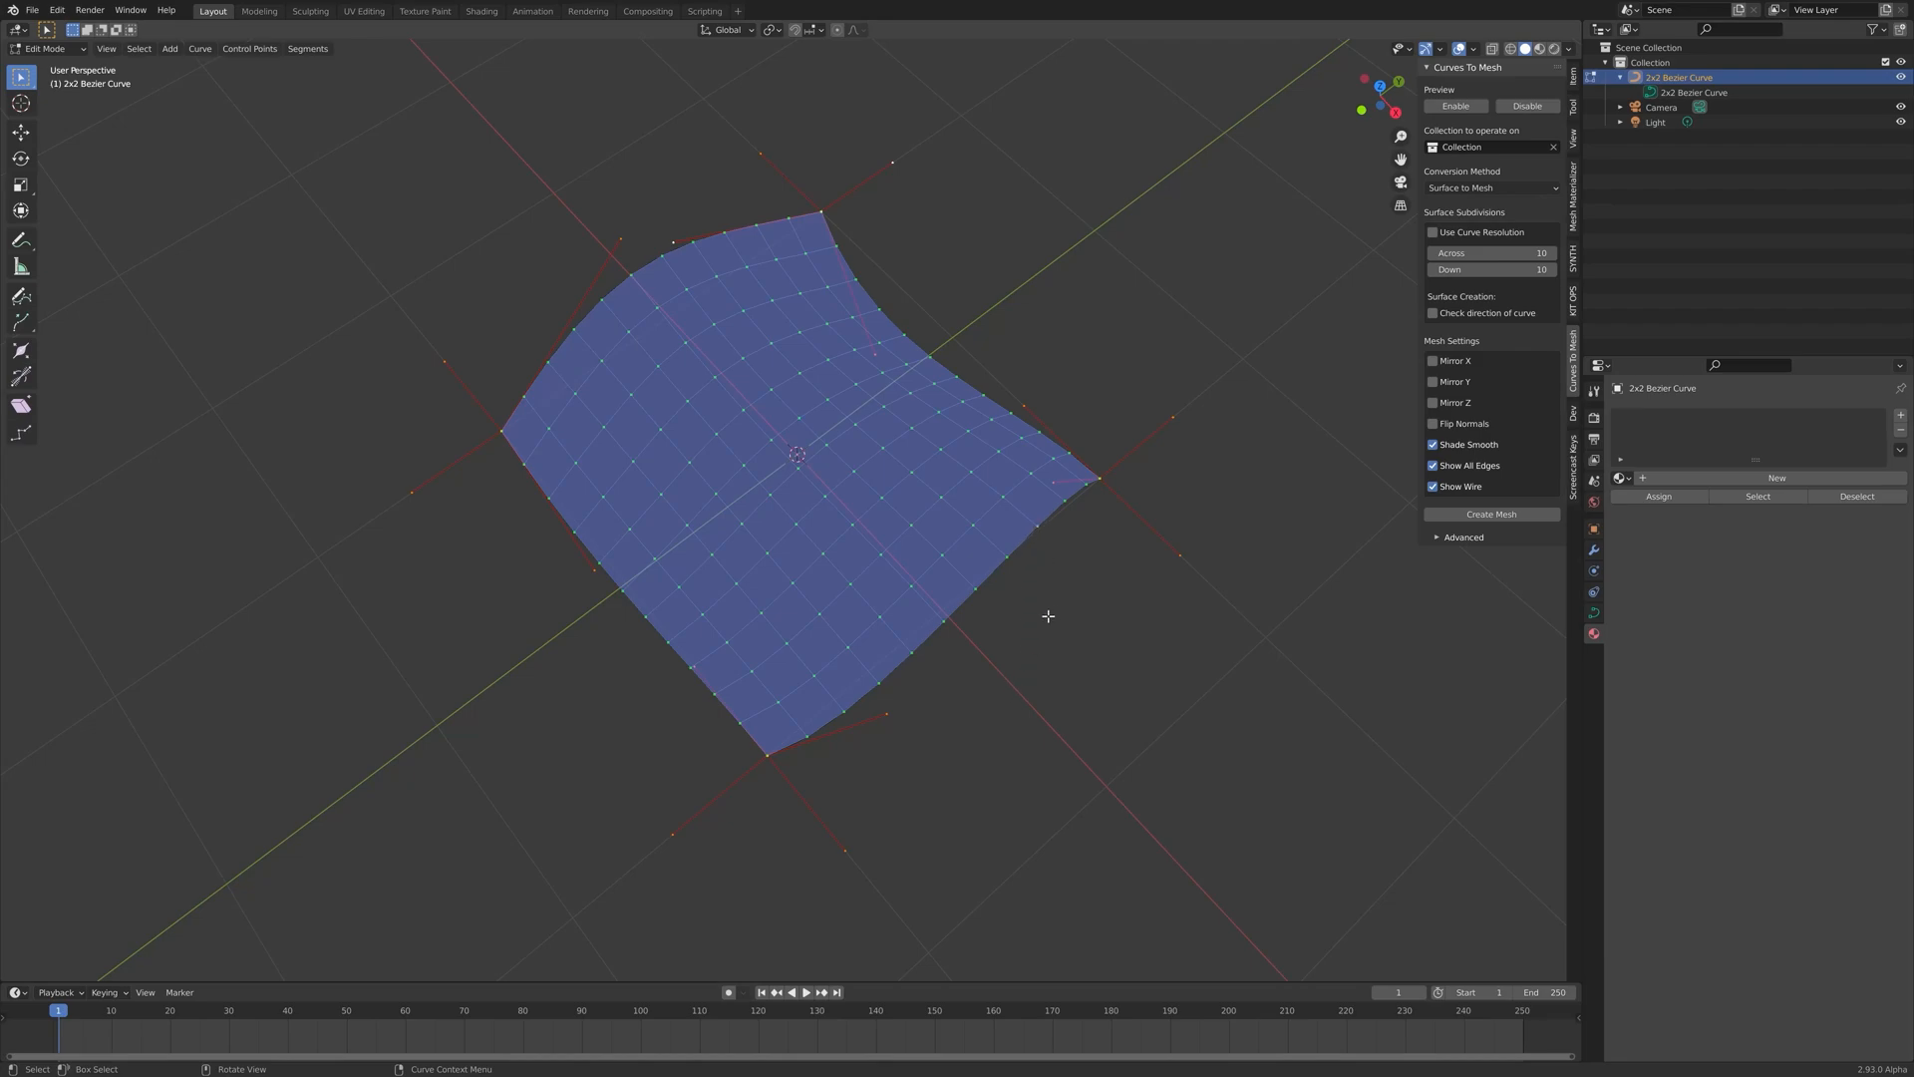
{"action": "middle_click_drag", "start_coordinate": [991, 675], "coordinate": [1157, 534]}
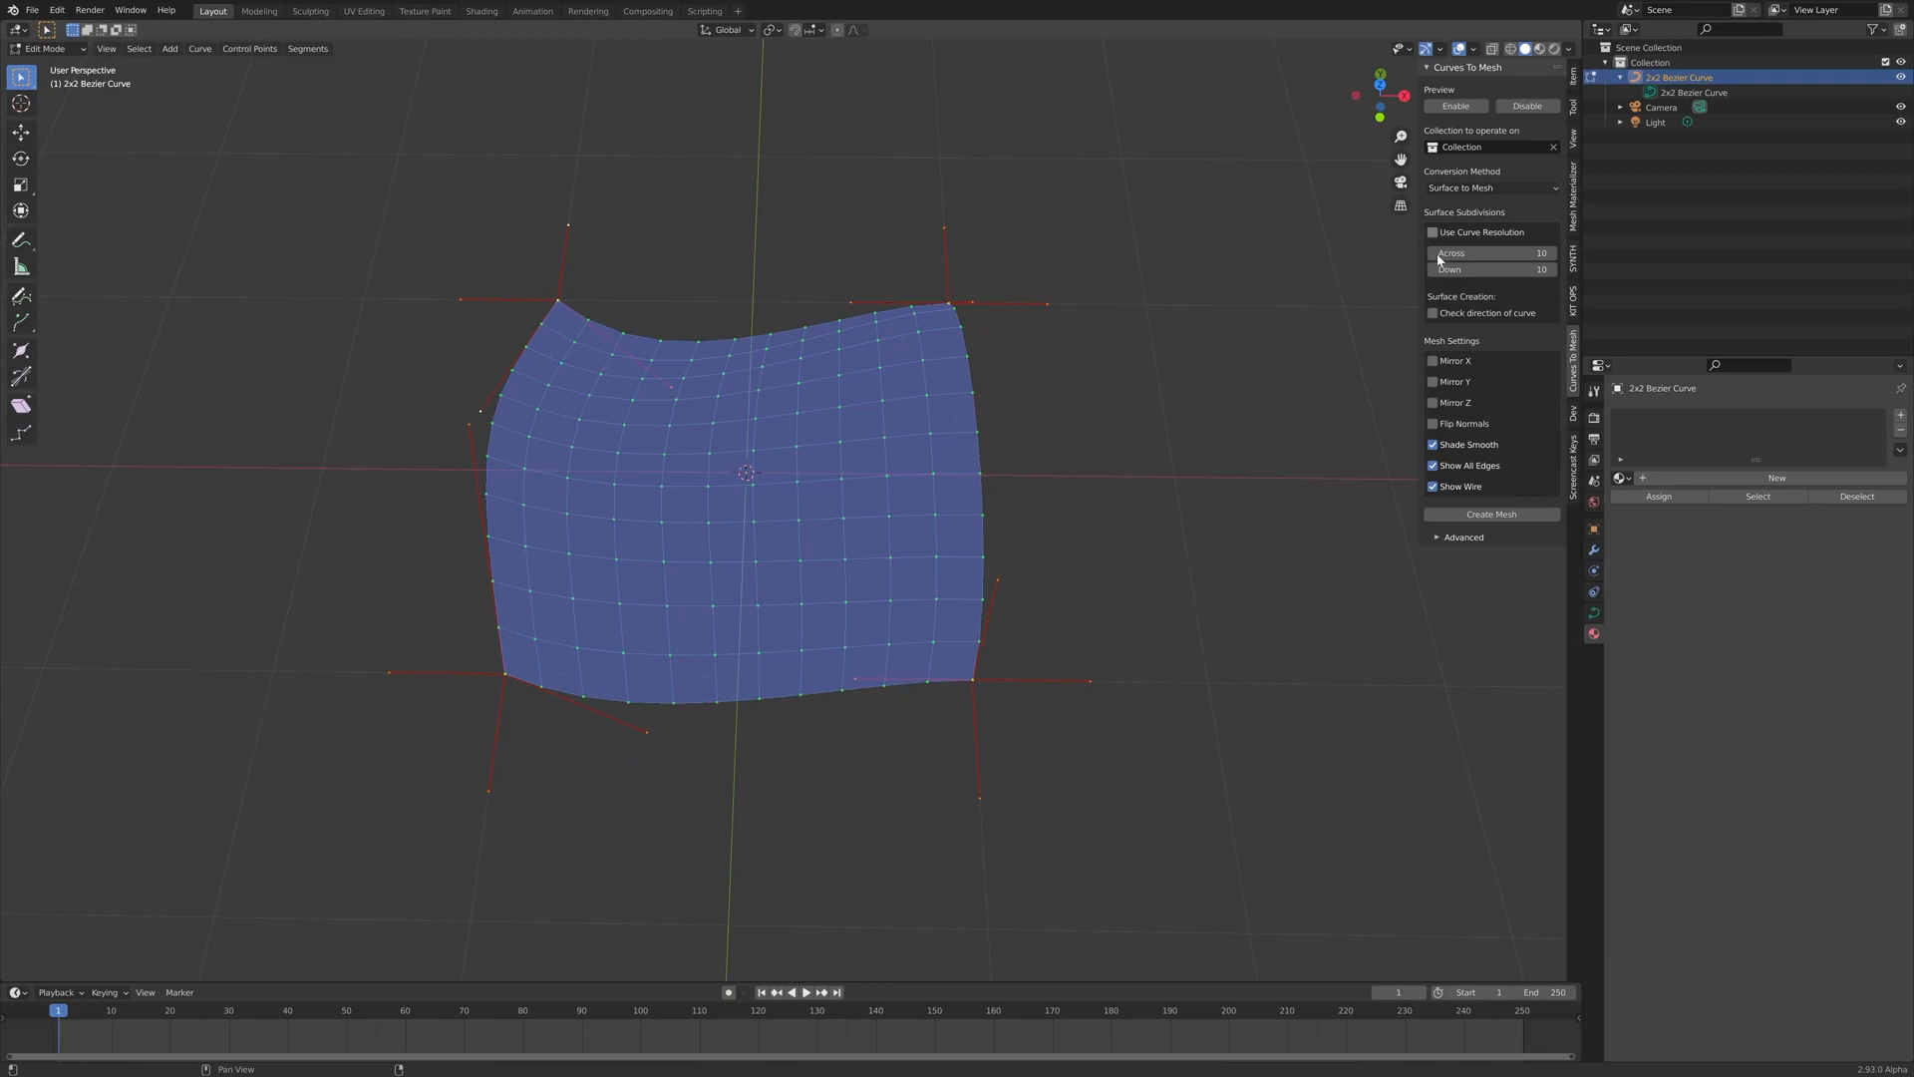
{"action": "middle_click_drag", "start_coordinate": [1162, 611], "coordinate": [1033, 605]}
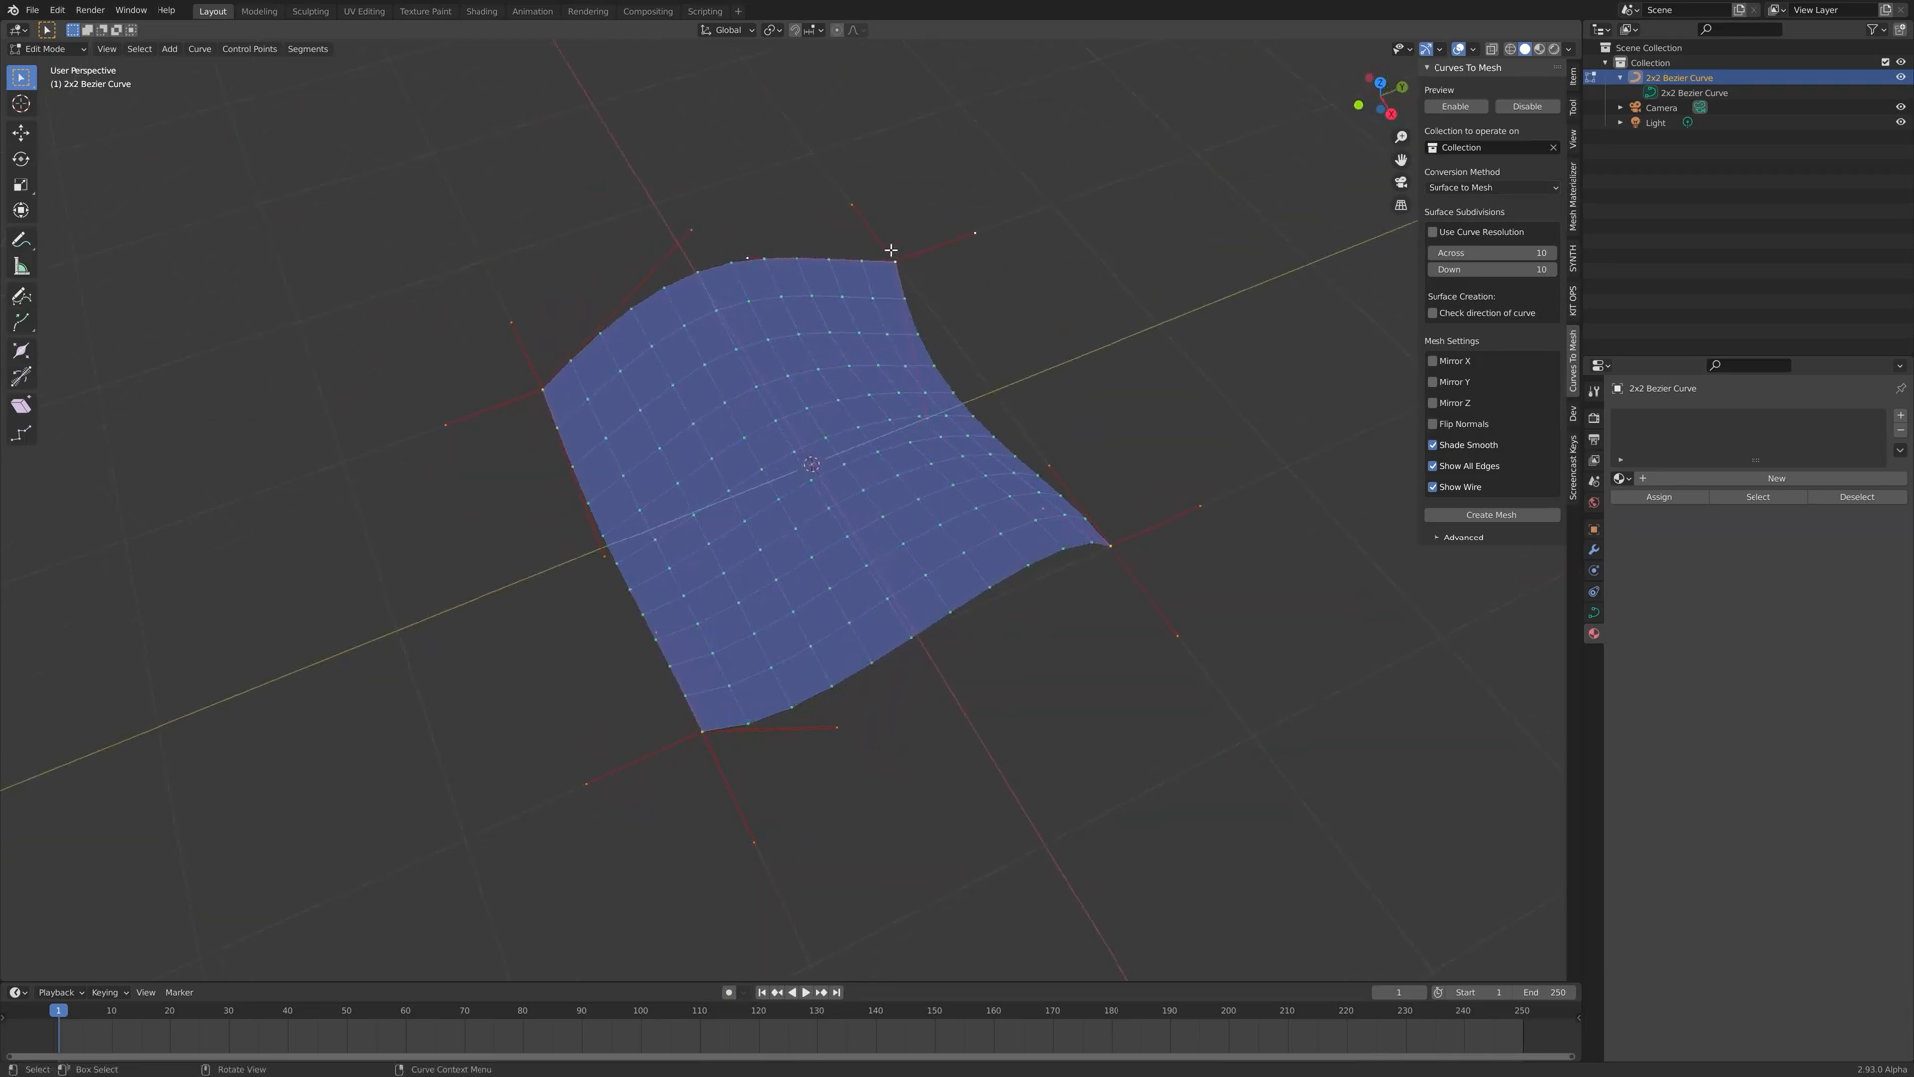
{"action": "middle_click_drag", "start_coordinate": [674, 645], "coordinate": [811, 735]}
{"action": "middle_click_drag", "start_coordinate": [488, 692], "coordinate": [822, 683]}
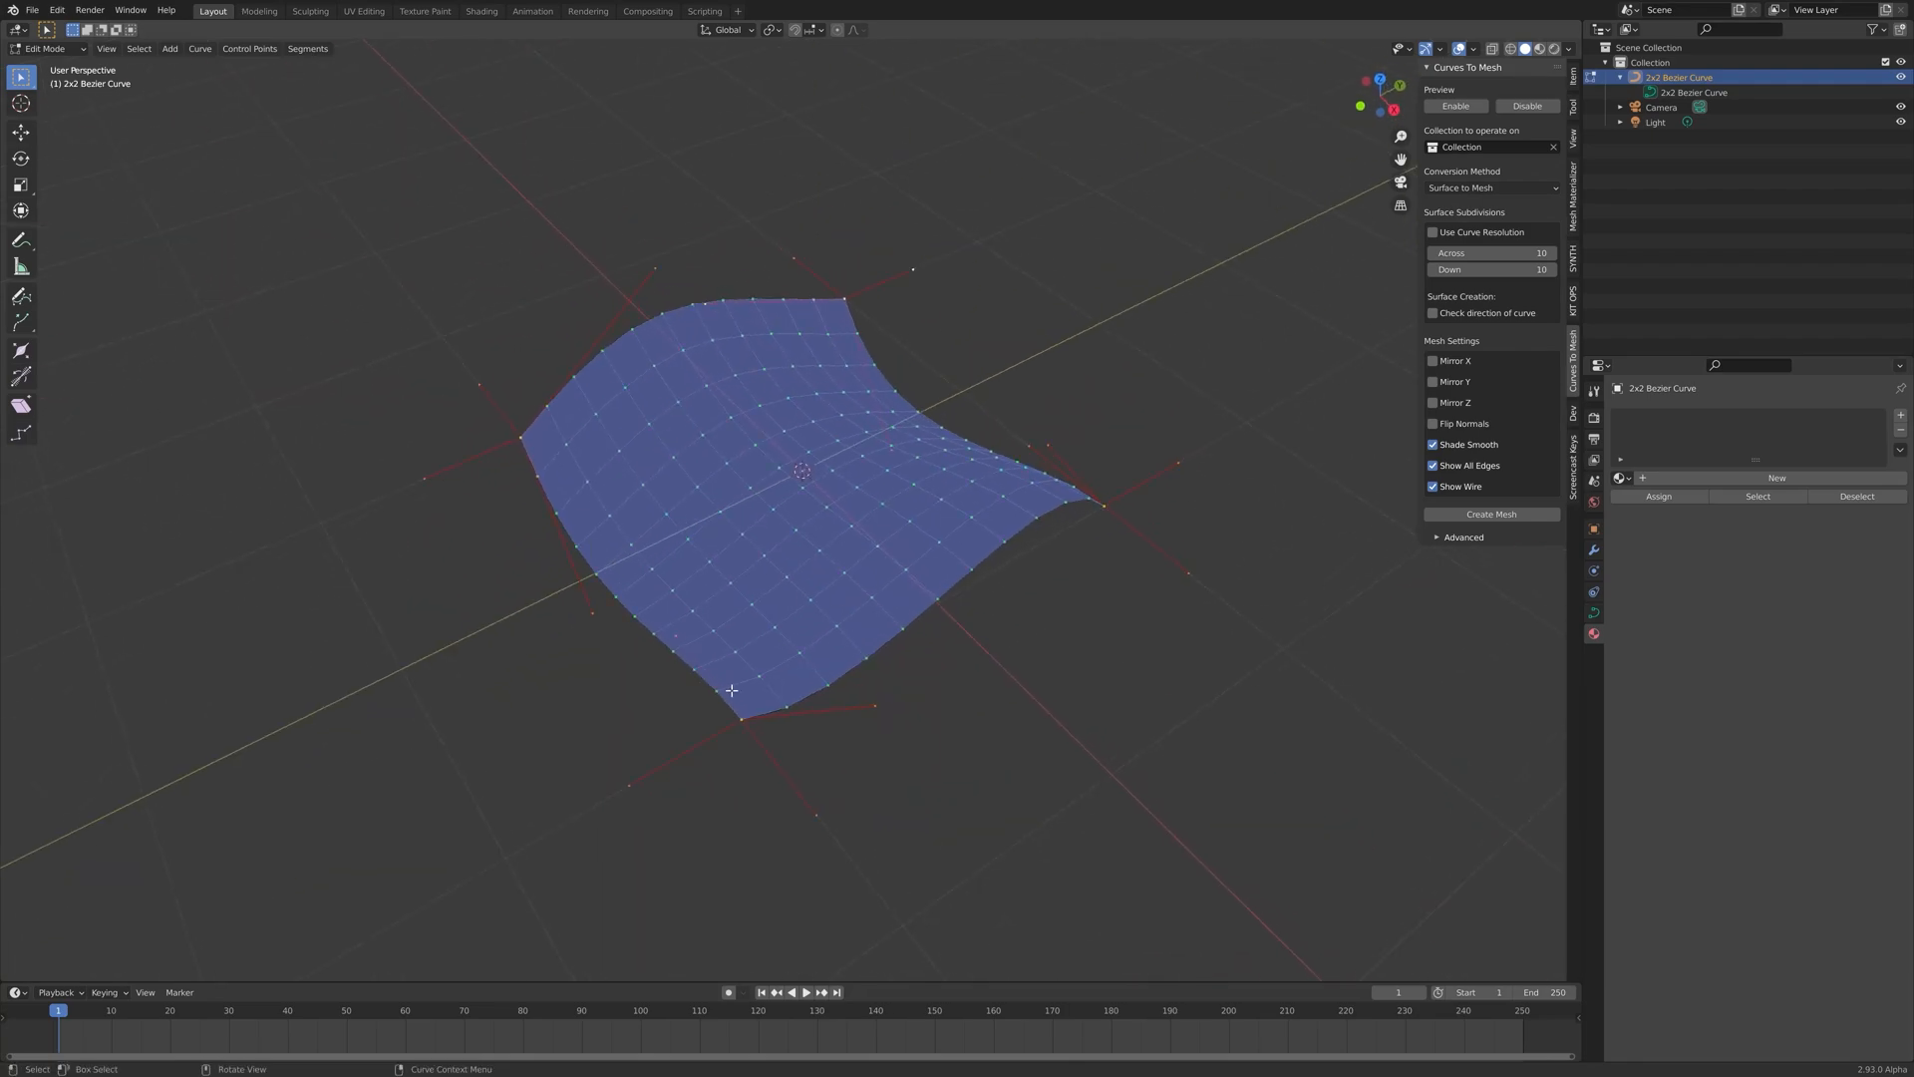
{"action": "middle_click_drag", "start_coordinate": [1103, 505], "coordinate": [911, 684]}
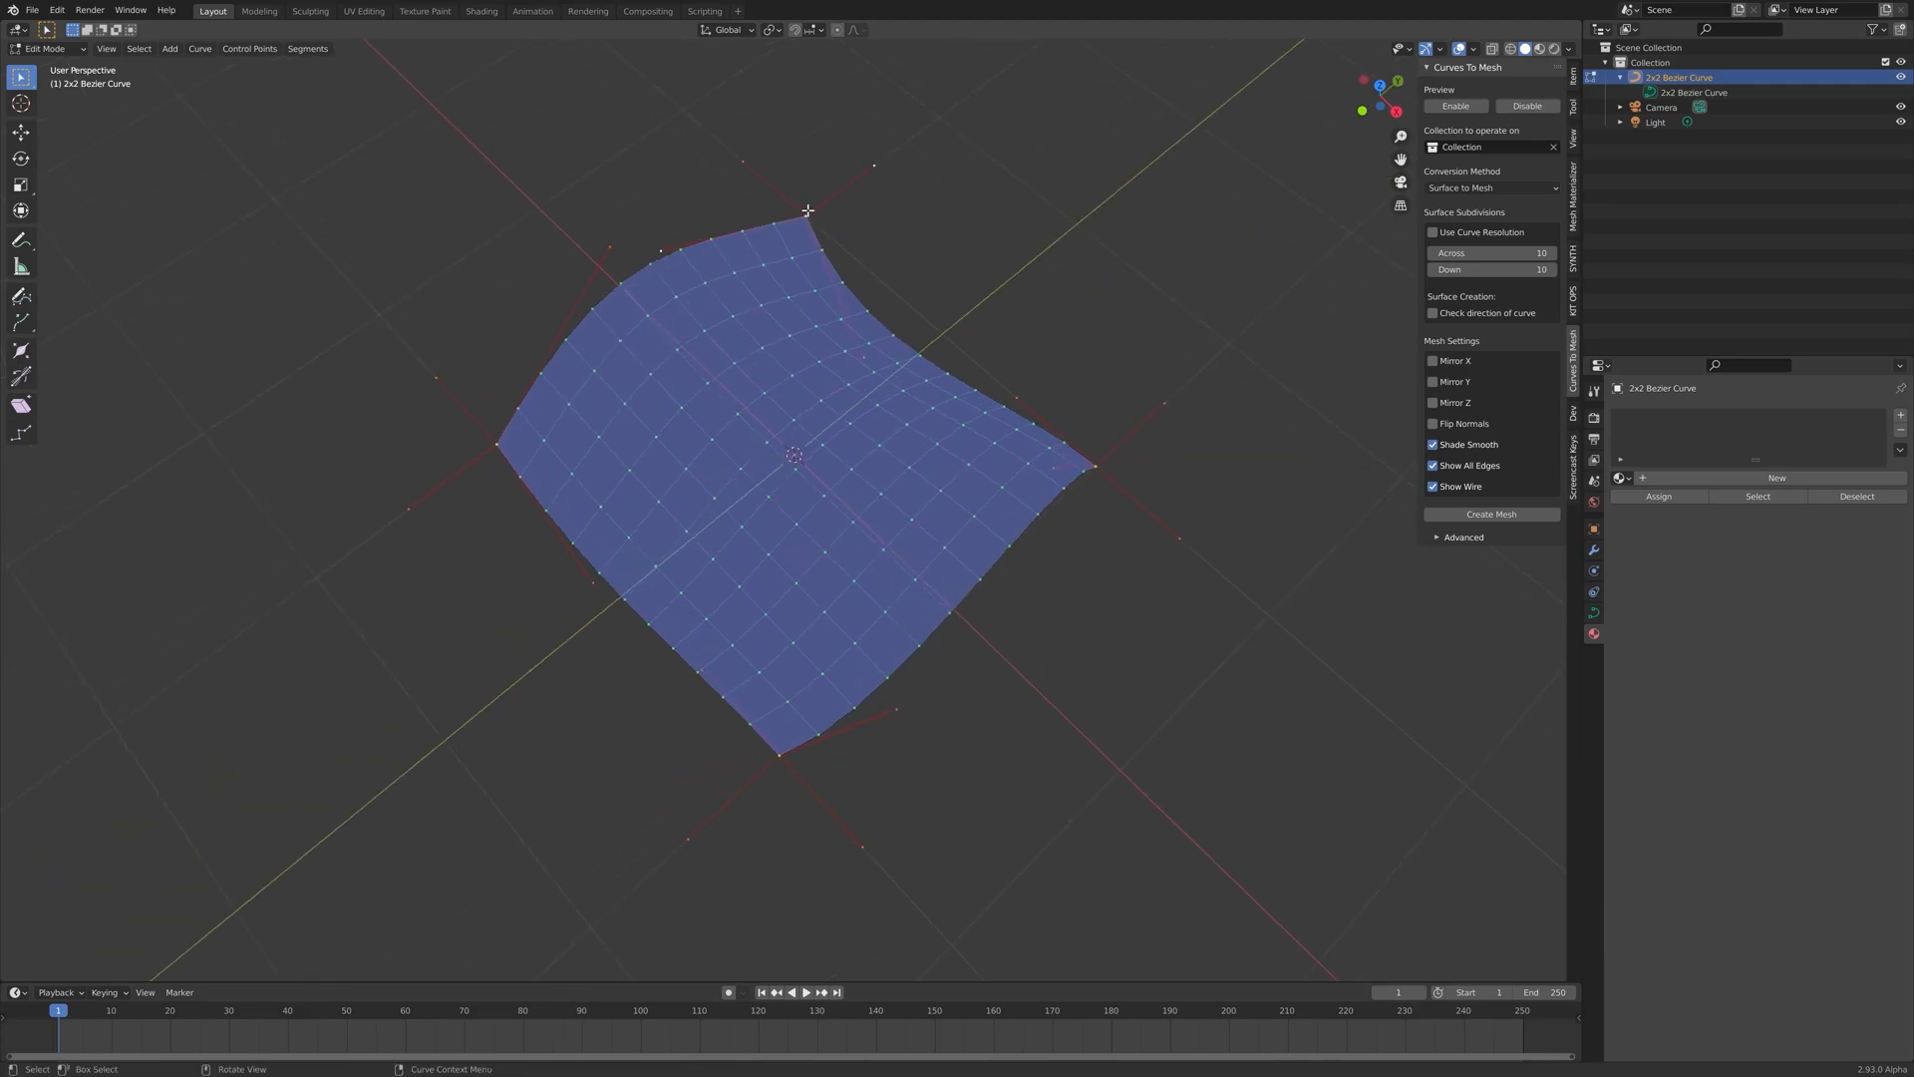
{"action": "middle_click_drag", "start_coordinate": [743, 641], "coordinate": [881, 632]}
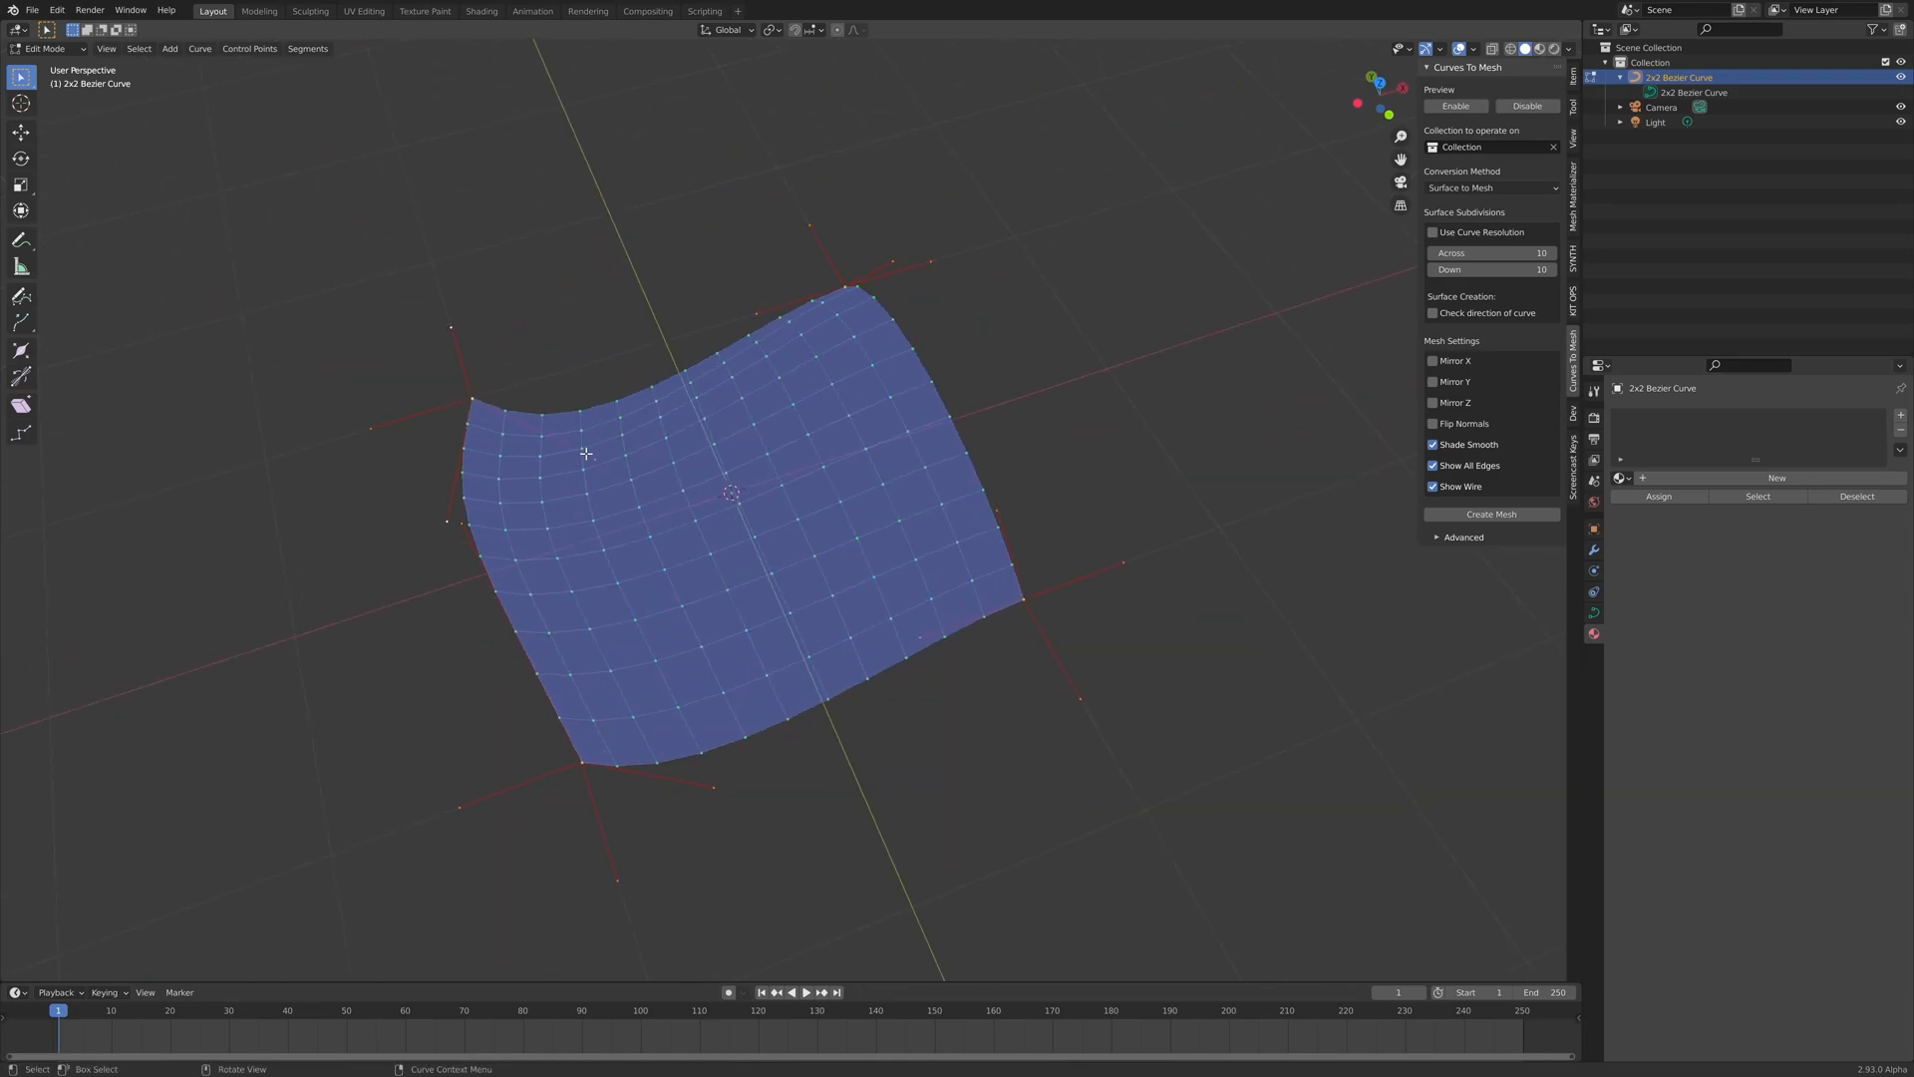
{"action": "middle_click_drag", "start_coordinate": [893, 747], "coordinate": [722, 714]}
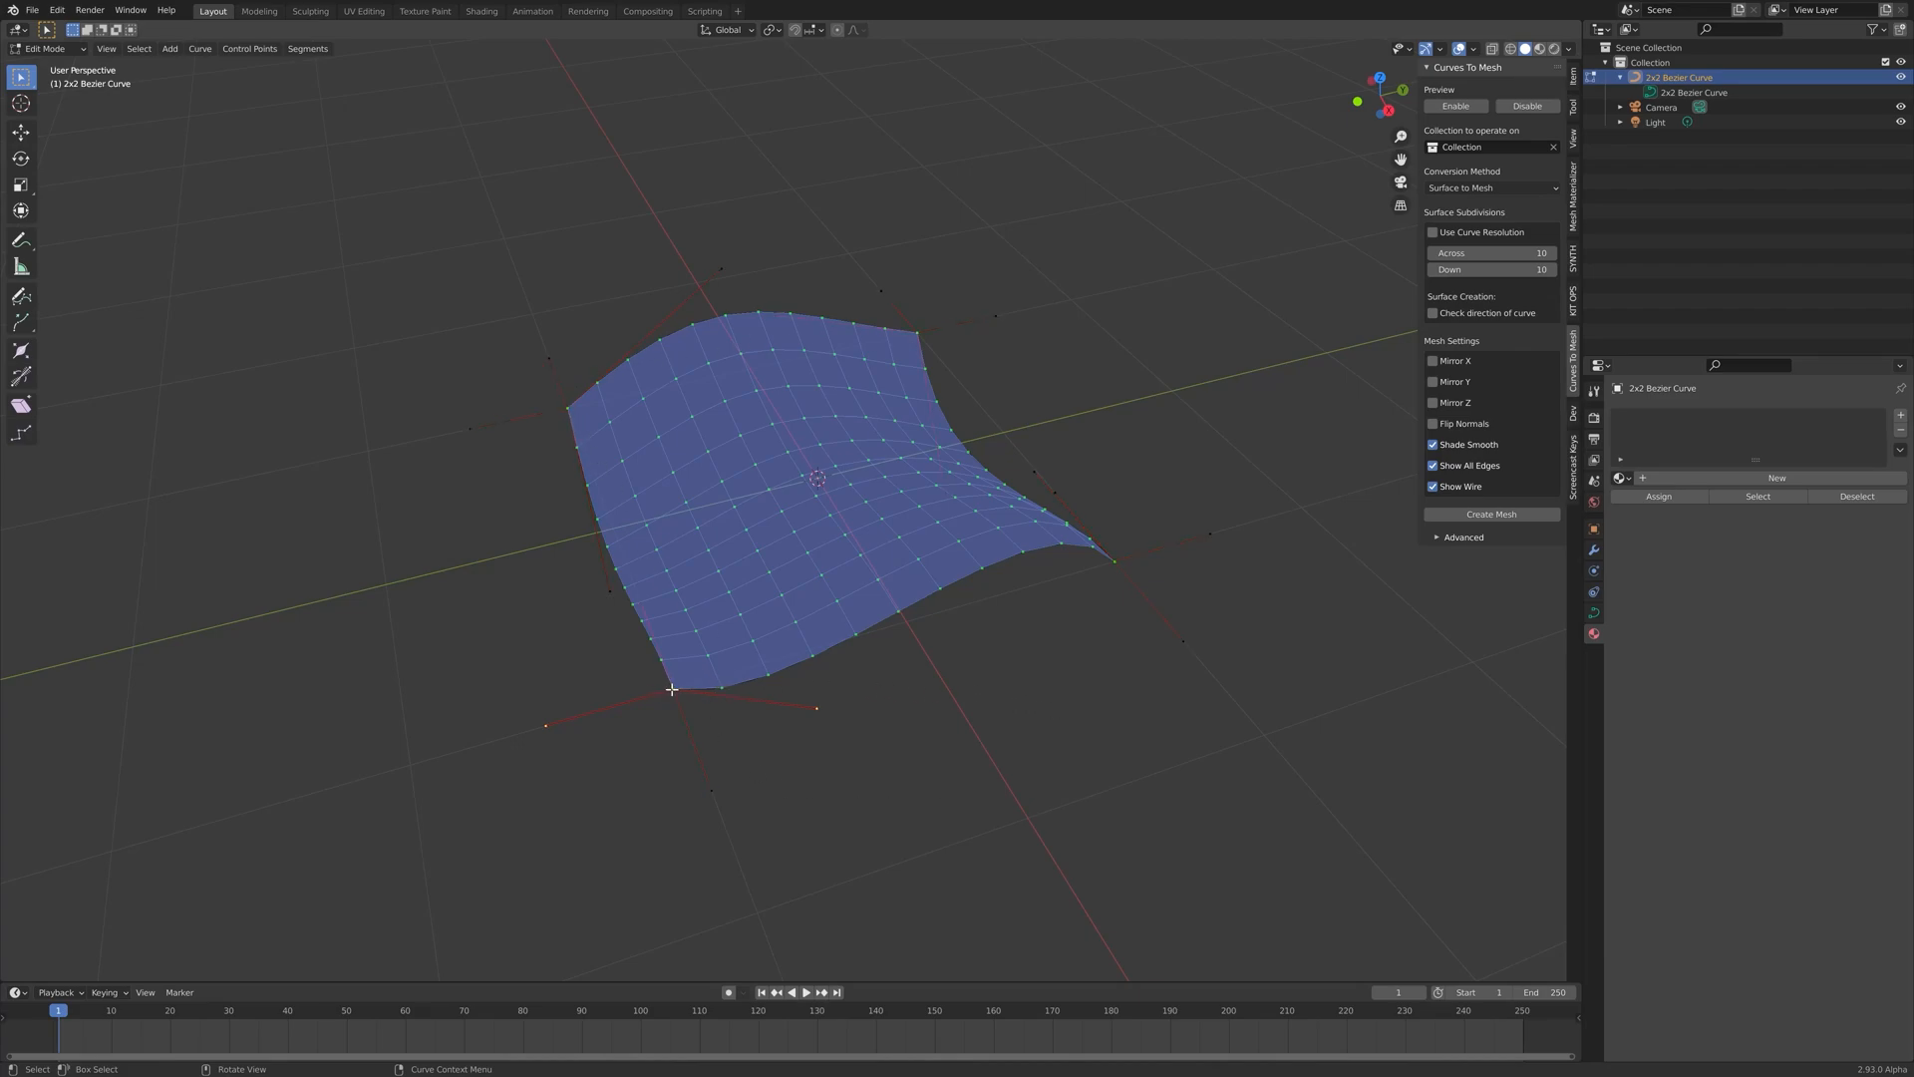
Move the front corner endpoint of the near boundary curve away from the adjoining curve's endpoint
{"action": "key", "text": "g"}
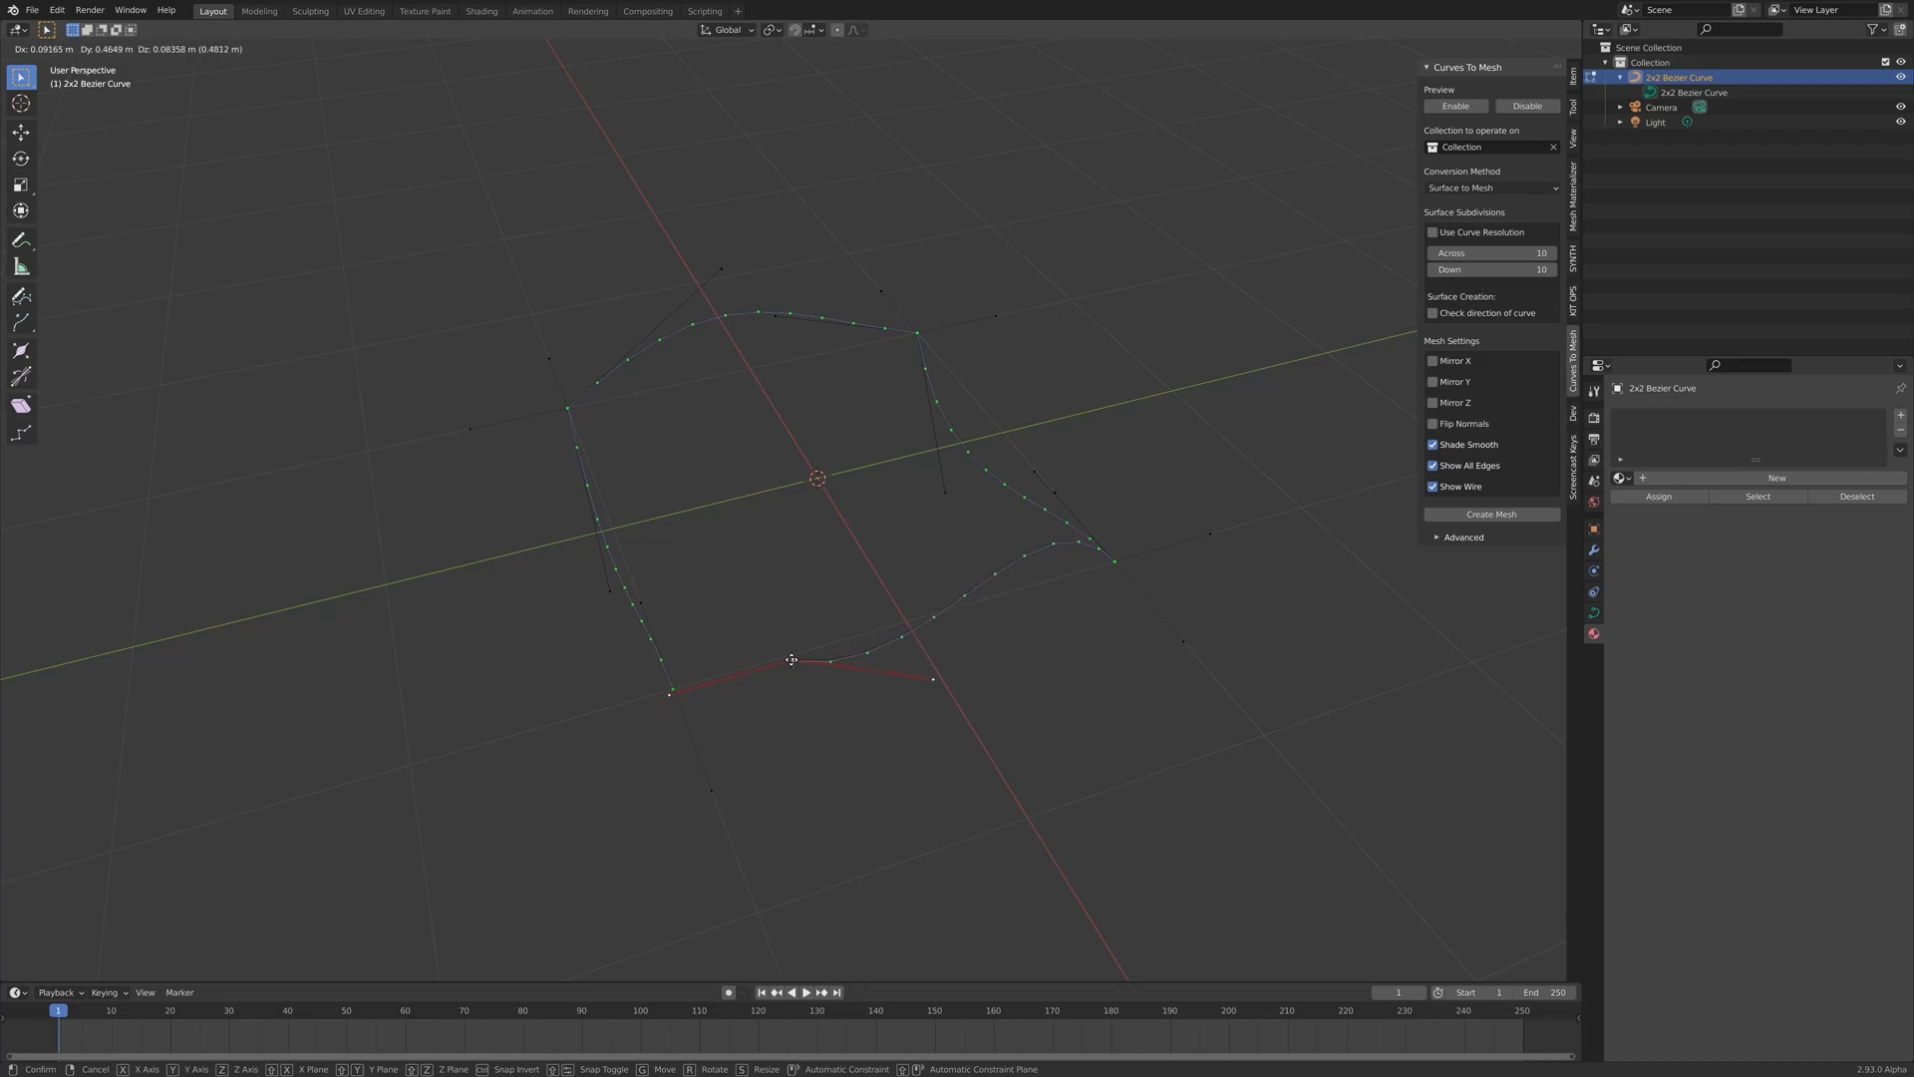
{"action": "left_click", "coordinate": [802, 636]}
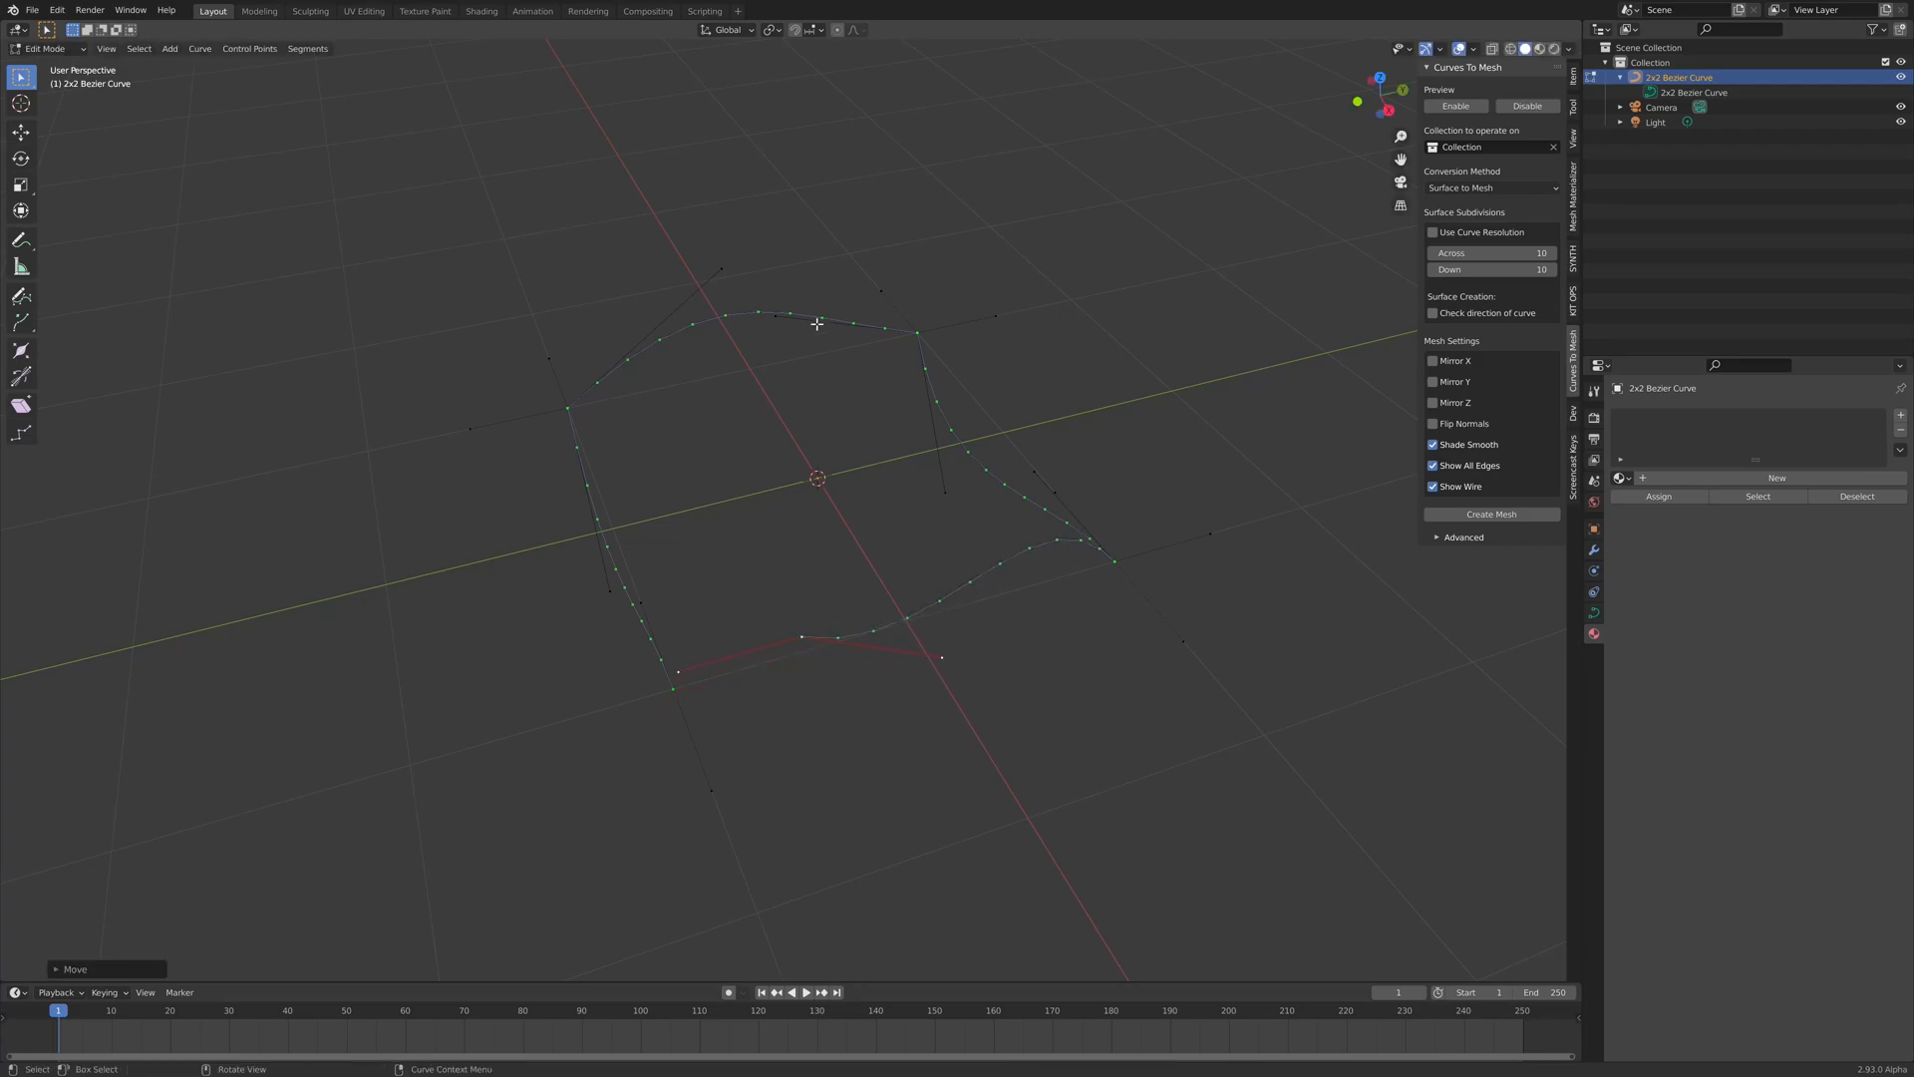
Enable snapping to Vertex and move the detached endpoint back onto the adjoining curve's front corner endpoint
{"action": "left_click", "coordinate": [795, 29]}
{"action": "left_click", "coordinate": [819, 30]}
{"action": "left_click", "coordinate": [769, 93]}
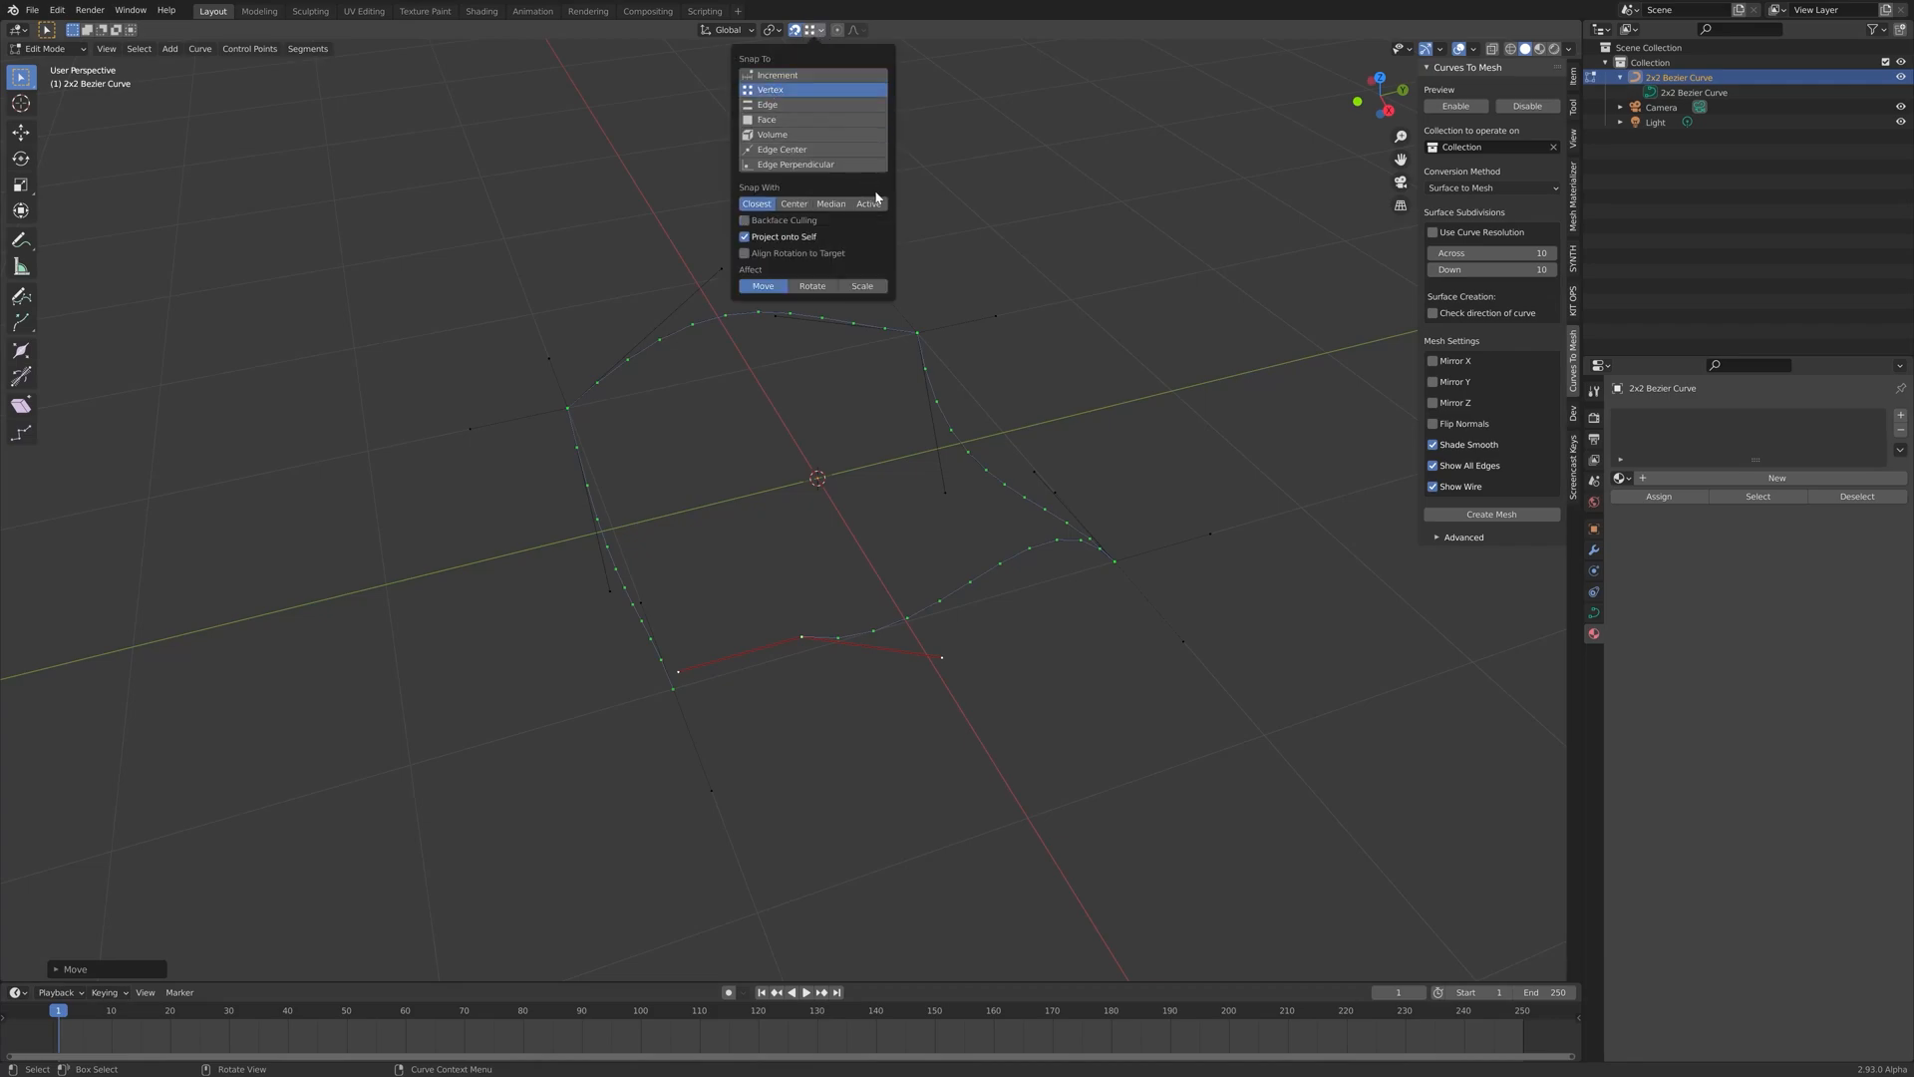
{"action": "key", "text": "g"}
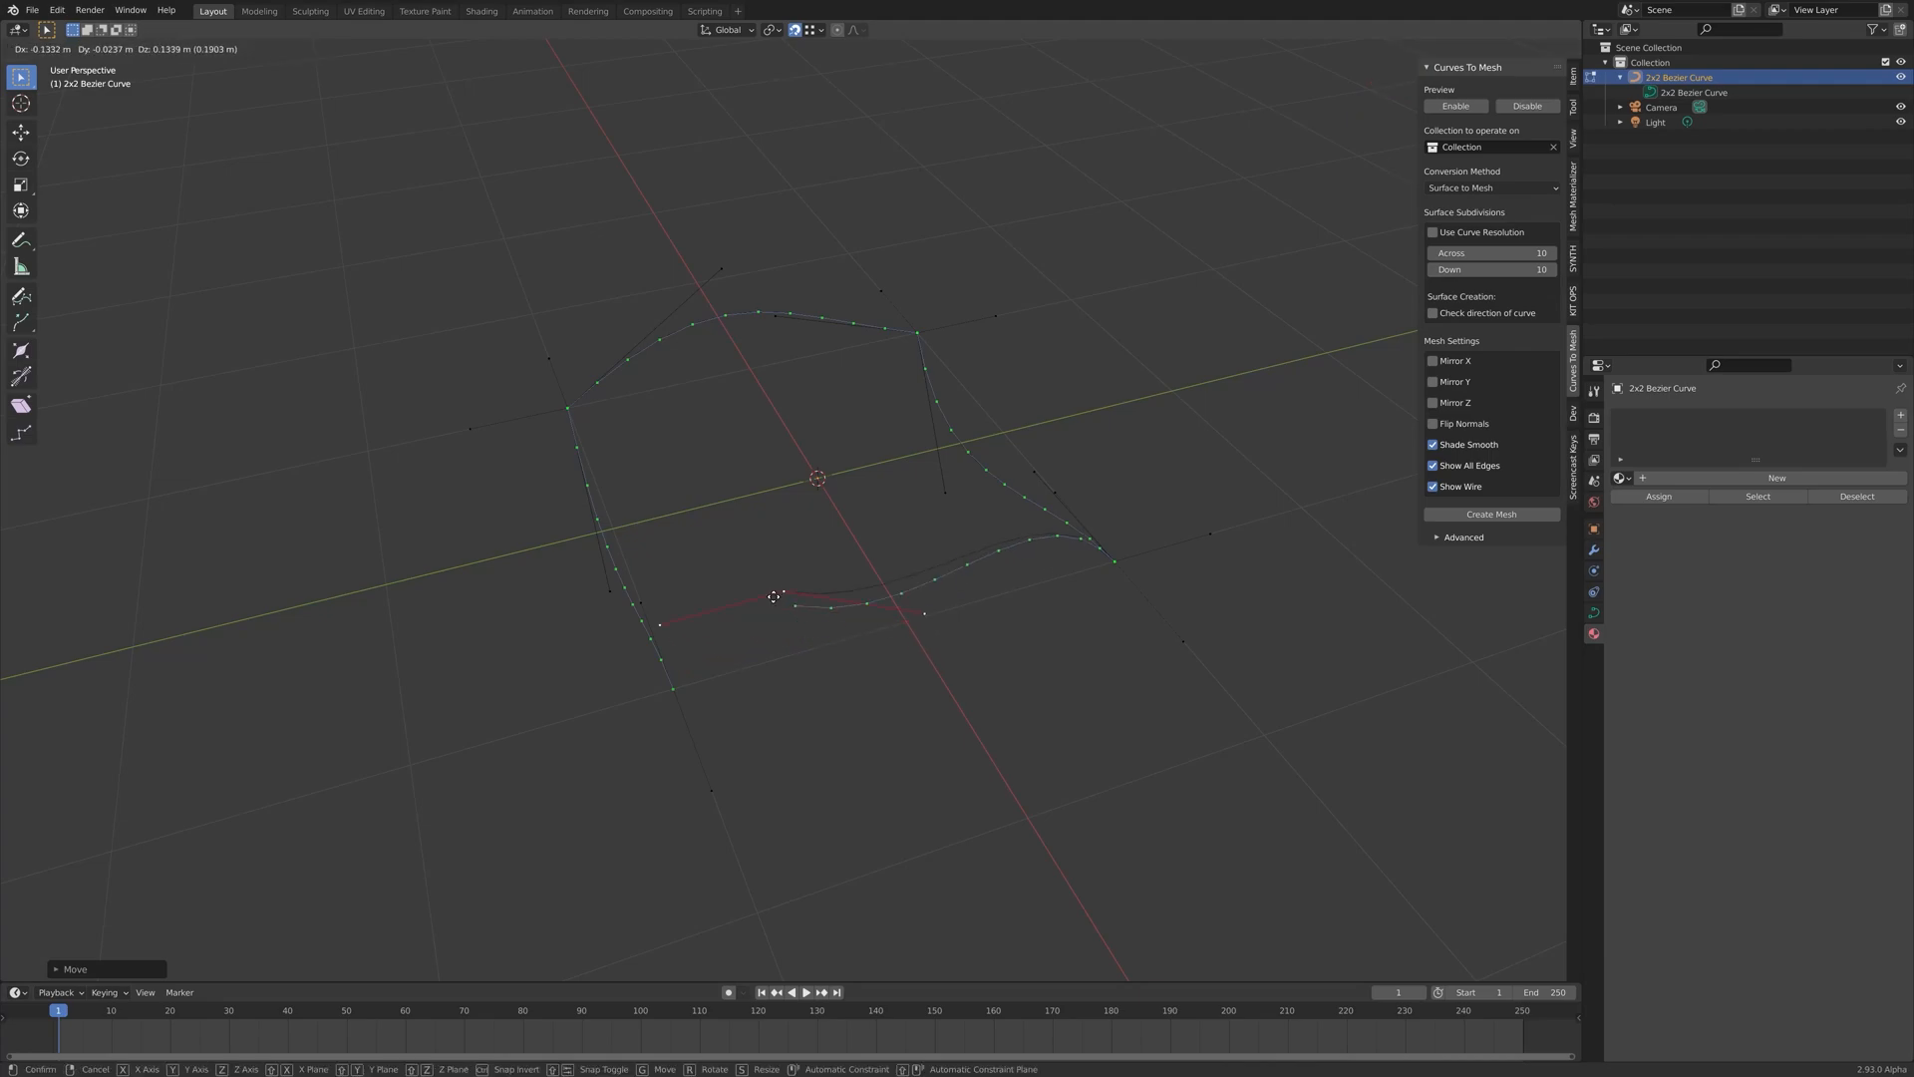
{"action": "left_click", "coordinate": [675, 684]}
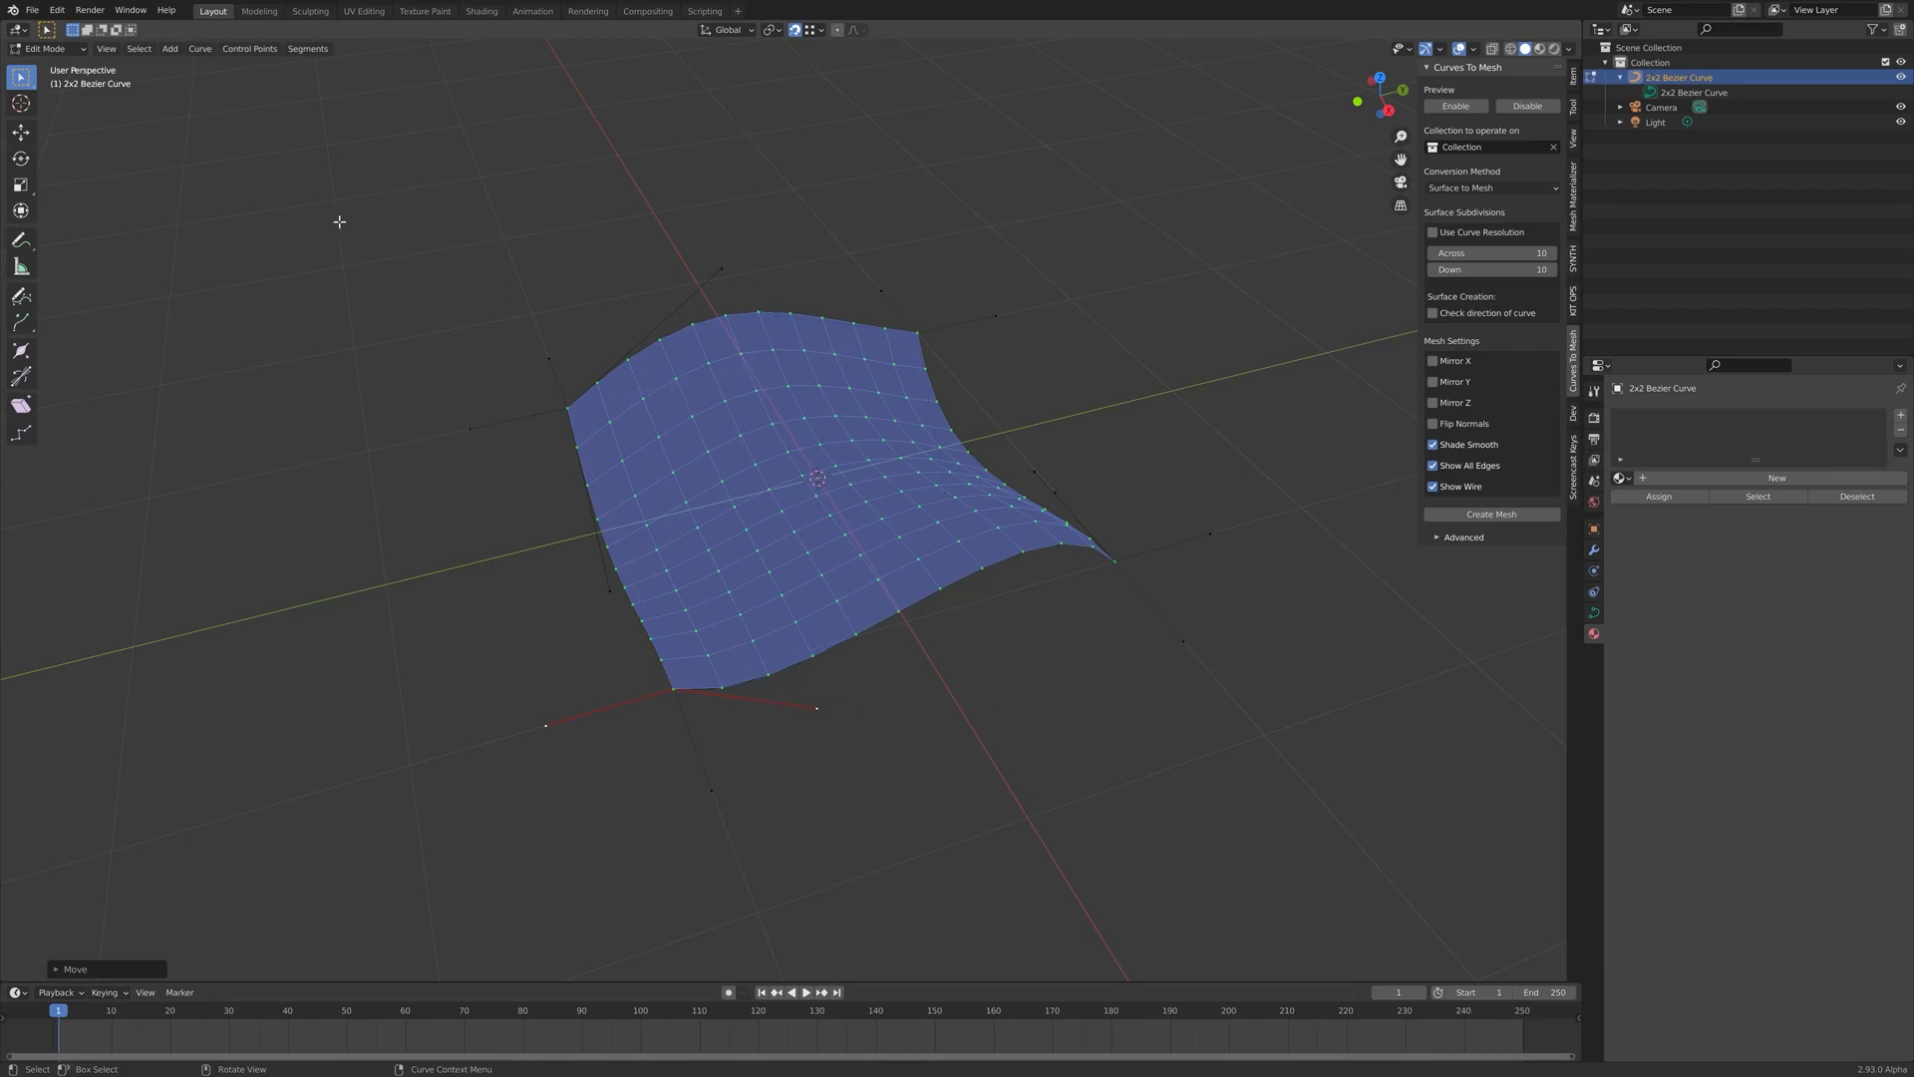
Set the interface line width to Thick in the preferences
{"action": "left_click", "coordinate": [56, 12]}
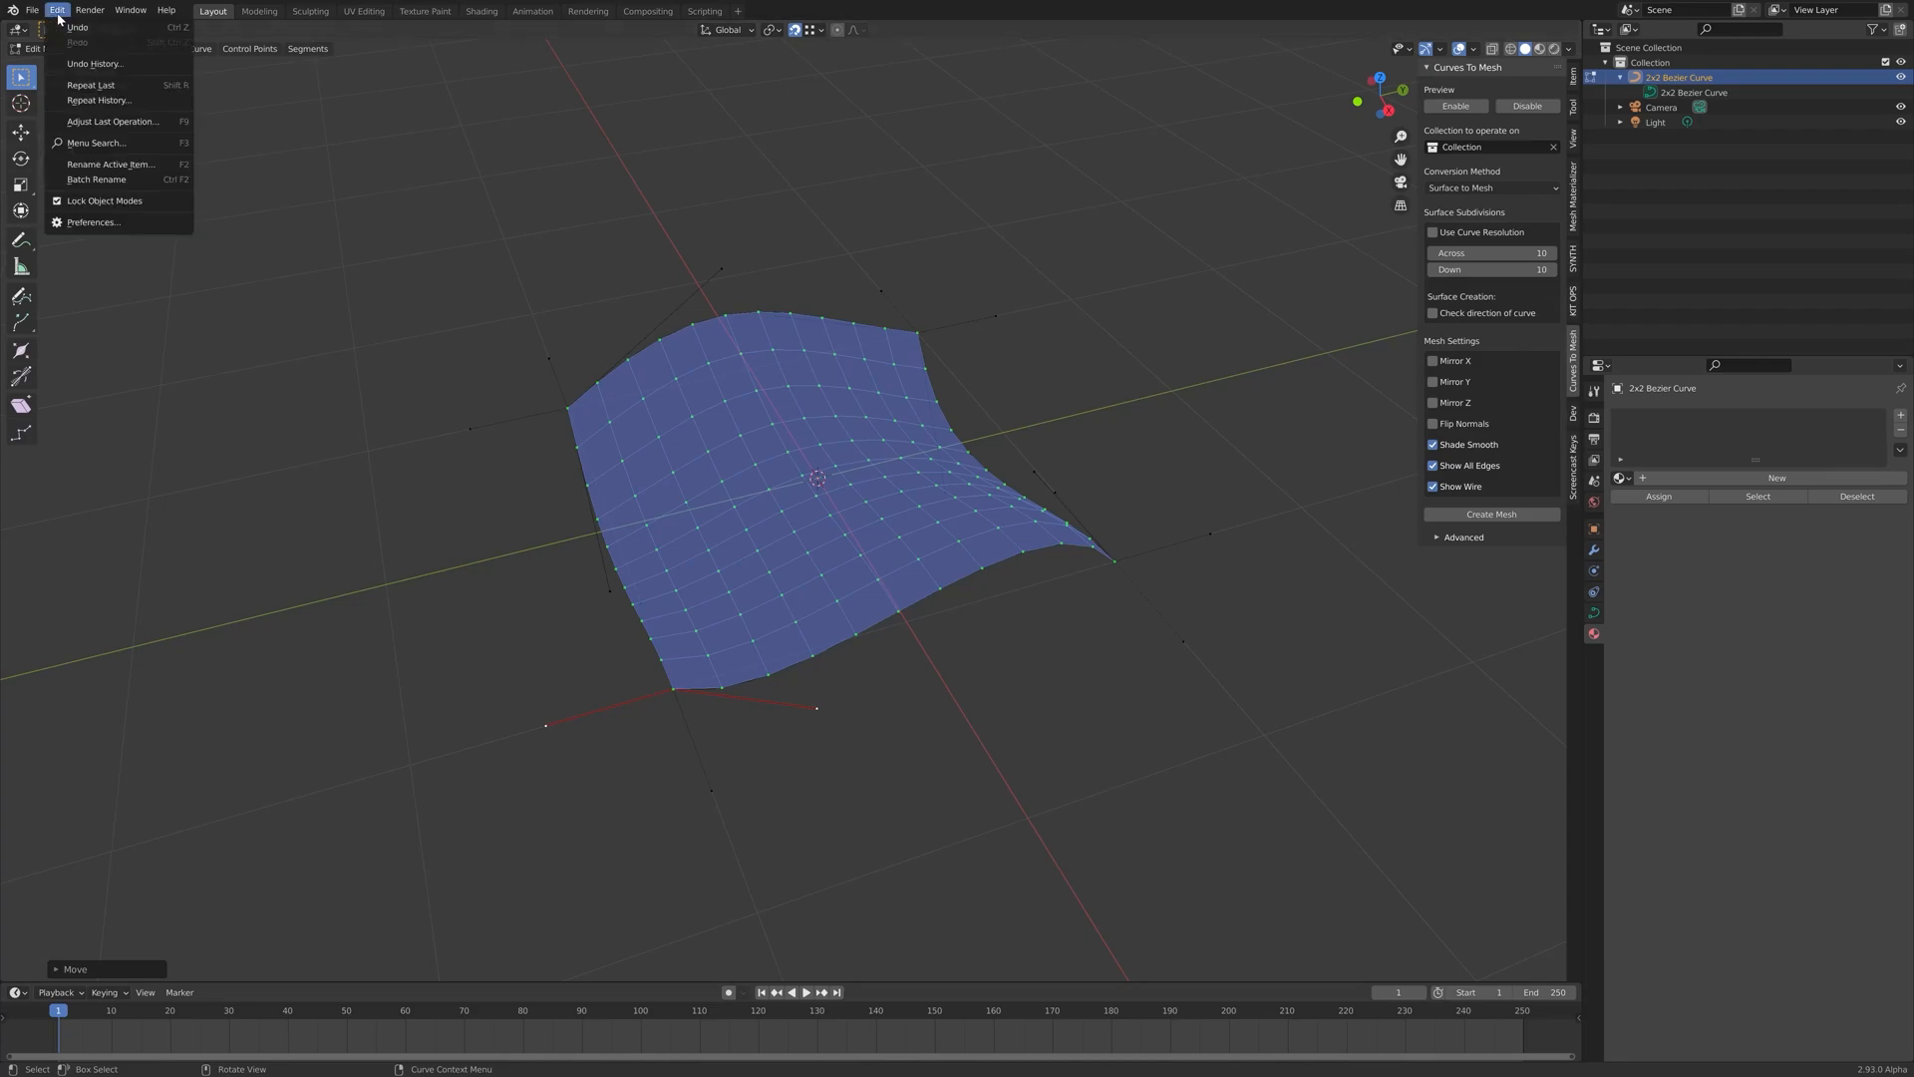
{"action": "left_click", "coordinate": [92, 220]}
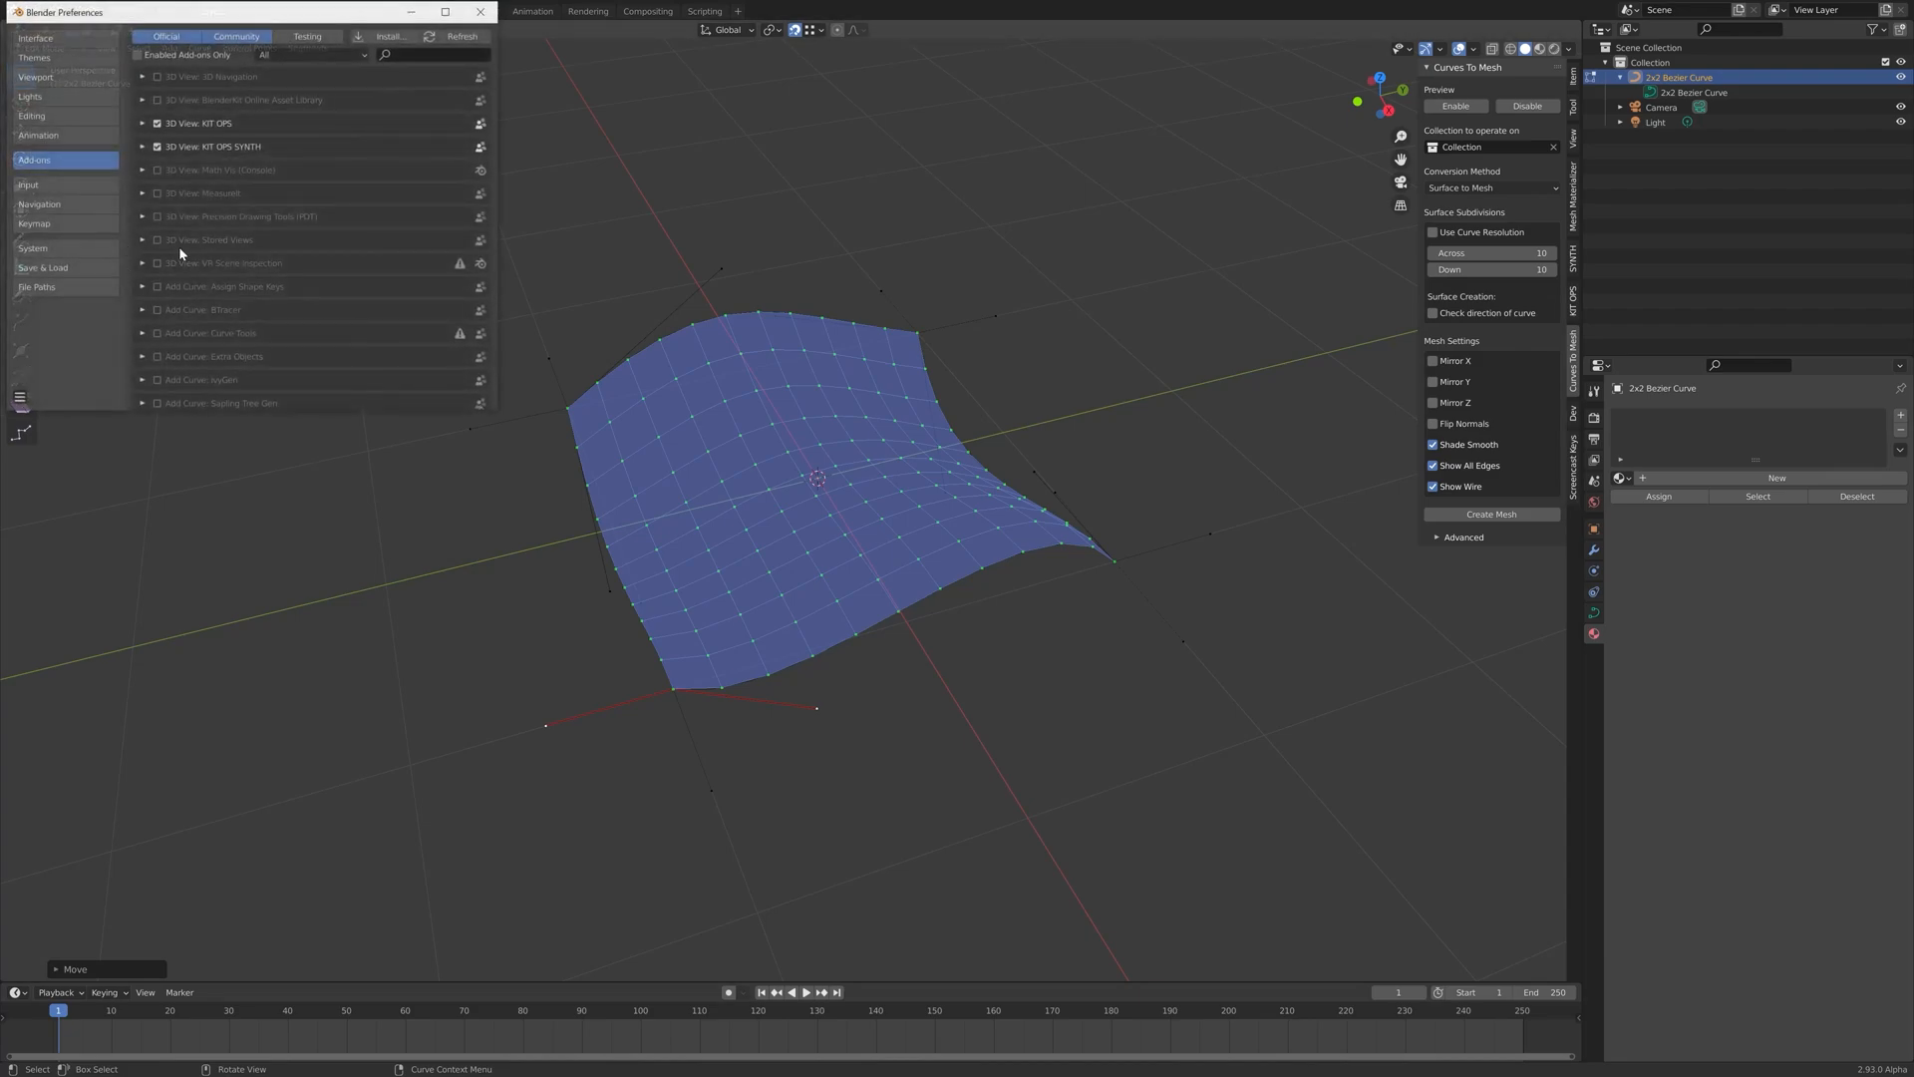
{"action": "left_click", "coordinate": [40, 45]}
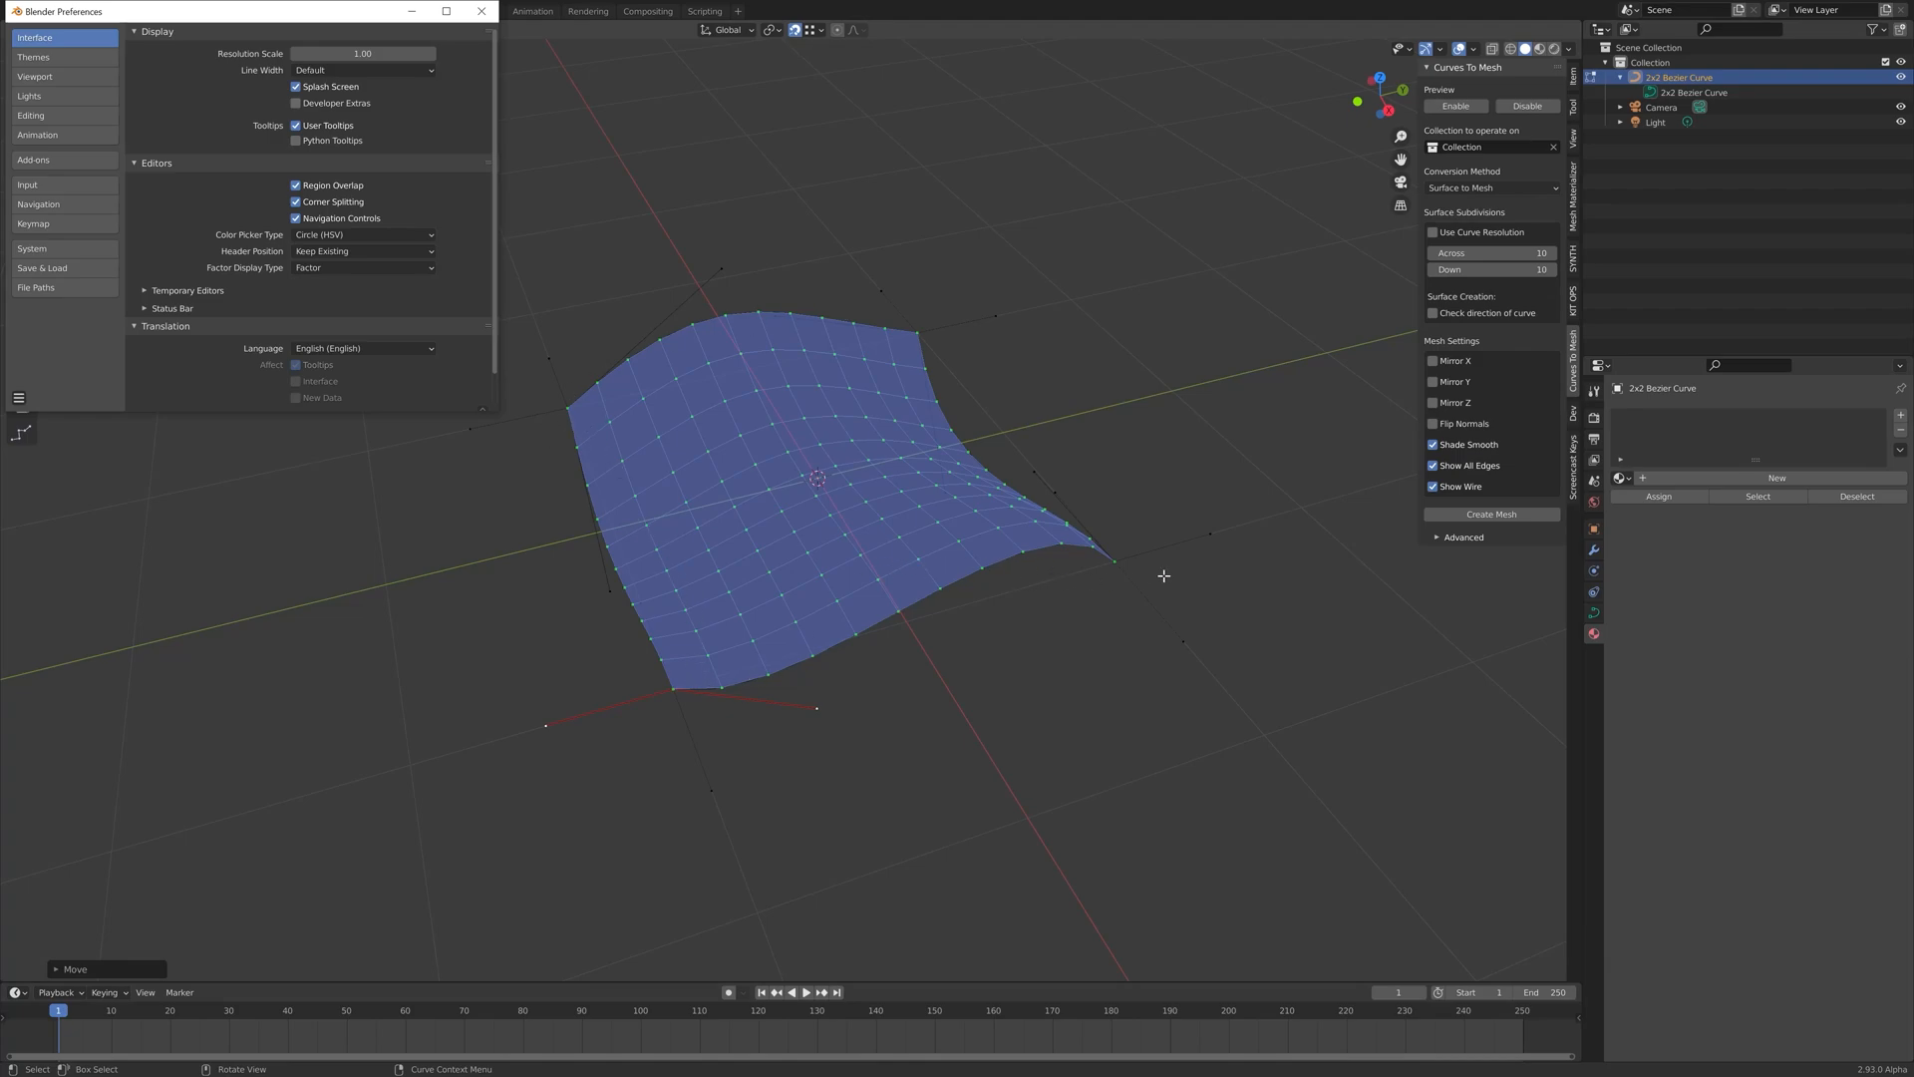
{"action": "left_click", "coordinate": [357, 70]}
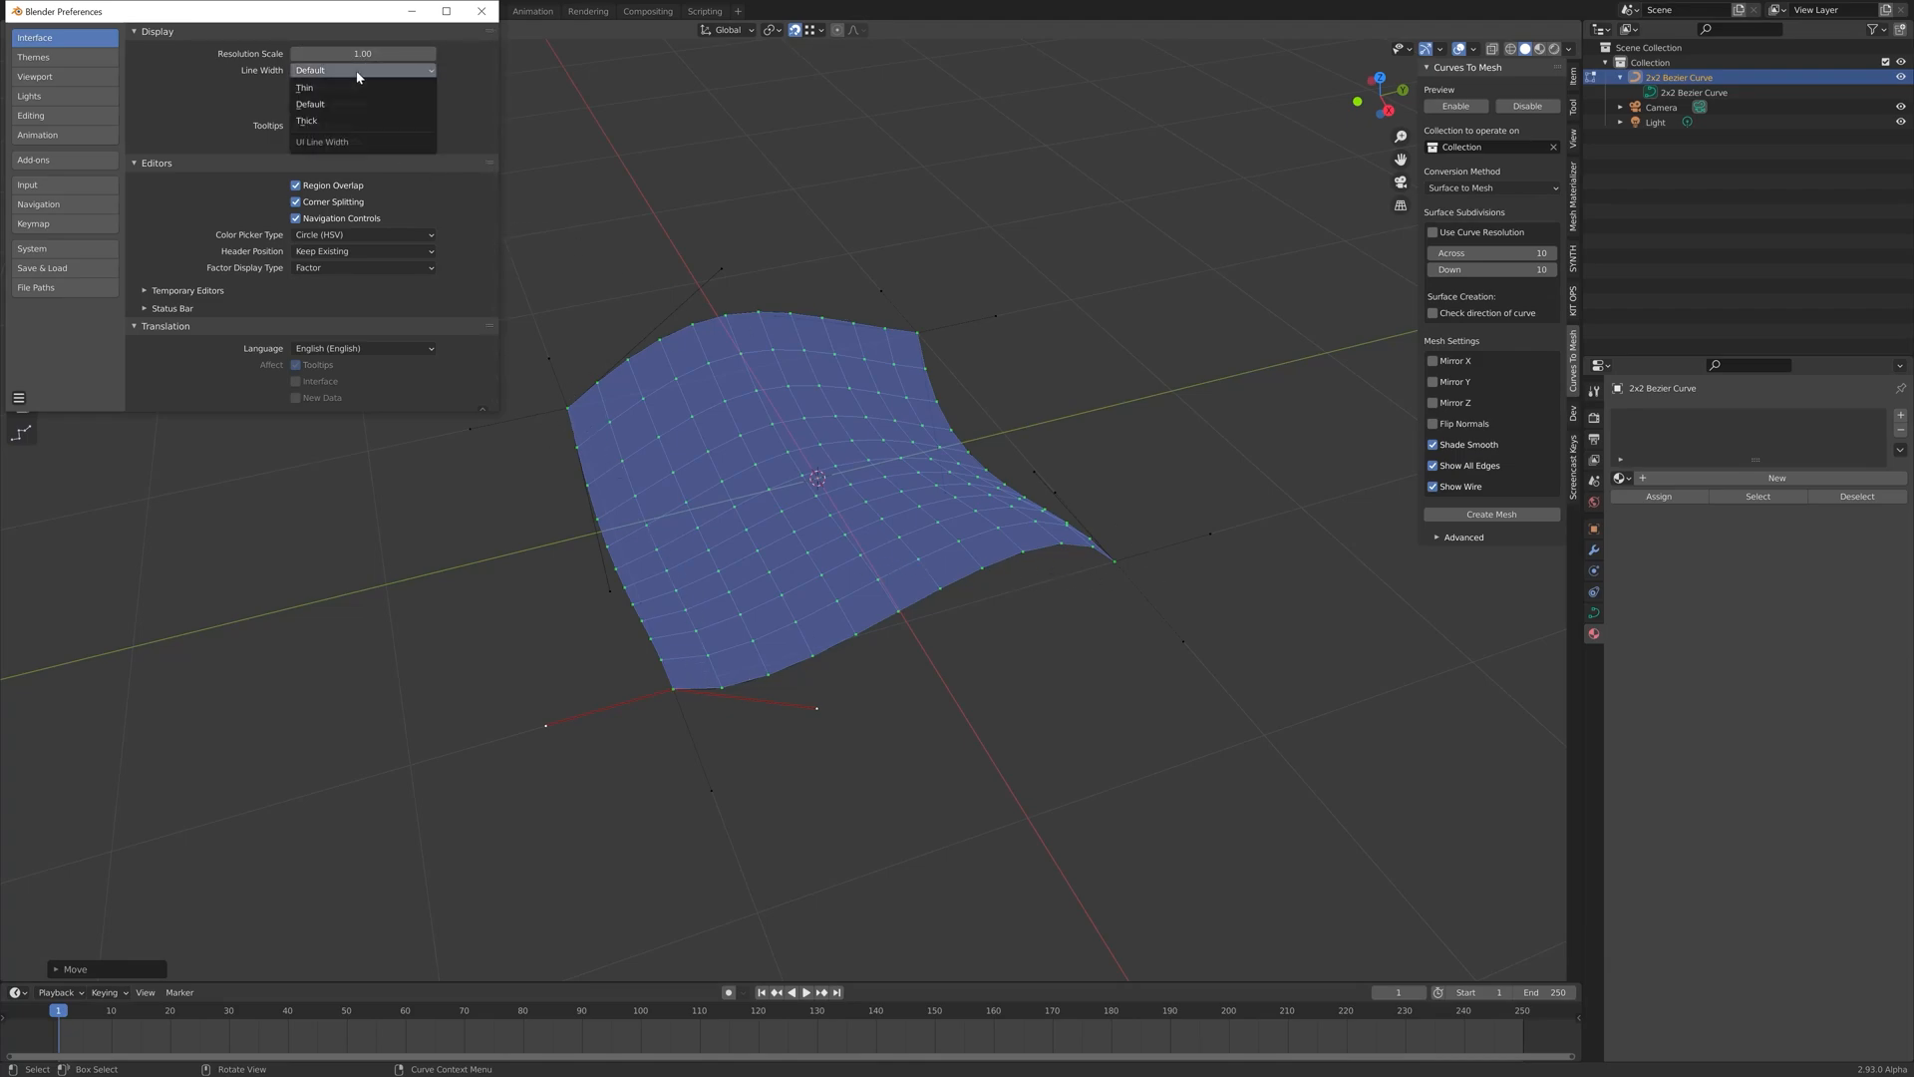
{"action": "left_click", "coordinate": [326, 121]}
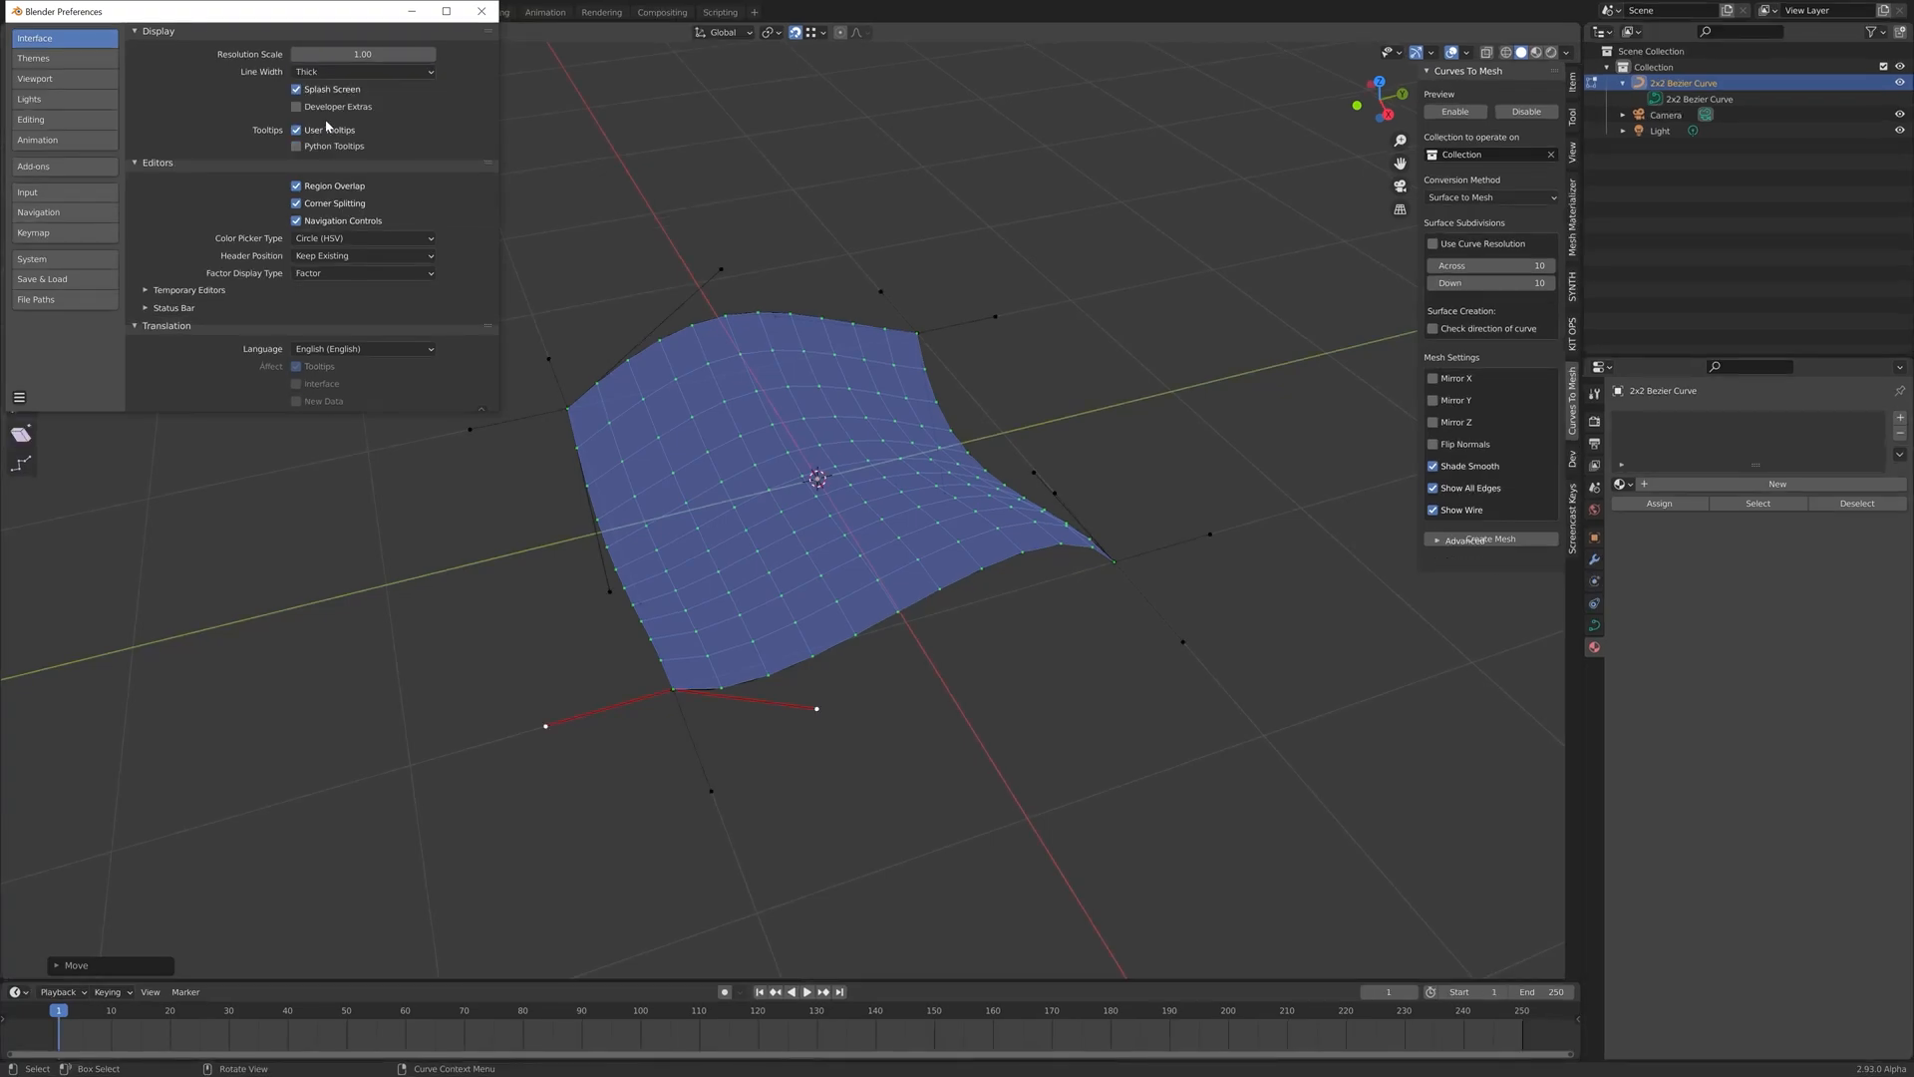
Select the curve's other corner control points one after another to inspect their handles
{"action": "left_click", "coordinate": [571, 411]}
{"action": "left_click", "coordinate": [910, 327]}
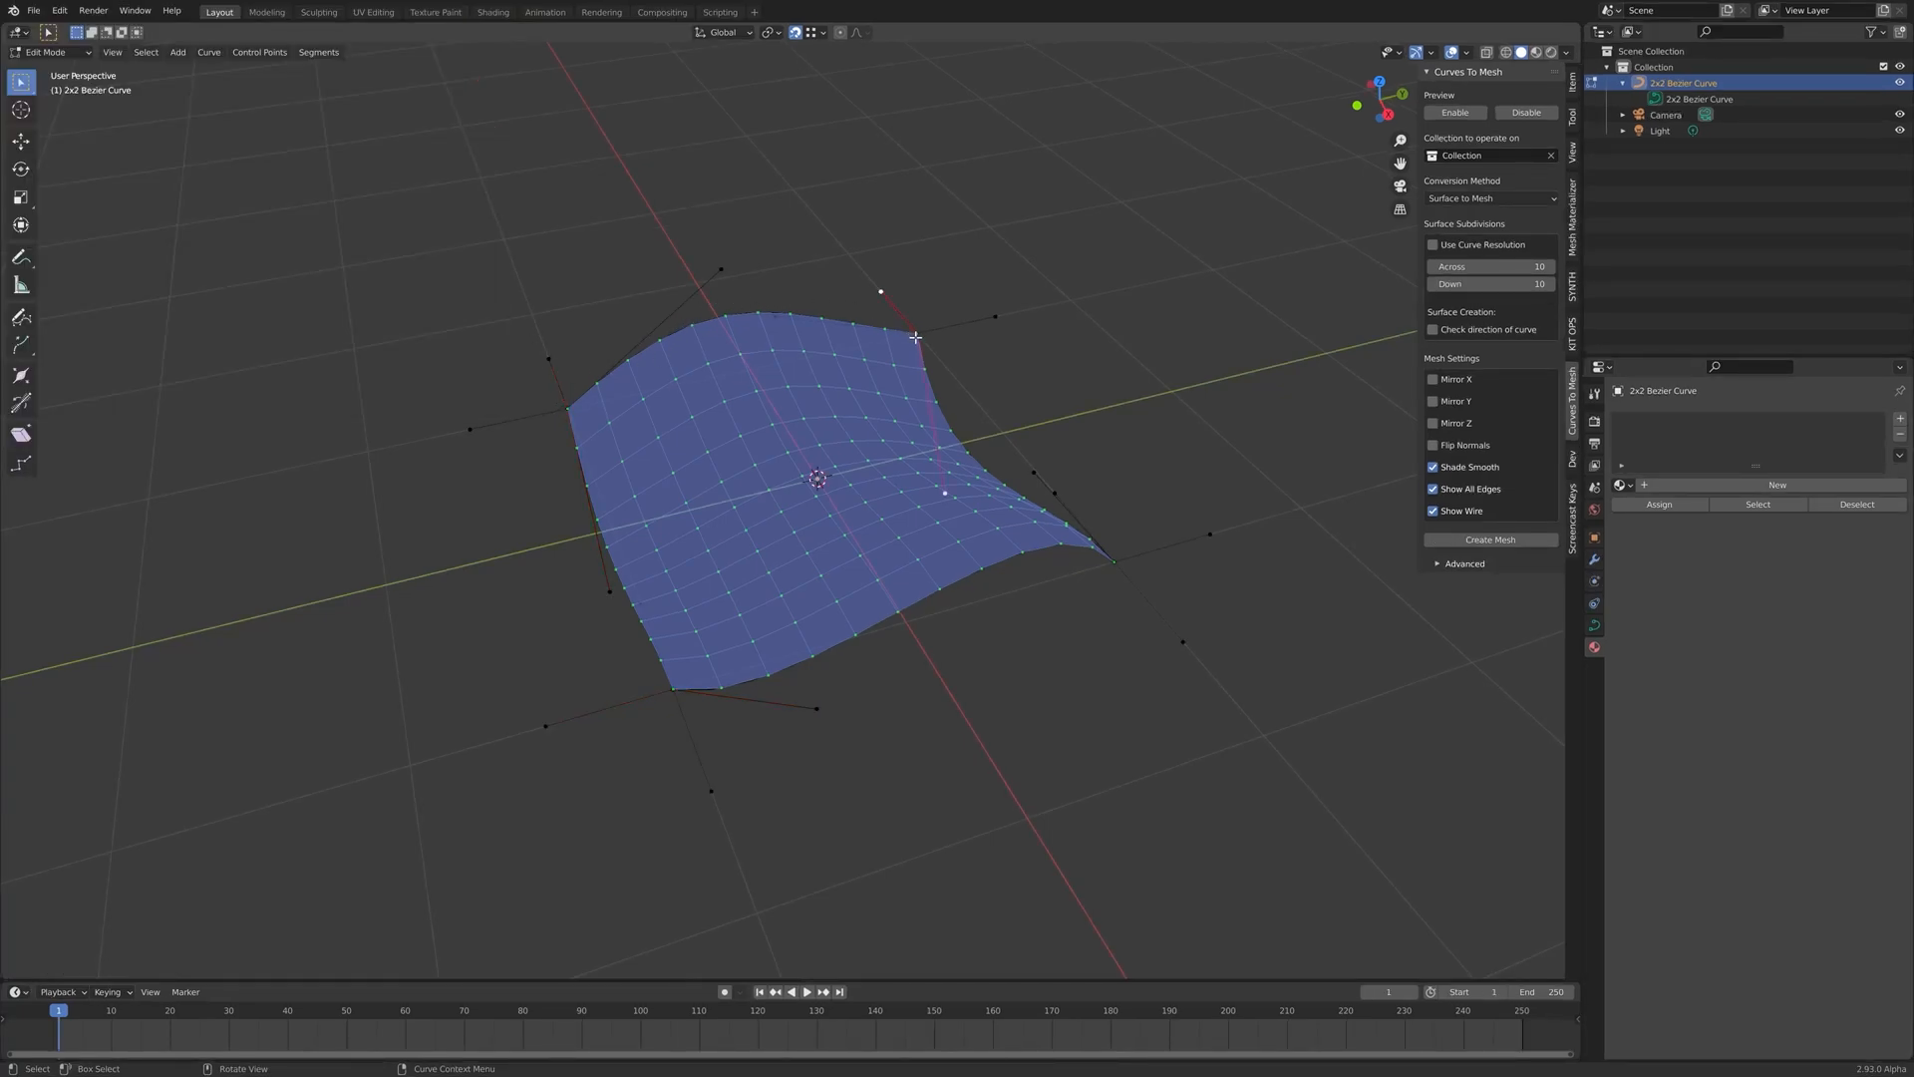
{"action": "left_click", "coordinate": [1113, 560]}
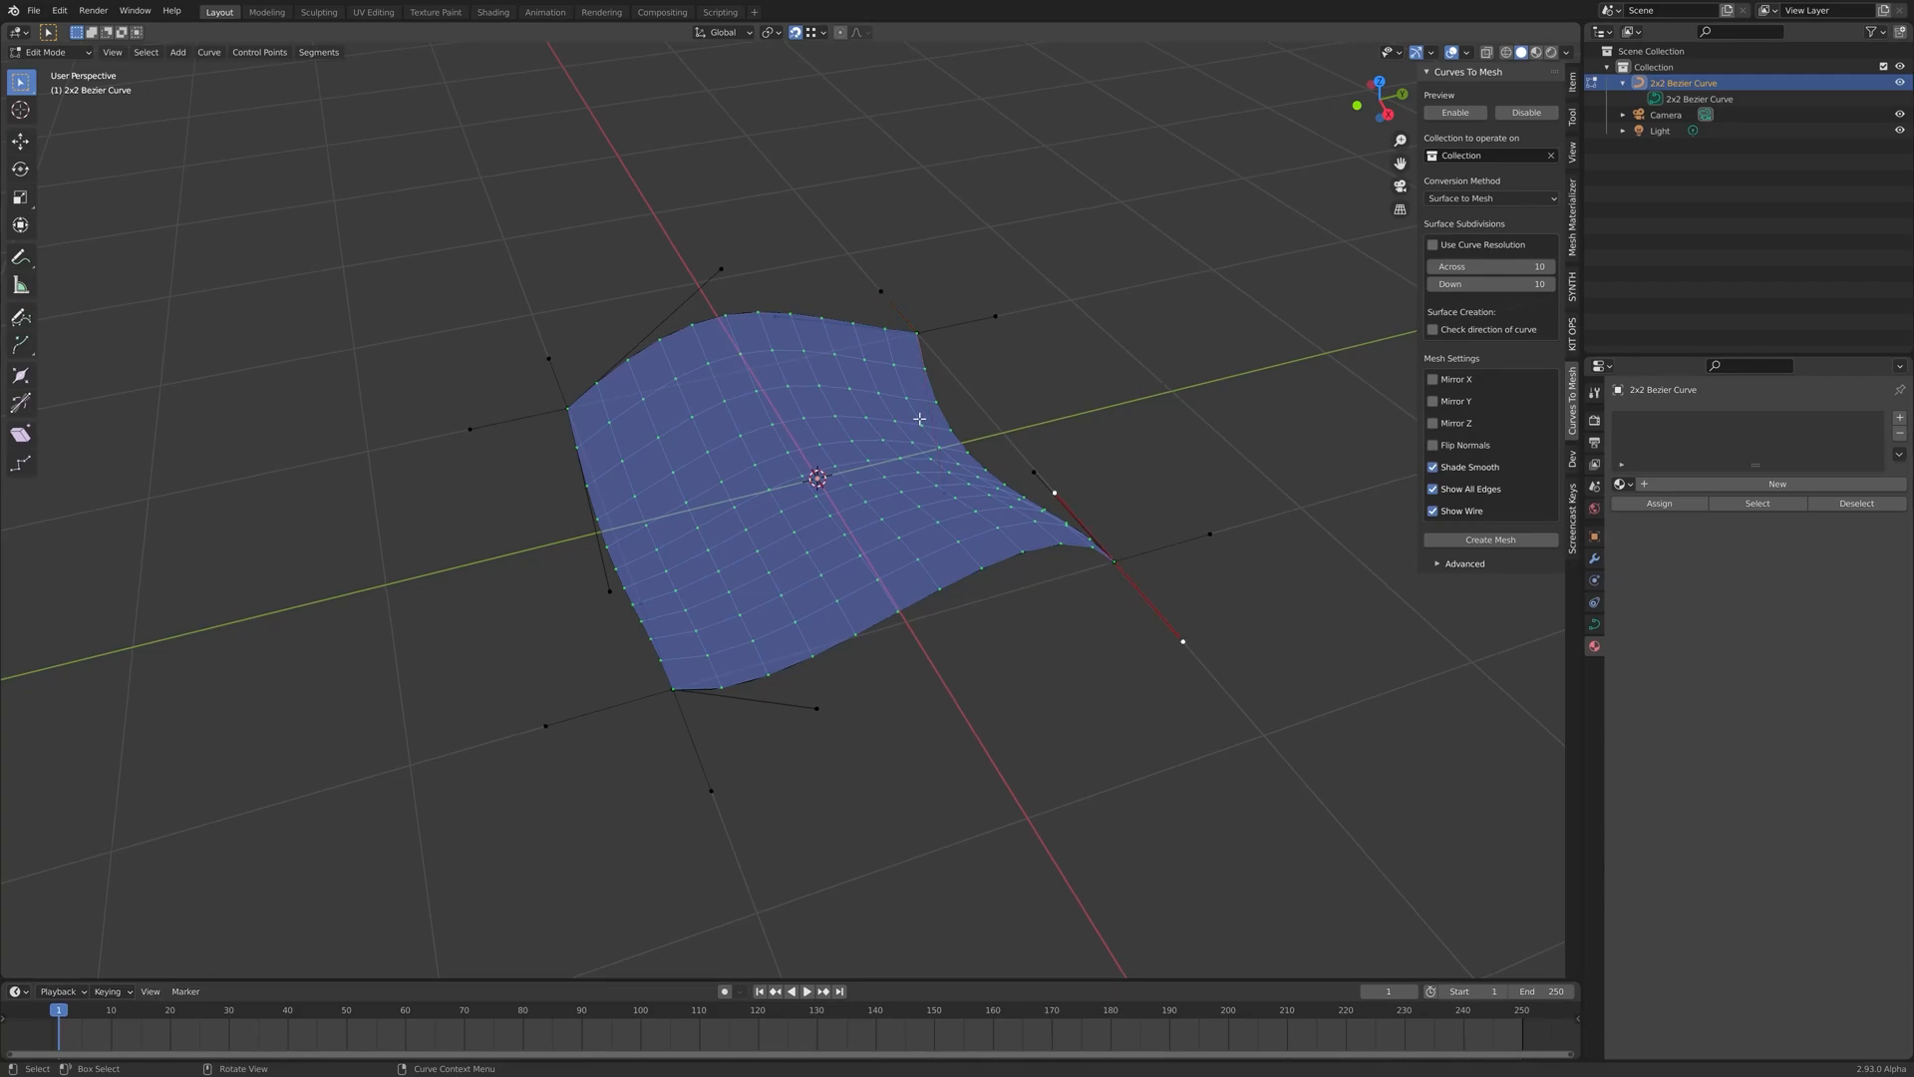
Reopen the preferences at the interface display settings
{"action": "left_click", "coordinate": [59, 11]}
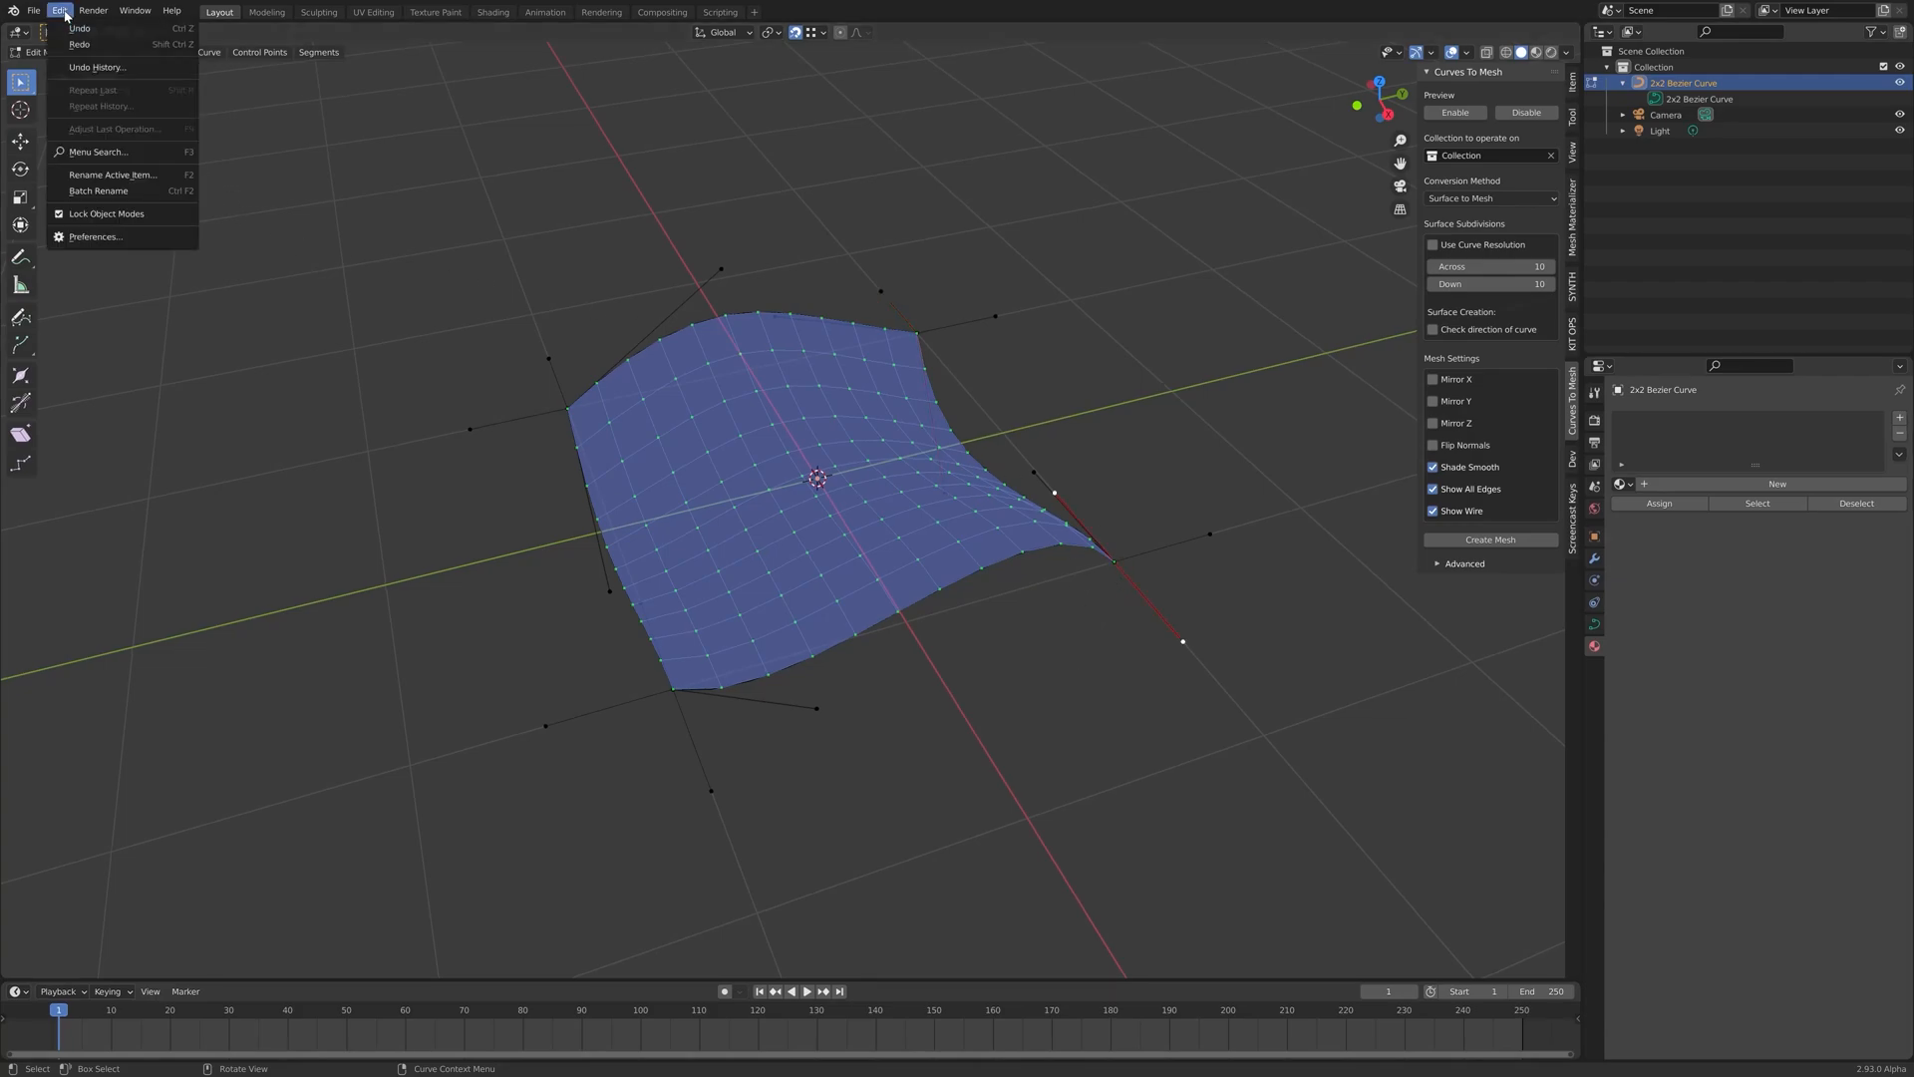
{"action": "left_click", "coordinate": [93, 237]}
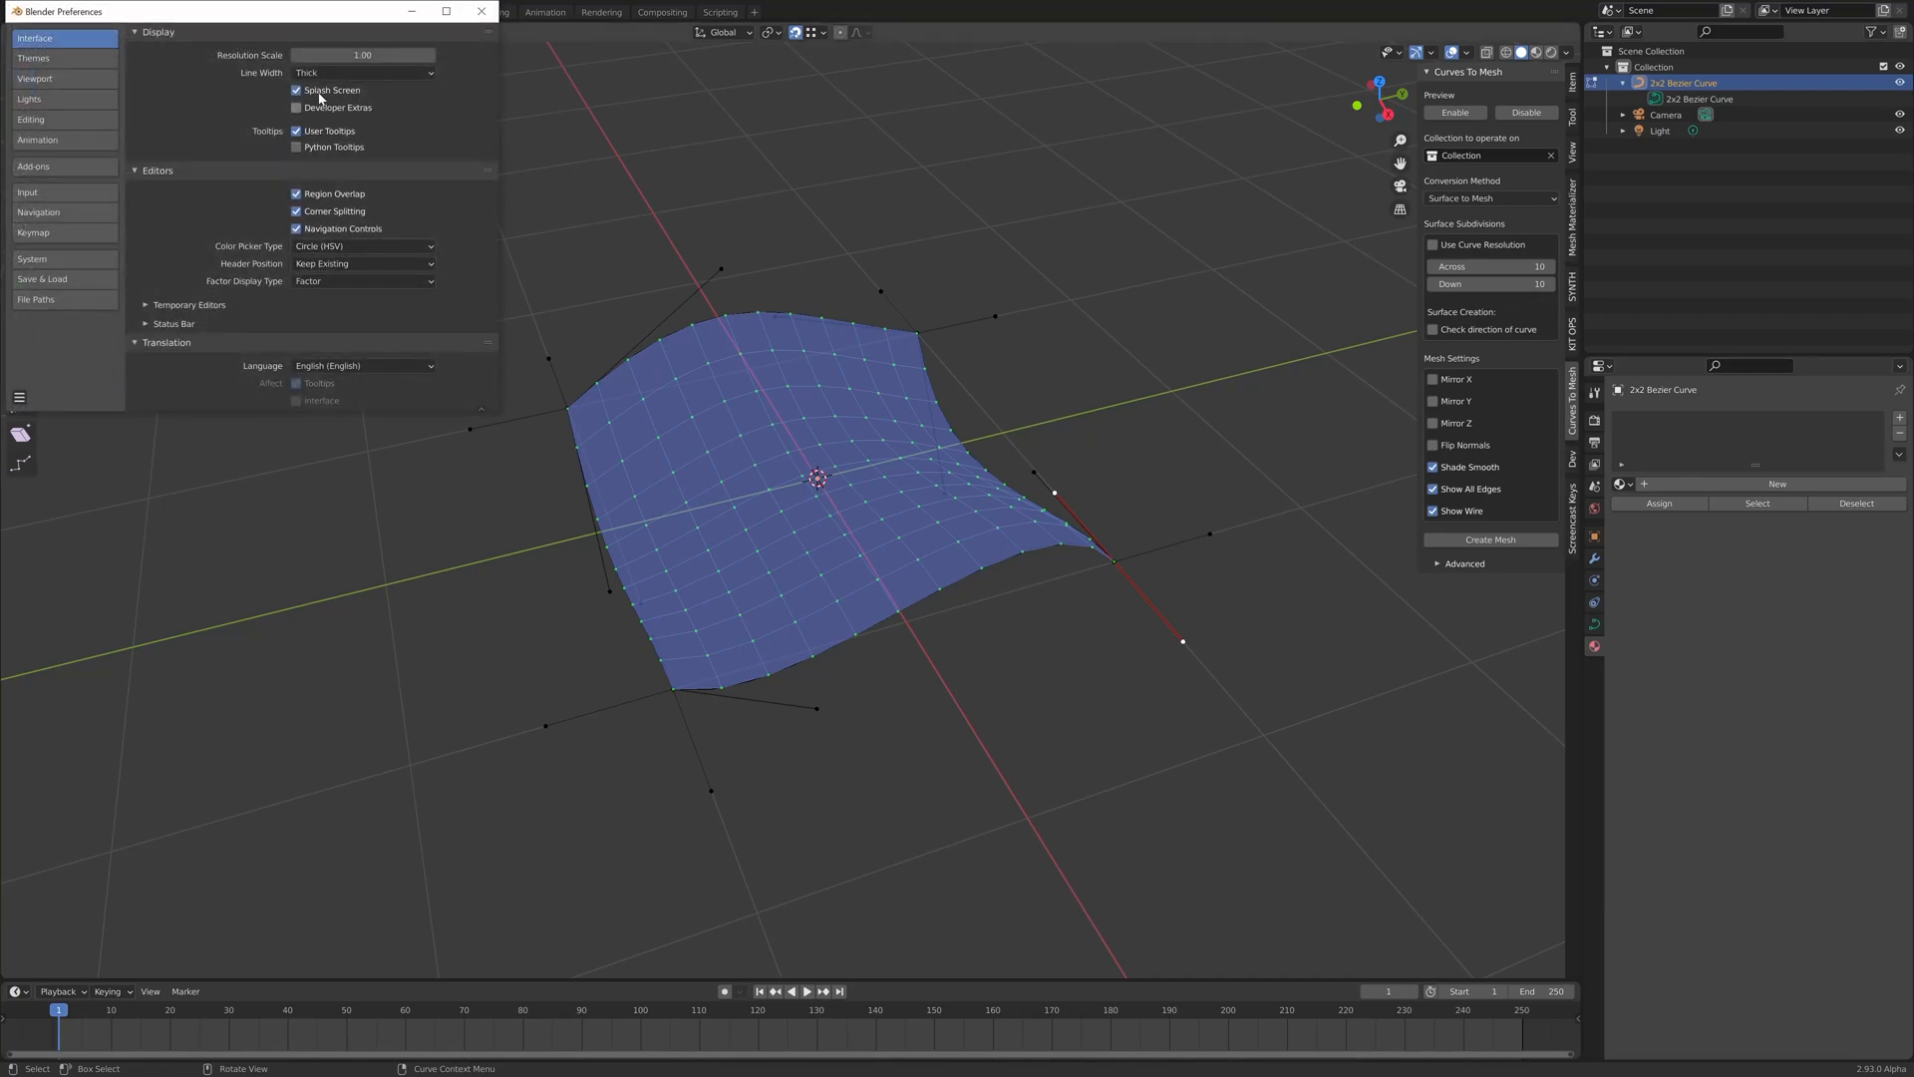
Try an interface resolution scale of 1.343 and reset it to 1
{"action": "left_click_drag", "start_coordinate": [358, 55], "coordinate": [401, 55]}
{"action": "left_click", "coordinate": [360, 65]}
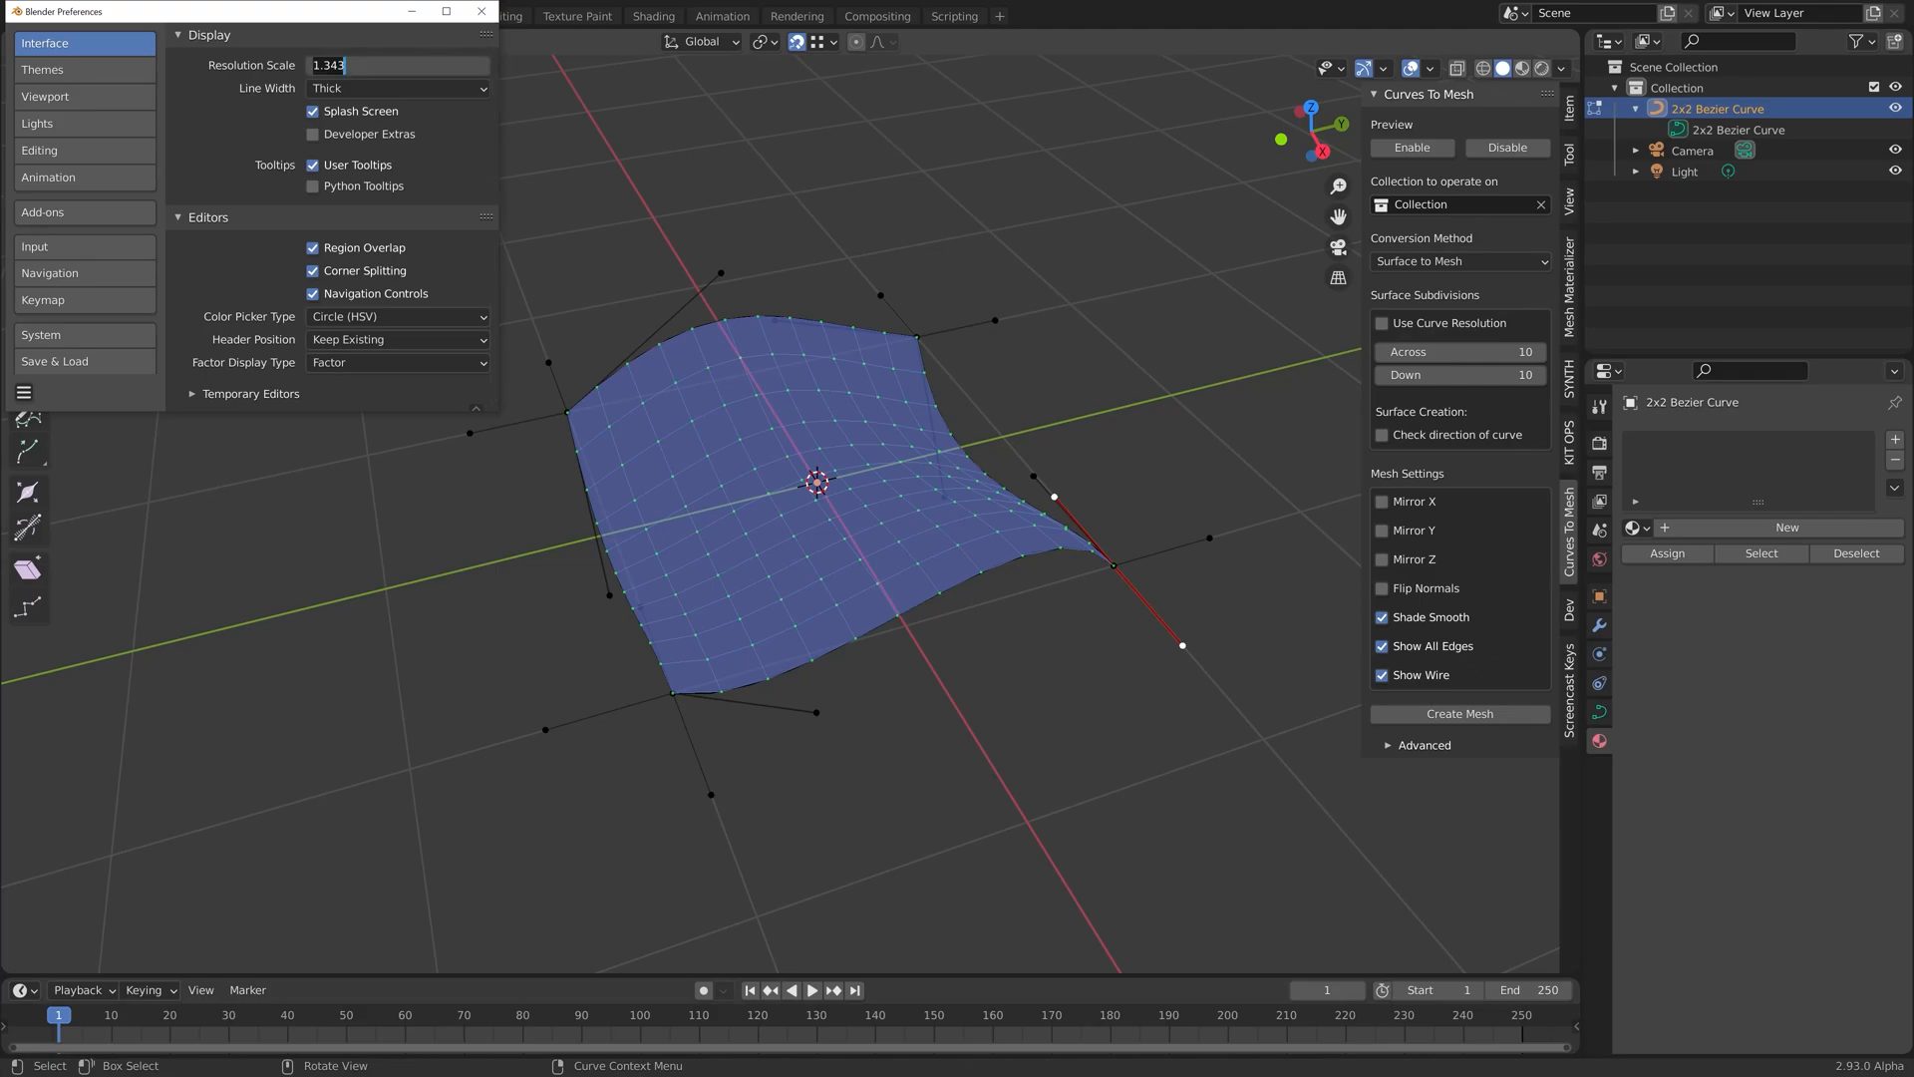
{"action": "type", "text": "1"}
{"action": "key", "text": "Return"}
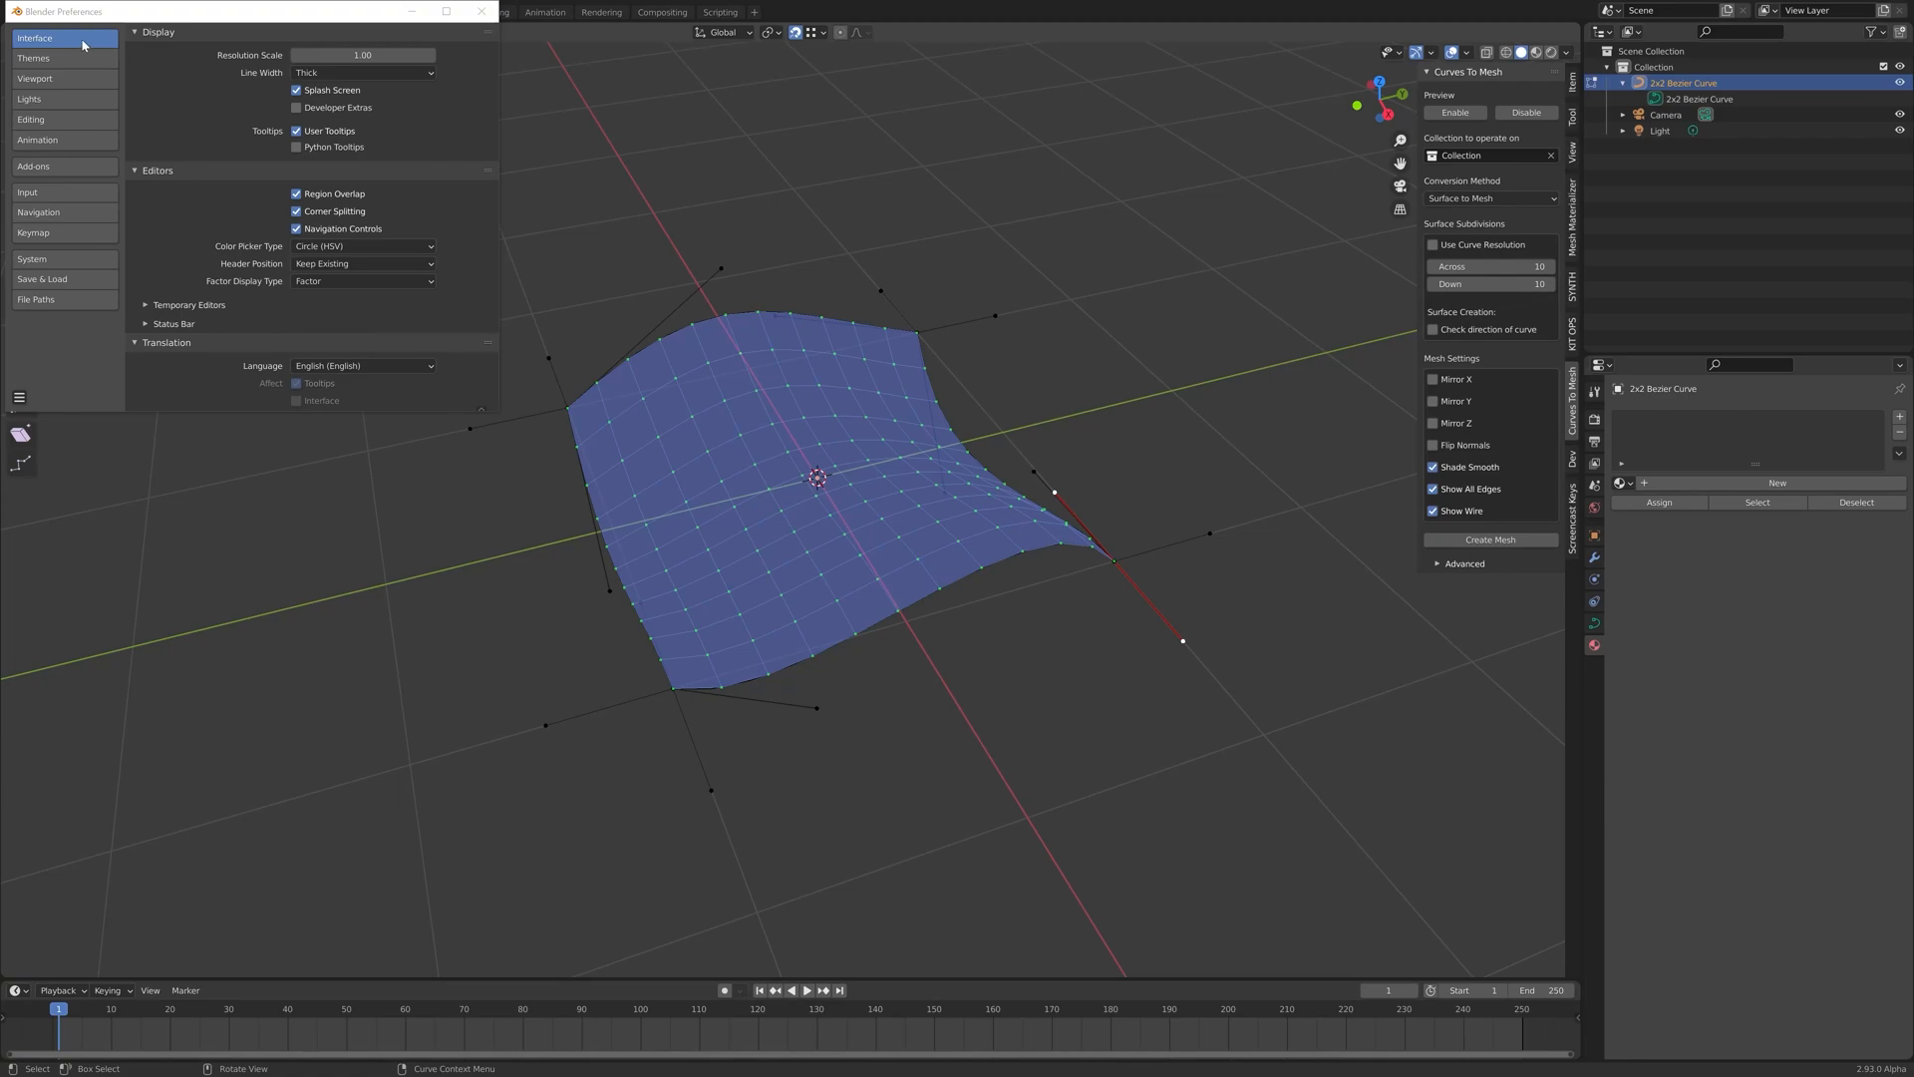
Change the 3D Viewport theme's Wire colour to a bright pink
{"action": "left_click", "coordinate": [36, 60]}
{"action": "left_click", "coordinate": [135, 136]}
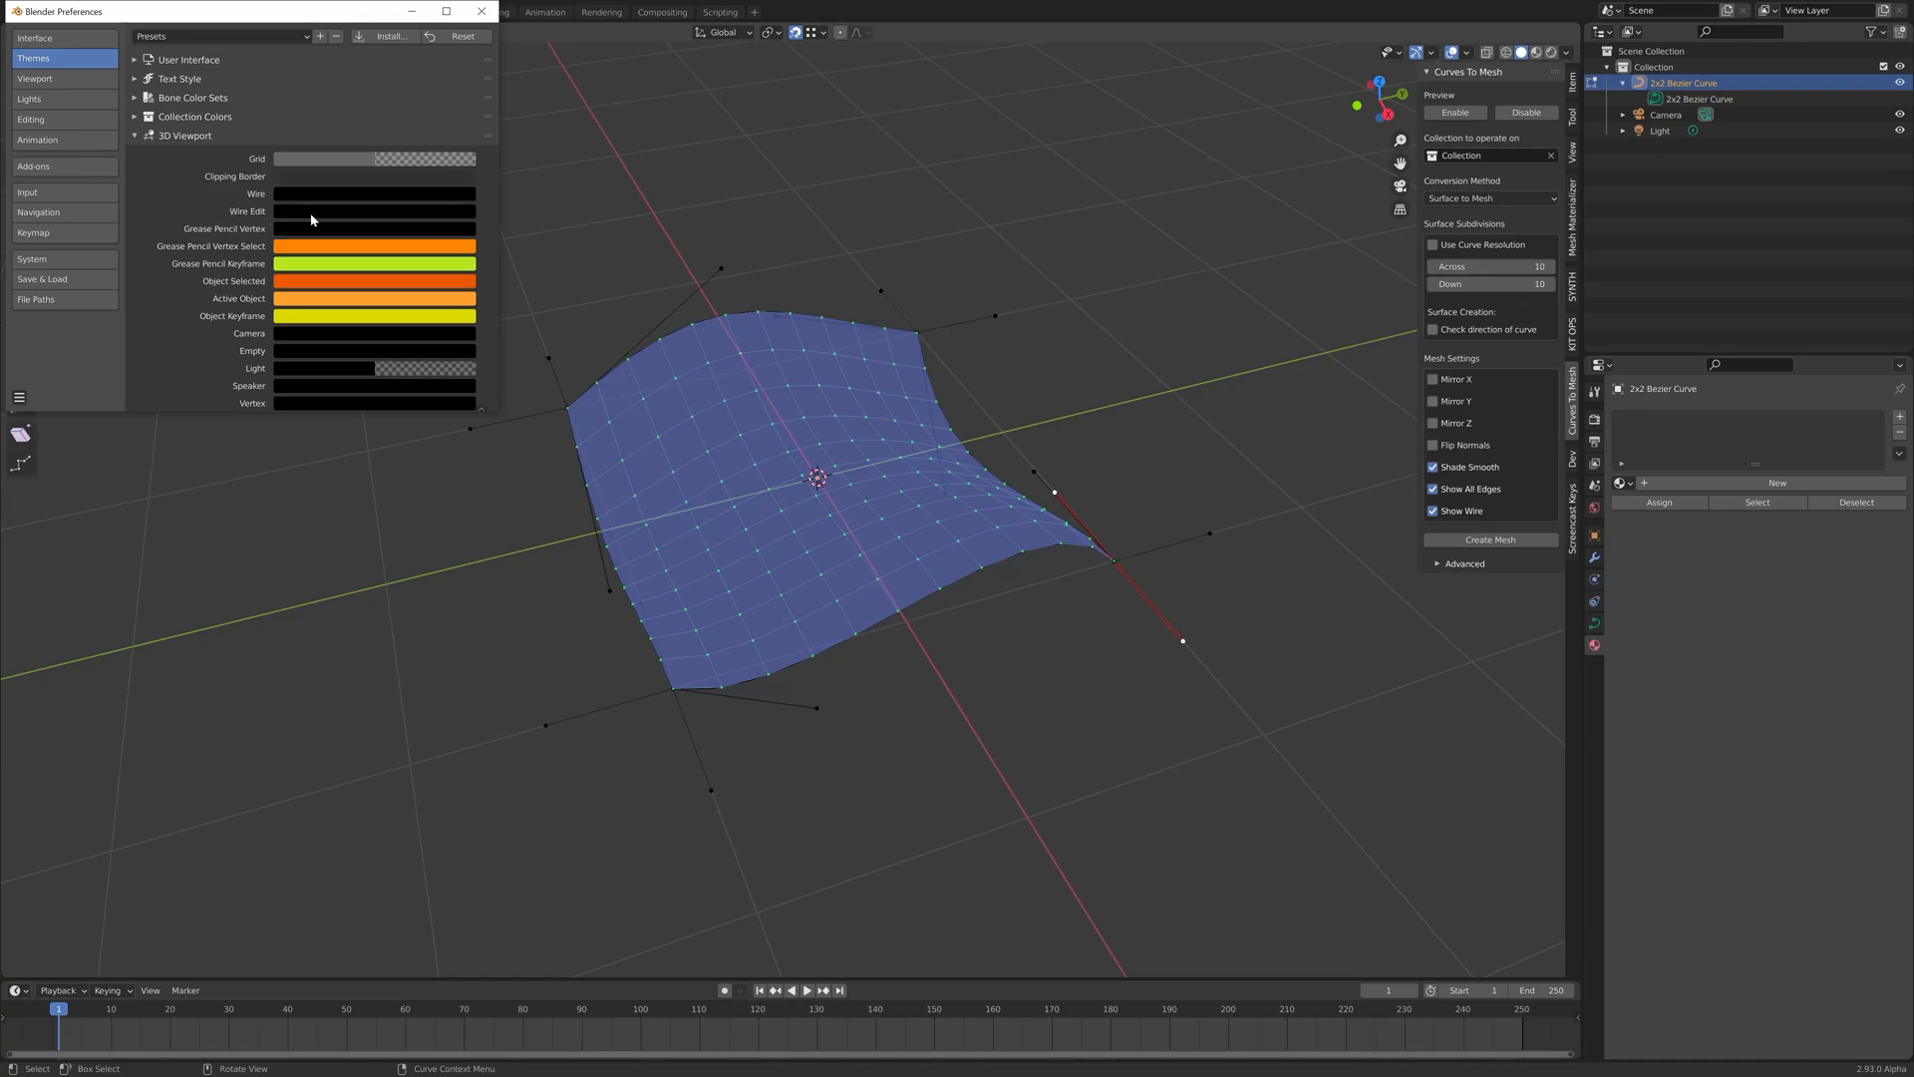
{"action": "left_click", "coordinate": [359, 200]}
{"action": "left_click_drag", "start_coordinate": [461, 267], "coordinate": [463, 211]}
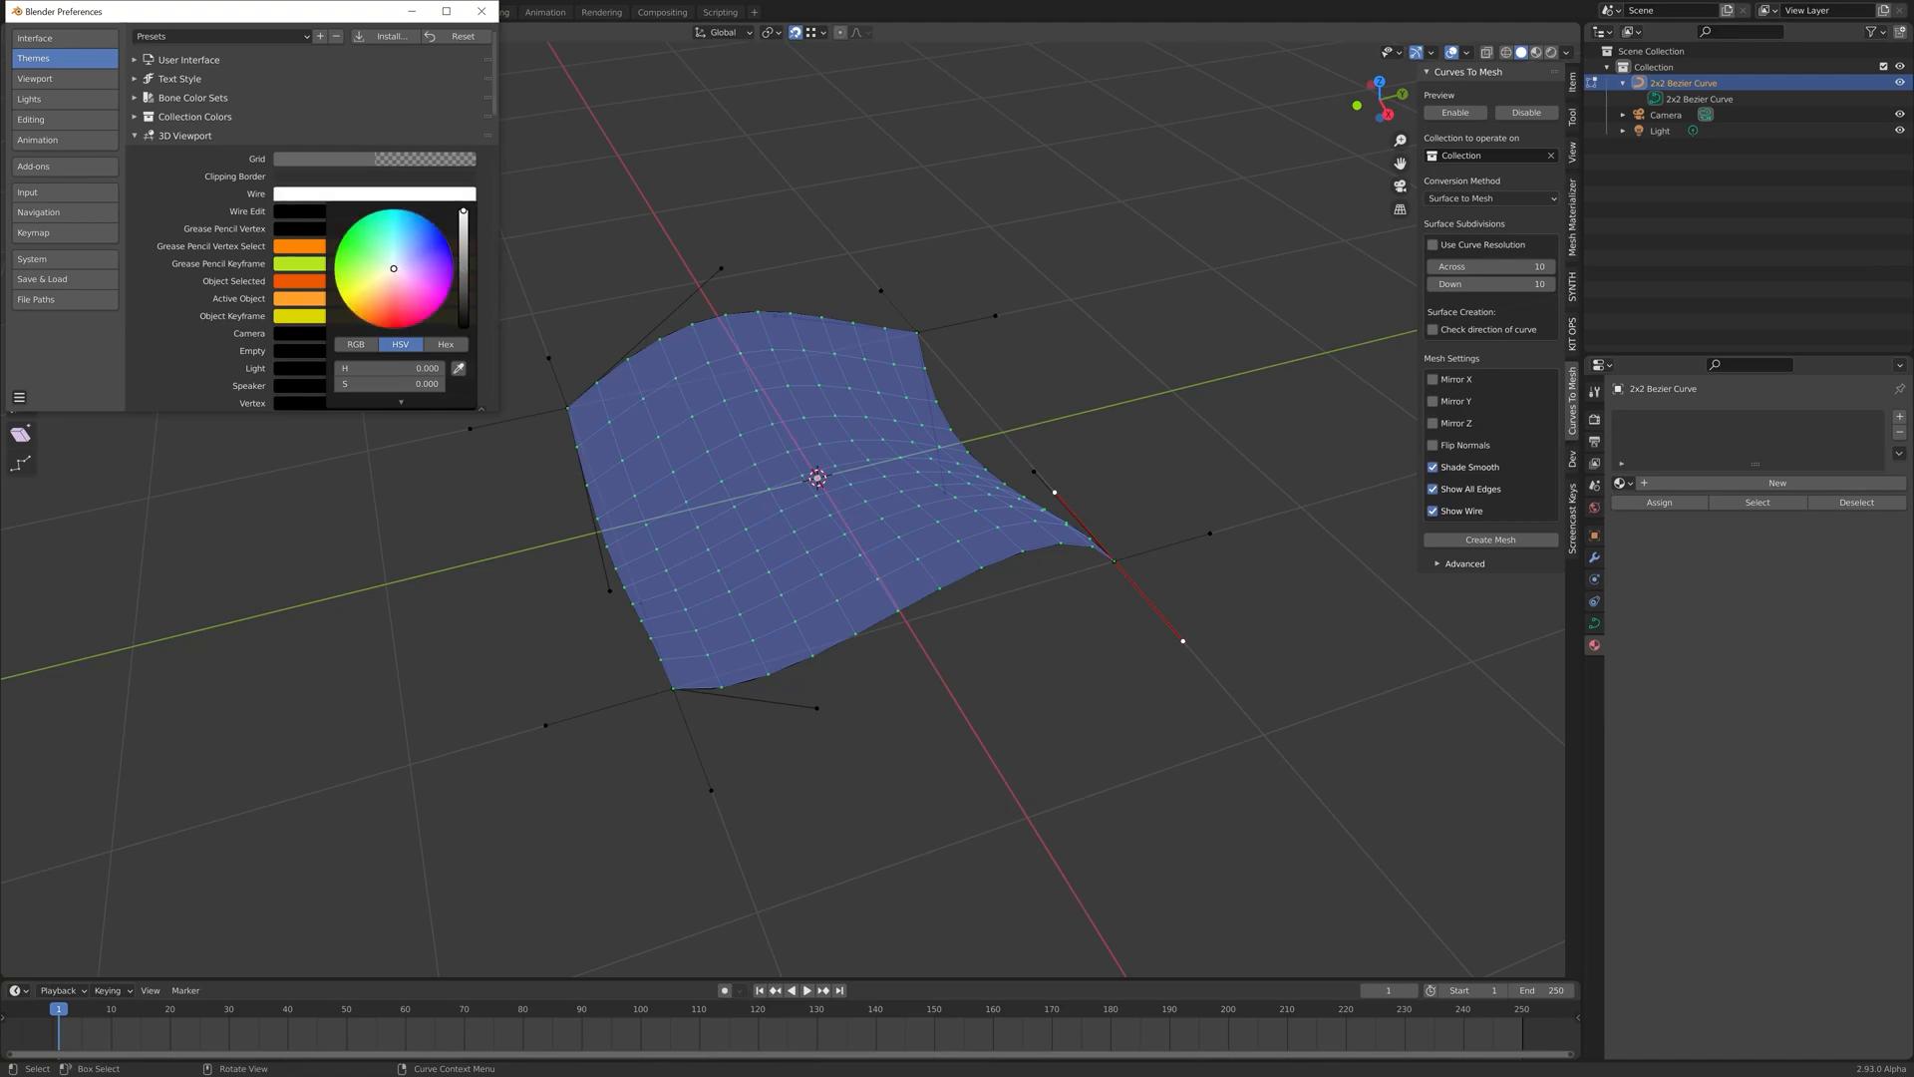
{"action": "left_click_drag", "start_coordinate": [389, 280], "coordinate": [407, 326]}
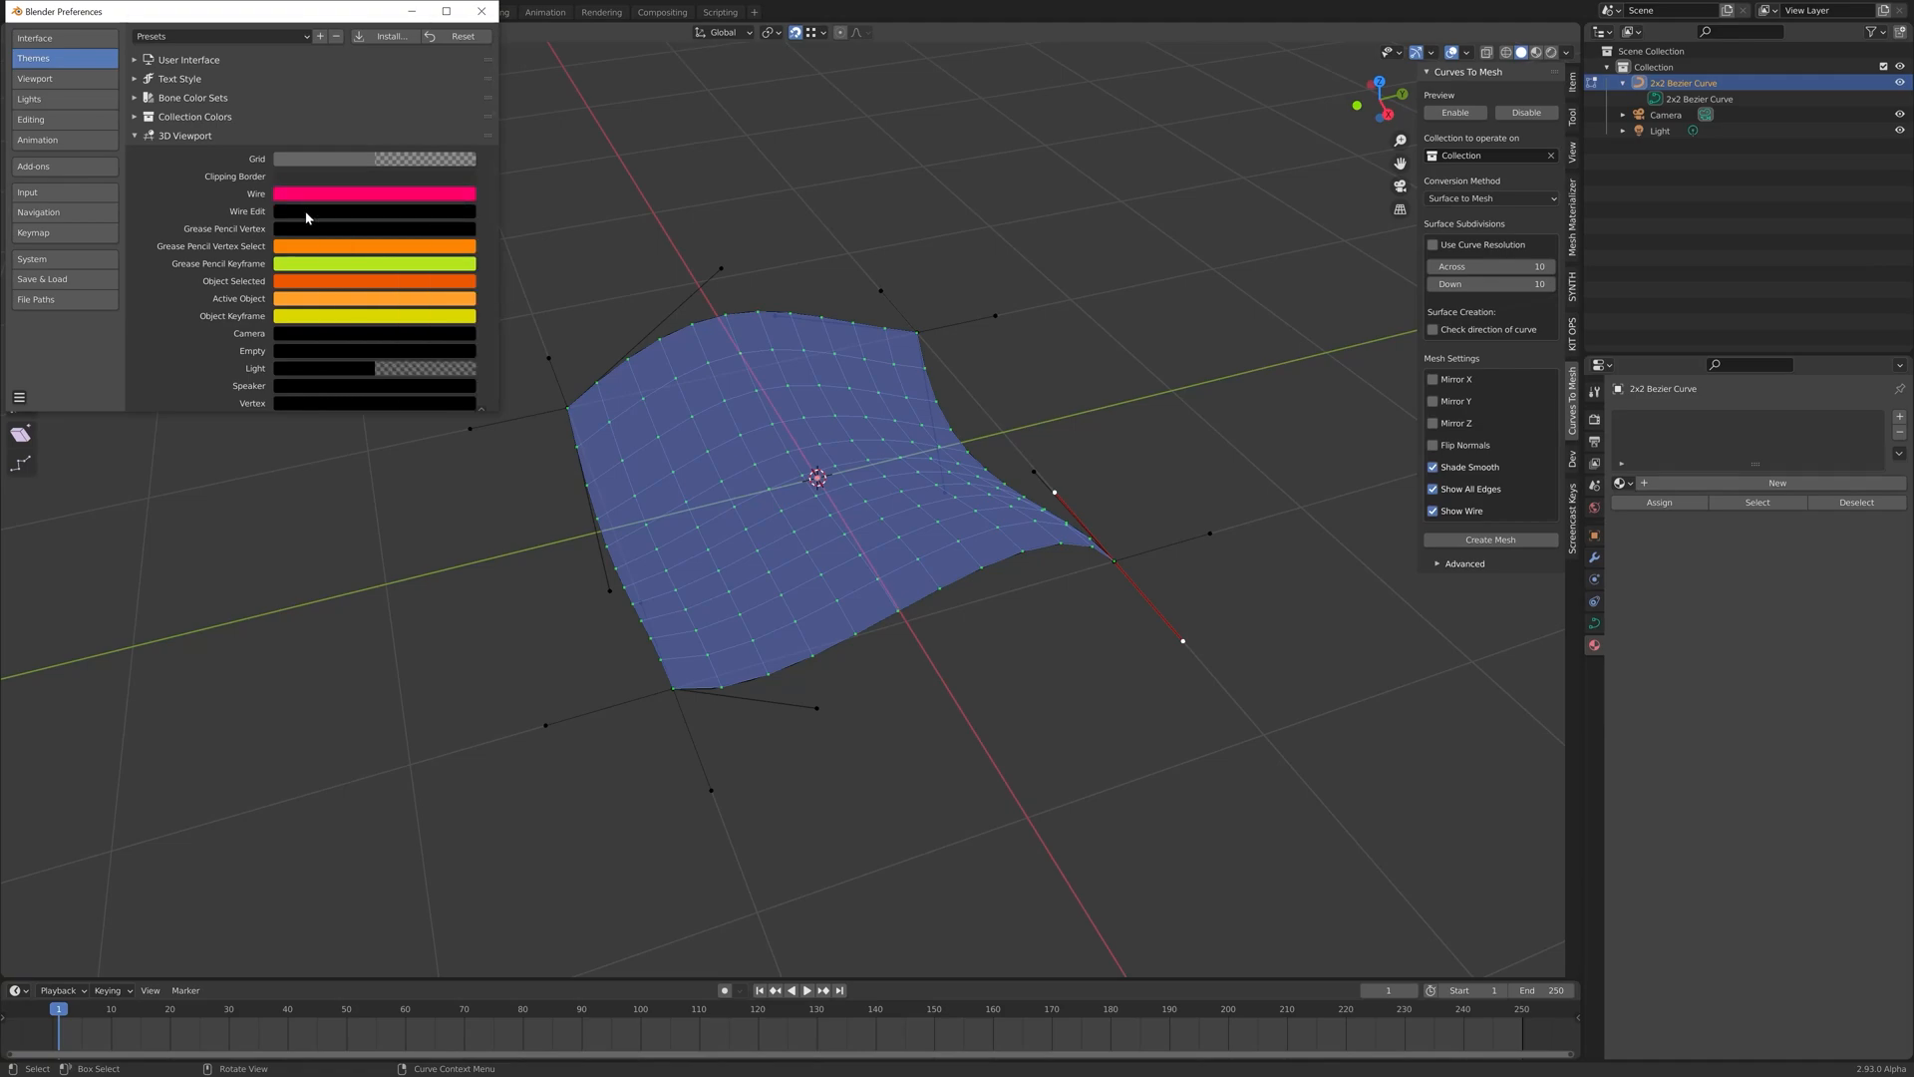
Change the 3D Viewport theme's Wire Edit colour to bright magenta and close the preferences
{"action": "left_click", "coordinate": [344, 212]}
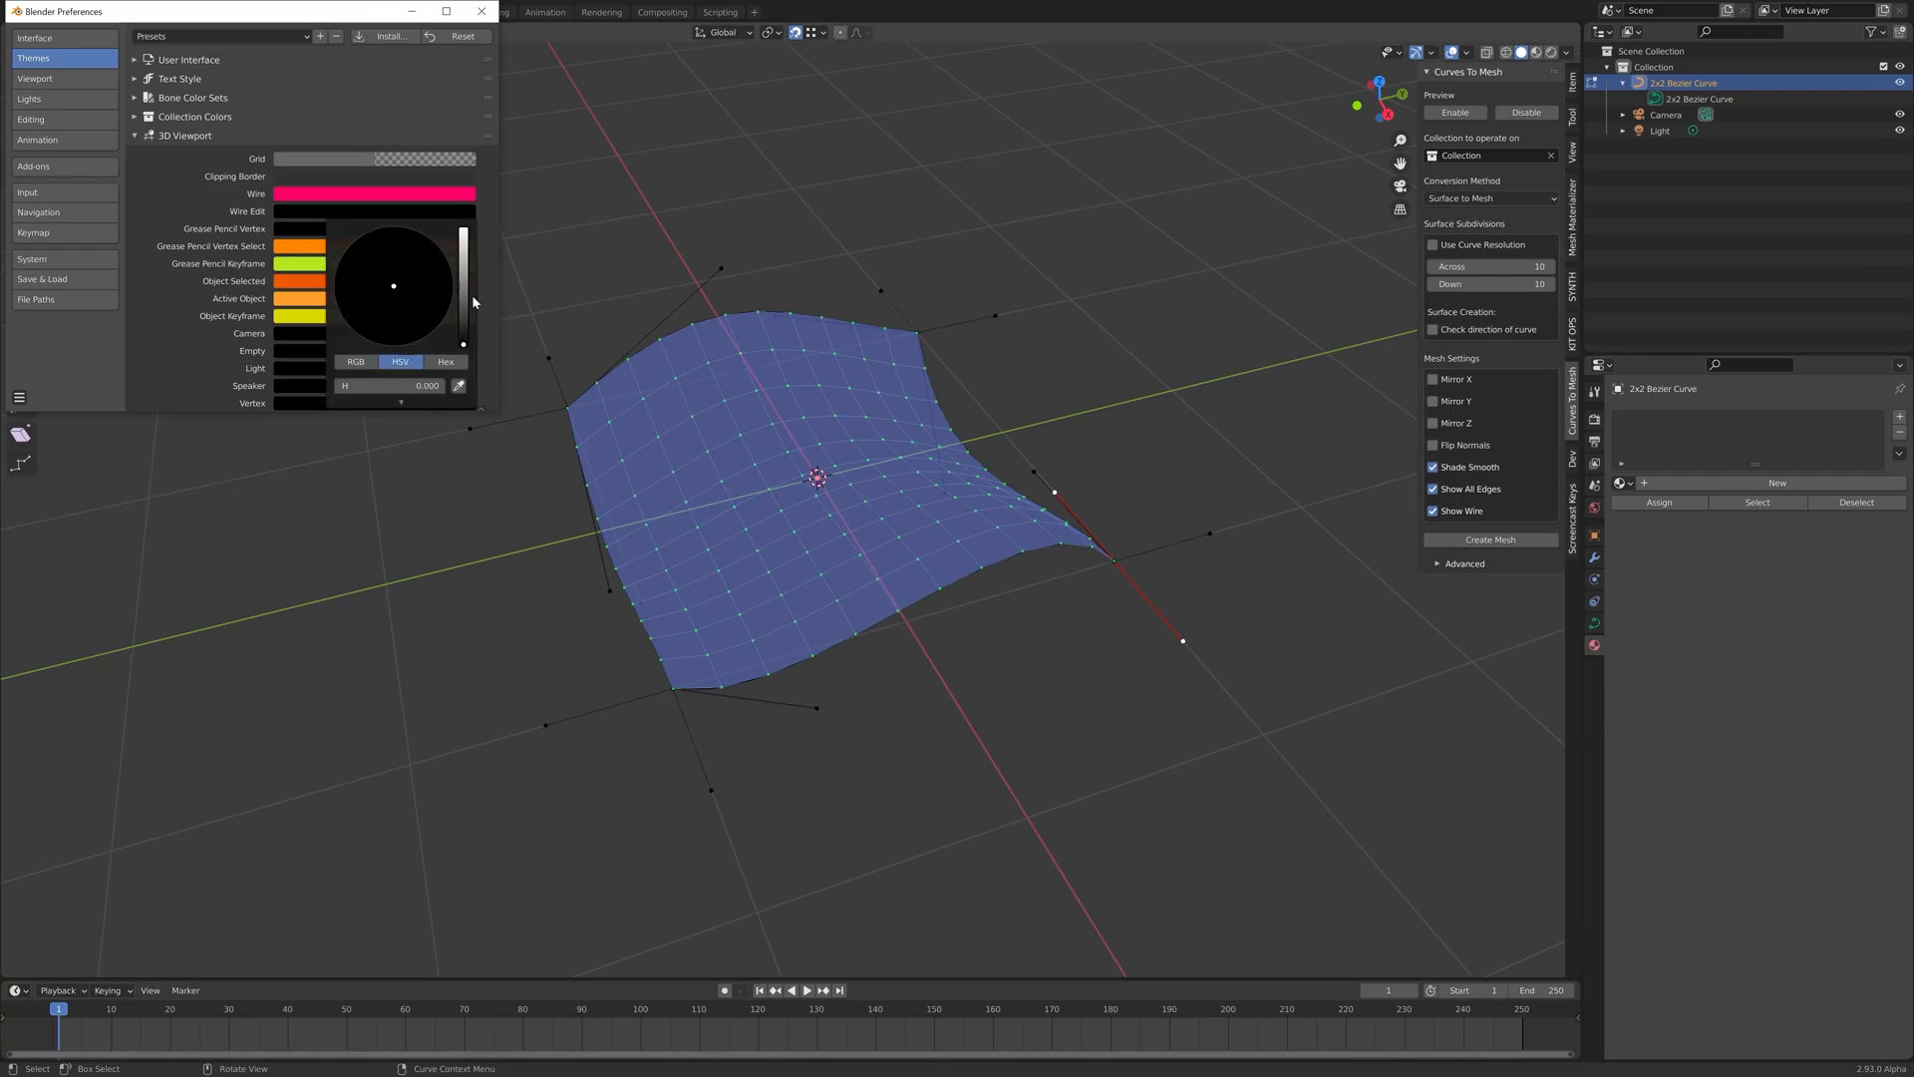
{"action": "left_click", "coordinate": [463, 232]}
{"action": "left_click", "coordinate": [414, 340]}
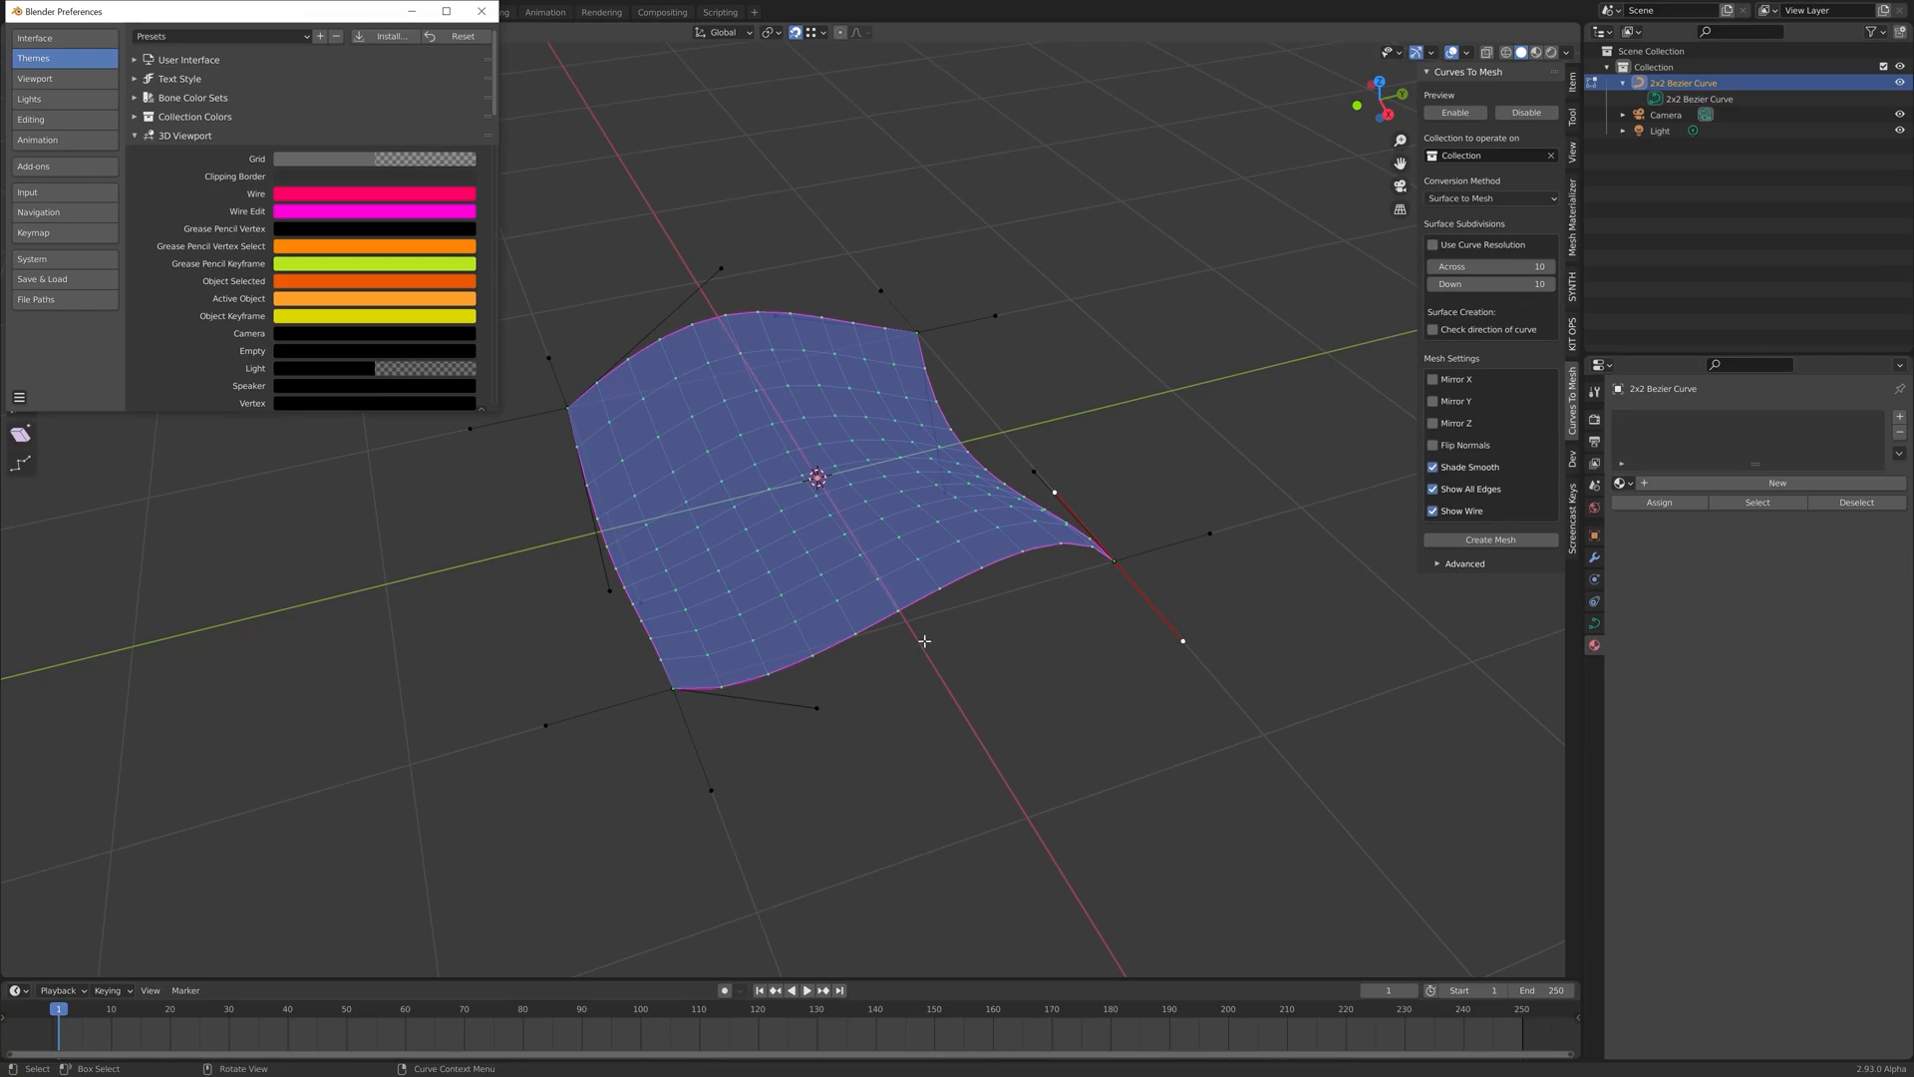
{"action": "left_click", "coordinate": [481, 8]}
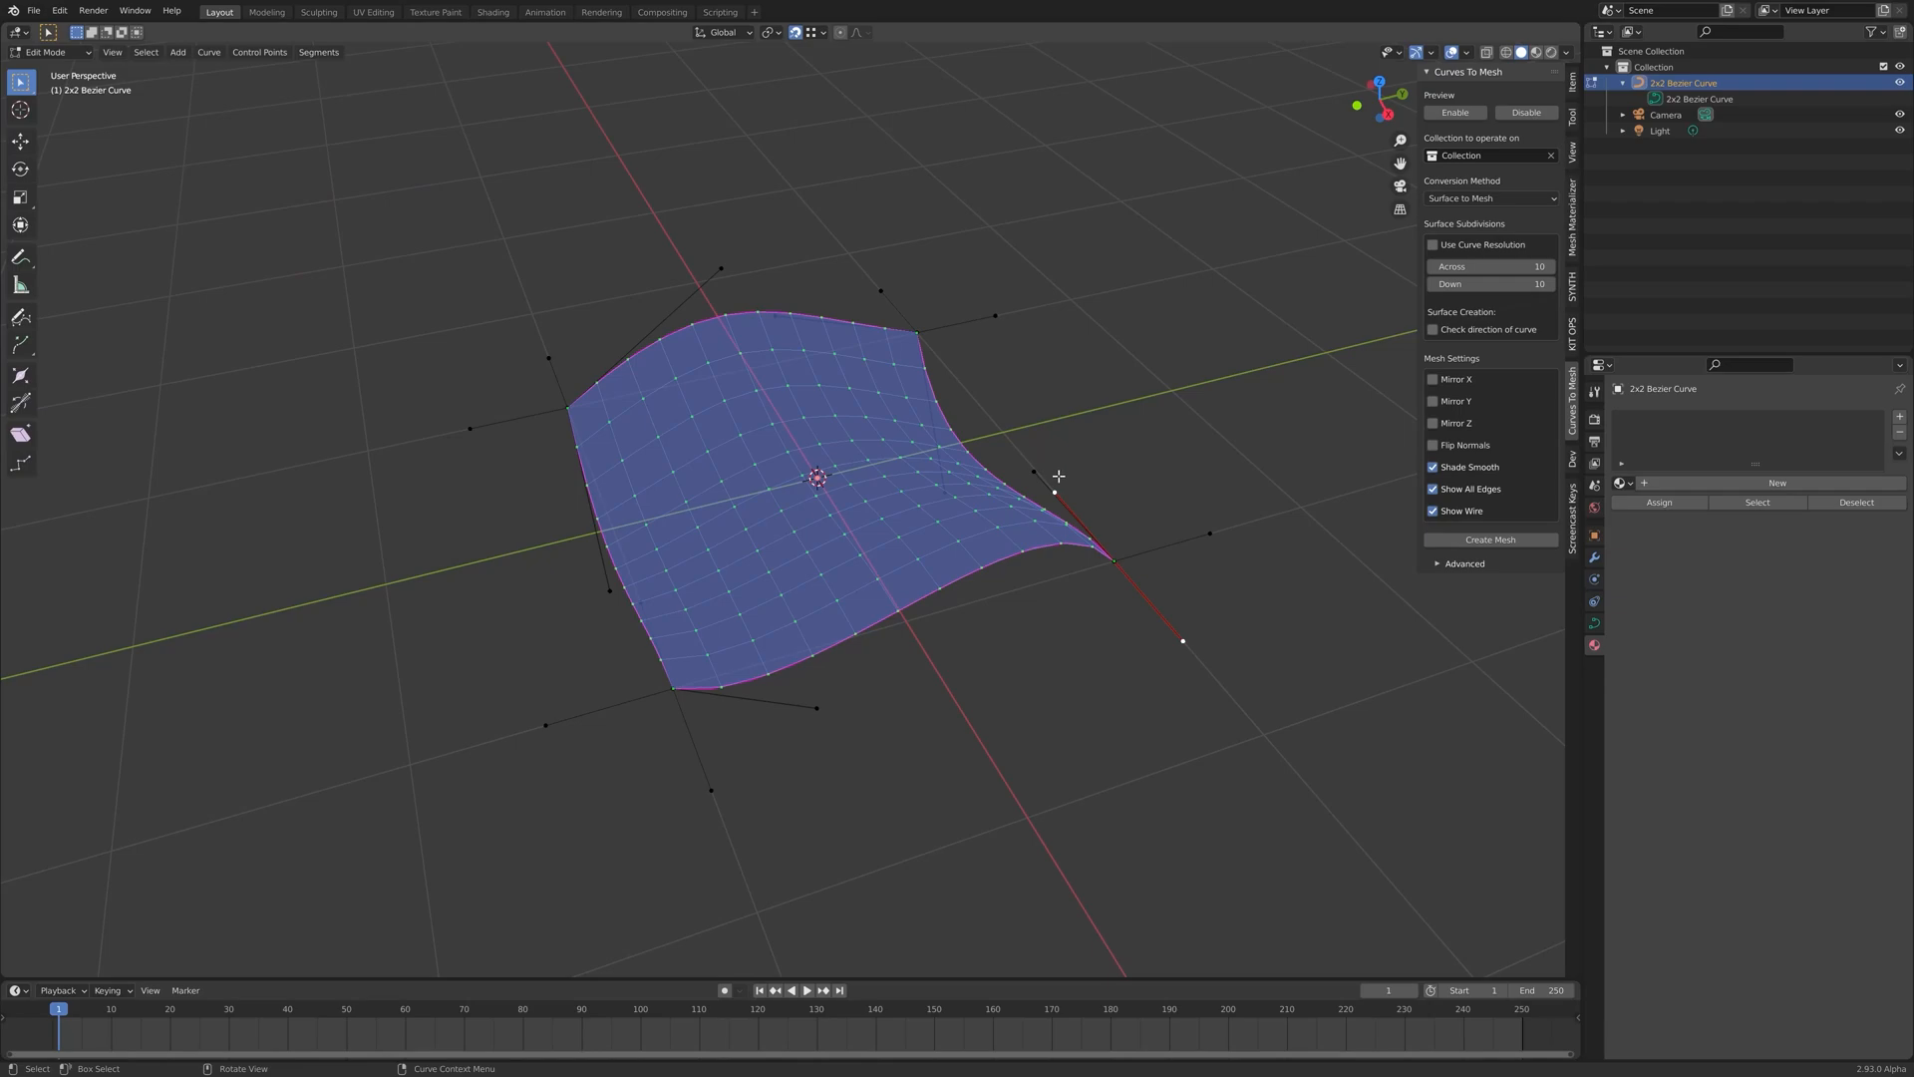
Set the viewport overlay's curve edit mode handle display to All
{"action": "left_click", "coordinate": [1467, 53]}
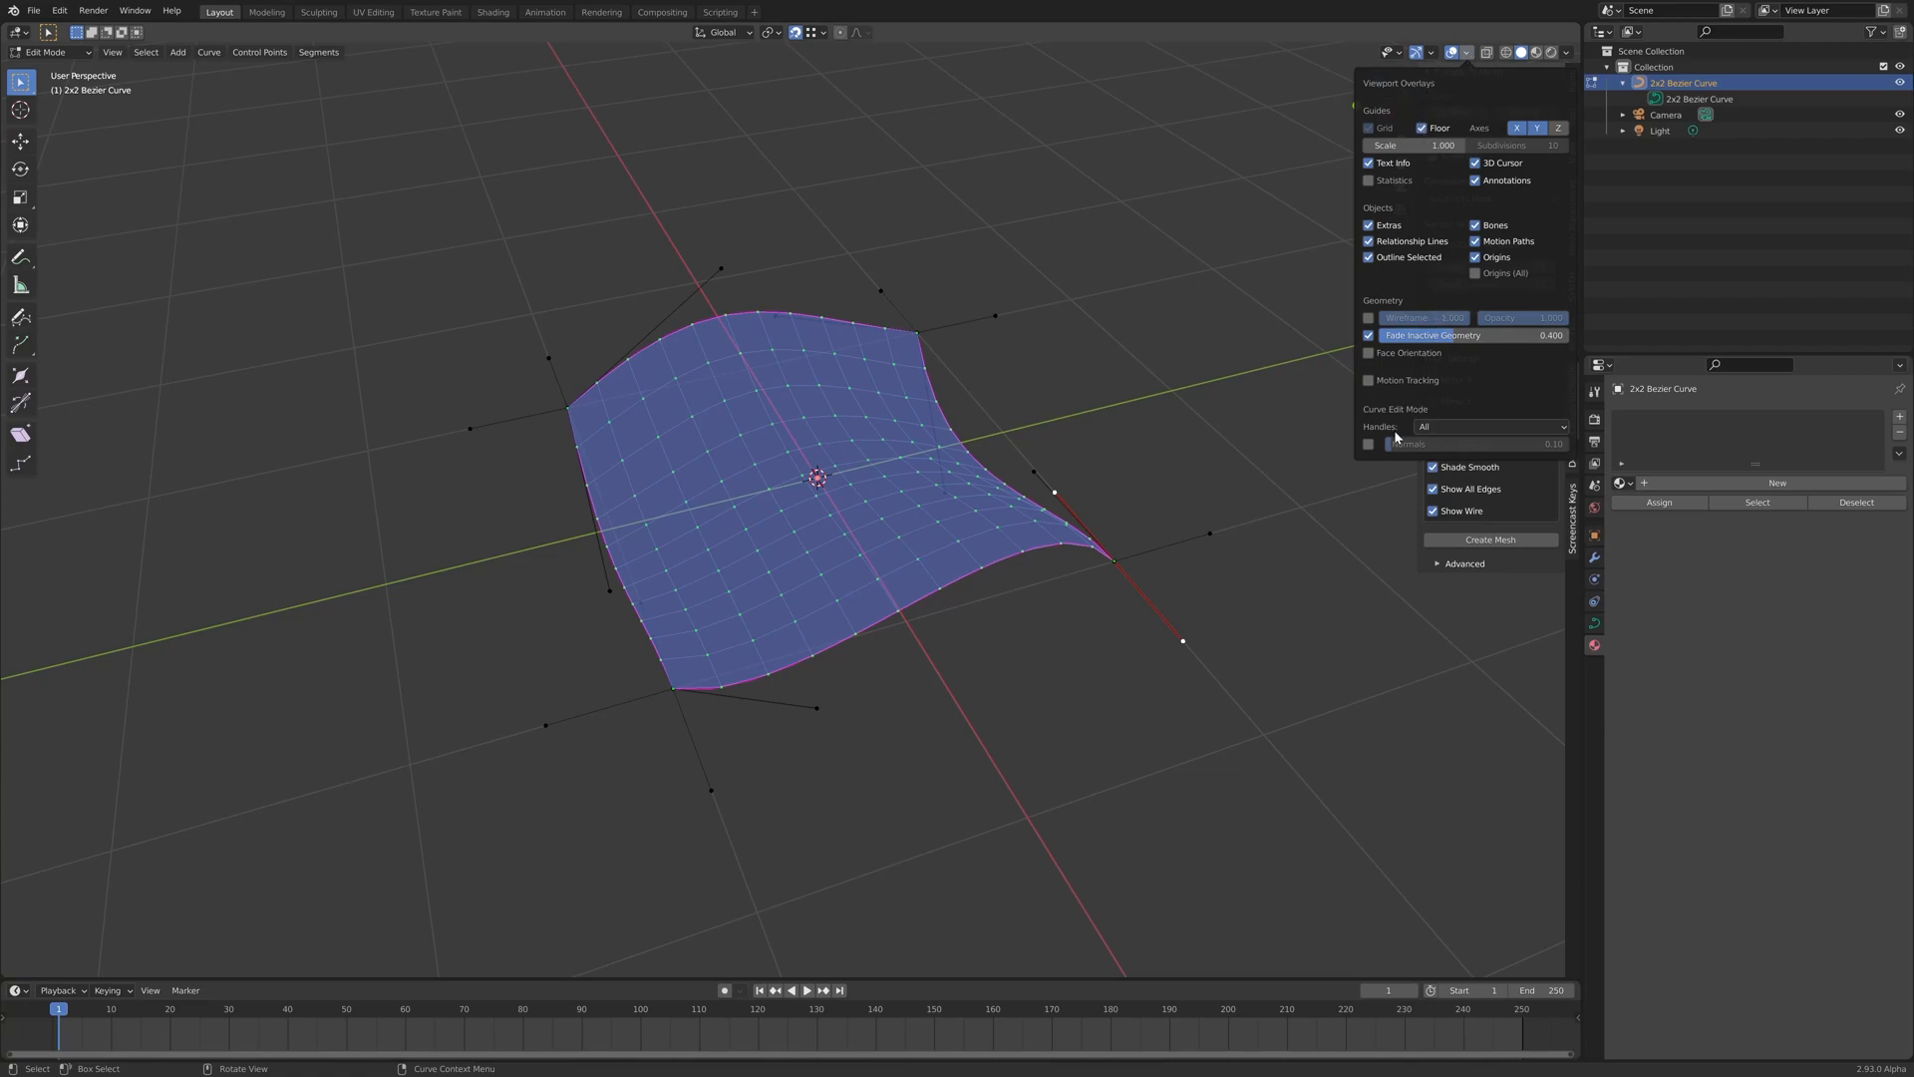
{"action": "left_click", "coordinate": [1464, 427]}
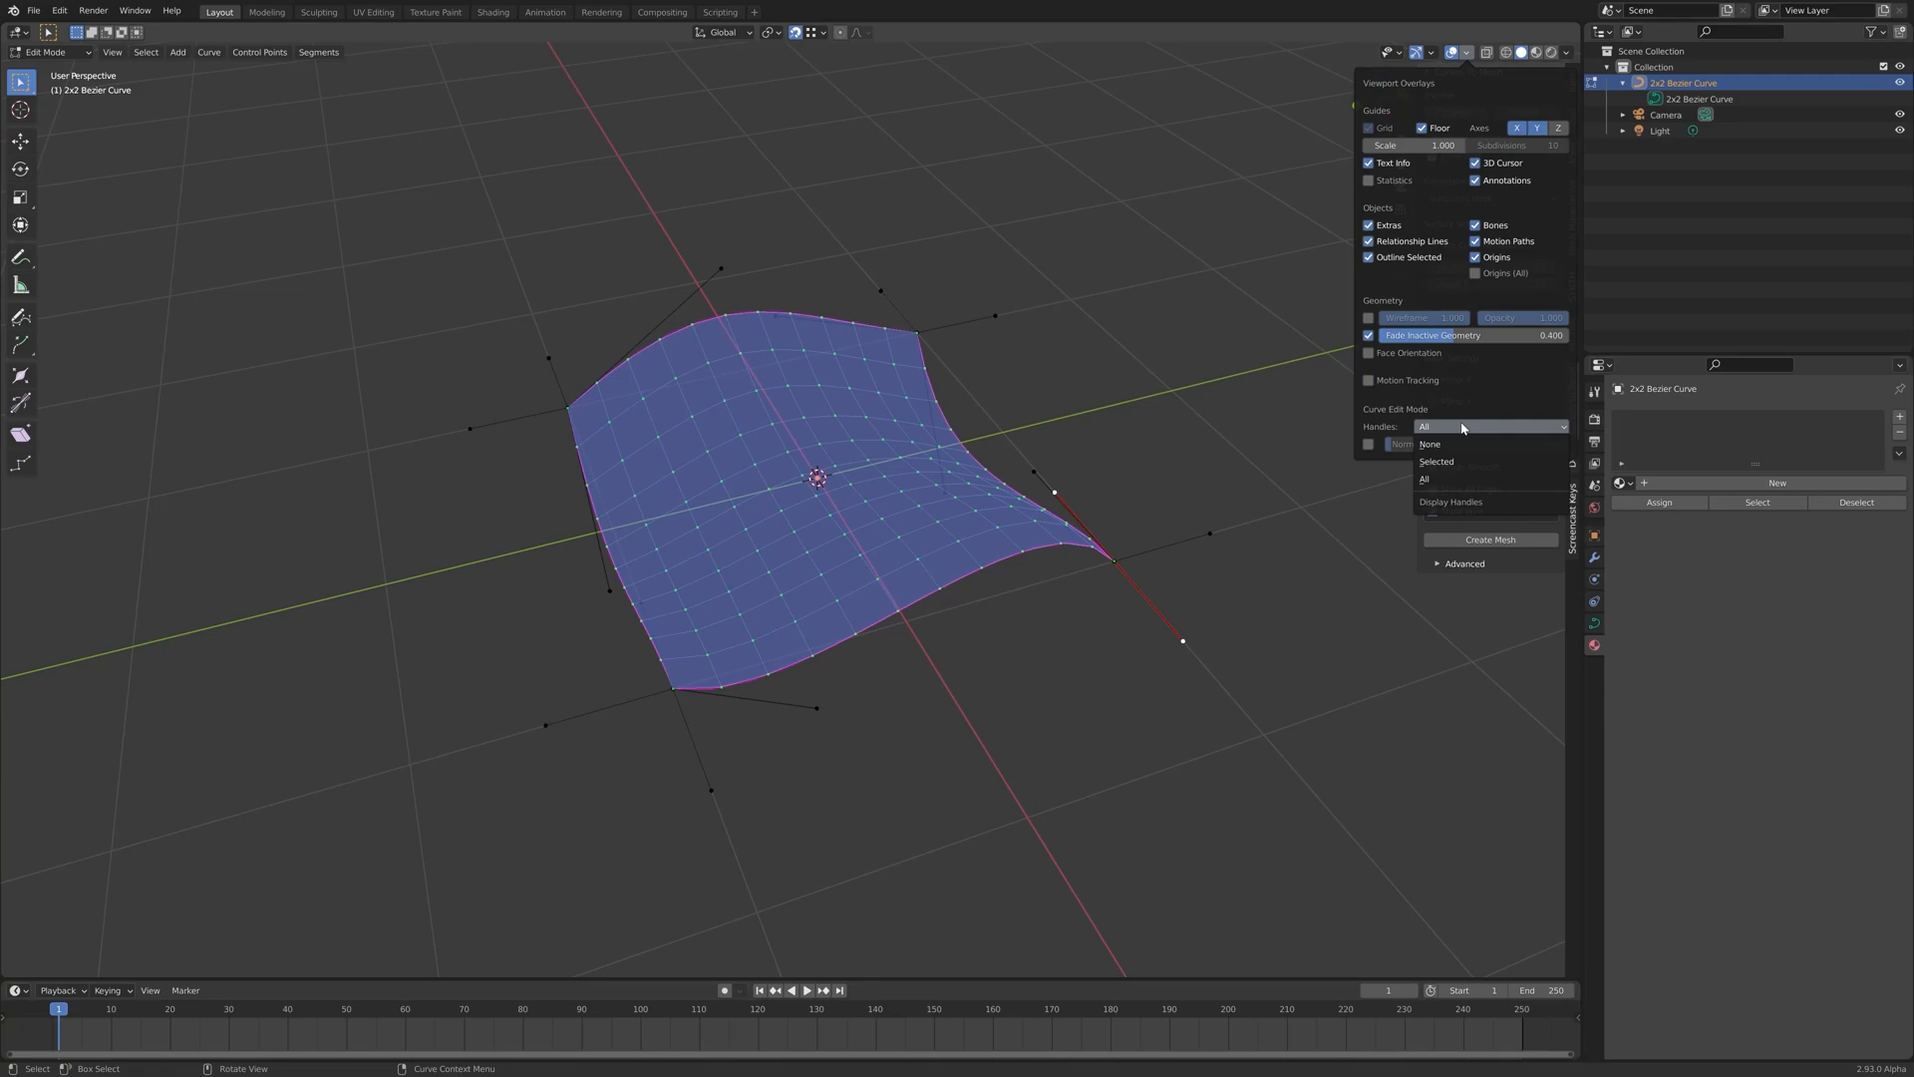
{"action": "left_click", "coordinate": [1440, 484]}
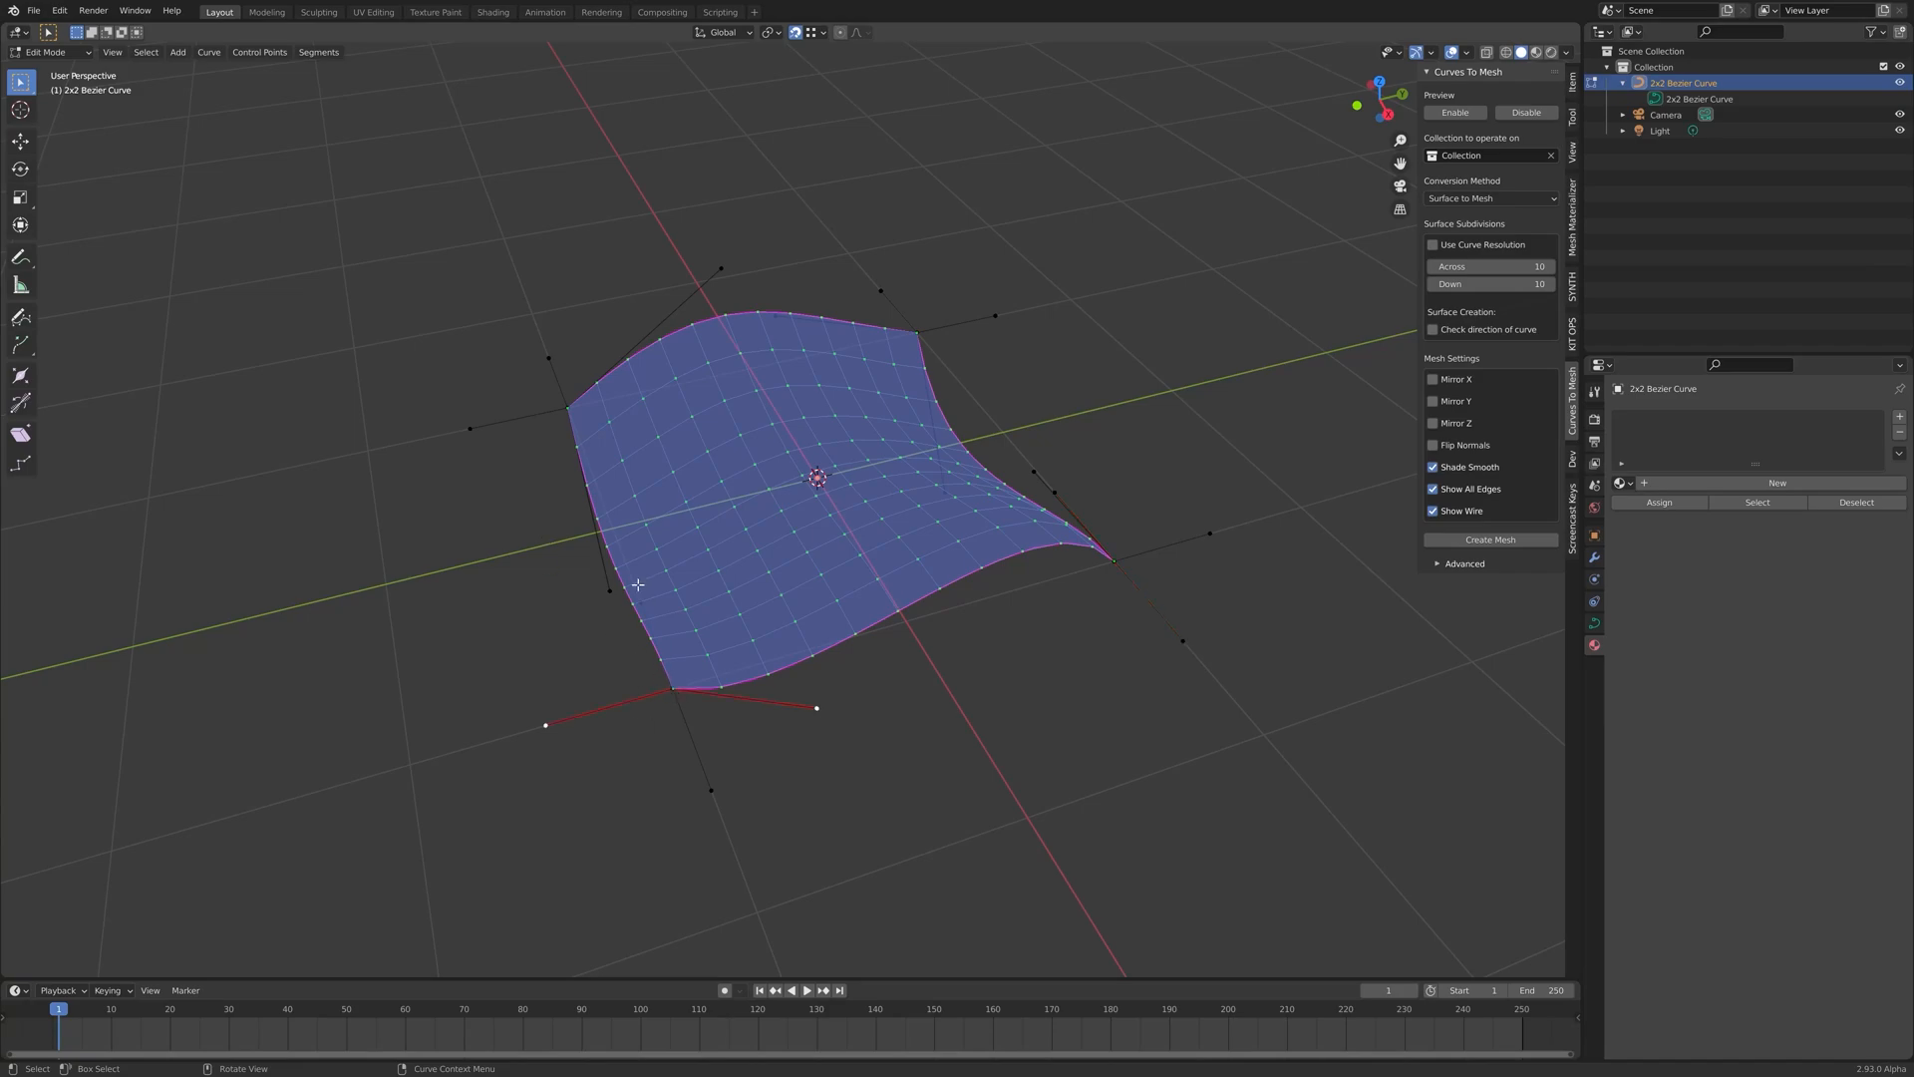
Examine the curve end points at the patch's corners by selecting the separate curves that meet there
{"action": "left_click", "coordinate": [565, 408]}
{"action": "left_click", "coordinate": [914, 331]}
{"action": "middle_click_drag", "start_coordinate": [898, 635], "coordinate": [1102, 570]}
{"action": "middle_click_drag", "start_coordinate": [1214, 482], "coordinate": [877, 565]}
{"action": "left_click", "coordinate": [670, 628], "text": "shift"}
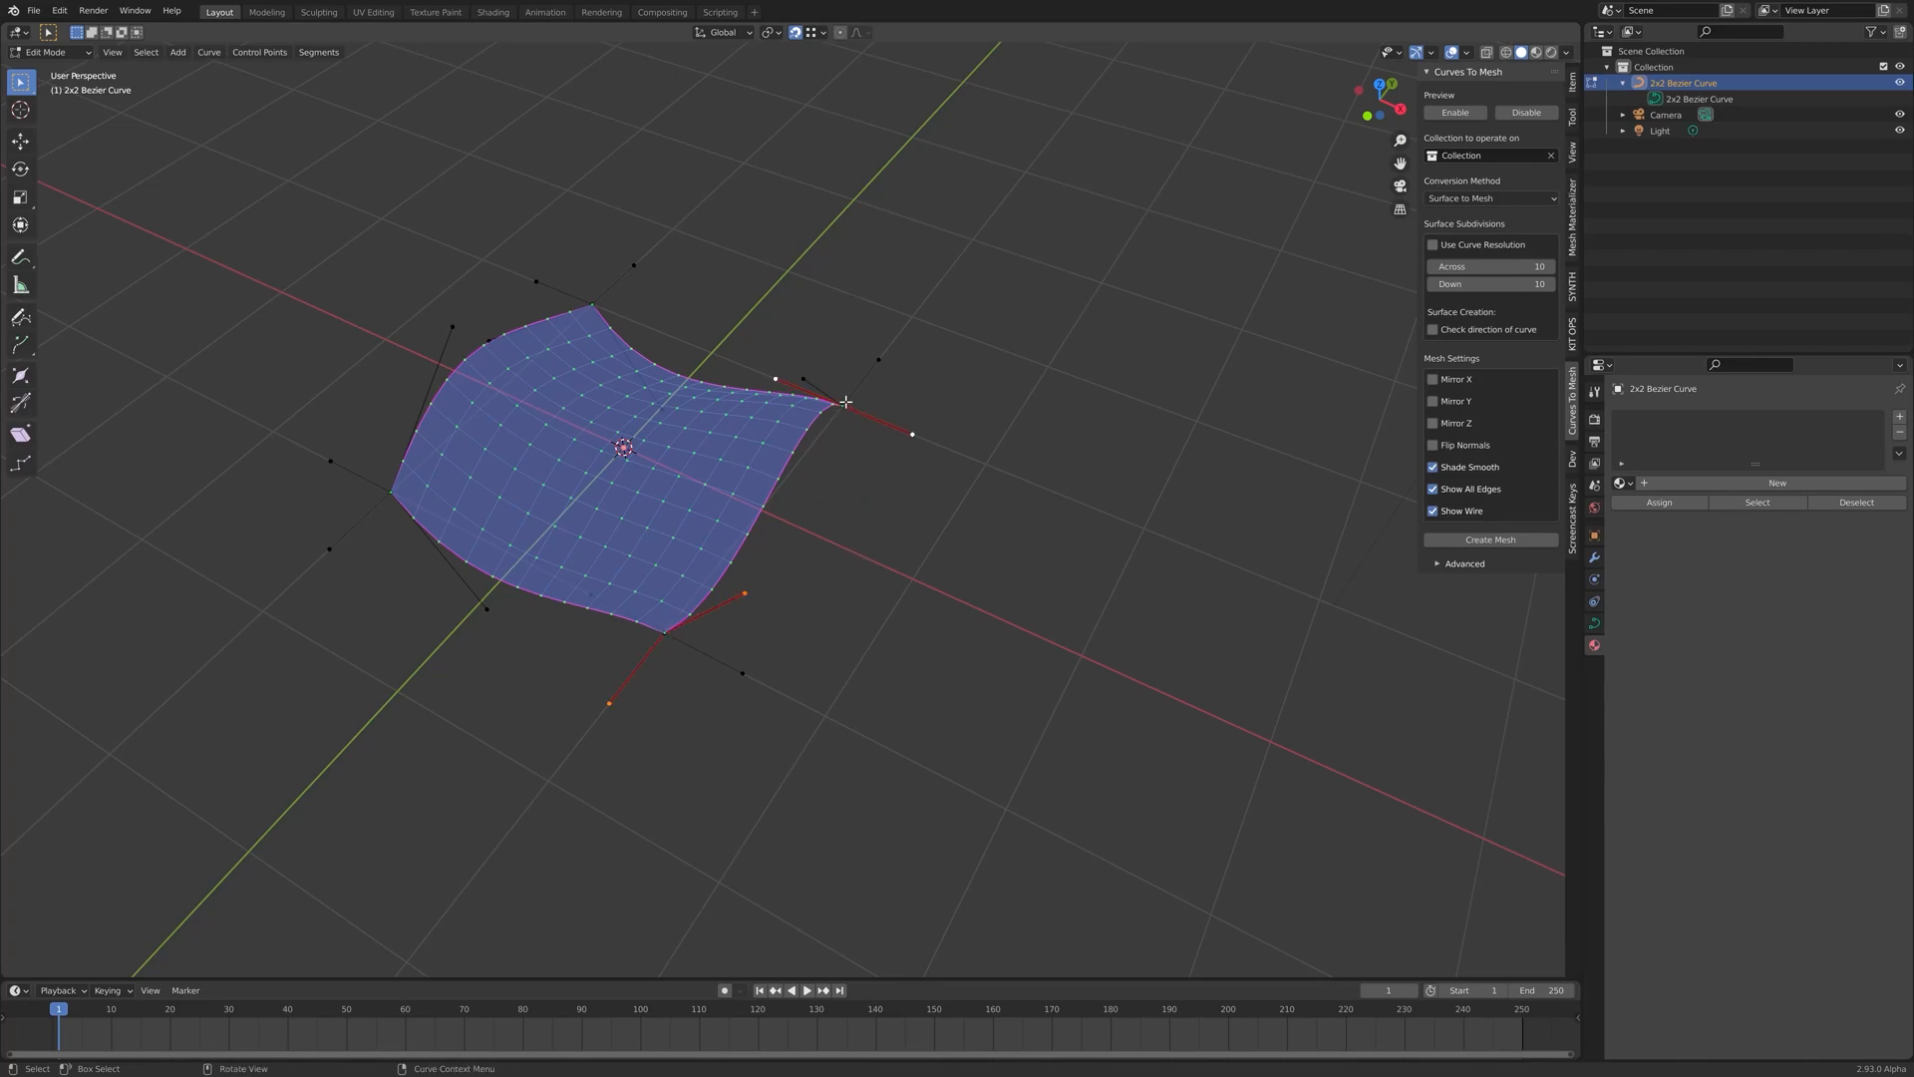
{"action": "middle_click_drag", "start_coordinate": [875, 399], "coordinate": [778, 438]}
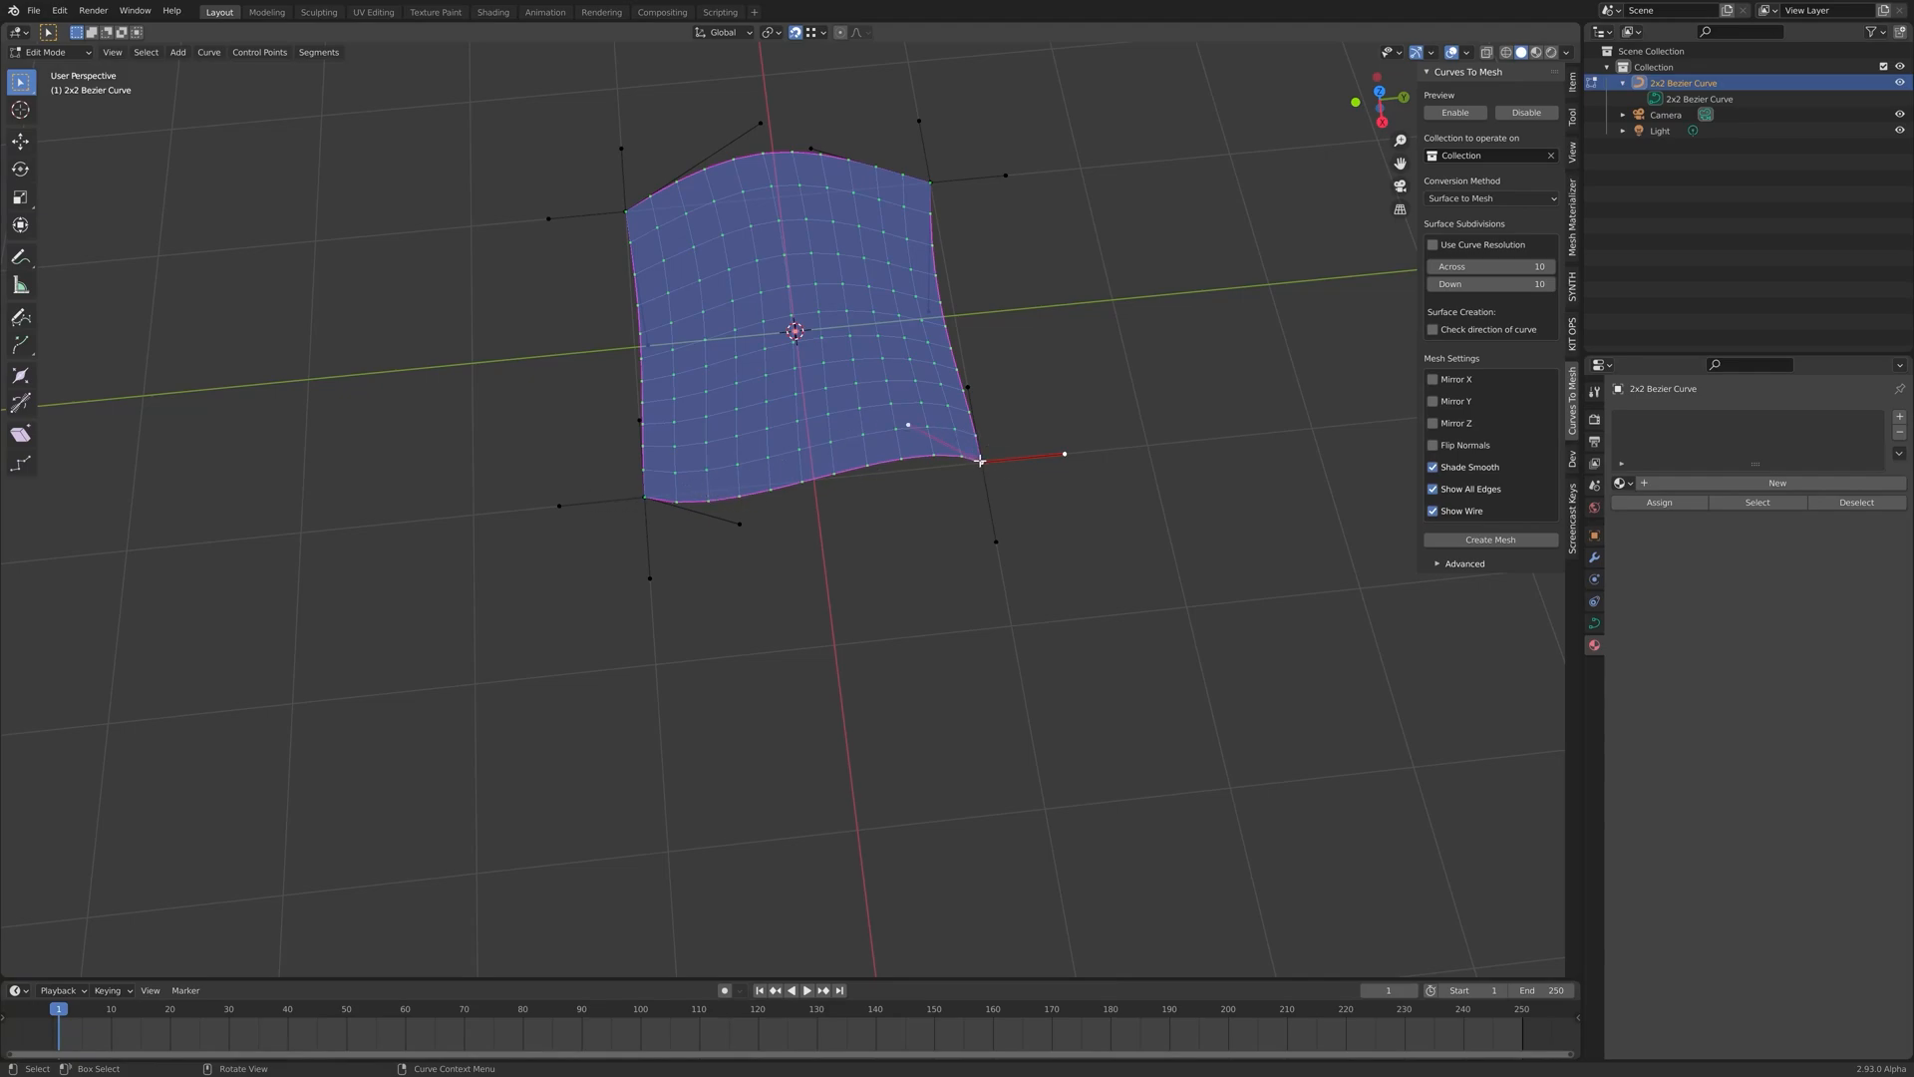
{"action": "left_click", "coordinate": [646, 496]}
{"action": "left_click", "coordinate": [645, 496]}
{"action": "left_click", "coordinate": [643, 495]}
{"action": "left_click", "coordinate": [641, 496]}
{"action": "left_click", "coordinate": [982, 462]}
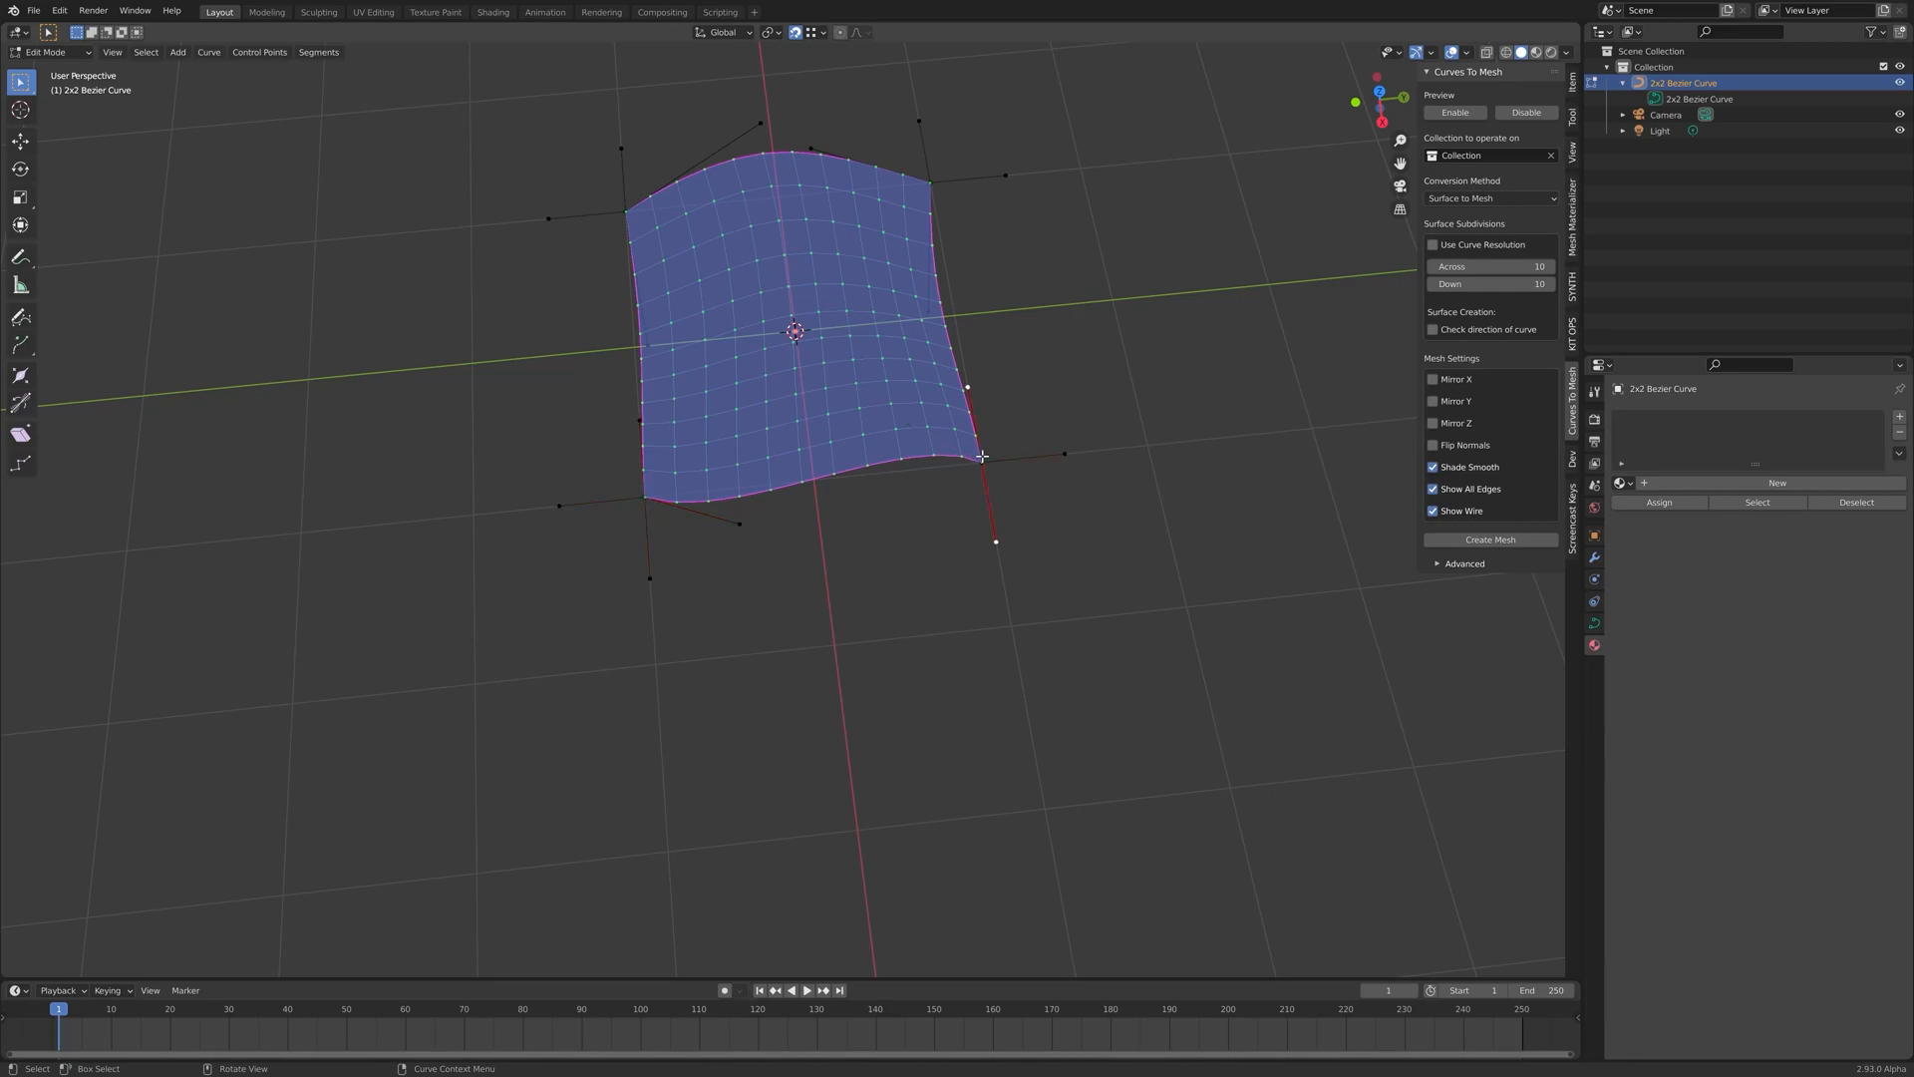
{"action": "left_click", "coordinate": [1063, 454]}
Duplicate the patch's +X edge curve and its two adjoining side curves, offsetting the copies about 2.06 m along global X
{"action": "middle_click_drag", "start_coordinate": [828, 525], "coordinate": [983, 482]}
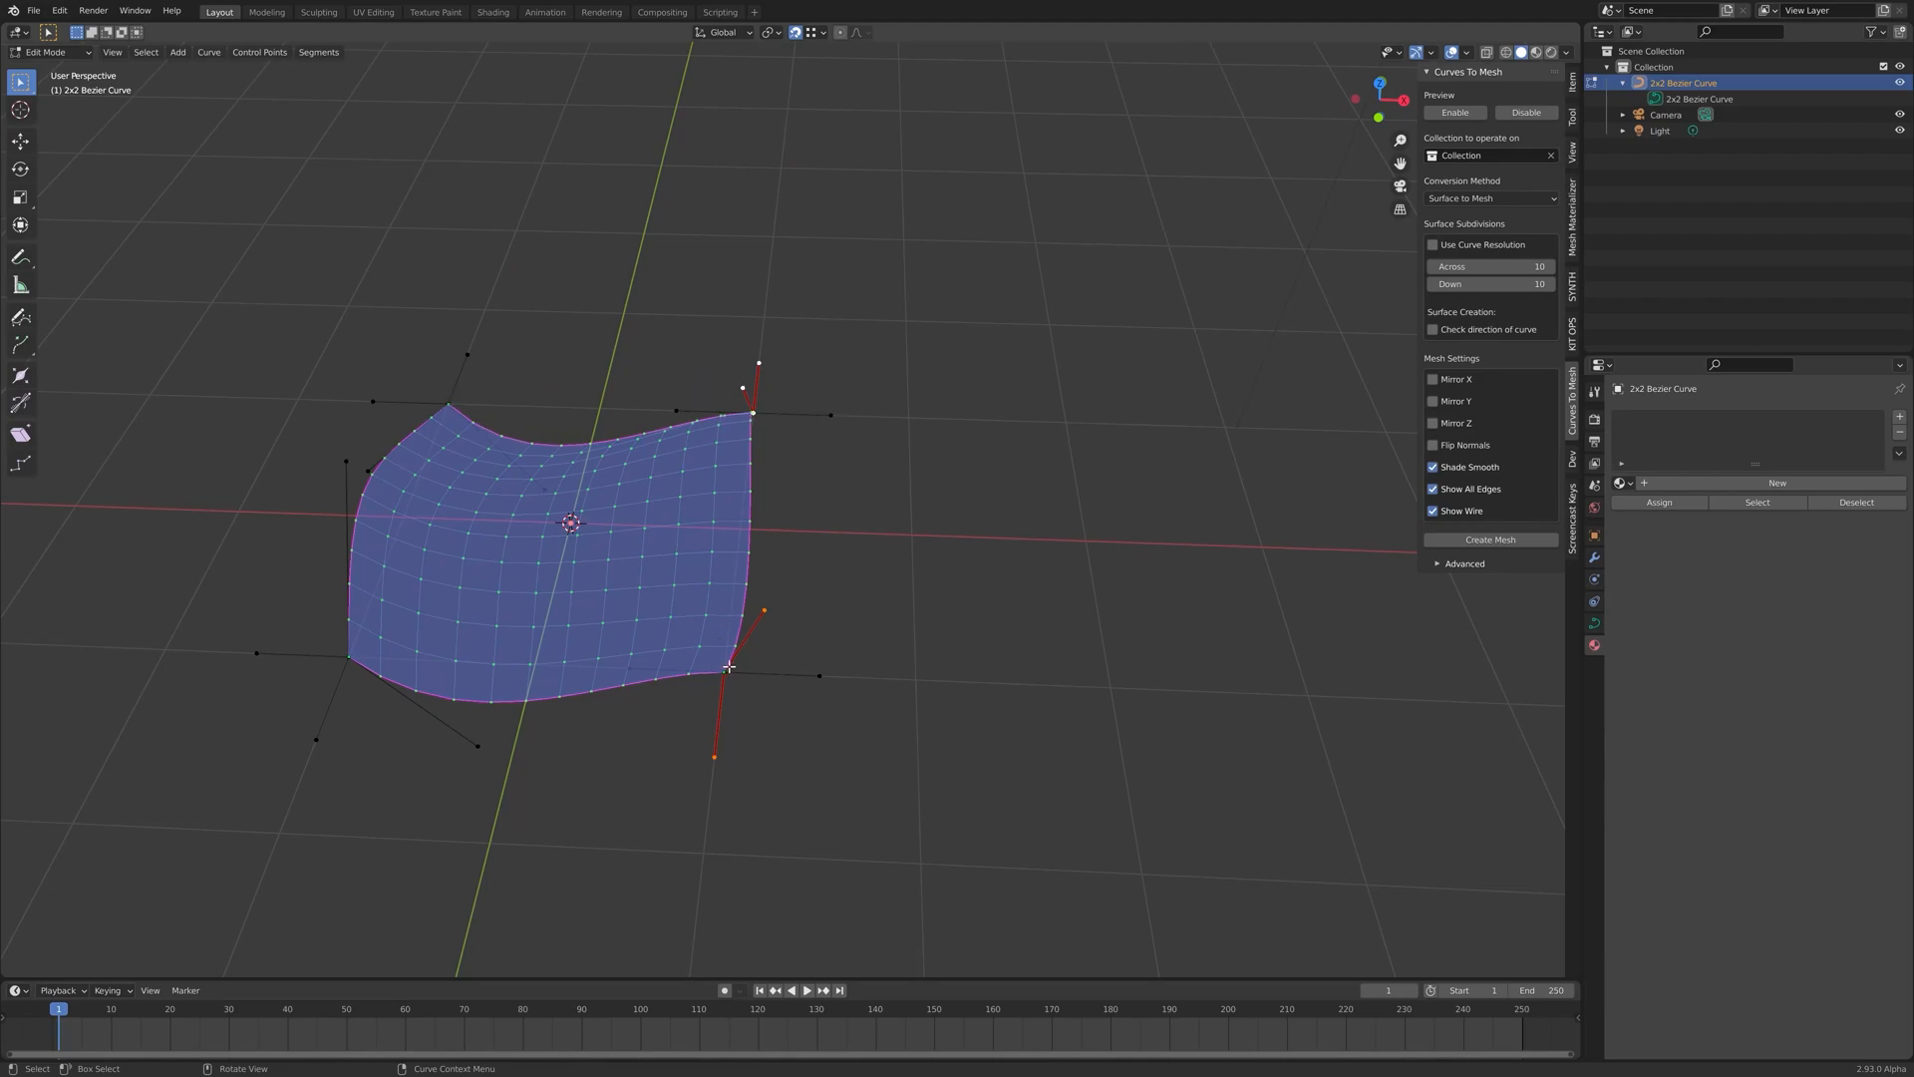
{"action": "left_click", "coordinate": [814, 674], "text": "shift"}
{"action": "key", "text": "shift+d"}
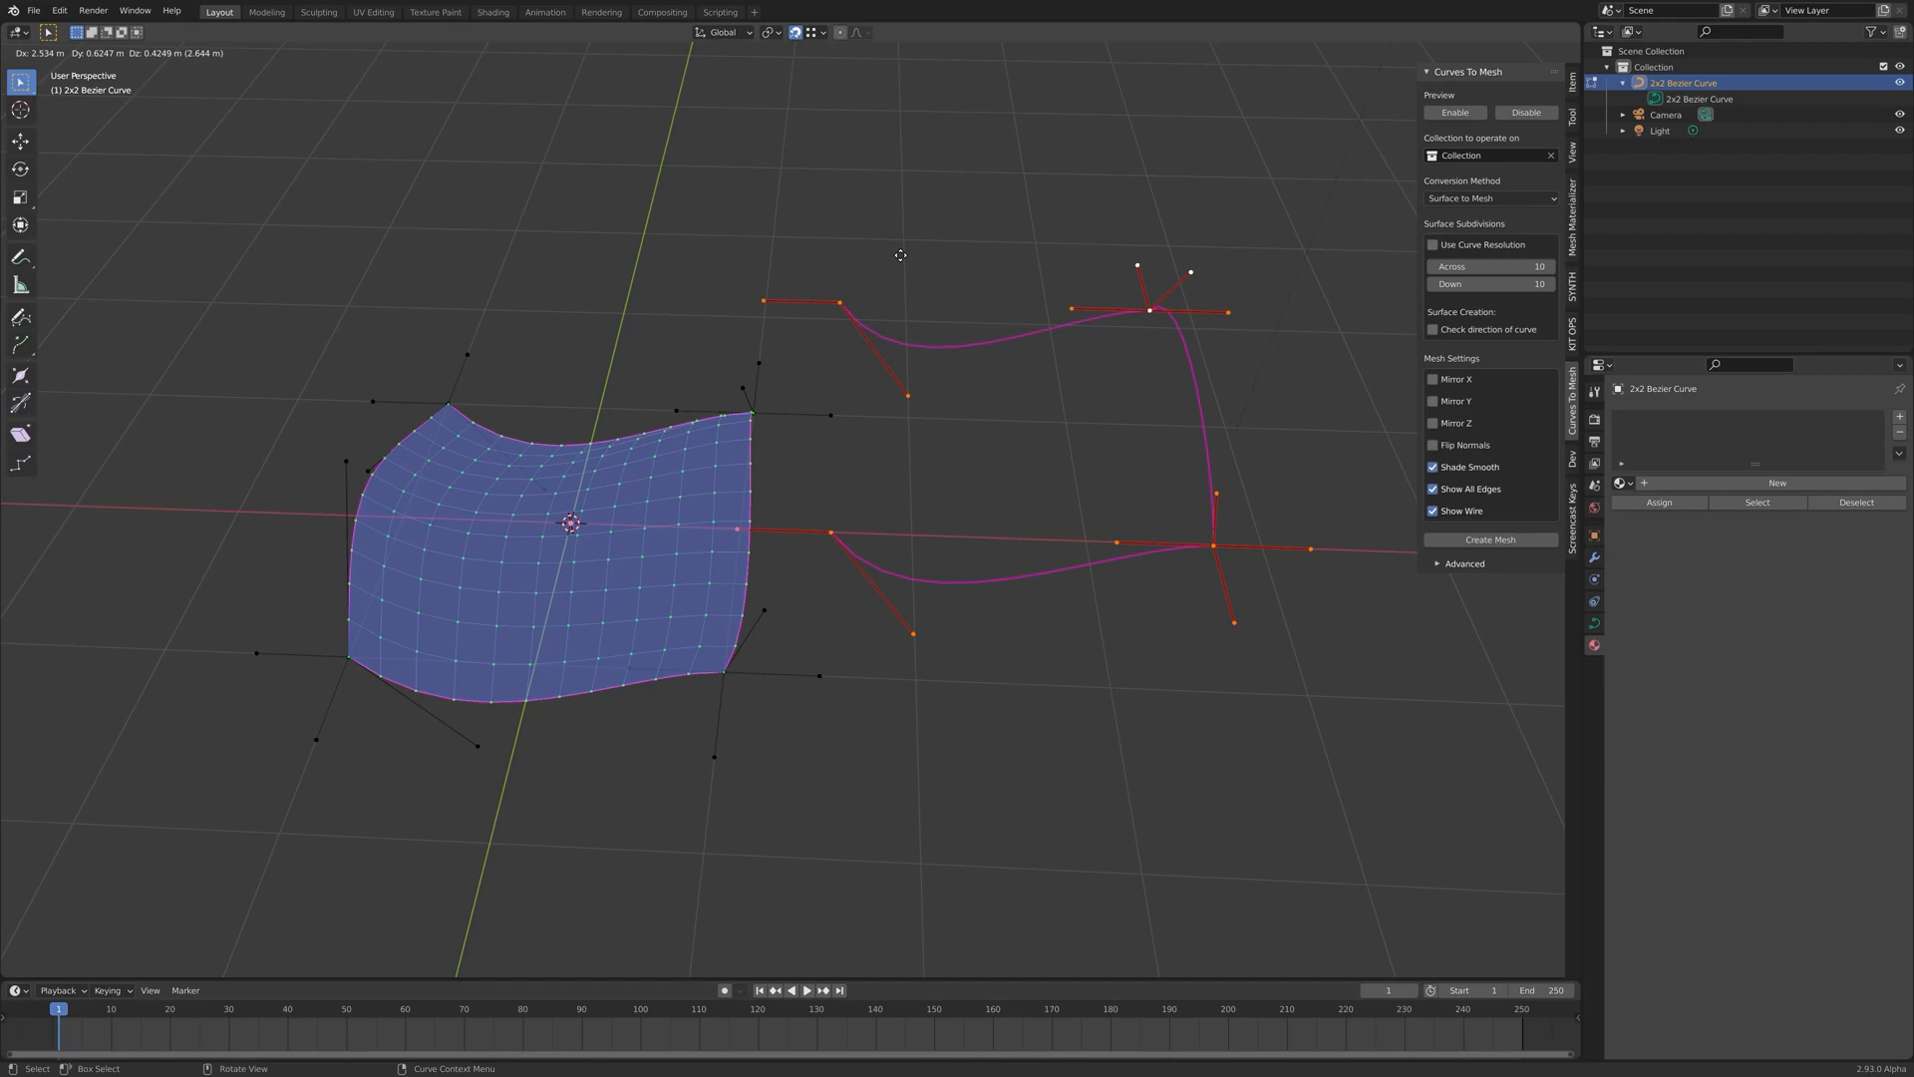
{"action": "key", "text": "x"}
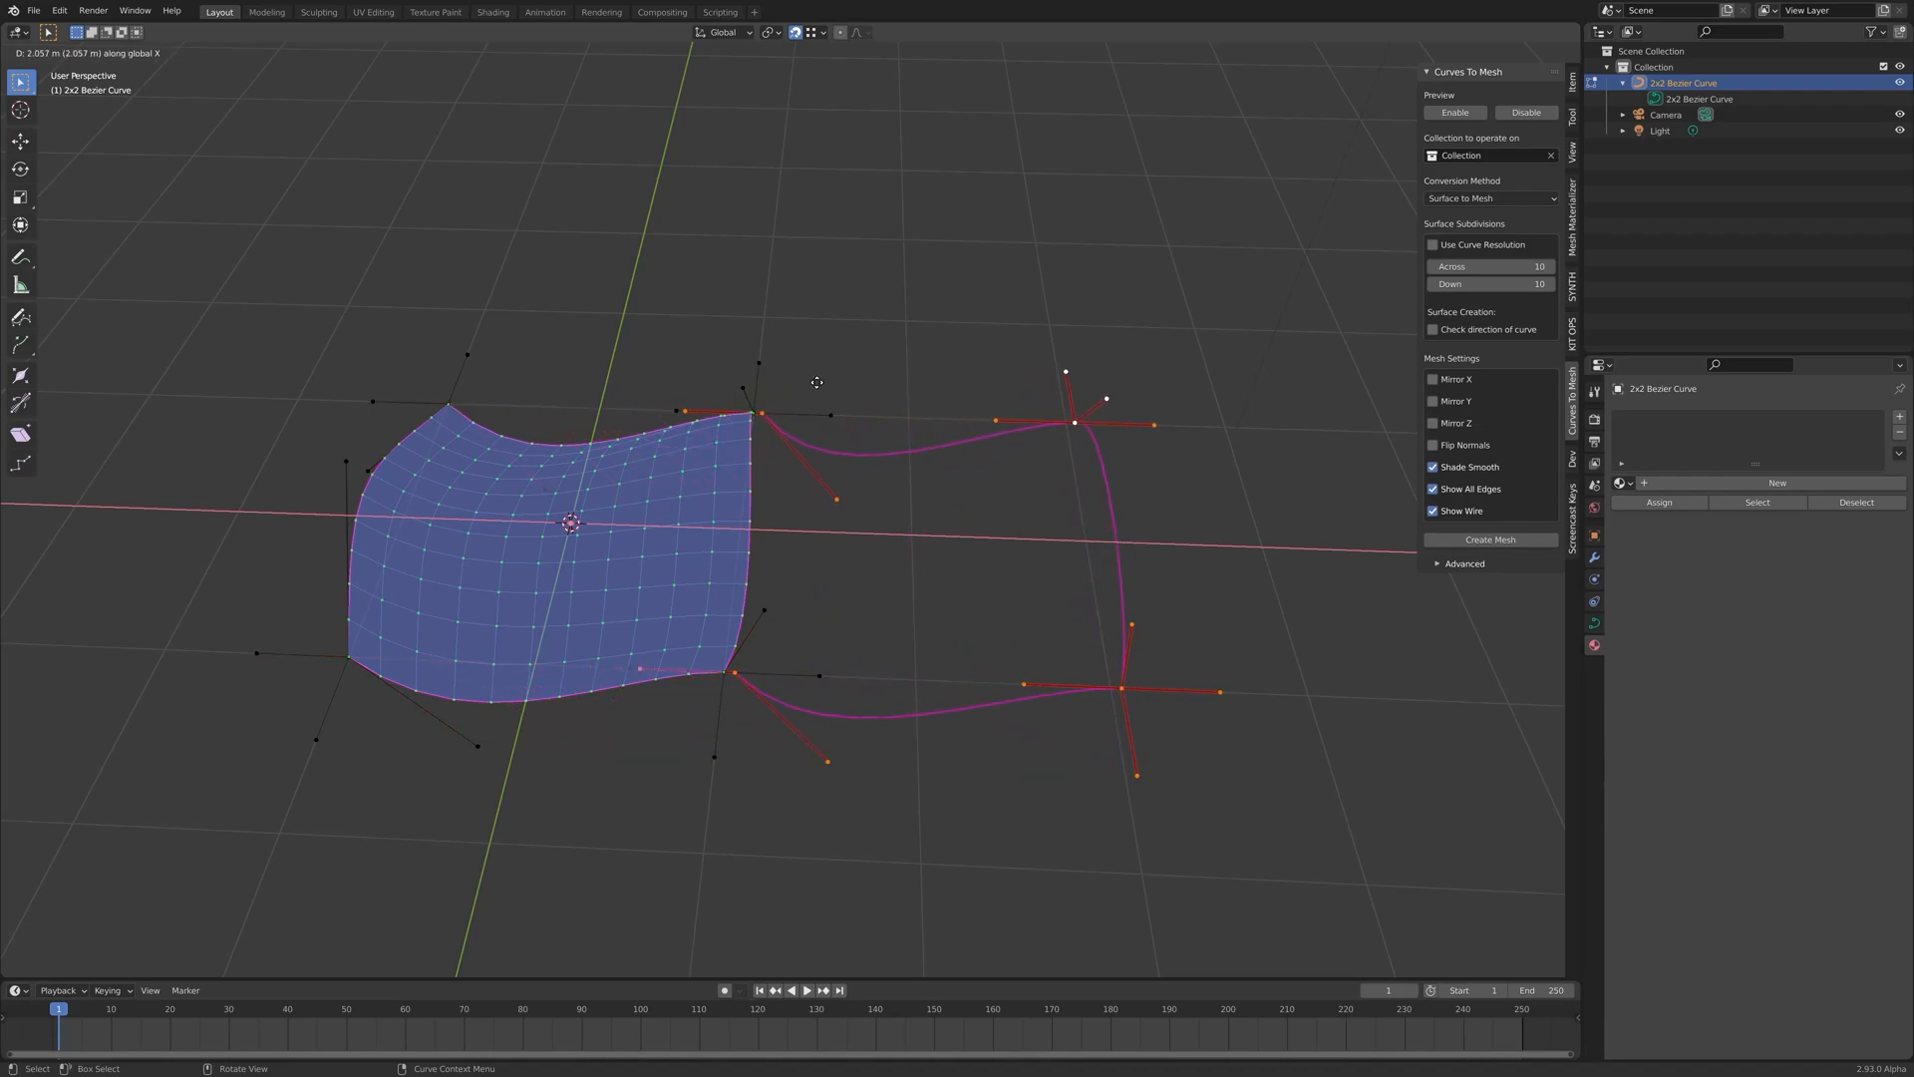
{"action": "left_click", "coordinate": [818, 384]}
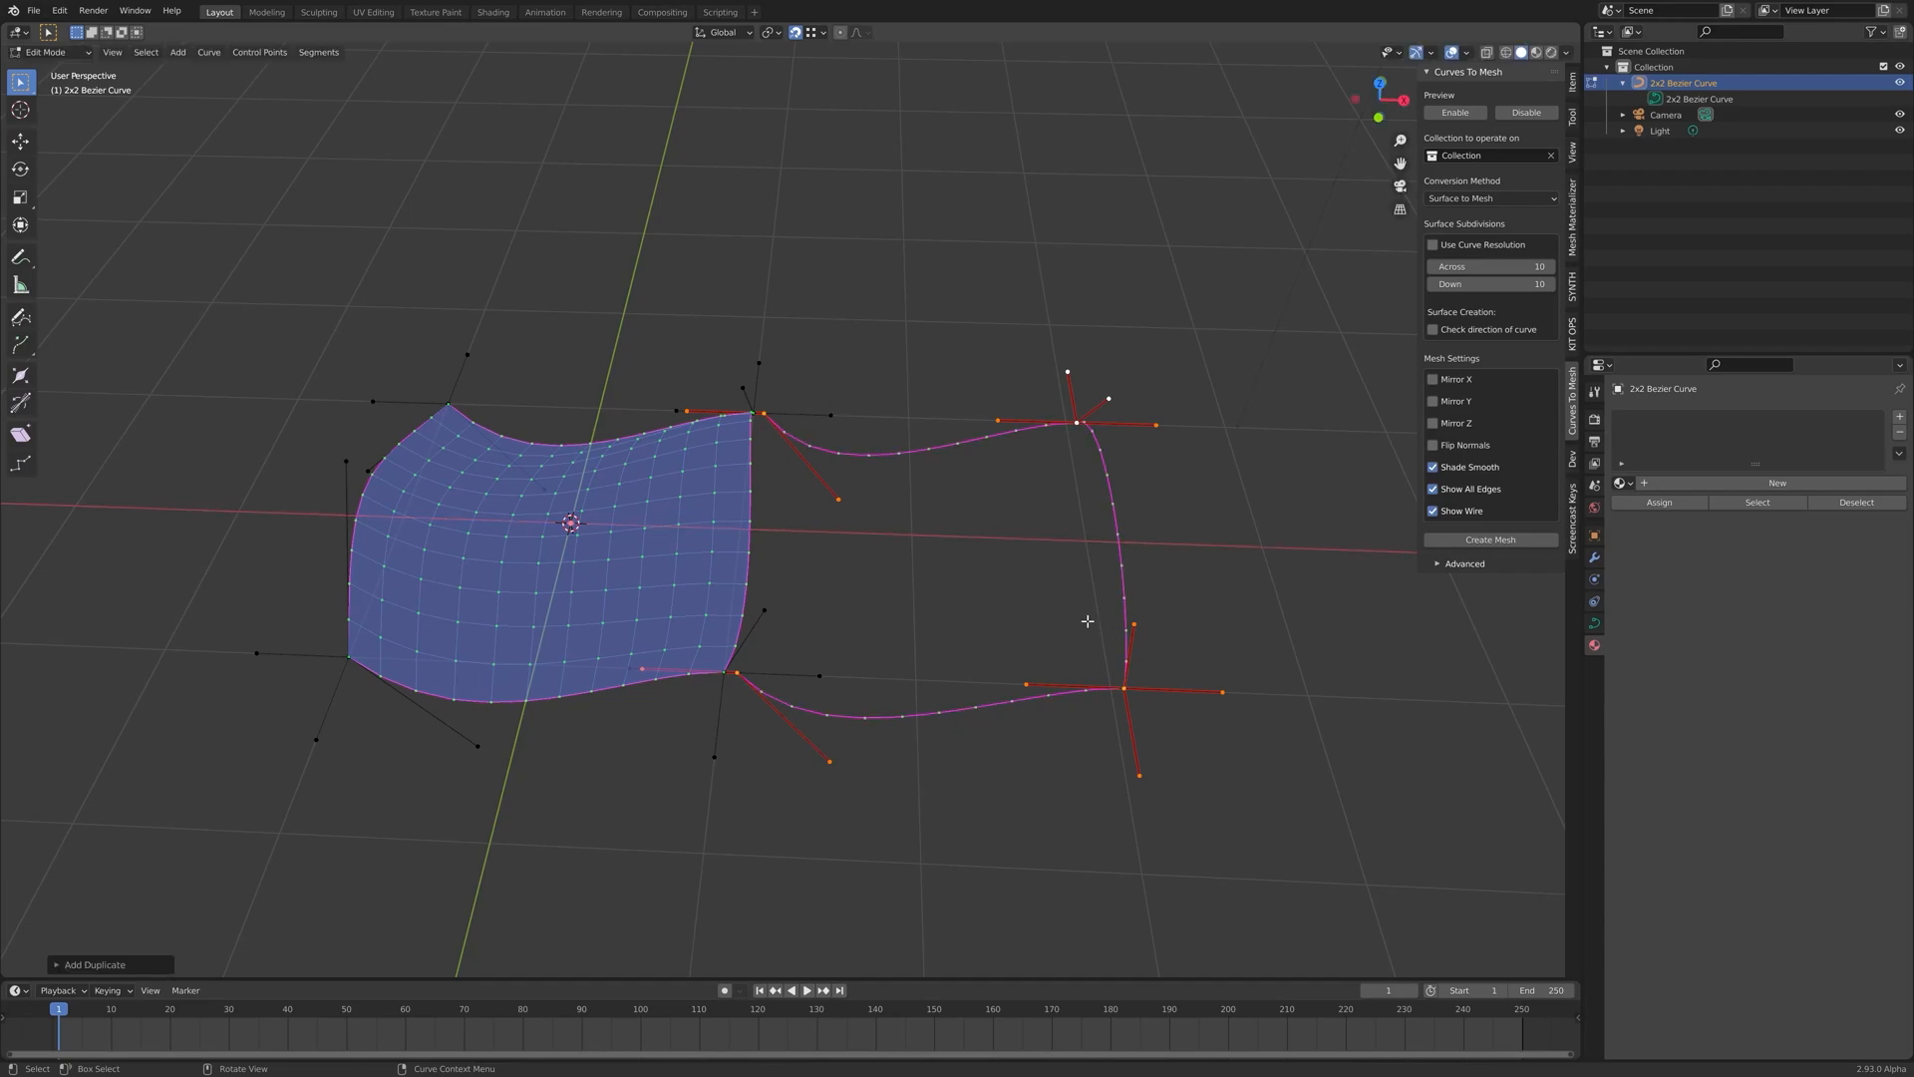
Snap the two loose ends of the duplicated side curves onto the first patch's corner points to close the second patch
{"action": "mouse_move", "coordinate": [961, 504]}
{"action": "middle_mouse_down"}
{"action": "mouse_move", "coordinate": [739, 509]}
{"action": "mouse_move", "coordinate": [876, 555]}
{"action": "mouse_move", "coordinate": [983, 522]}
{"action": "mouse_move", "coordinate": [974, 488]}
{"action": "mouse_move", "coordinate": [932, 503]}
{"action": "mouse_move", "coordinate": [955, 507]}
{"action": "middle_mouse_up"}
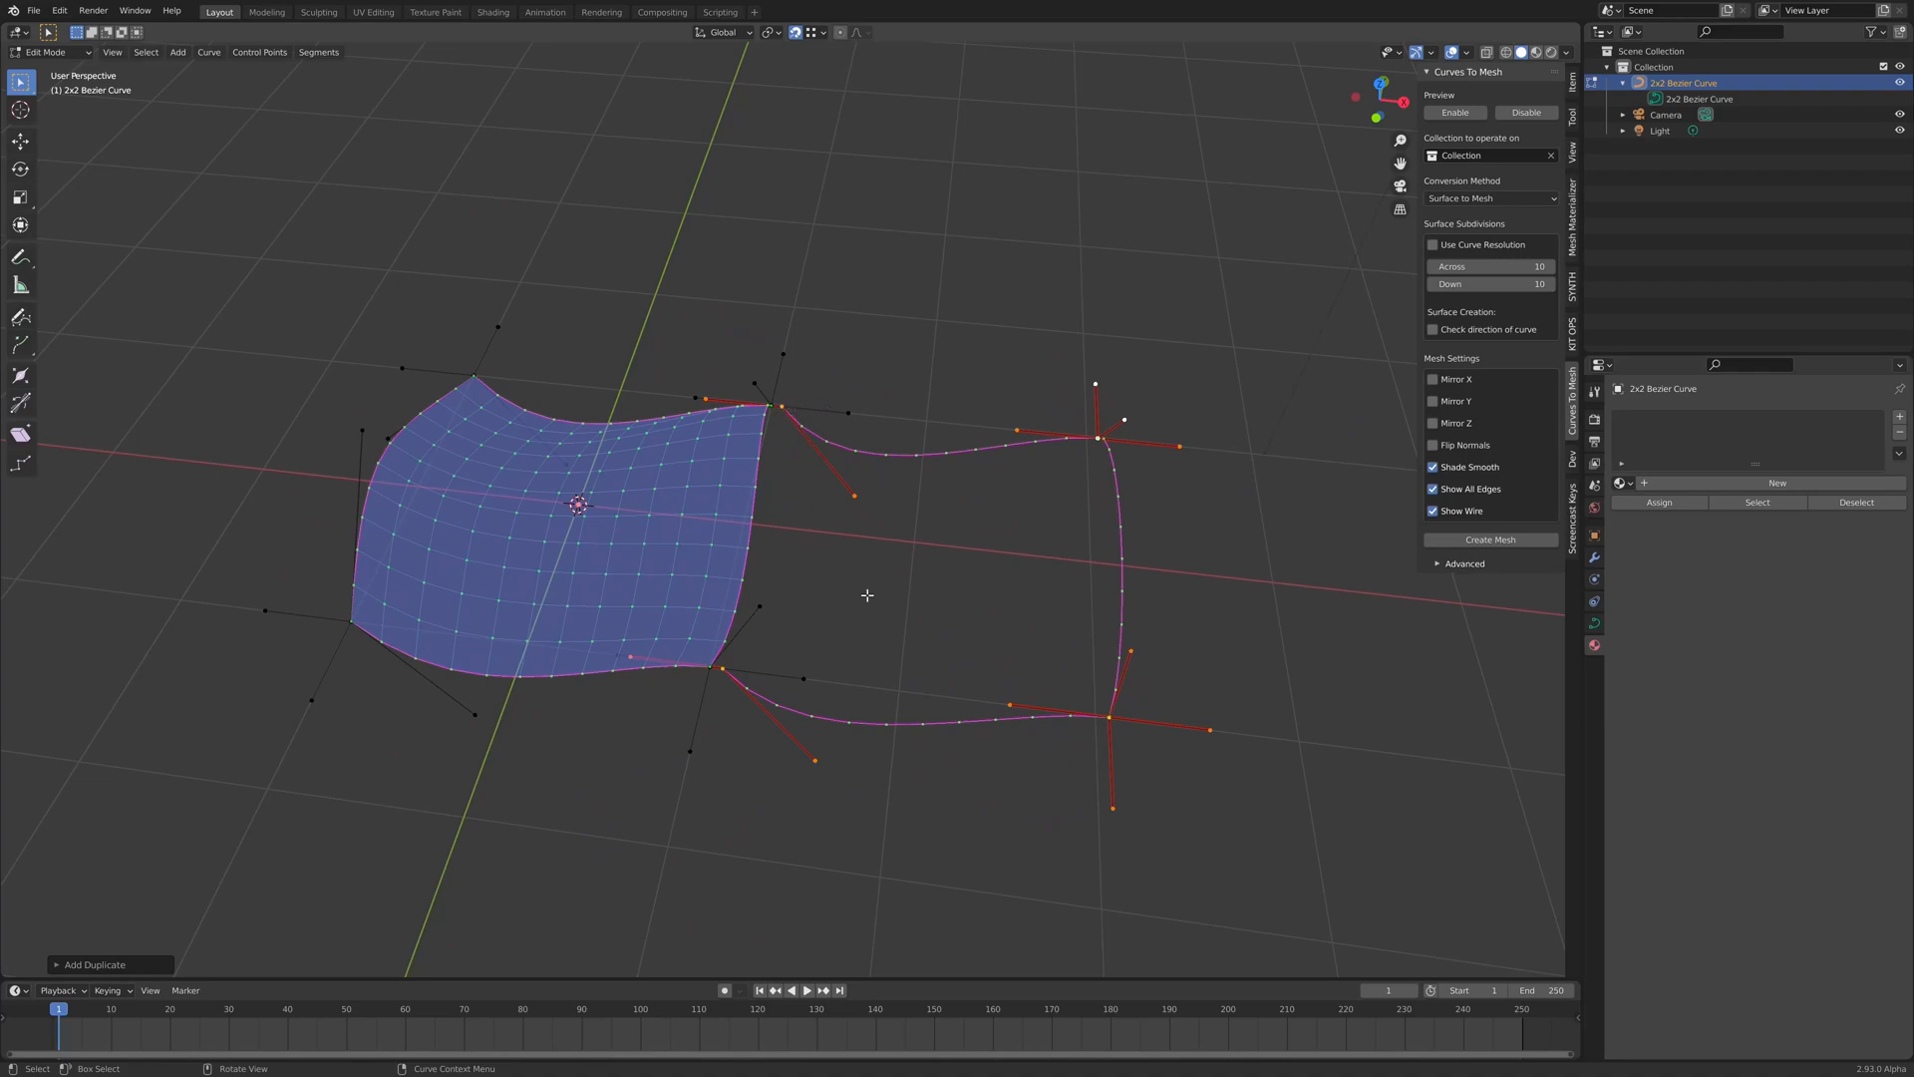
{"action": "left_click", "coordinate": [779, 405]}
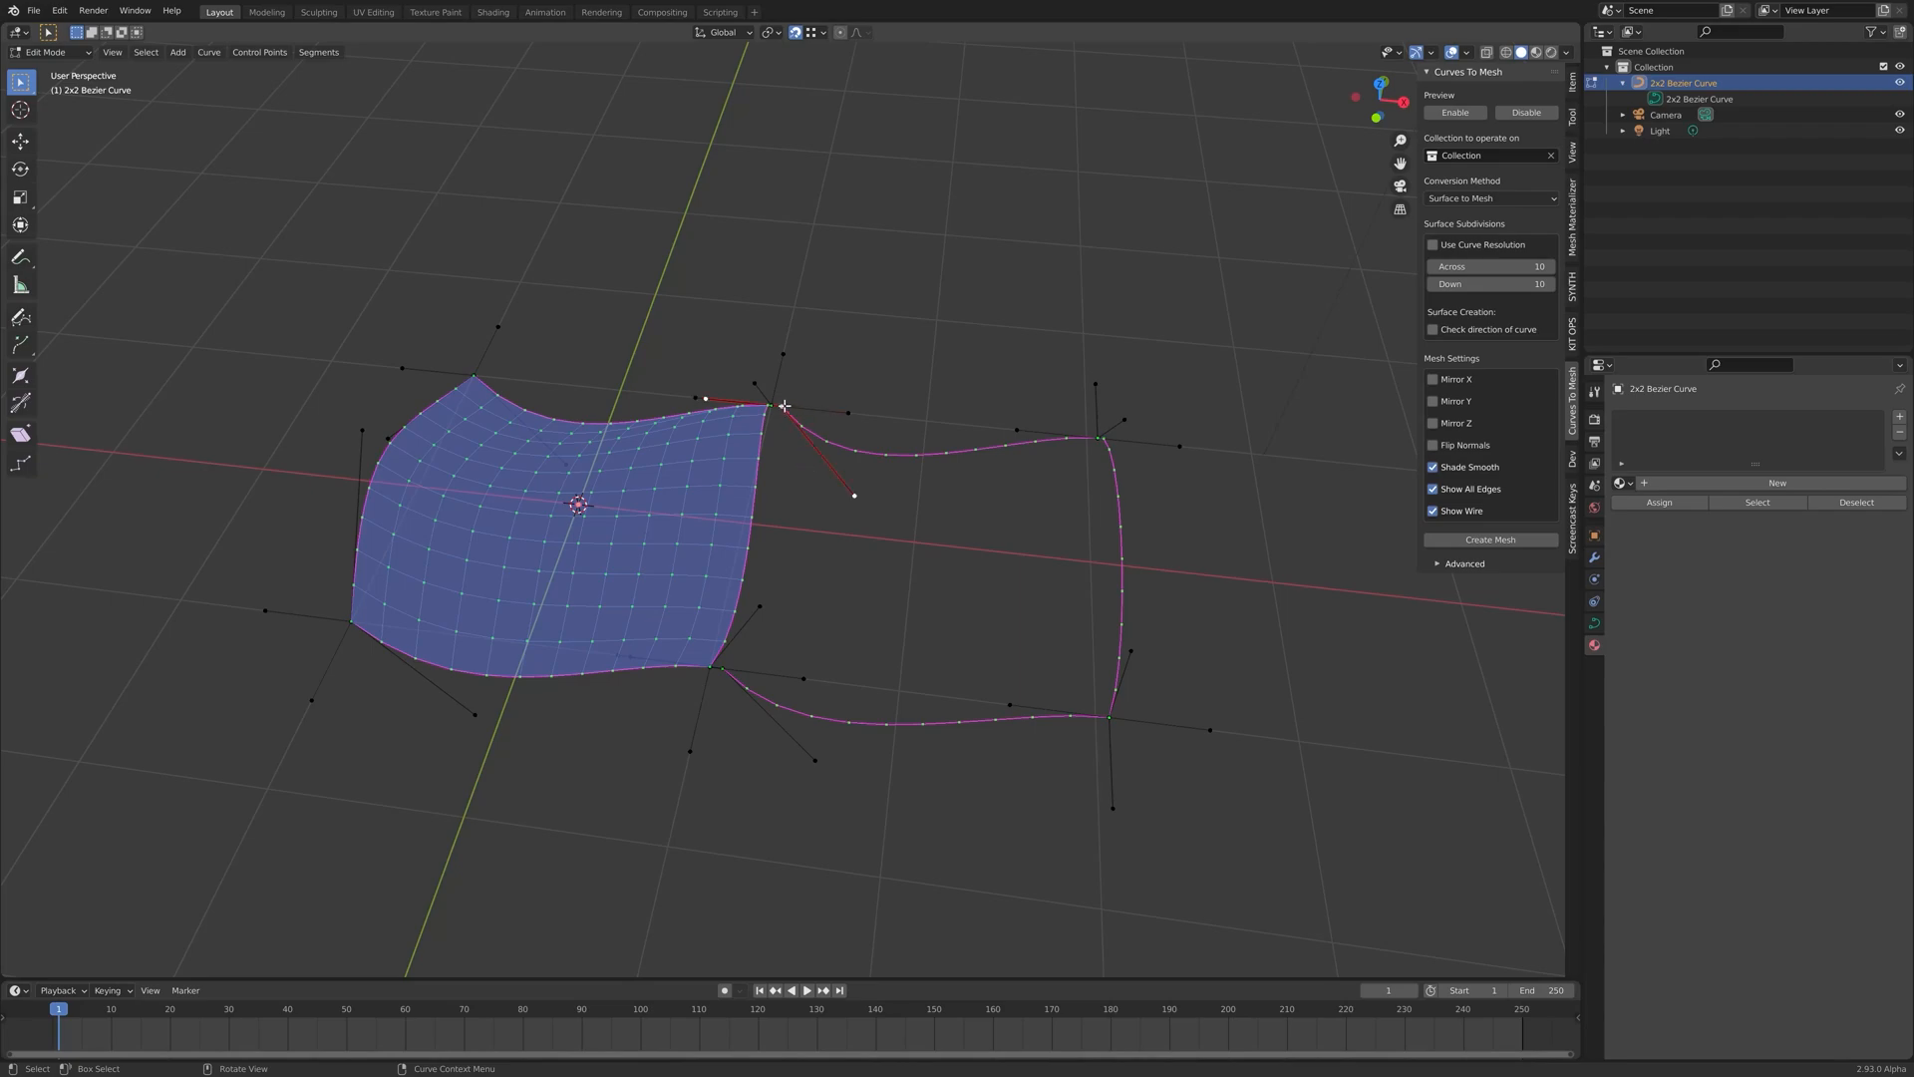
{"action": "key", "text": "g"}
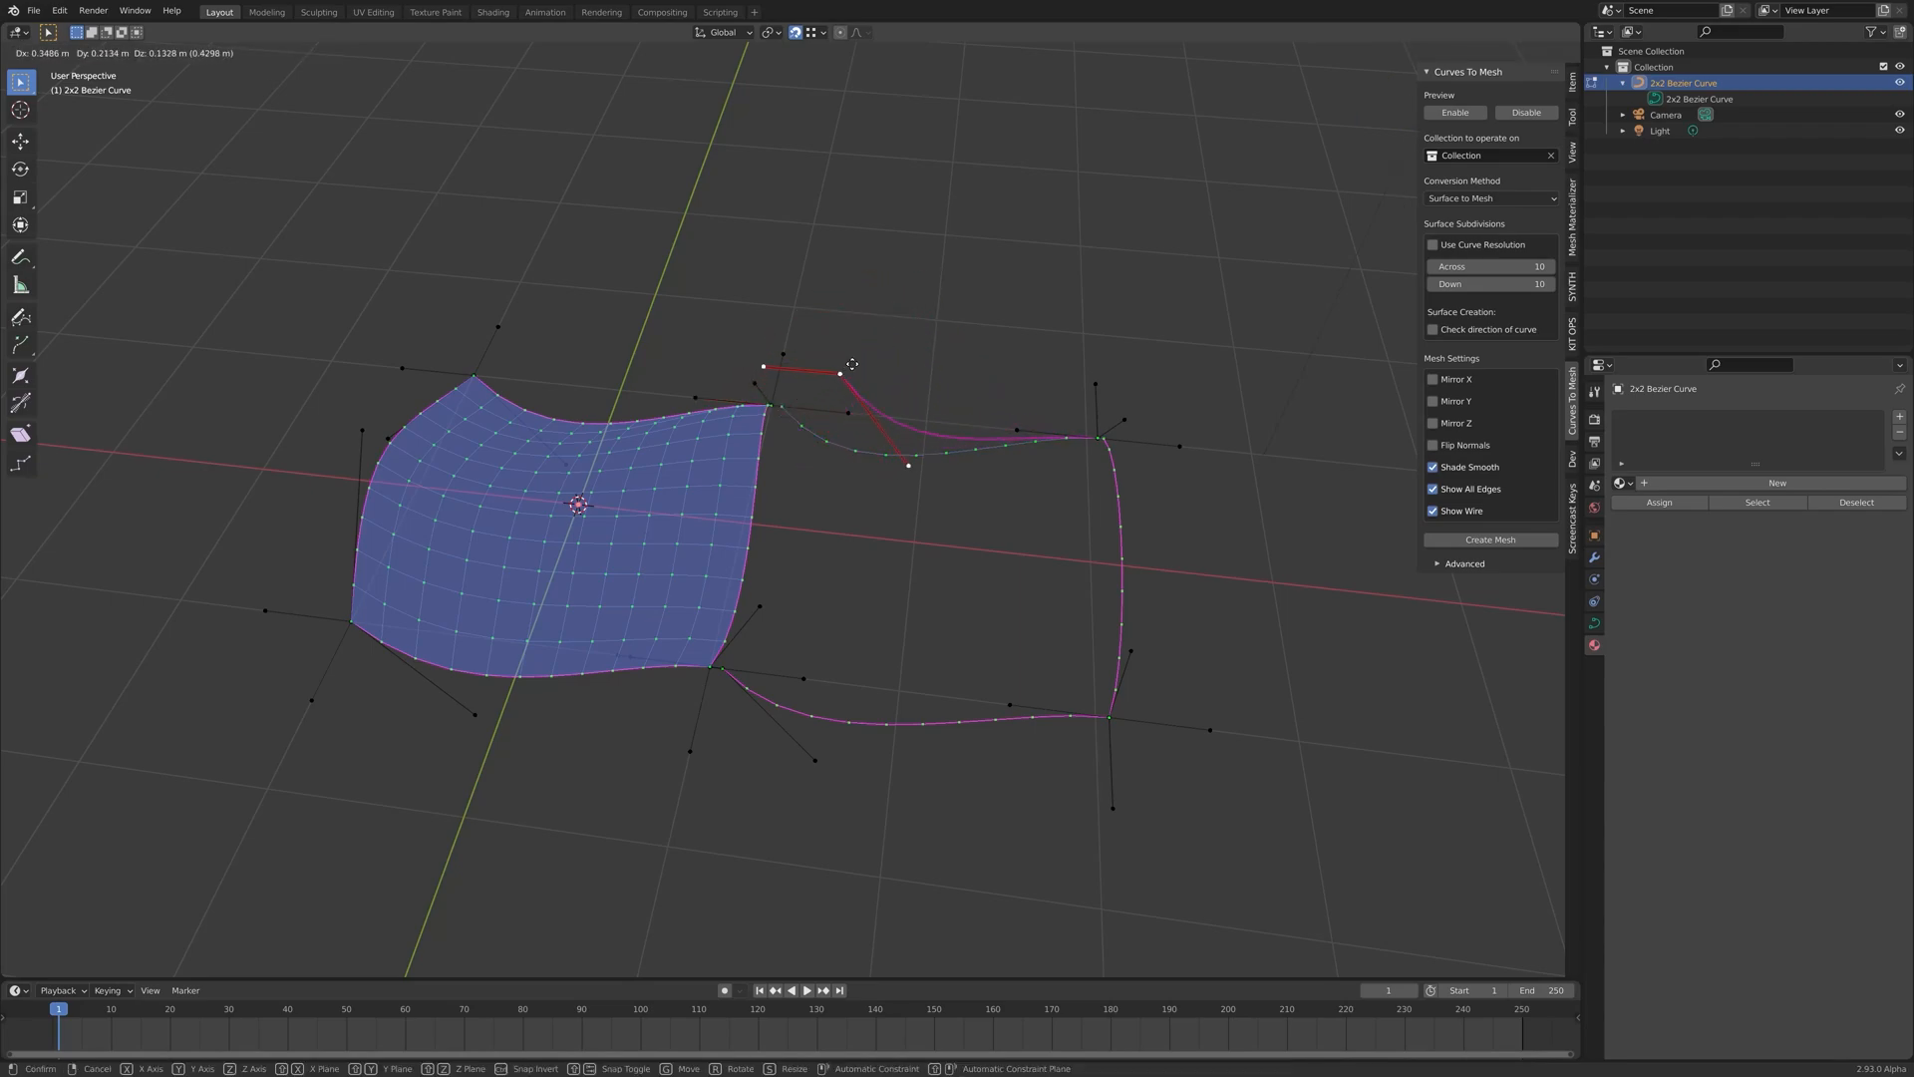
{"action": "left_click", "coordinate": [919, 309]}
{"action": "key", "text": "g"}
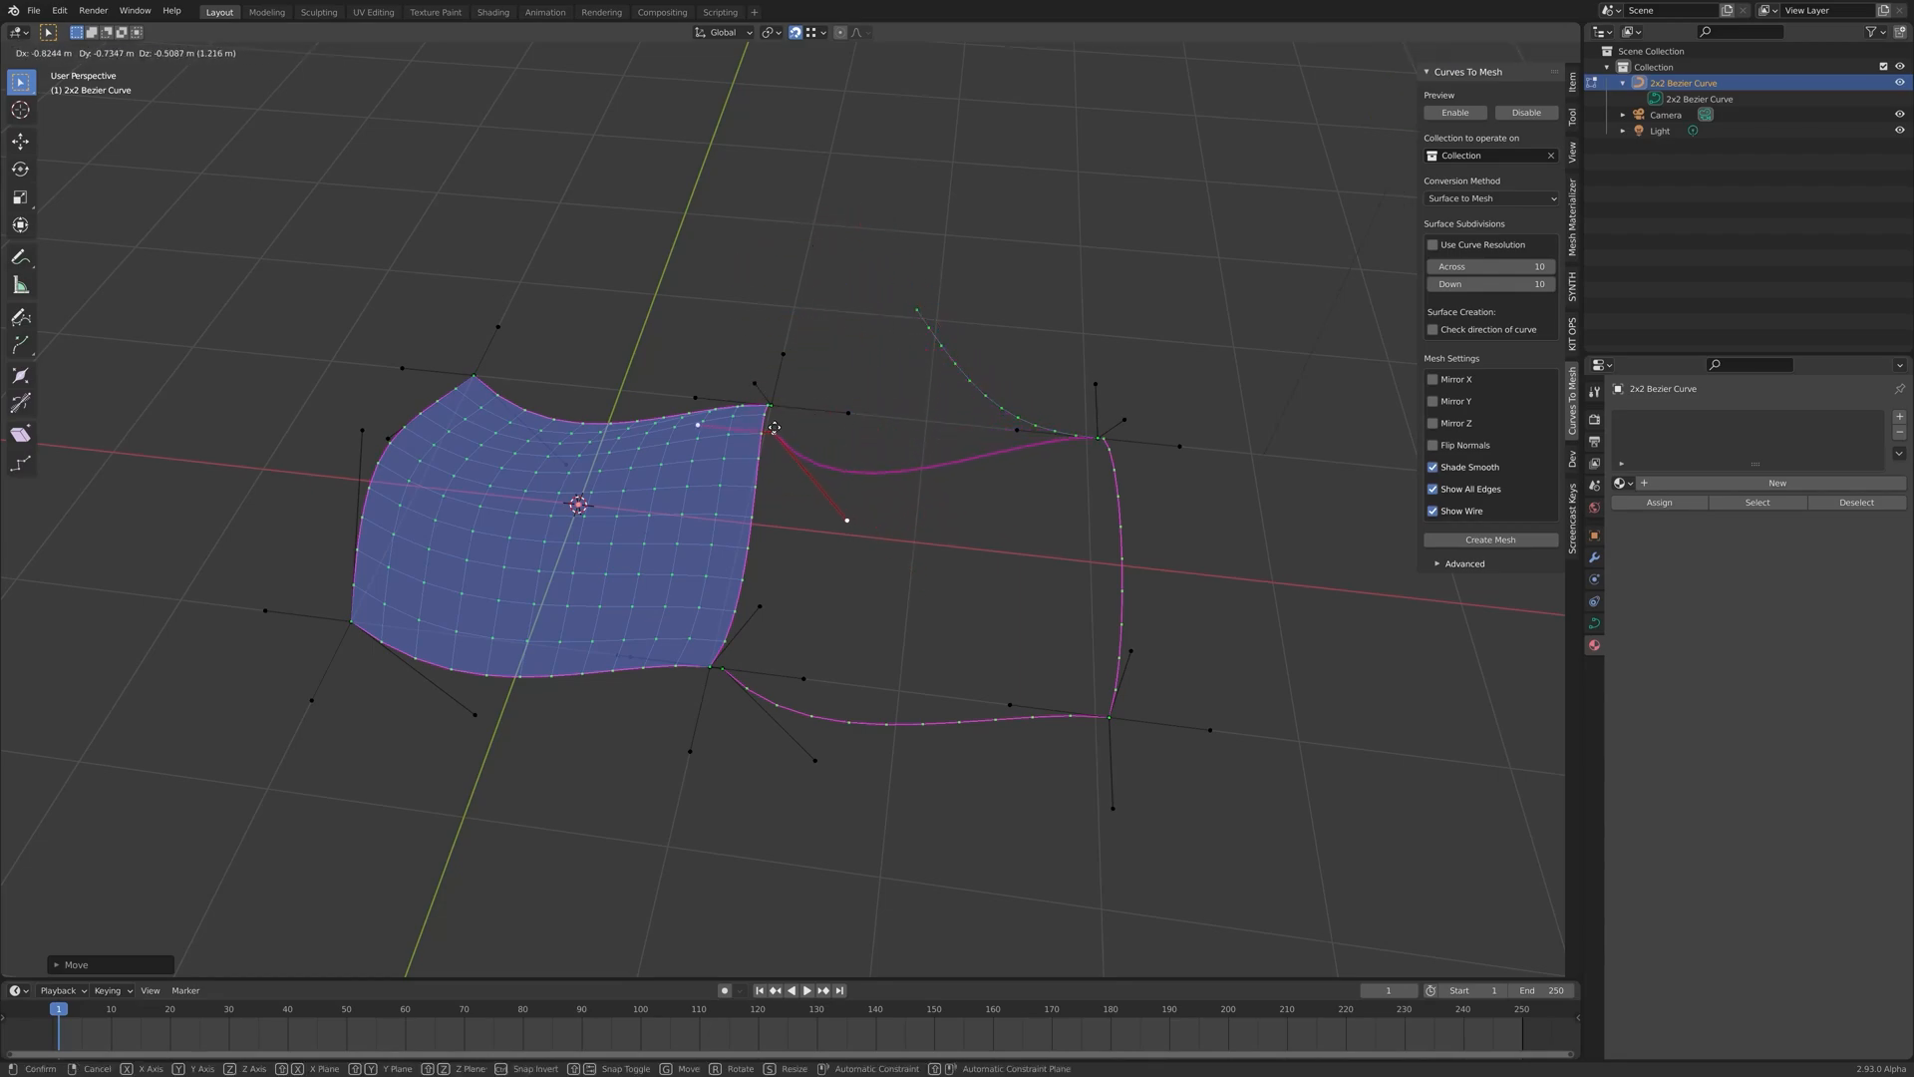
{"action": "left_click", "coordinate": [771, 405]}
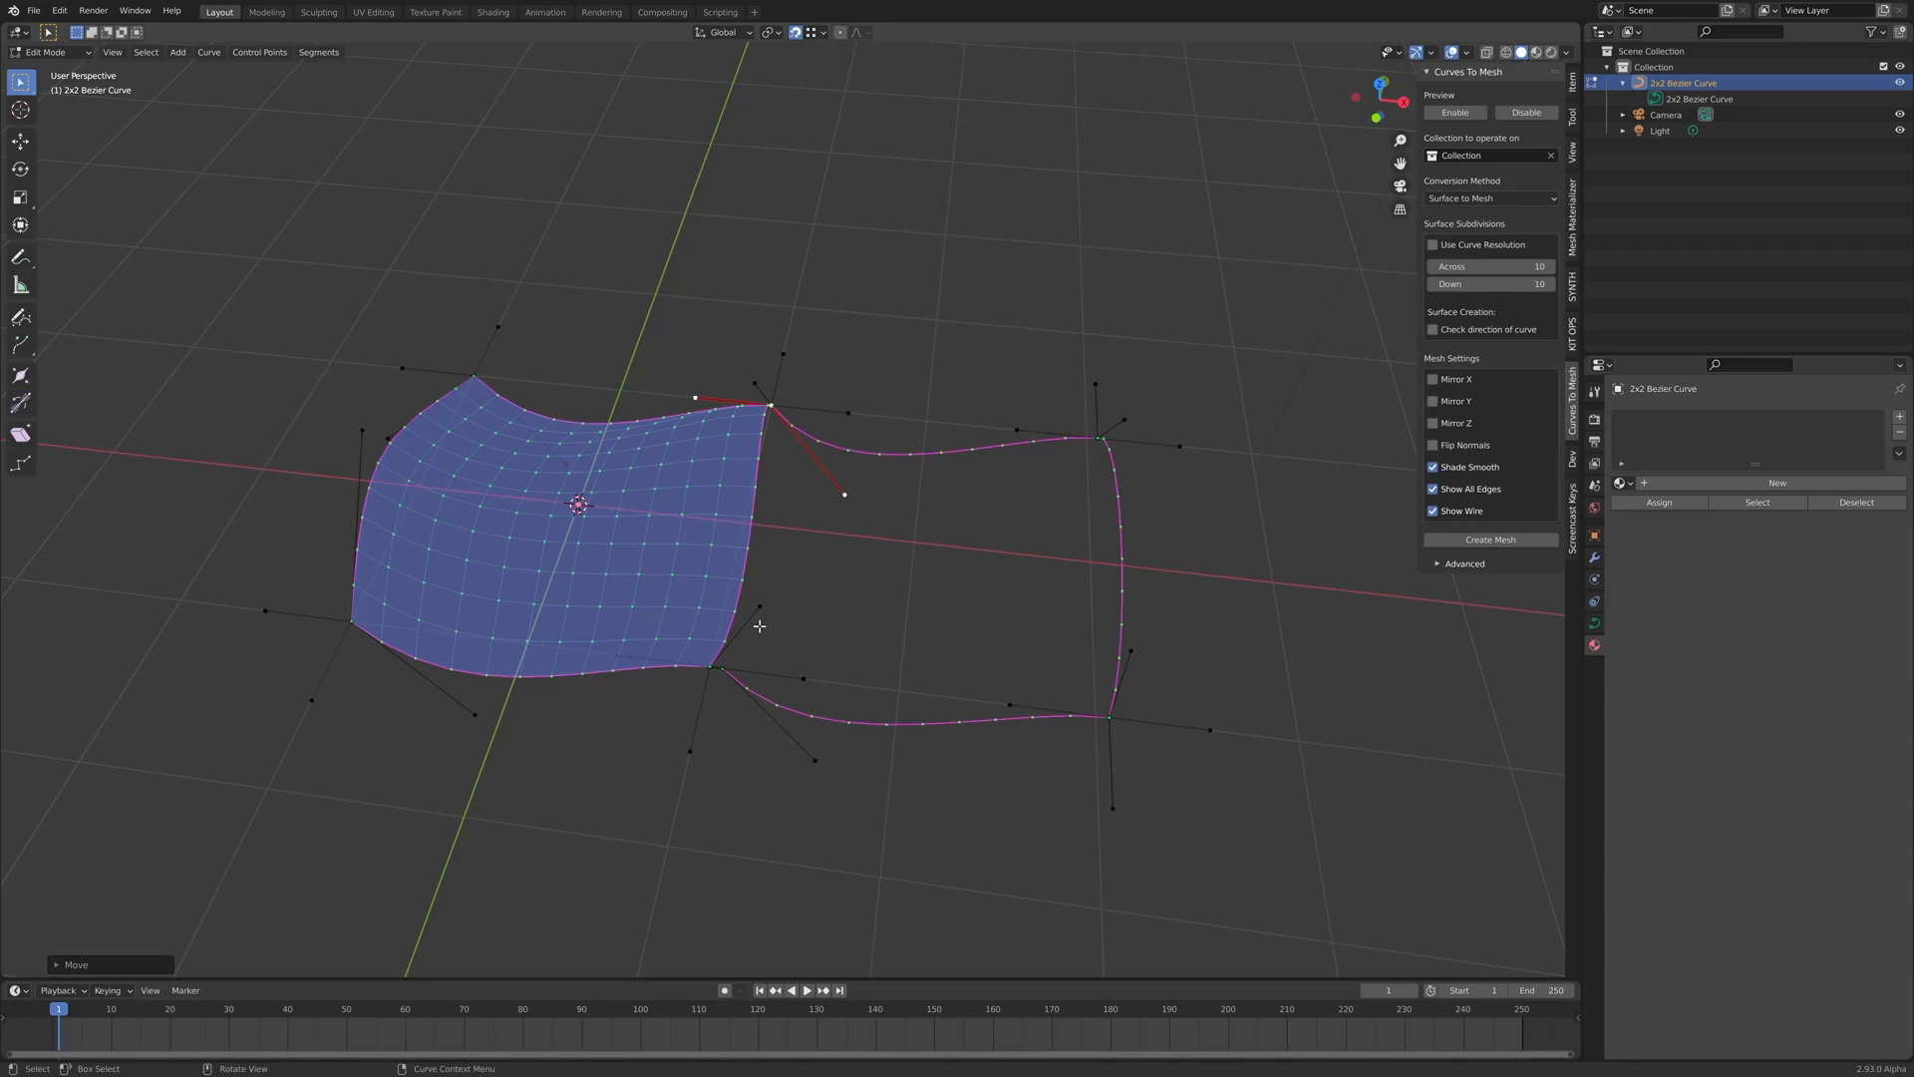
{"action": "left_click", "coordinate": [724, 668]}
{"action": "key", "text": "g"}
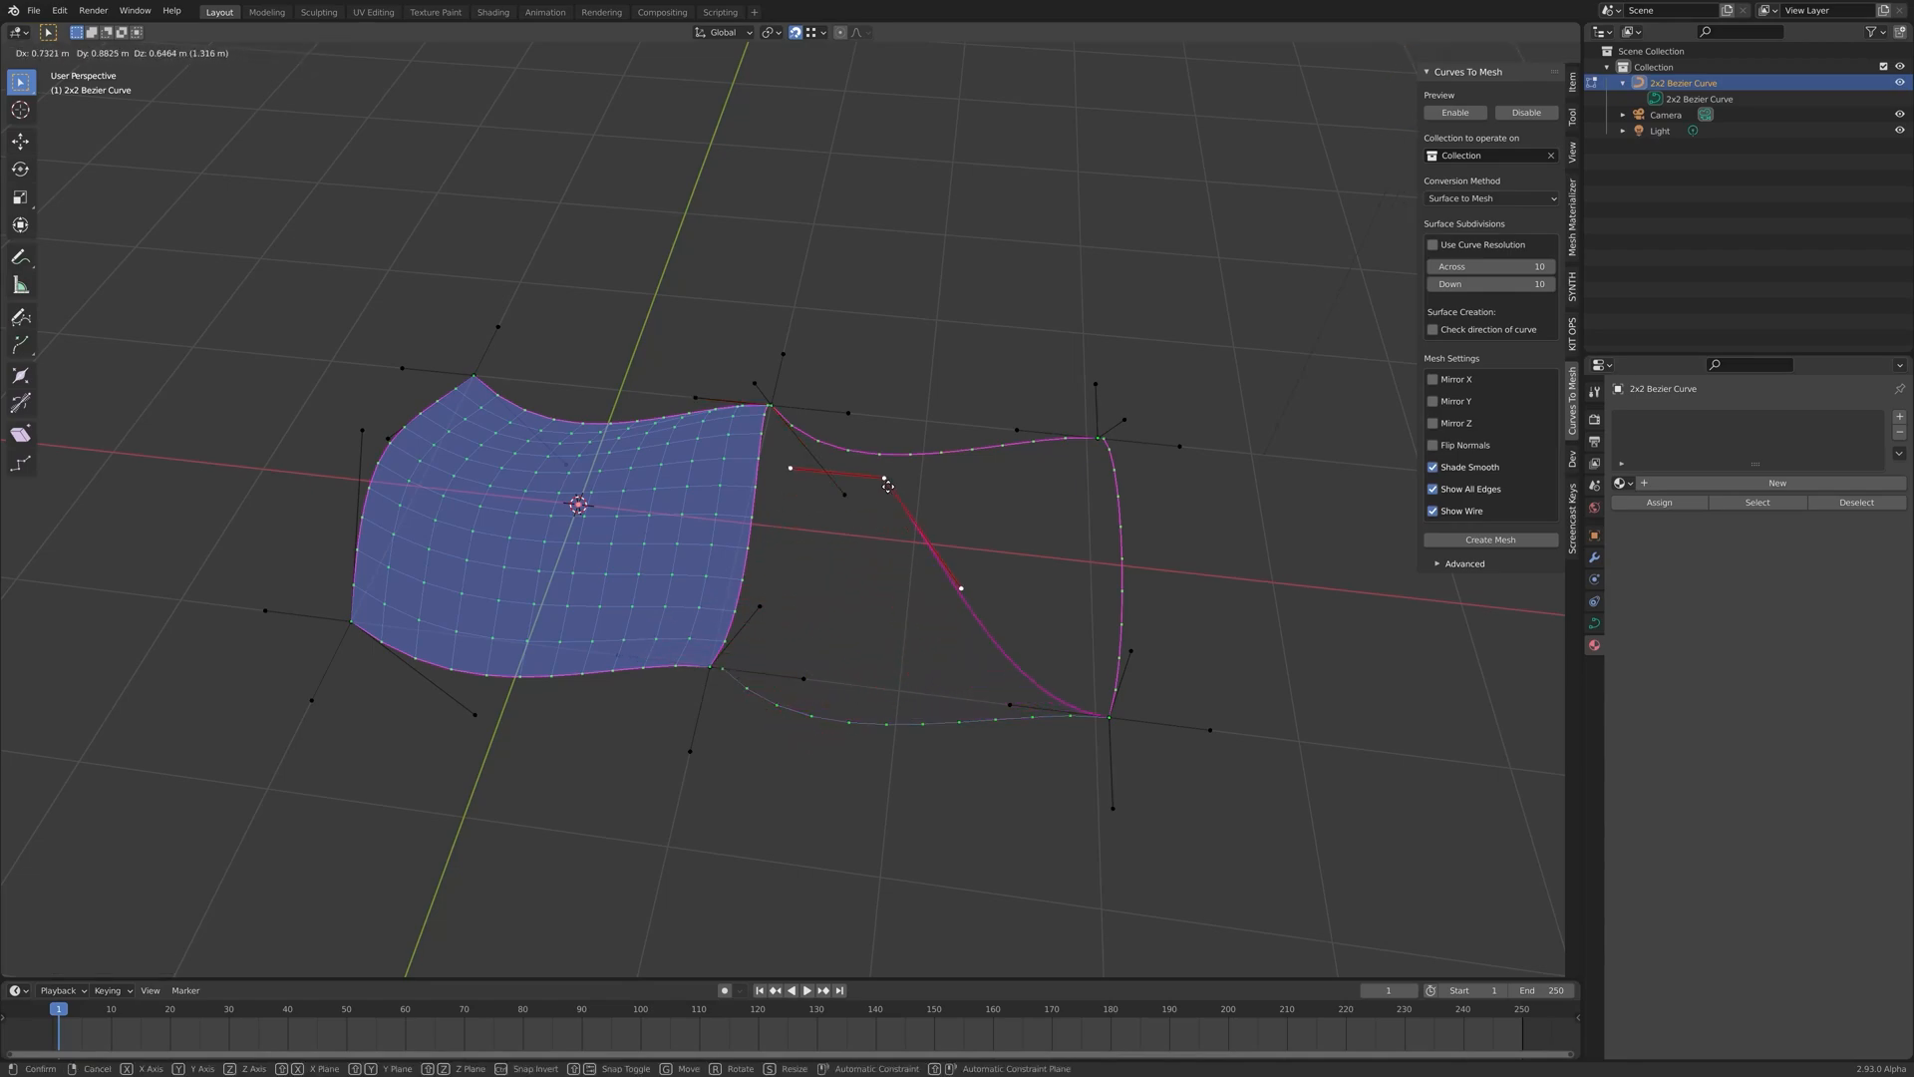
{"action": "left_click", "coordinate": [714, 674]}
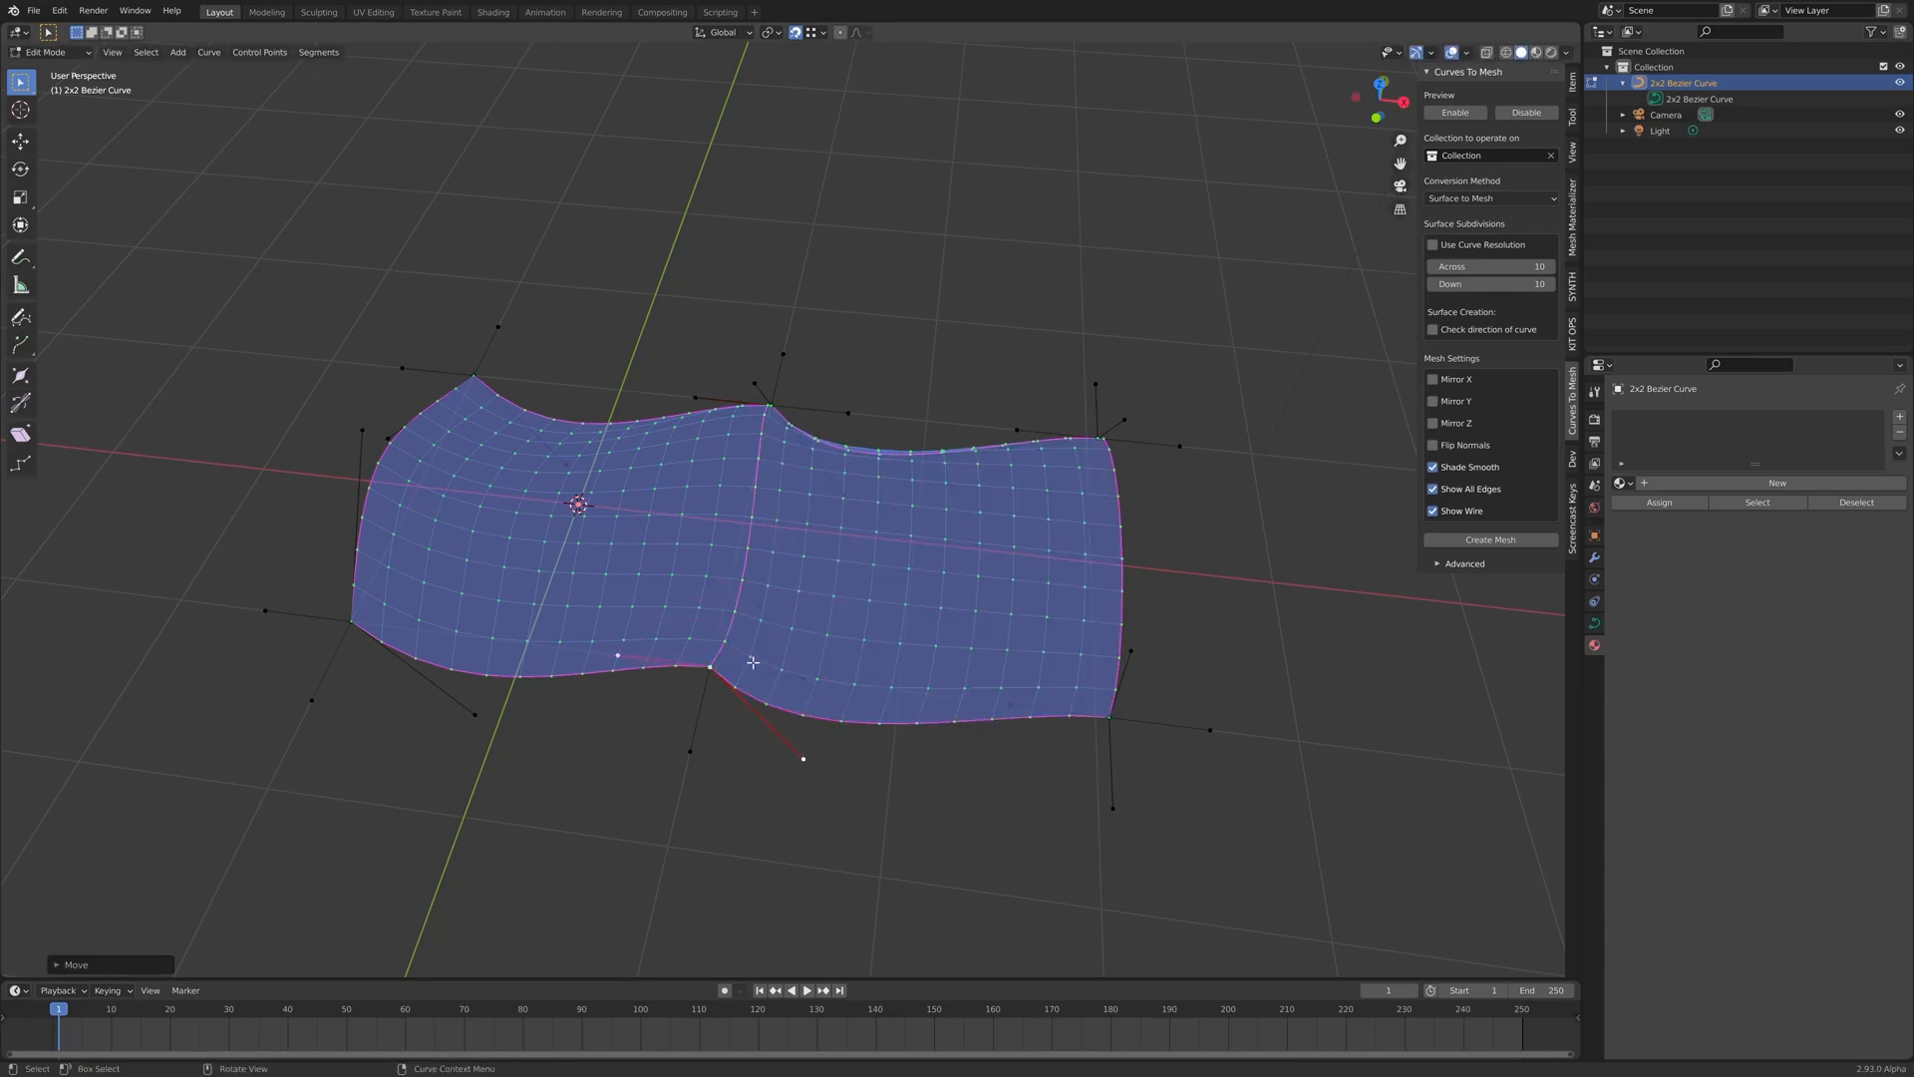
Duplicate the three cross curves and two +Y side curves of both patches, offsetting the copies about 2.1 m along global Y
{"action": "middle_click_drag", "start_coordinate": [846, 494], "coordinate": [896, 575]}
{"action": "middle_click_drag", "start_coordinate": [440, 600], "coordinate": [848, 623]}
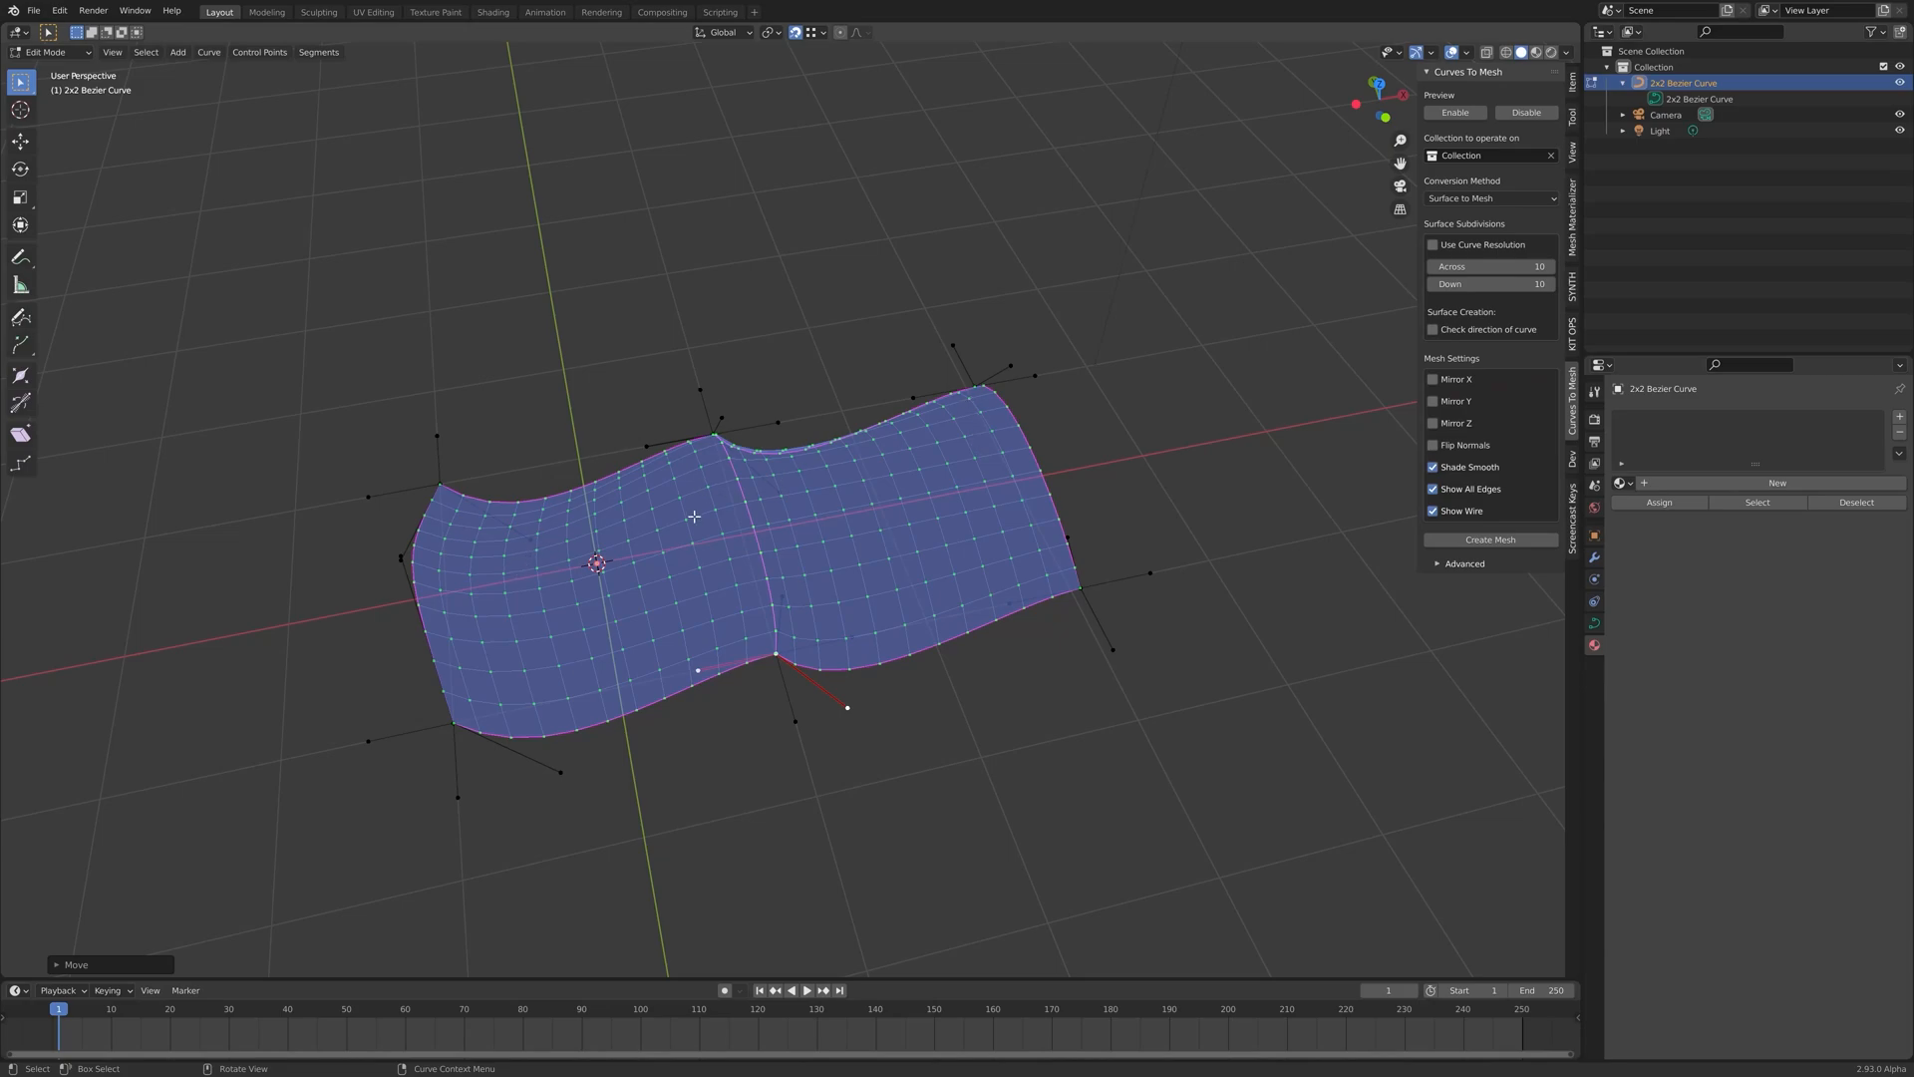
{"action": "middle_click_drag", "start_coordinate": [919, 592], "coordinate": [737, 535]}
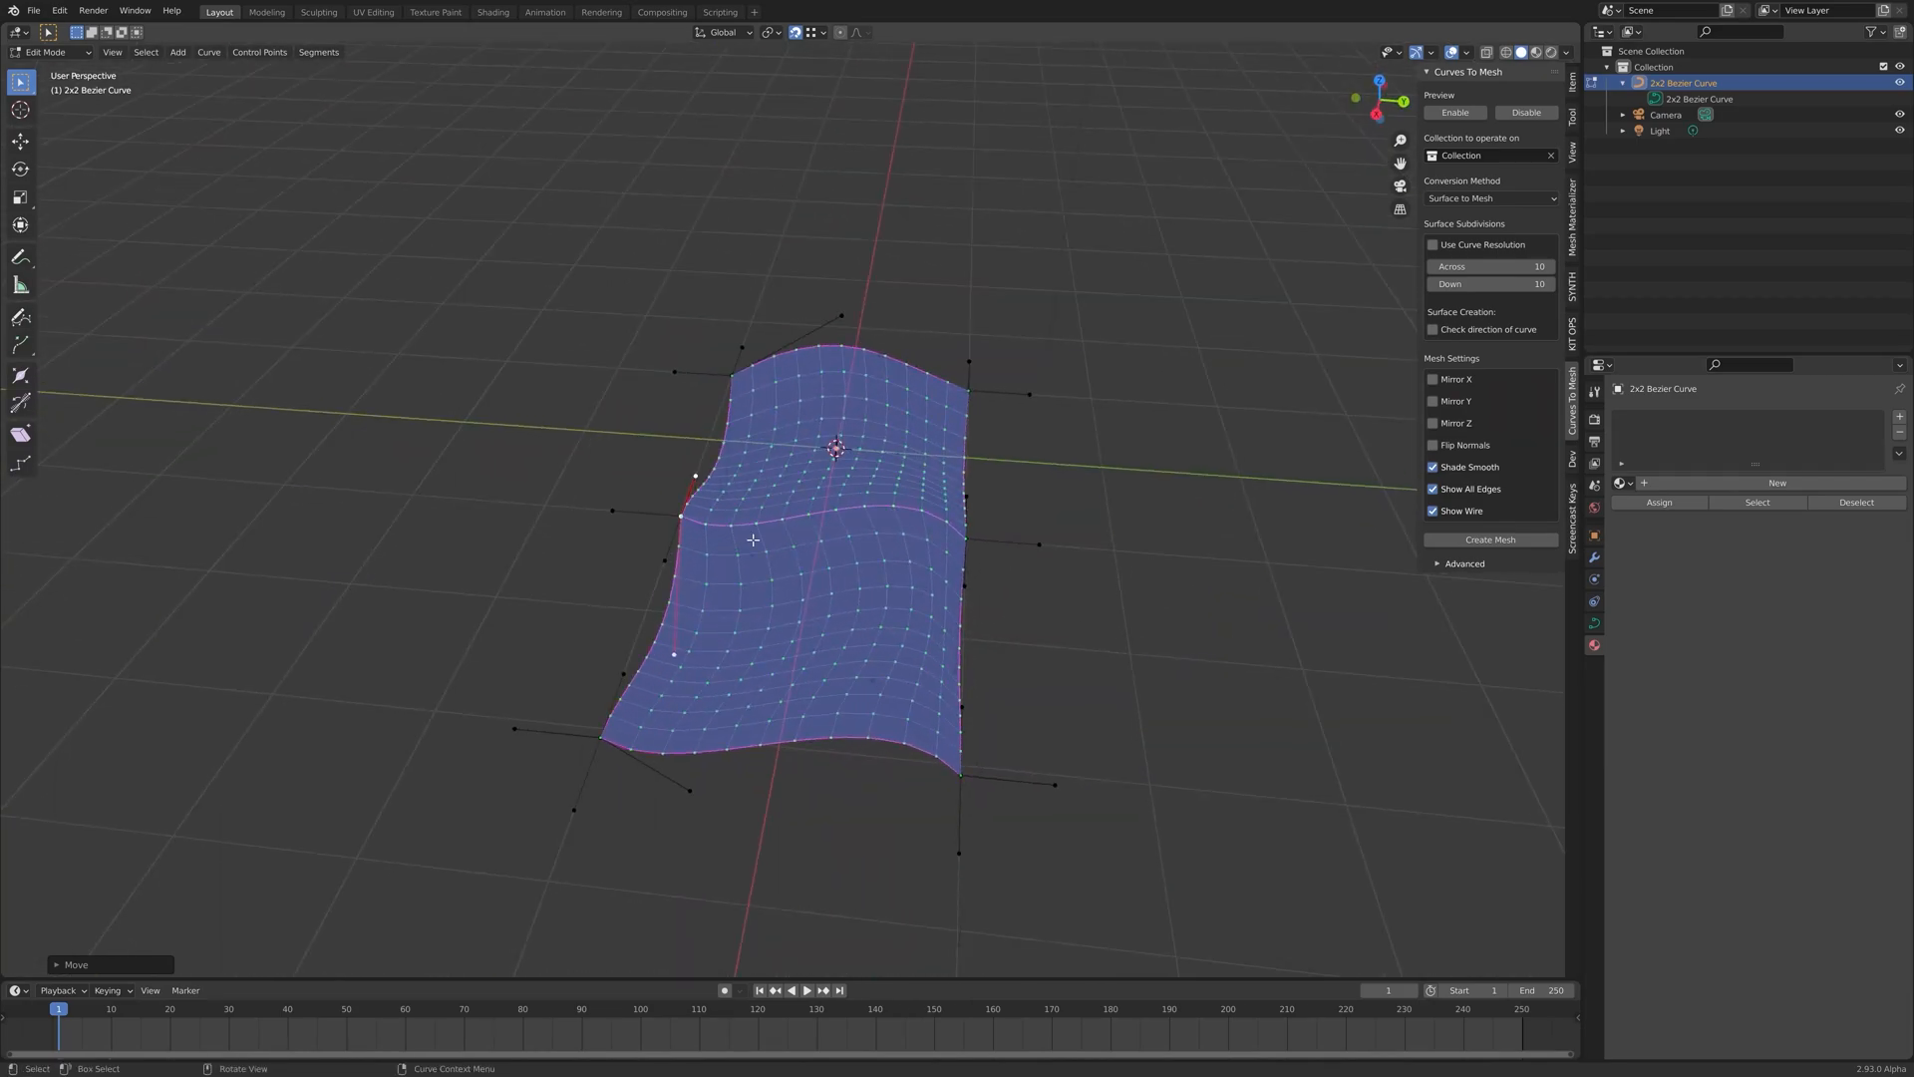
{"action": "left_click", "coordinate": [1053, 786]}
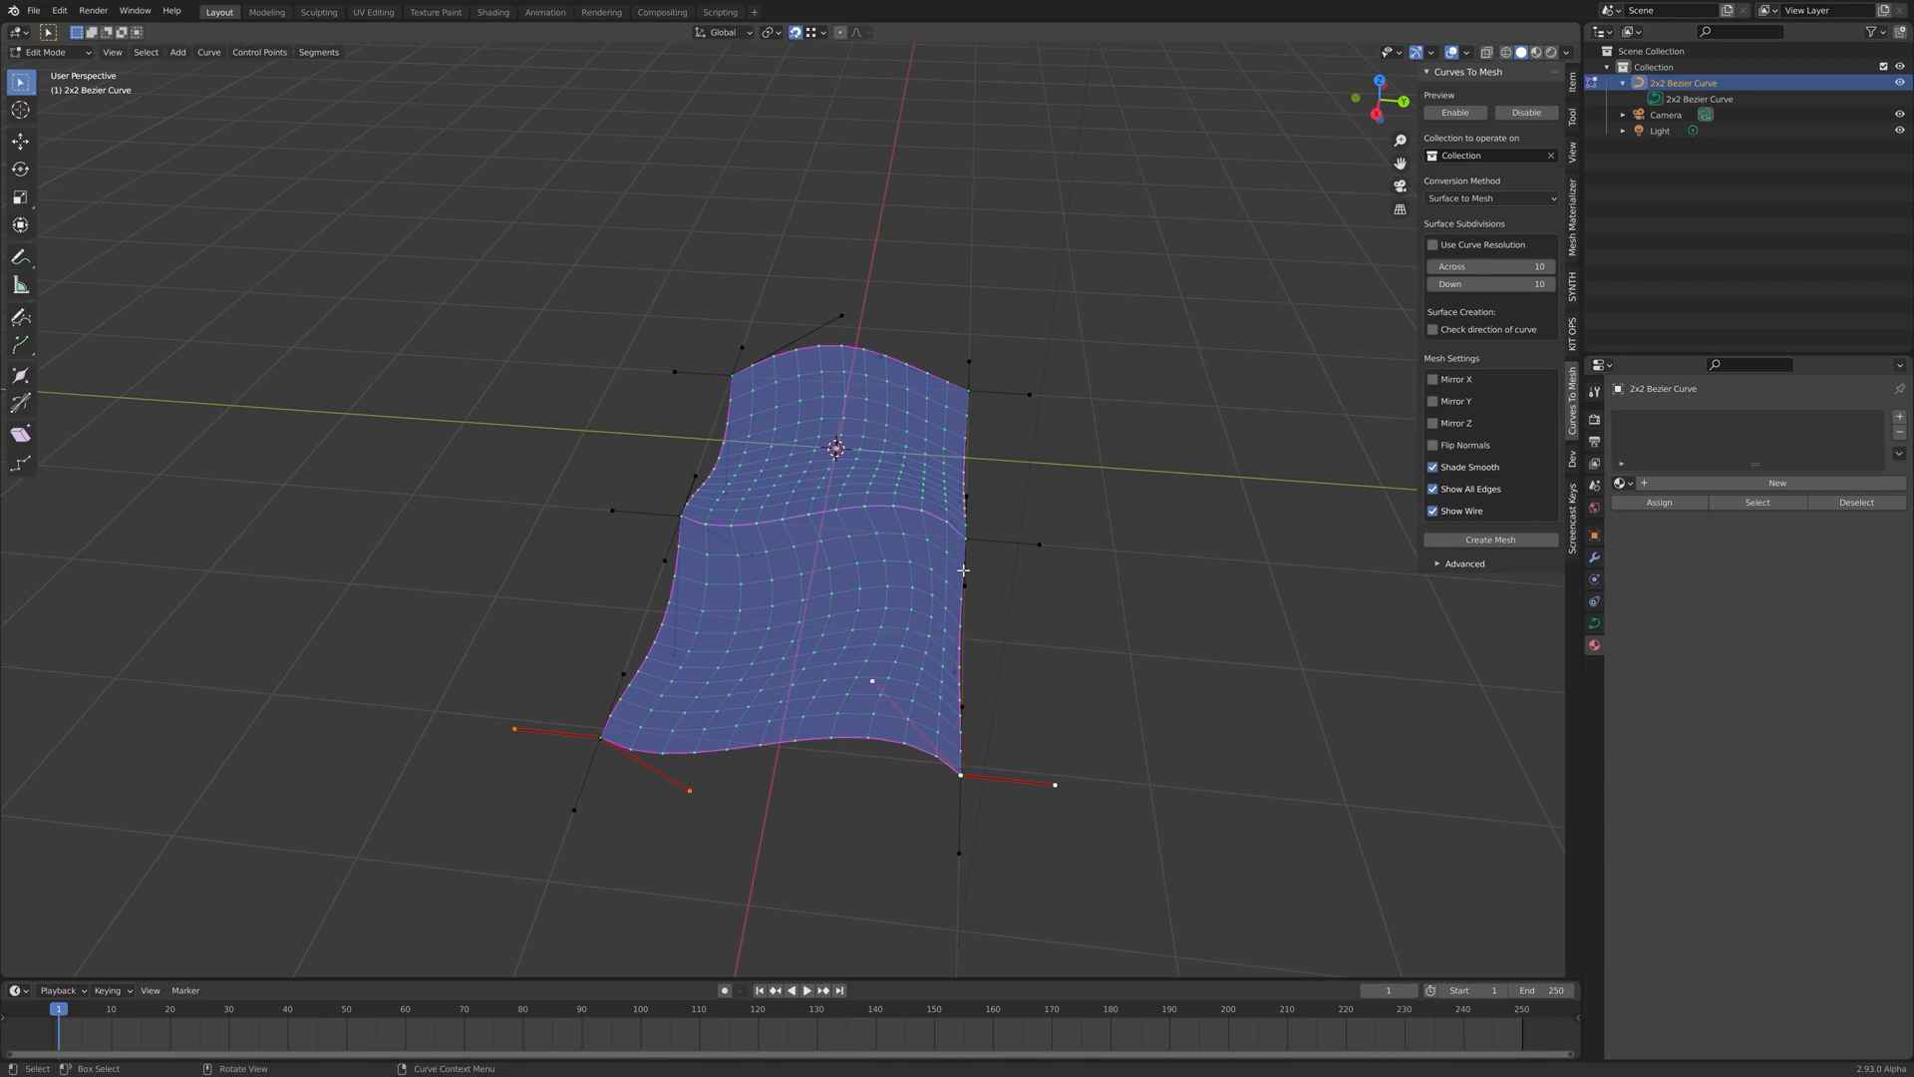
{"action": "left_click", "coordinate": [960, 840], "text": "shift"}
{"action": "left_click", "coordinate": [967, 360], "text": "shift"}
{"action": "left_click", "coordinate": [1040, 541], "text": "shift"}
{"action": "mouse_move", "coordinate": [1084, 627]}
{"action": "middle_mouse_down"}
{"action": "mouse_move", "coordinate": [1055, 594]}
{"action": "mouse_move", "coordinate": [1080, 641]}
{"action": "middle_mouse_up"}
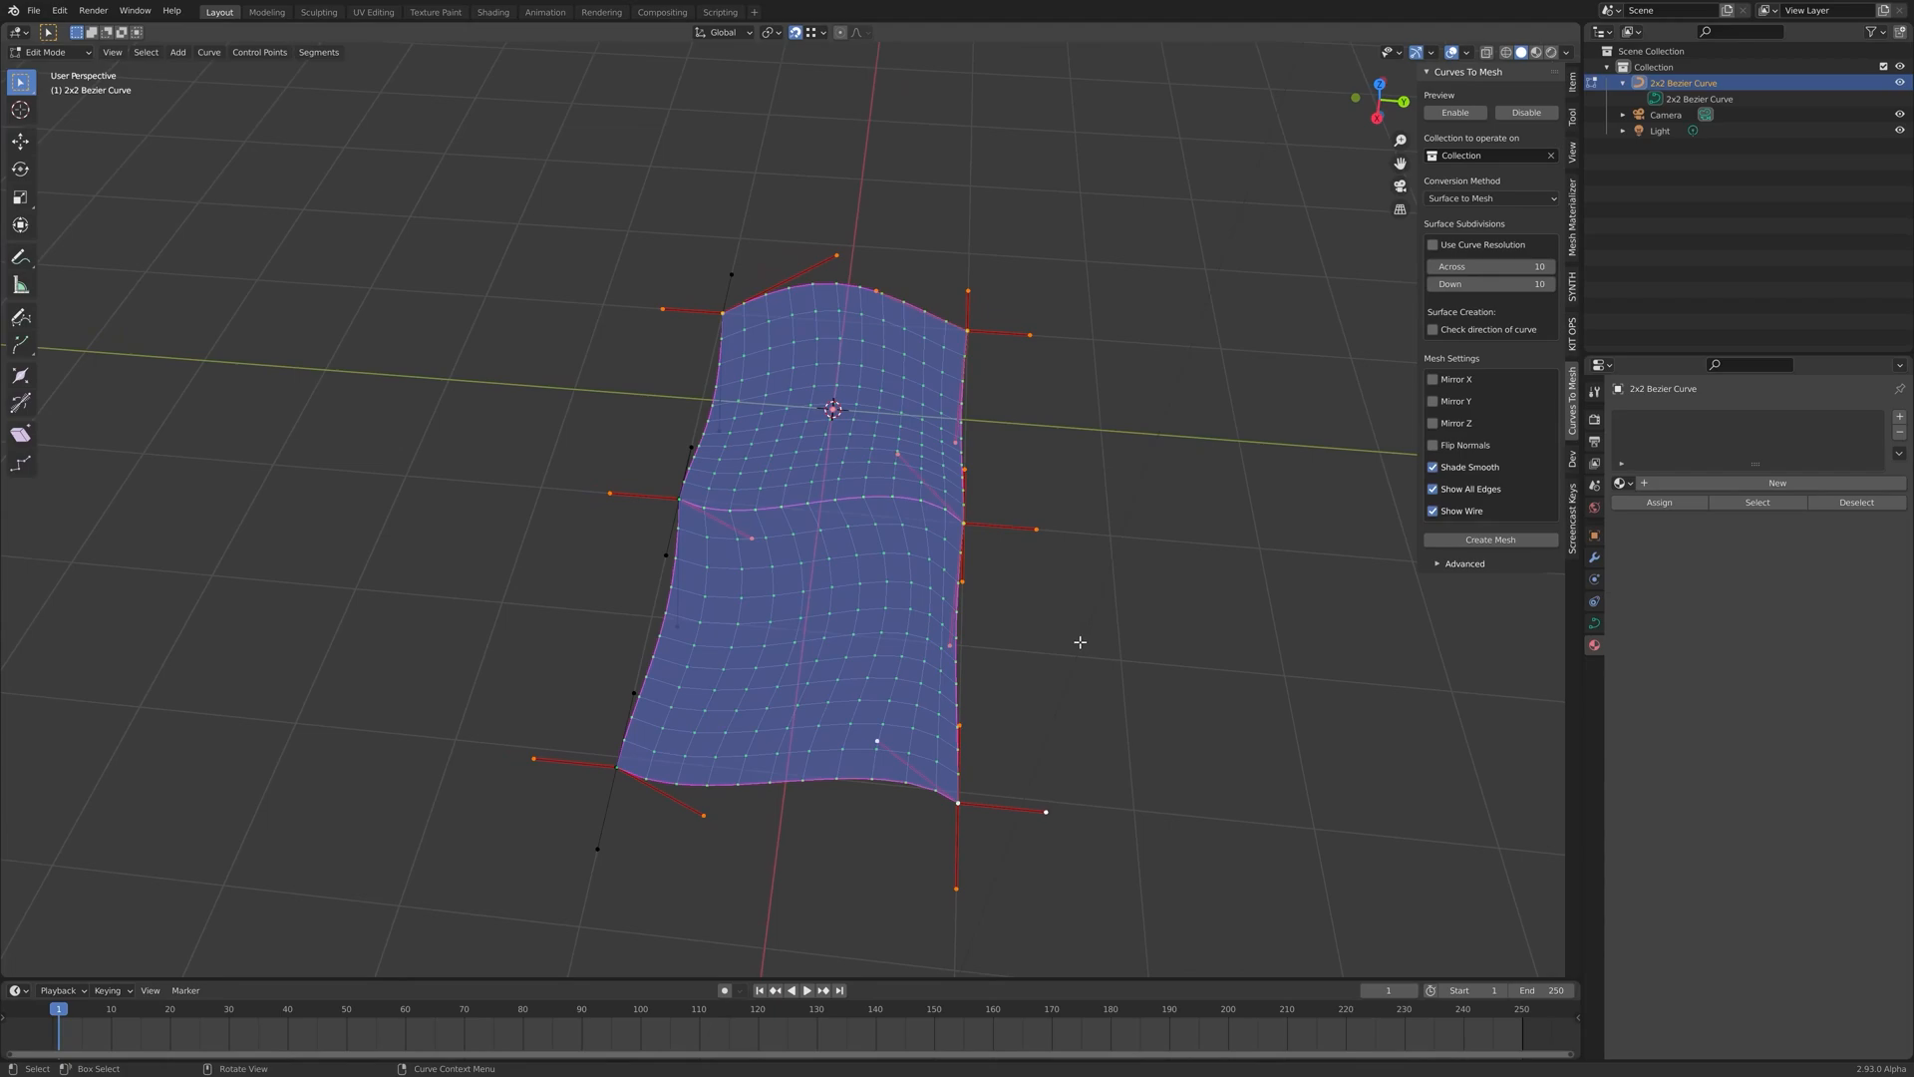
{"action": "key", "text": "g"}
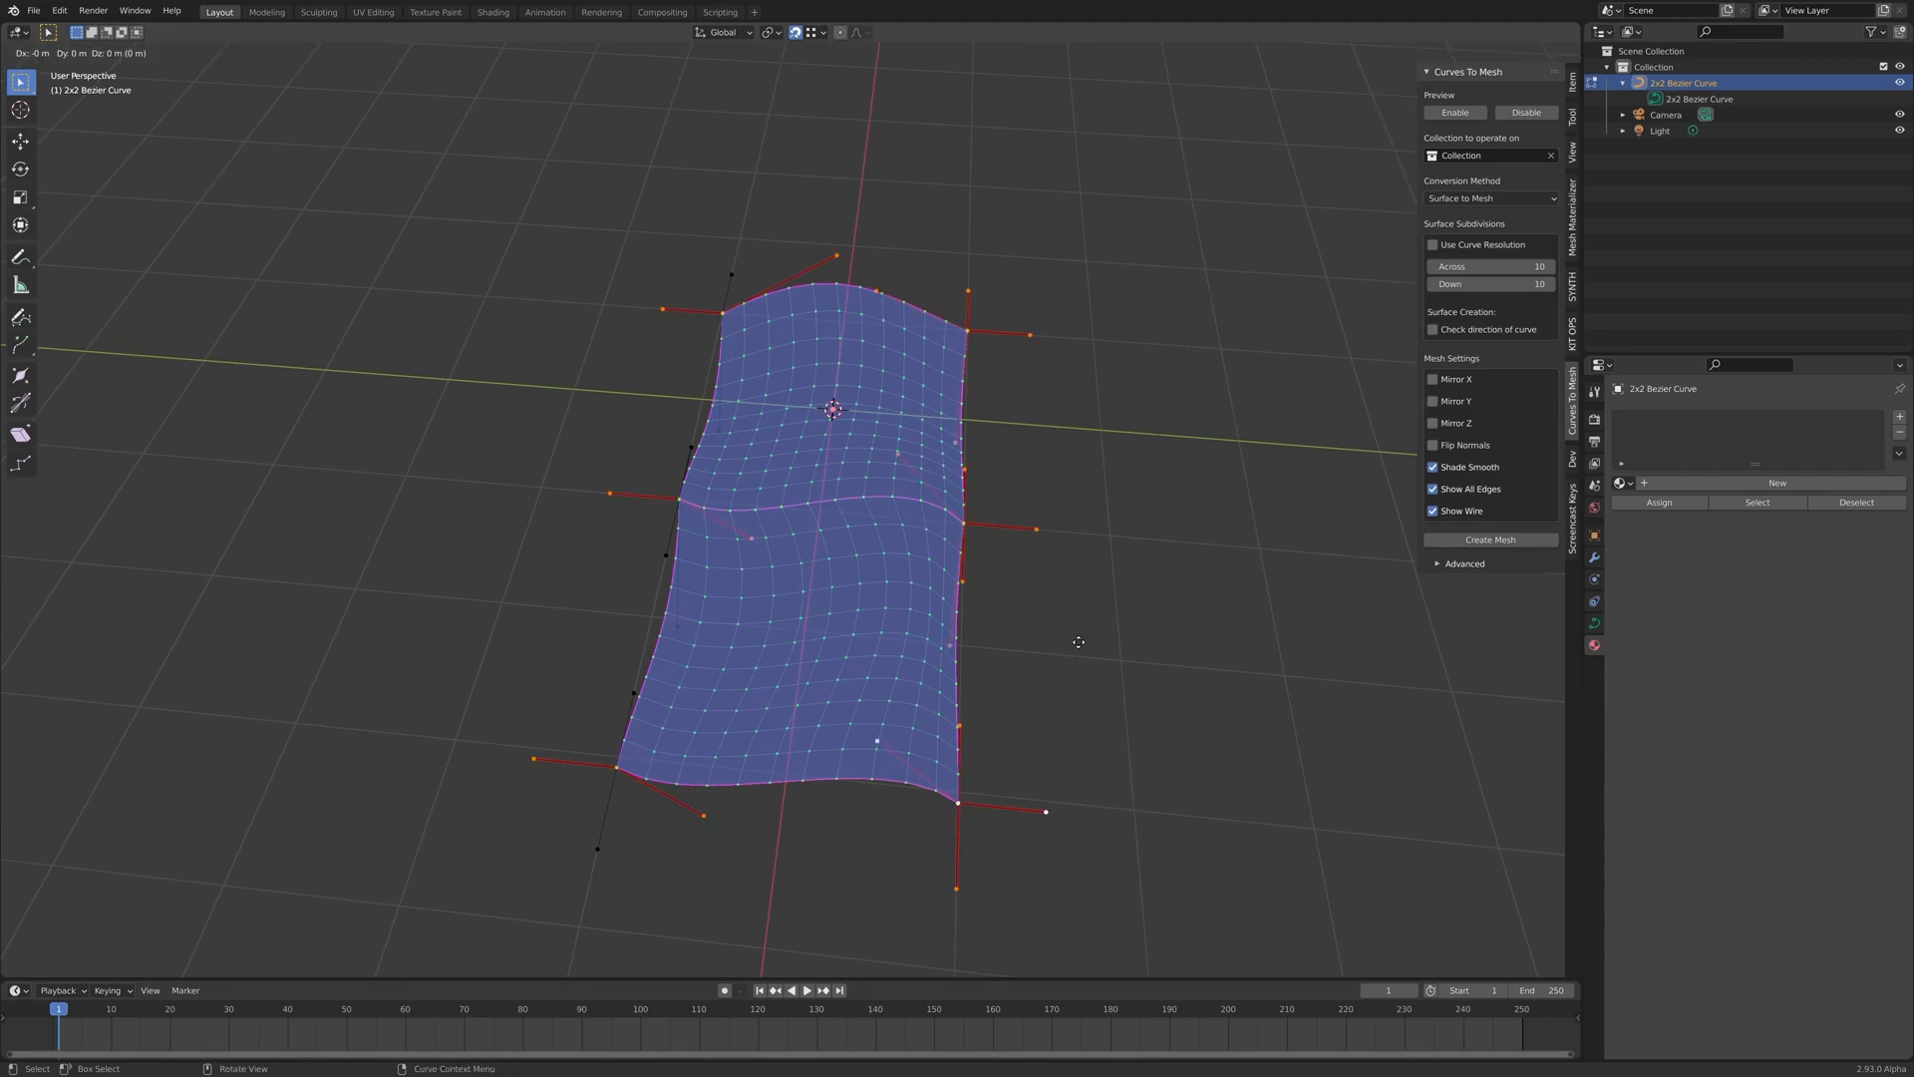
{"action": "key", "text": "y"}
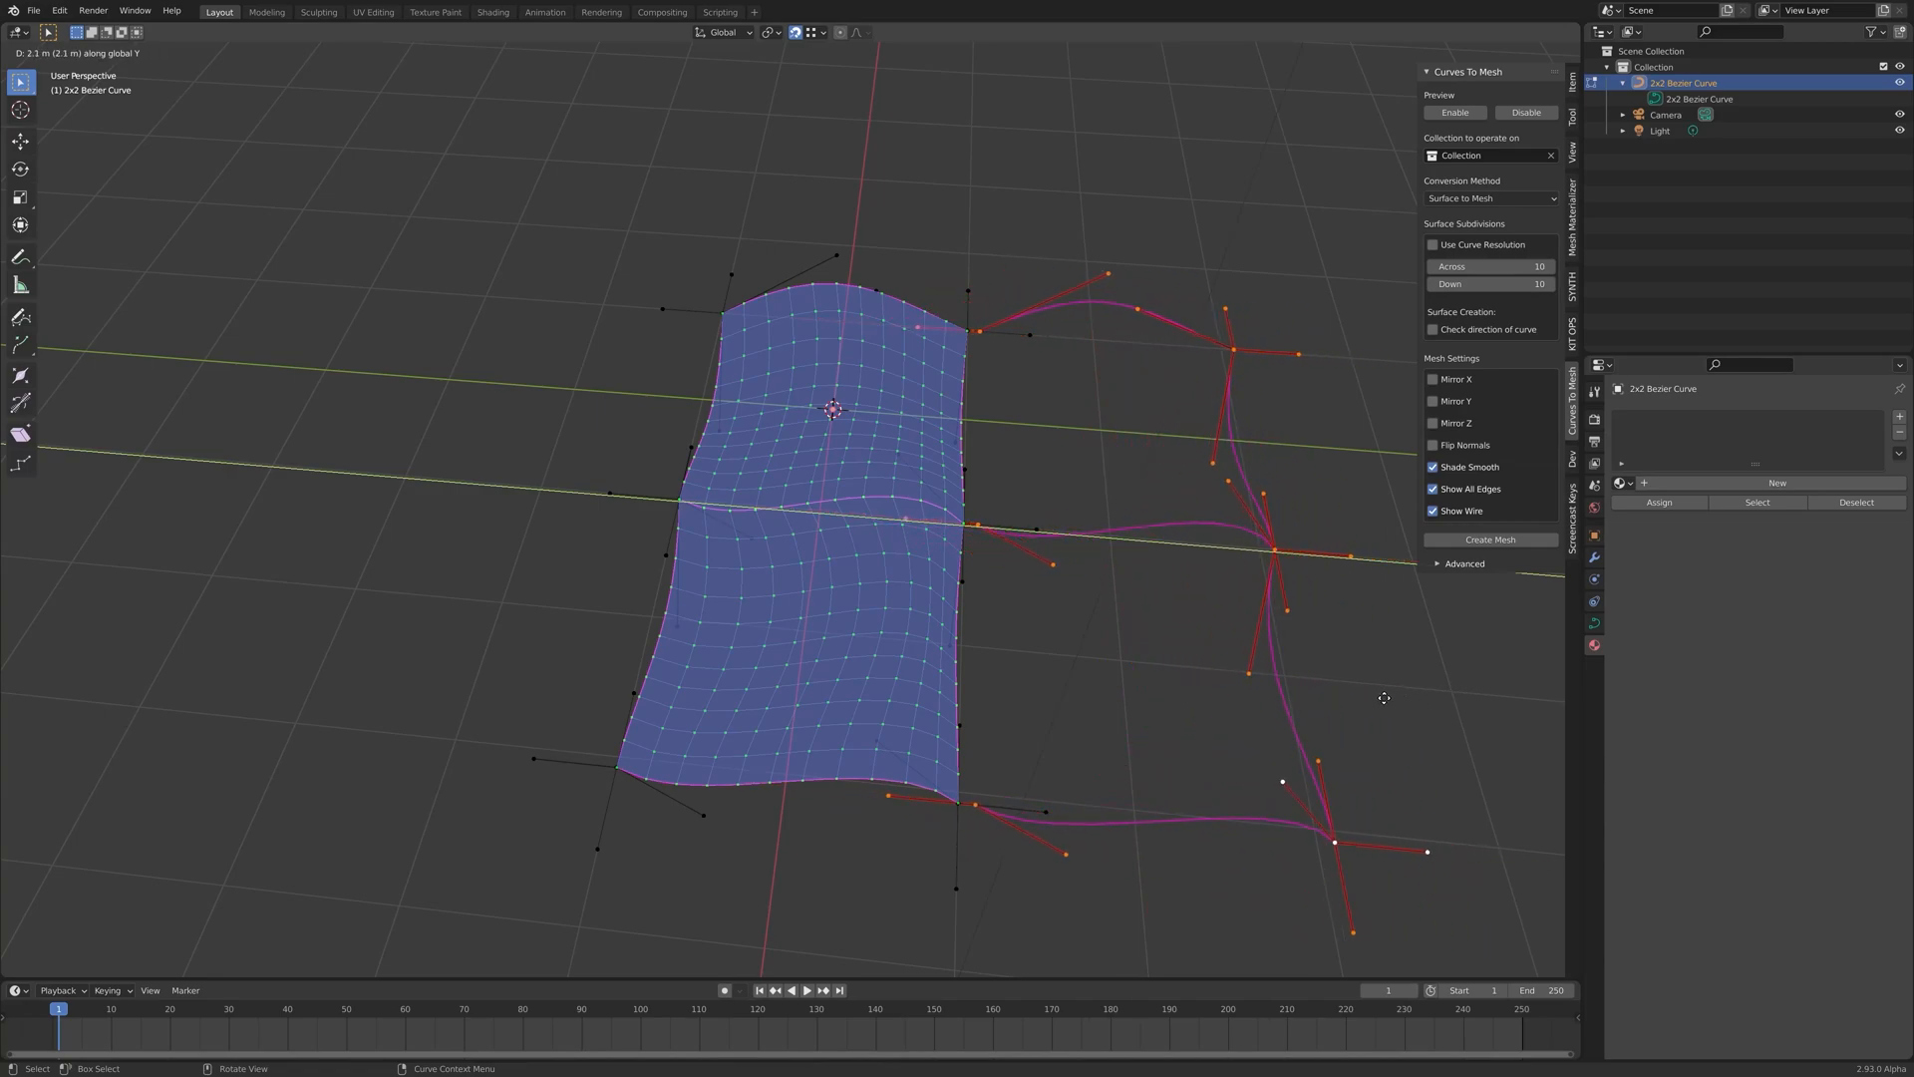
{"action": "left_click", "coordinate": [1381, 700]}
Snap the three loose ends of the duplicated cross curves onto the corner points of the existing patches
{"action": "left_click", "coordinate": [979, 804]}
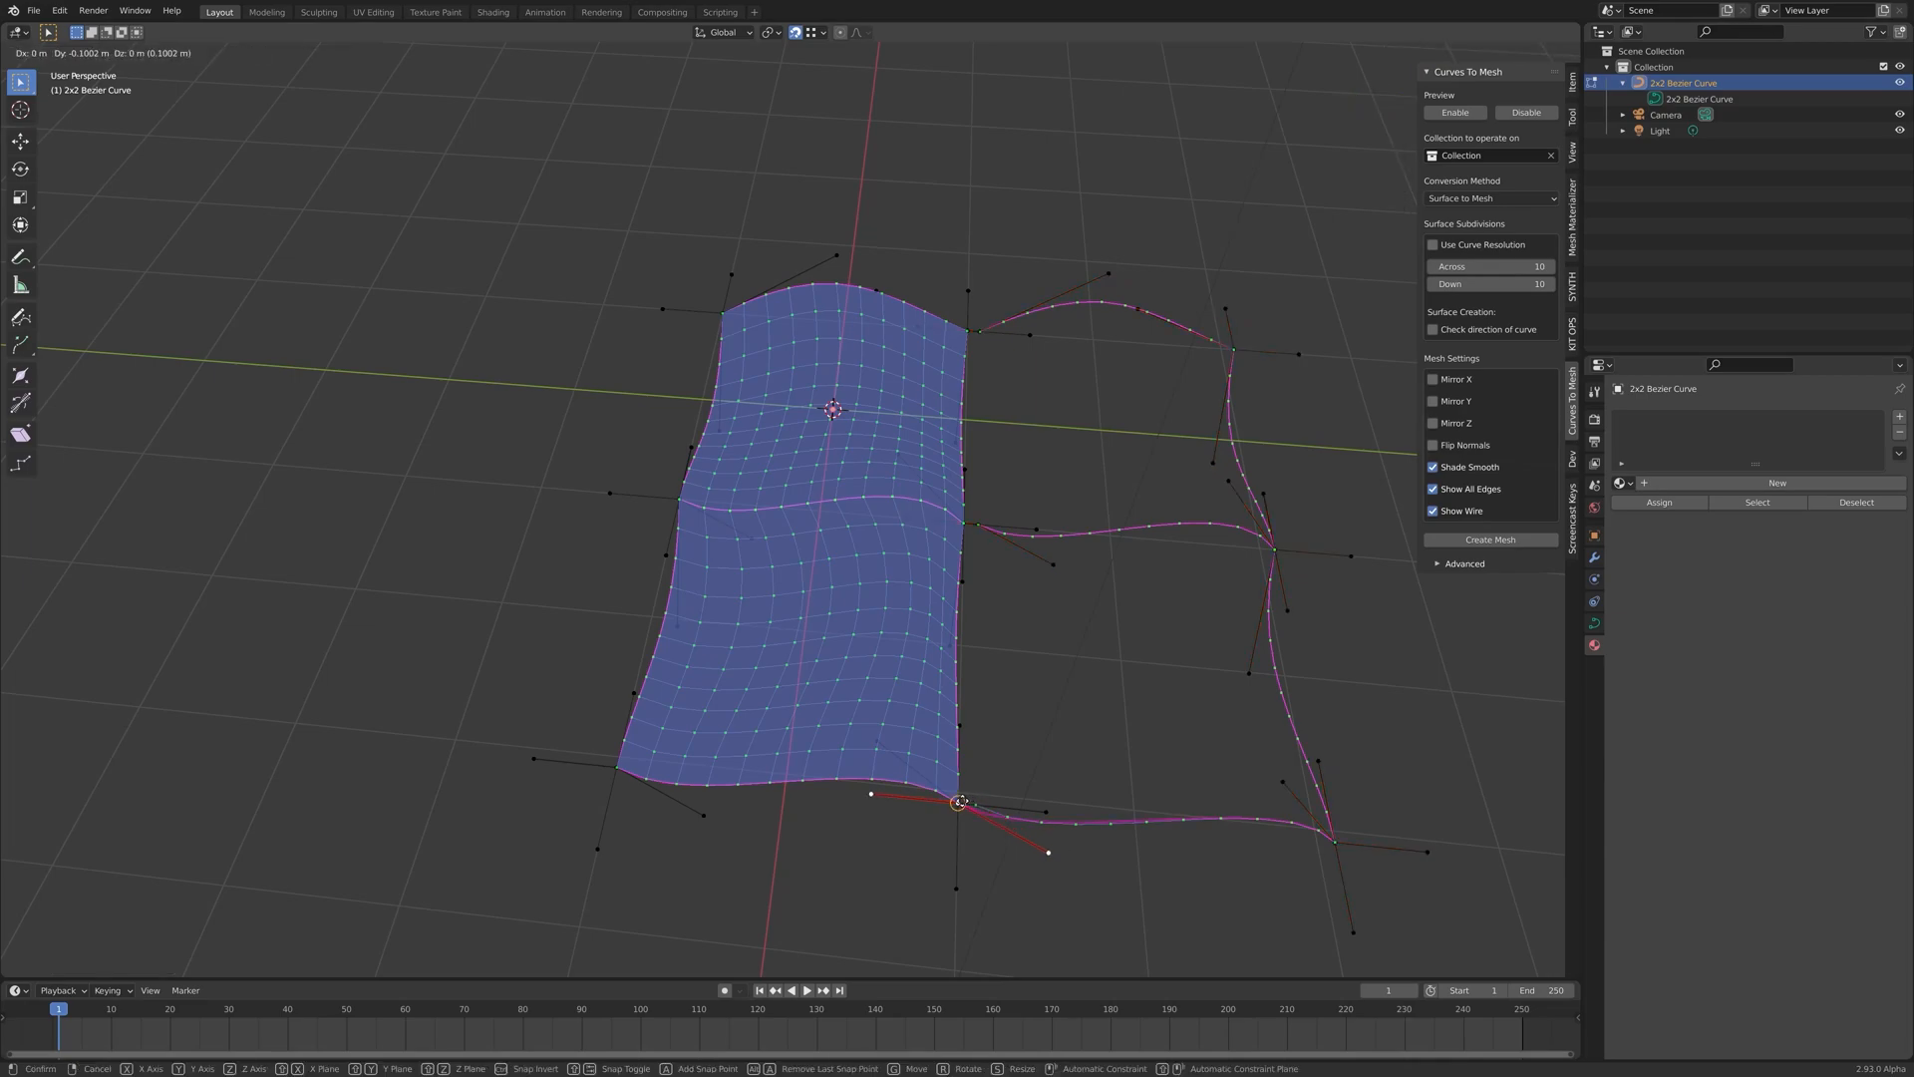
{"action": "left_click", "coordinate": [983, 522]}
{"action": "left_click", "coordinate": [981, 329]}
{"action": "key", "text": "g"}
{"action": "left_click", "coordinate": [969, 328]}
{"action": "middle_click_drag", "start_coordinate": [969, 328], "coordinate": [907, 622]}
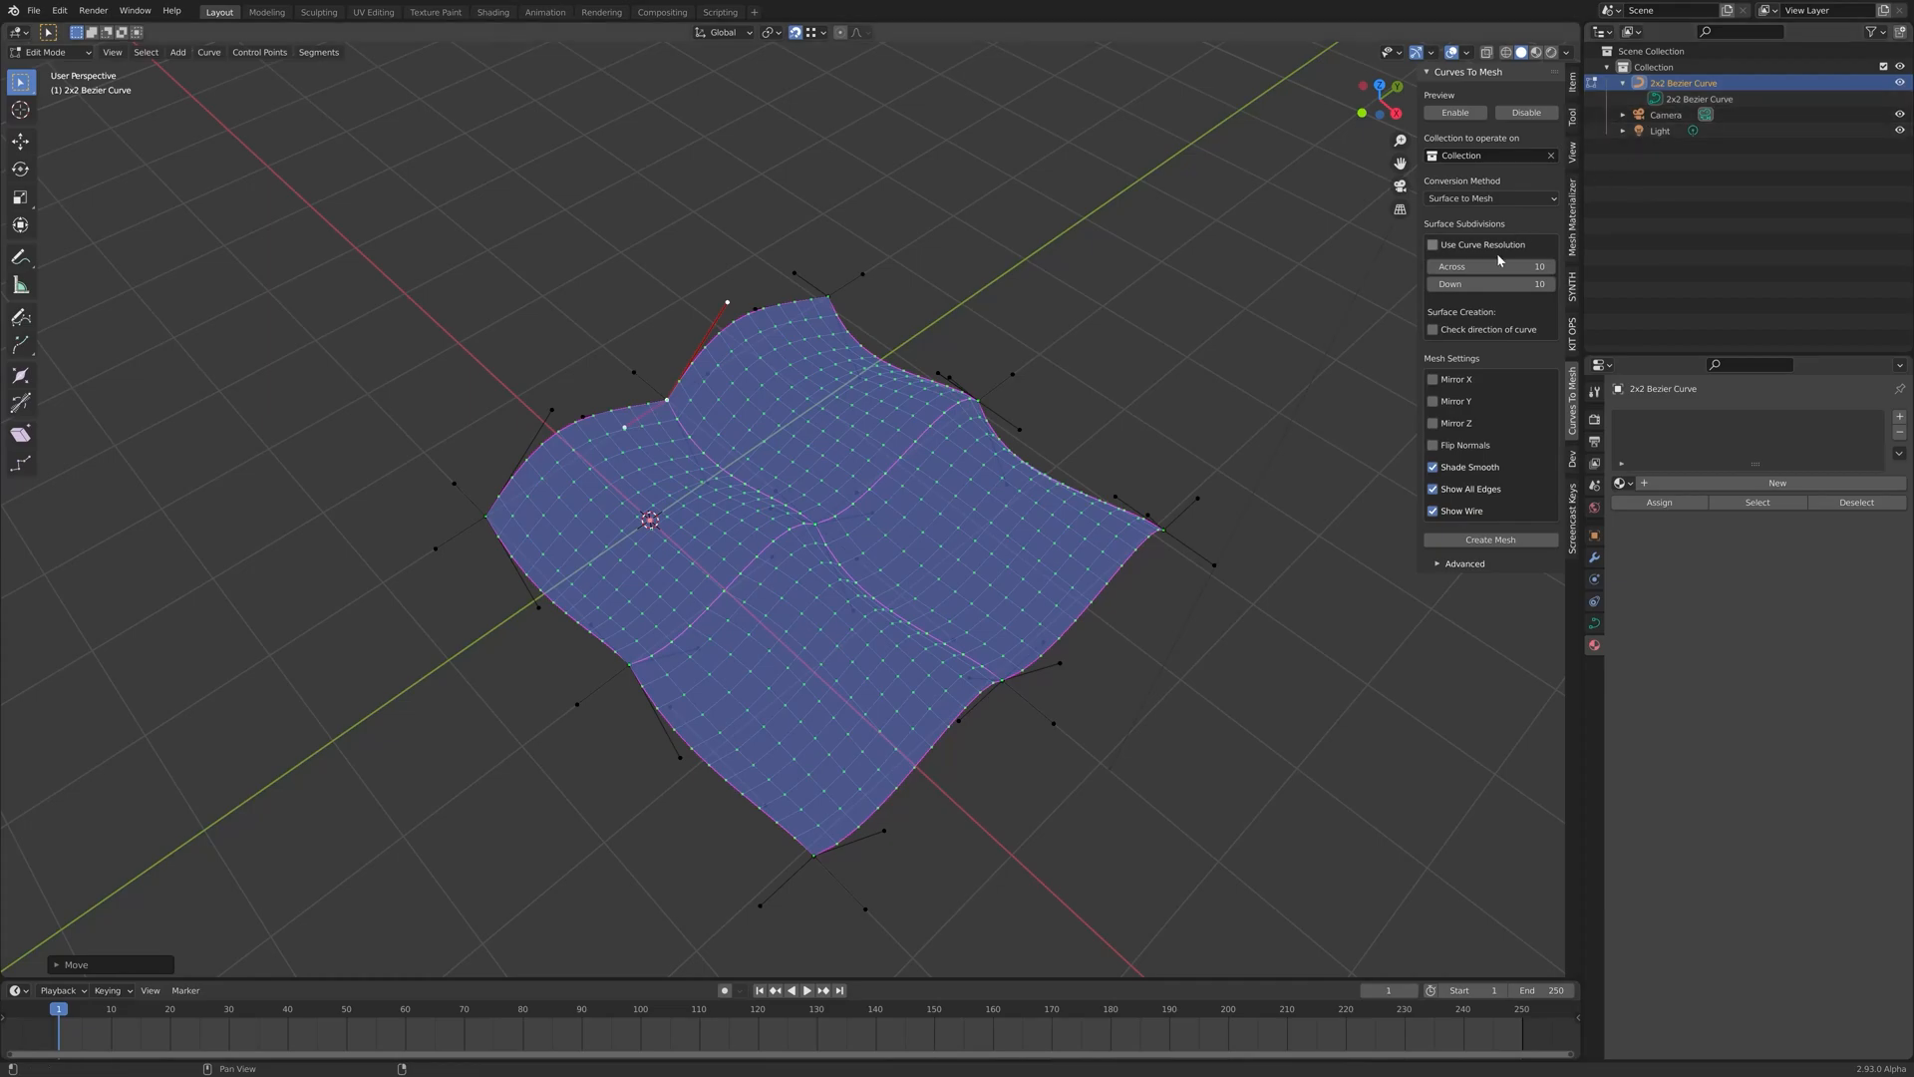
Move the +X outer edge curve of the fourth patch about 0.5 m away from the surface
{"action": "left_click", "coordinate": [1197, 498]}
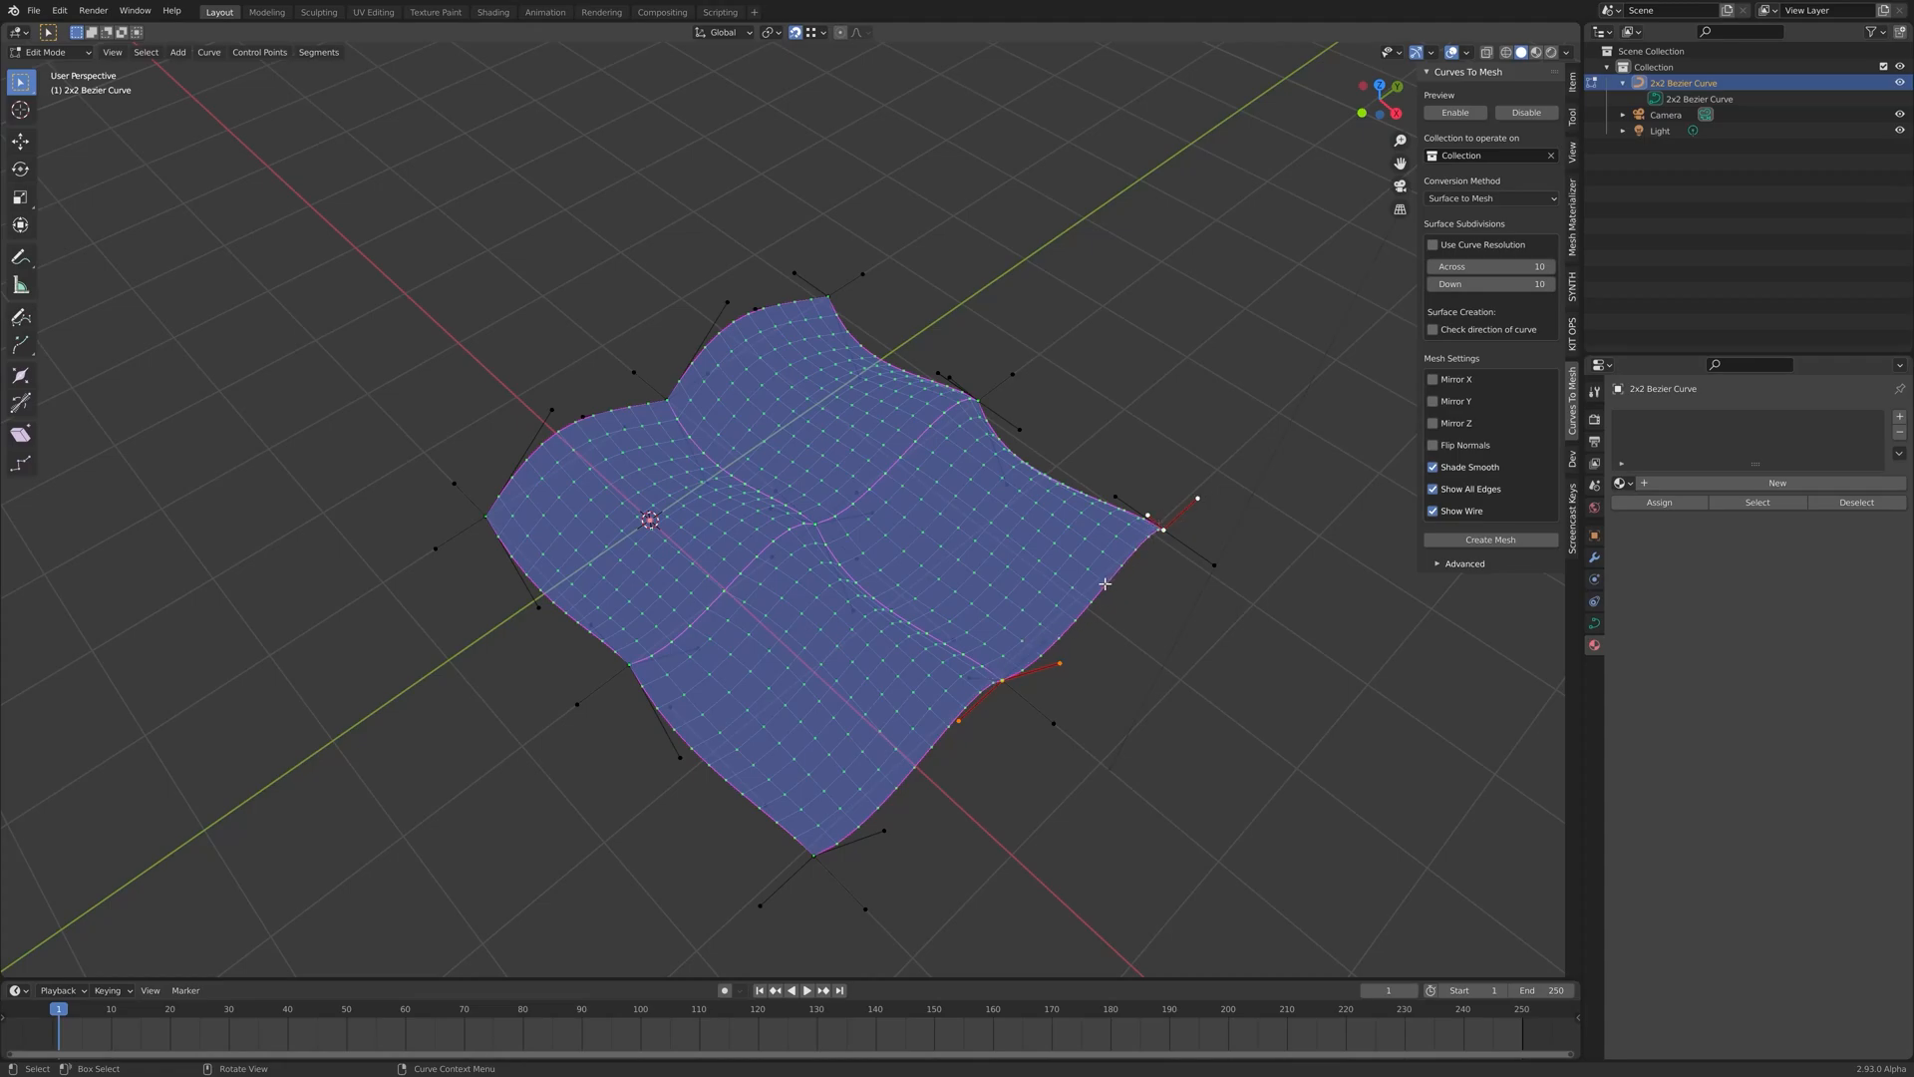
{"action": "key", "text": "g"}
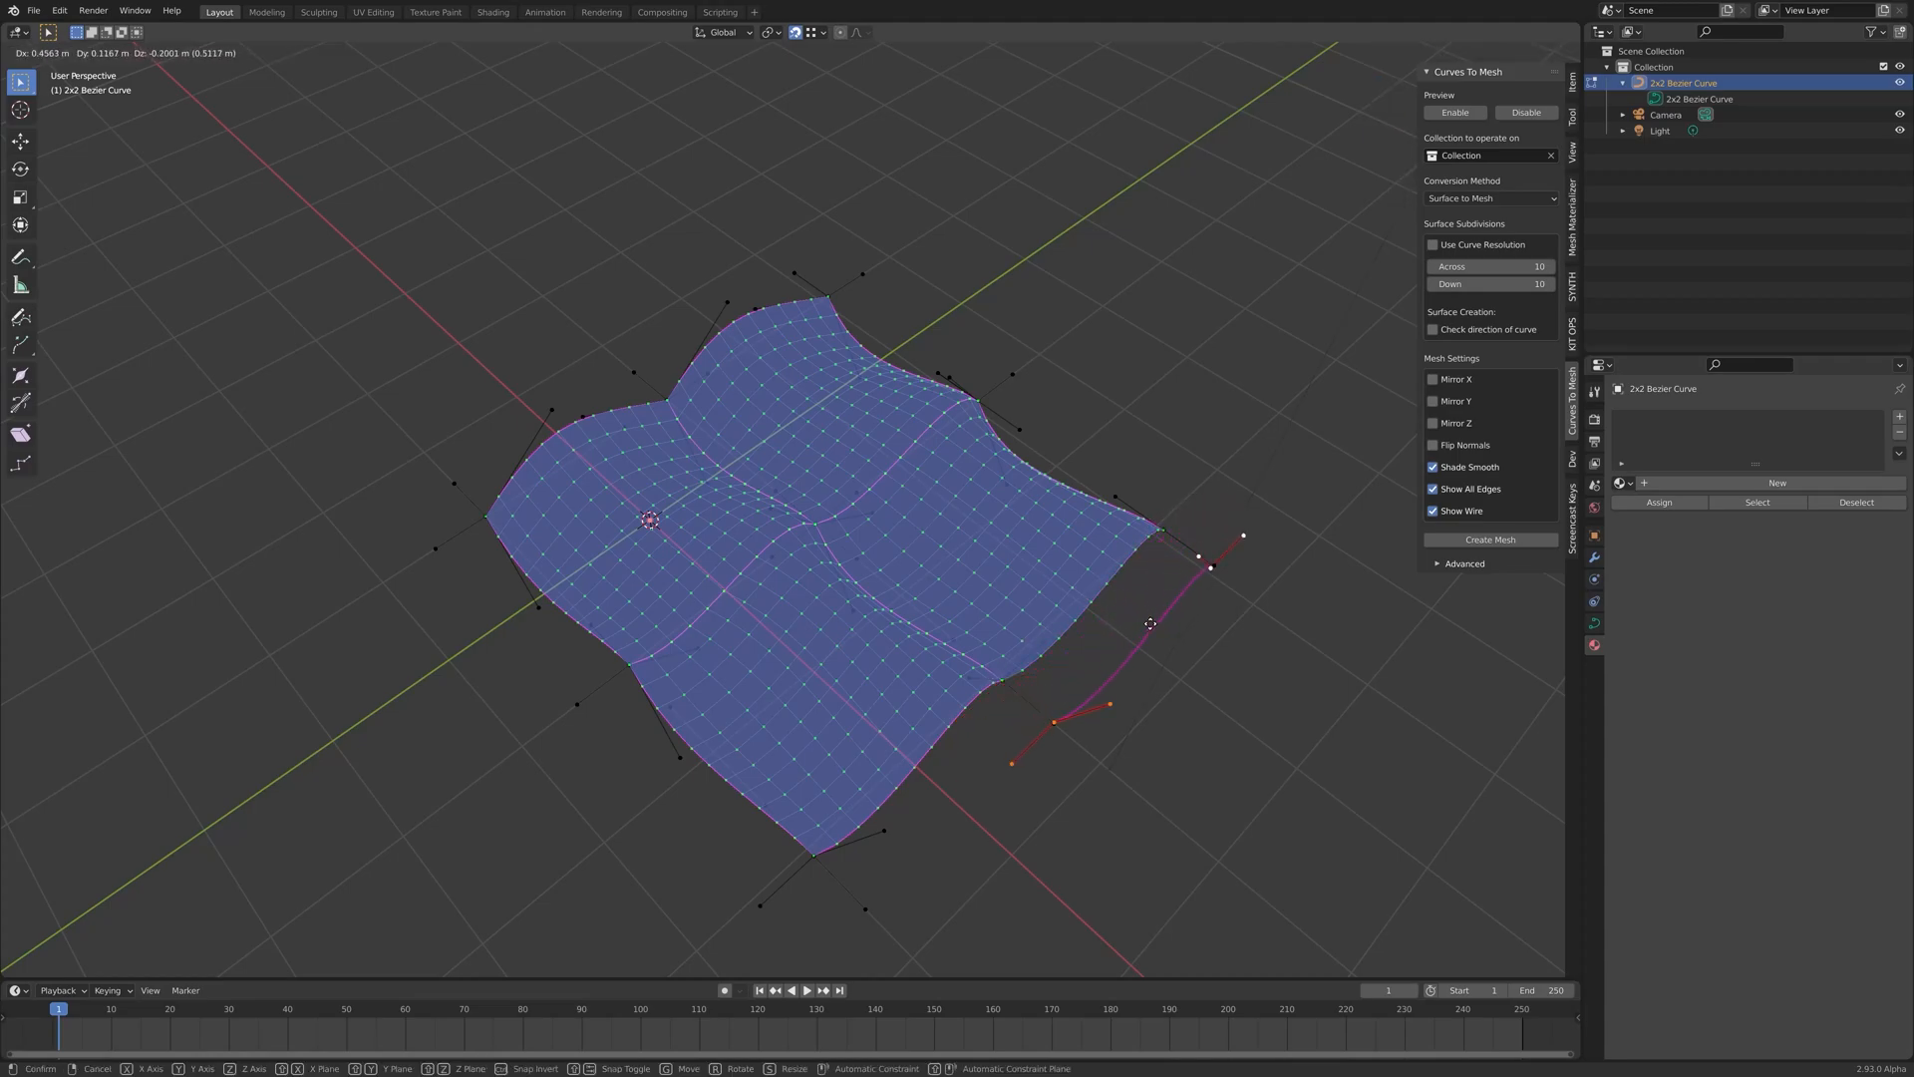
{"action": "left_click", "coordinate": [1151, 623]}
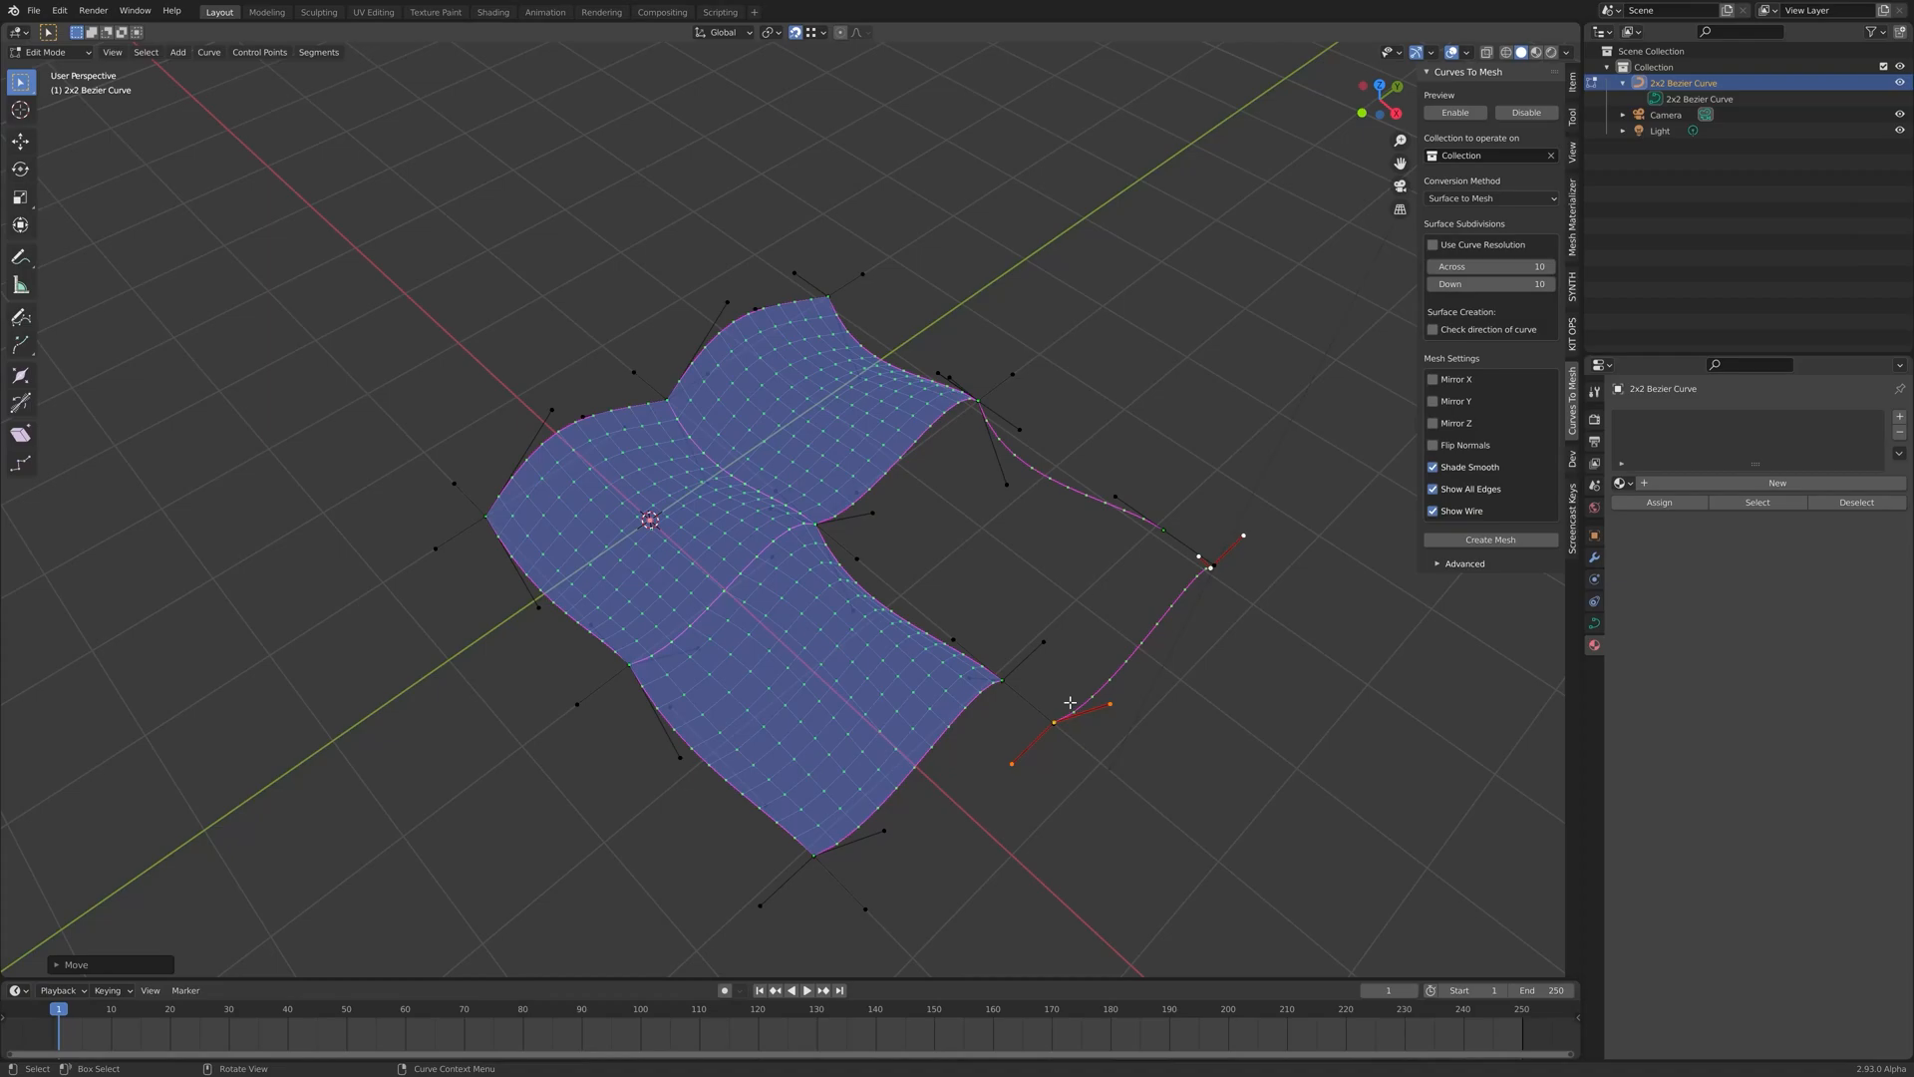
Separate the selected edge curve into a new object and return to Object Mode
{"action": "key", "text": "p"}
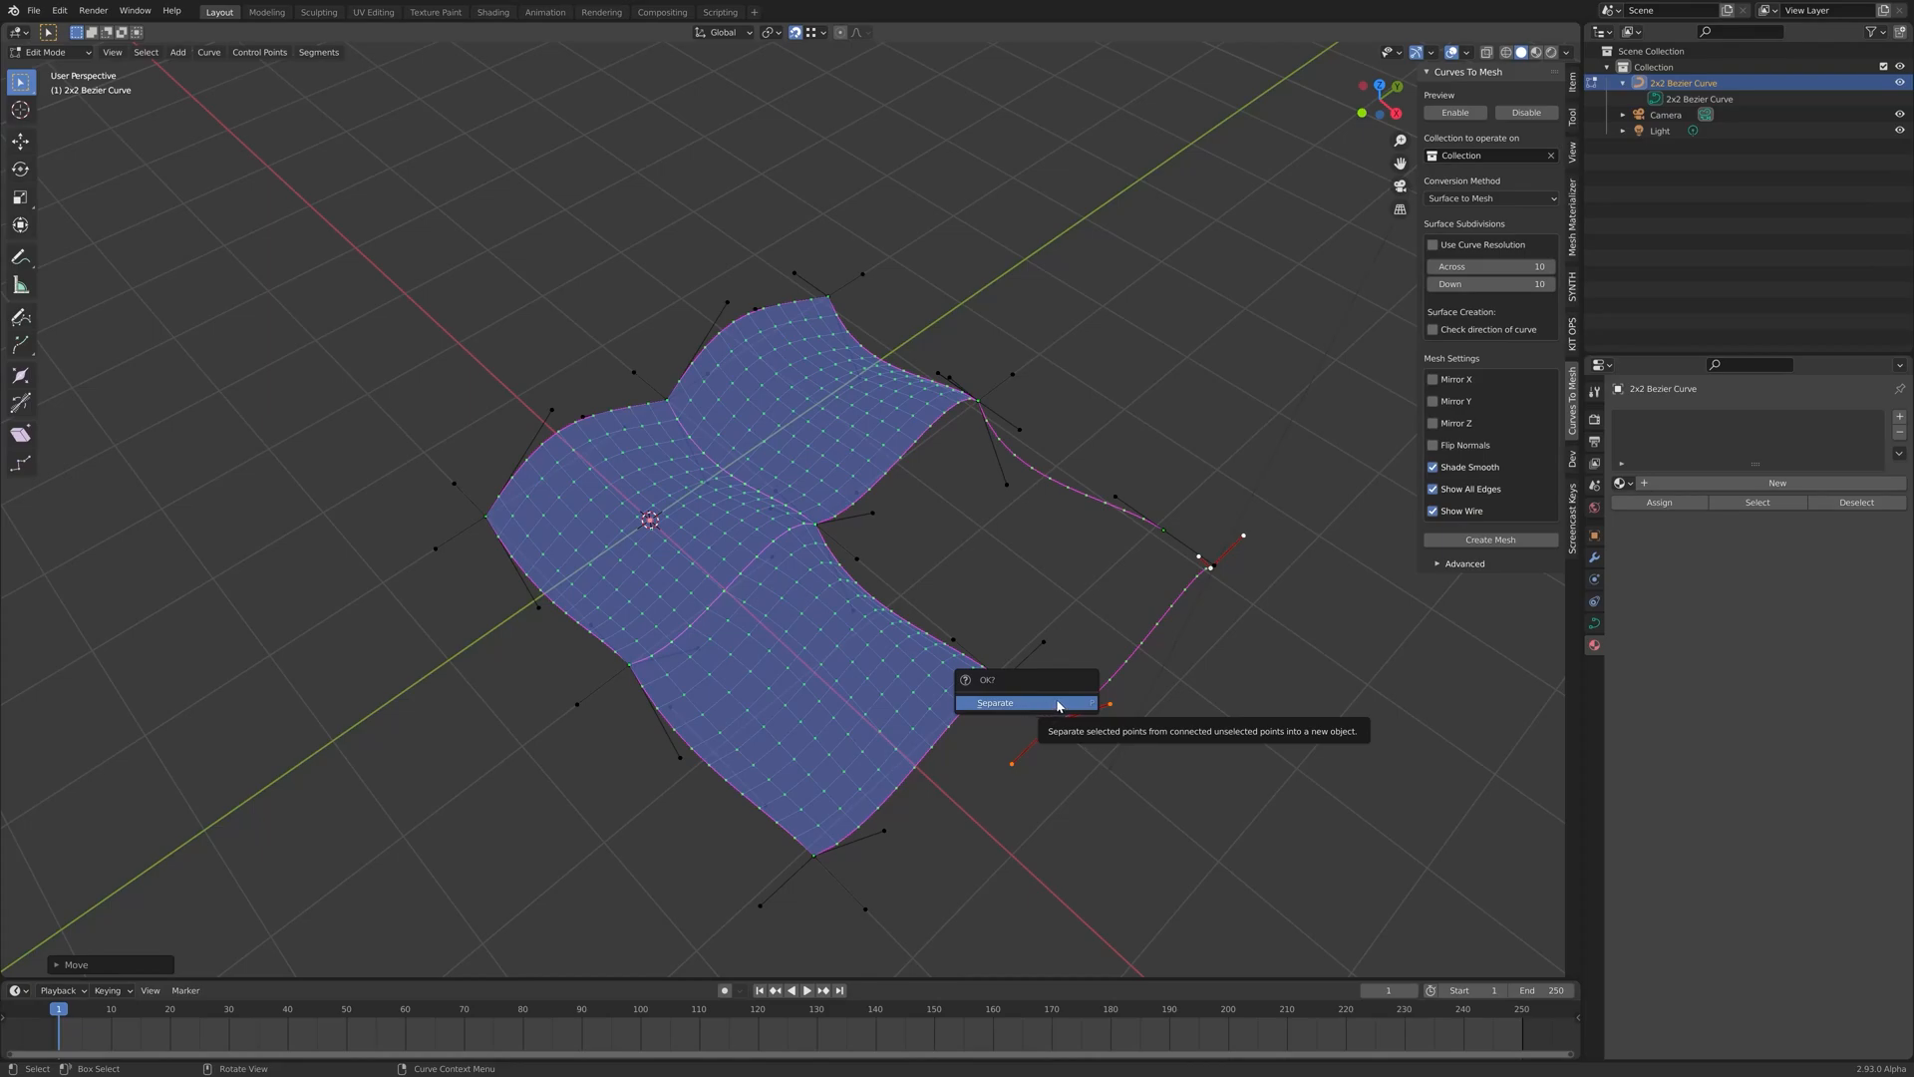
{"action": "left_click", "coordinate": [1058, 703]}
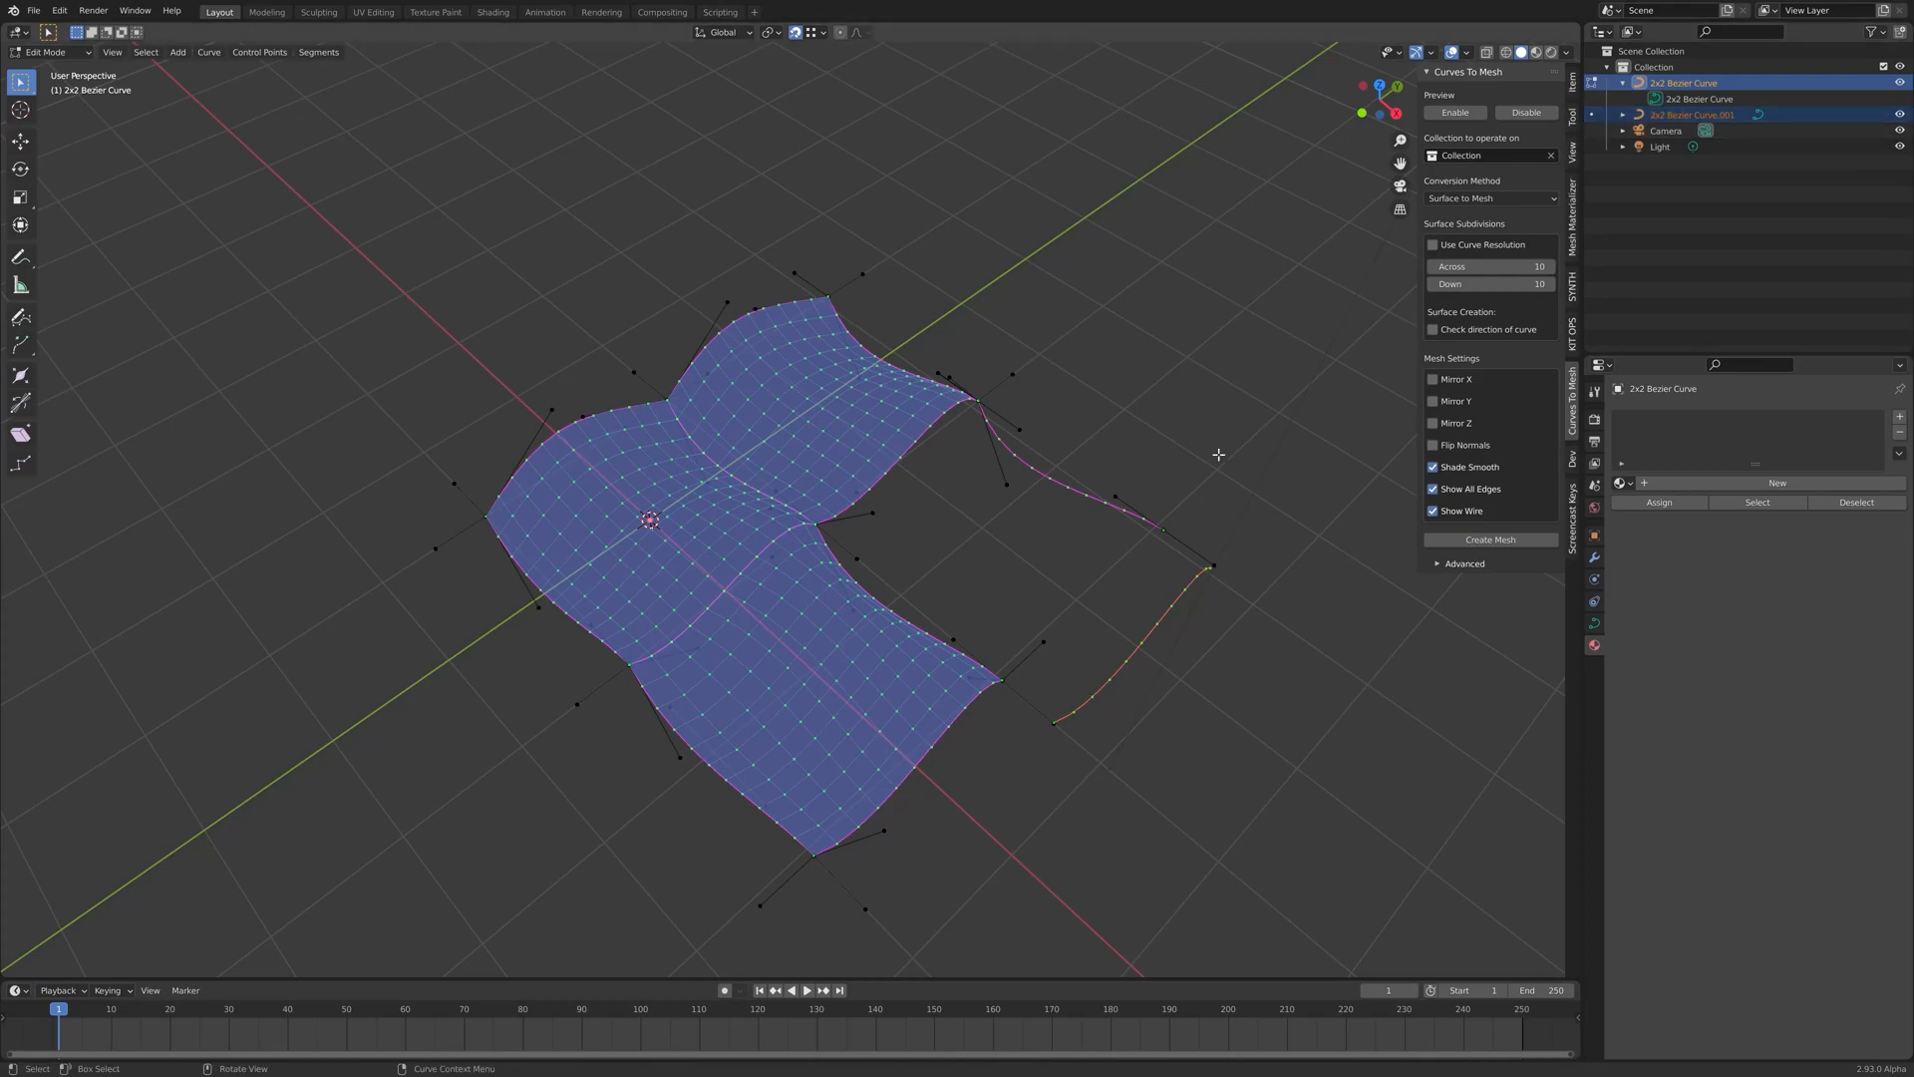
{"action": "key", "text": "Tab"}
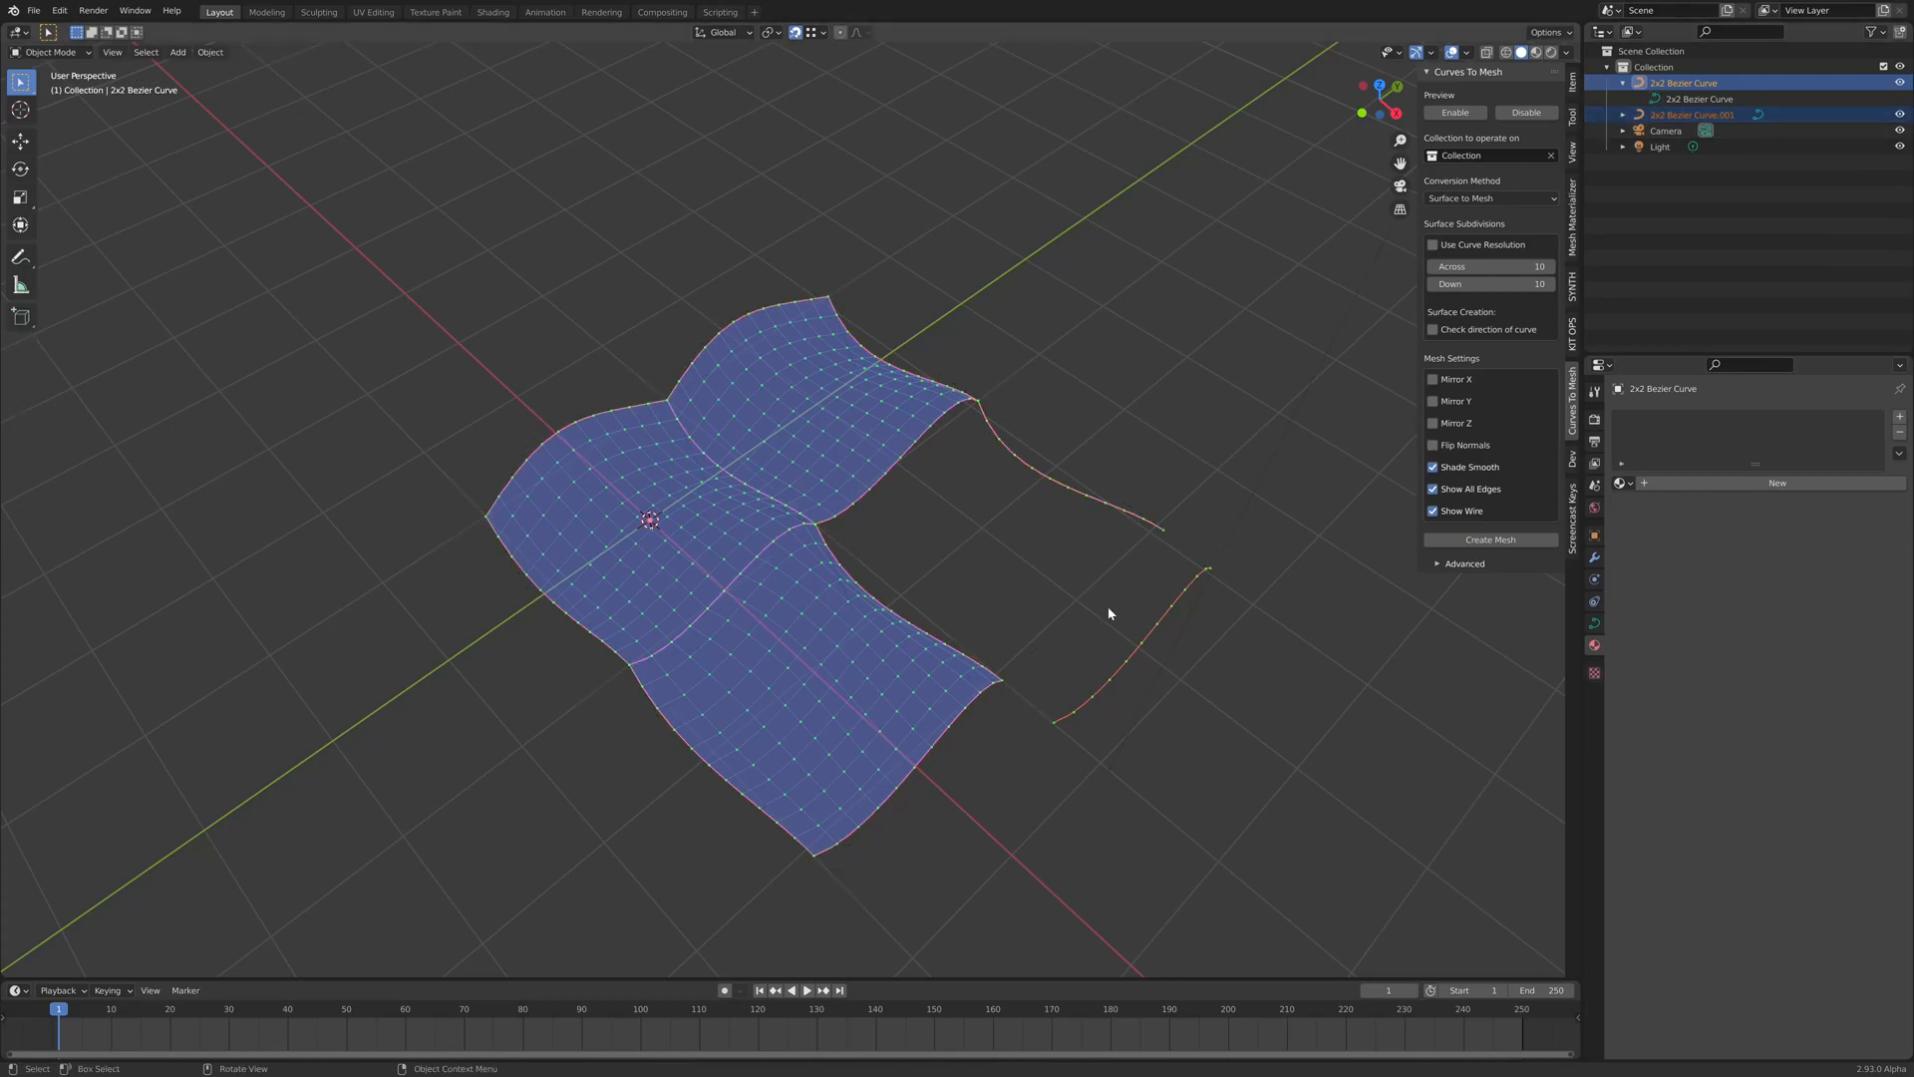
Move the separated curve object well clear of the surface patches, out beyond the open fourth patch
{"action": "left_click", "coordinate": [1169, 612]}
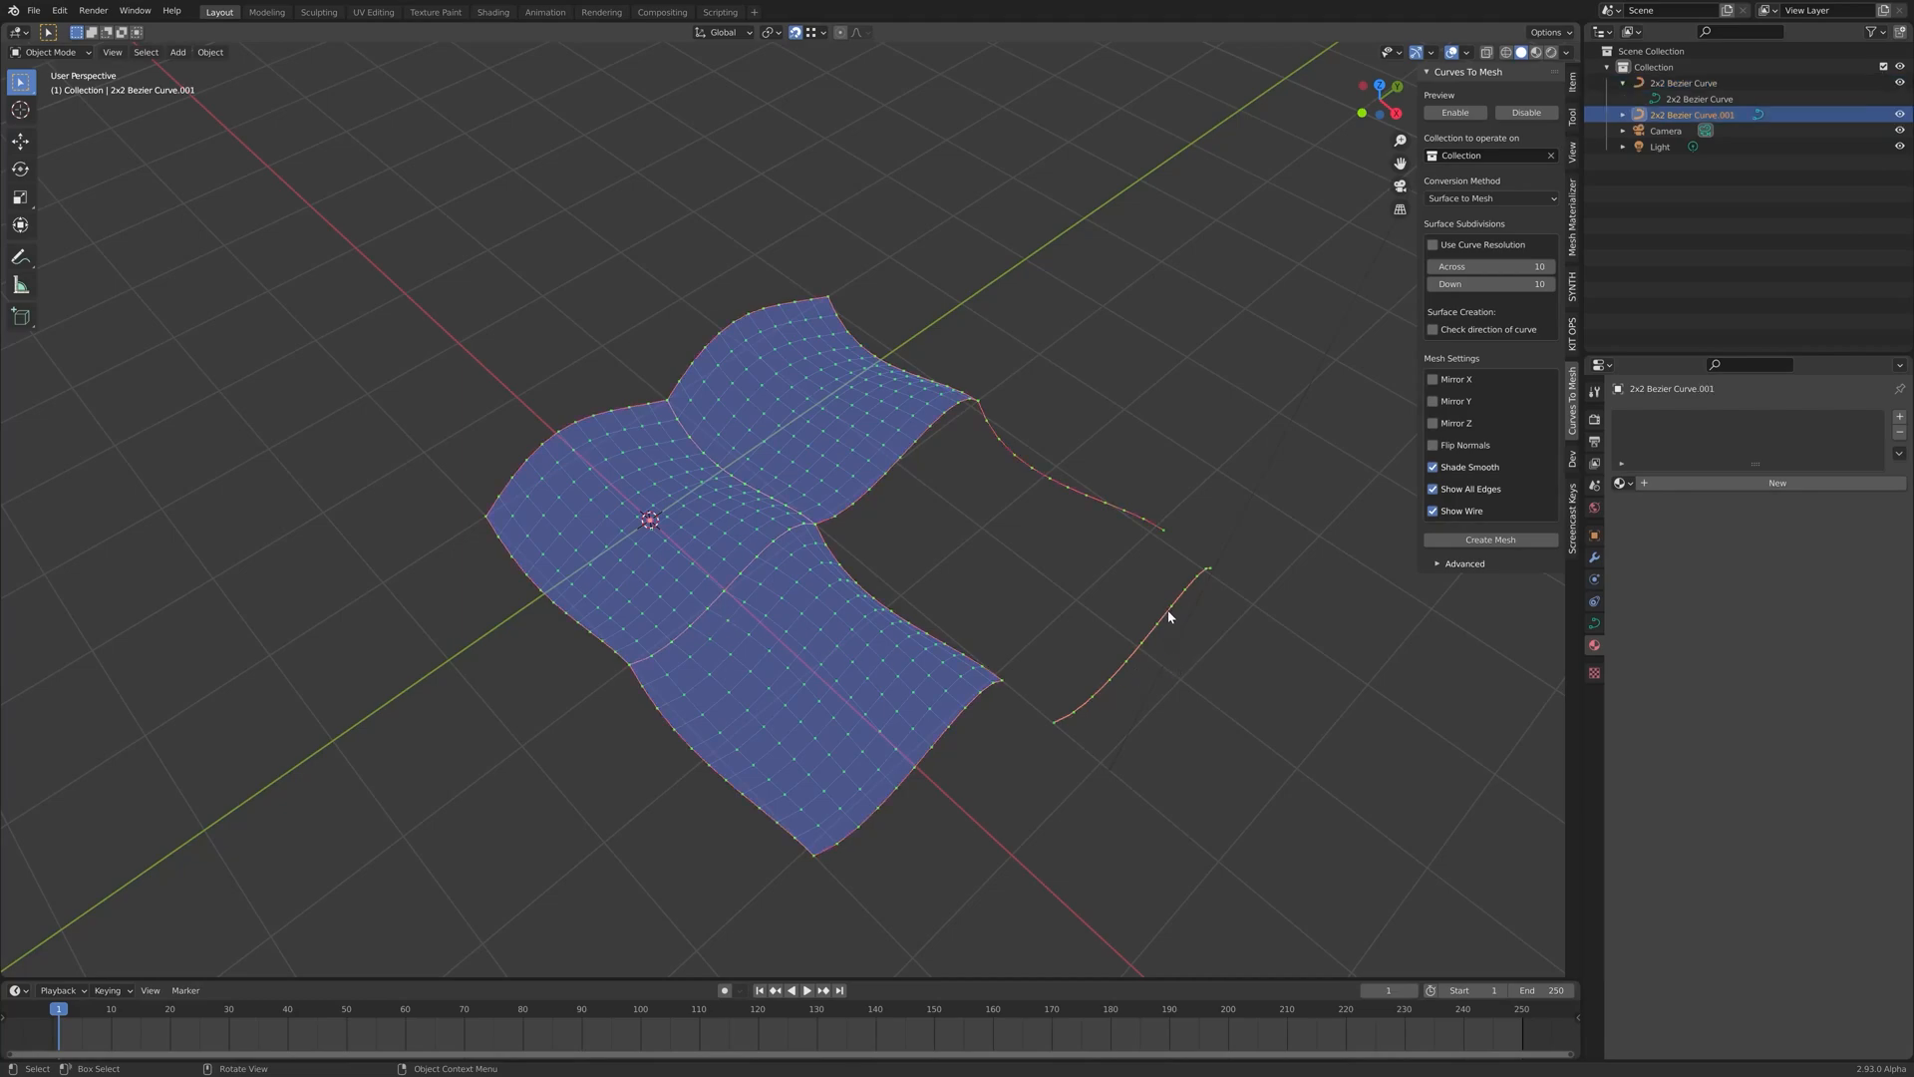
{"action": "key", "text": "g"}
{"action": "left_click", "coordinate": [1042, 179]}
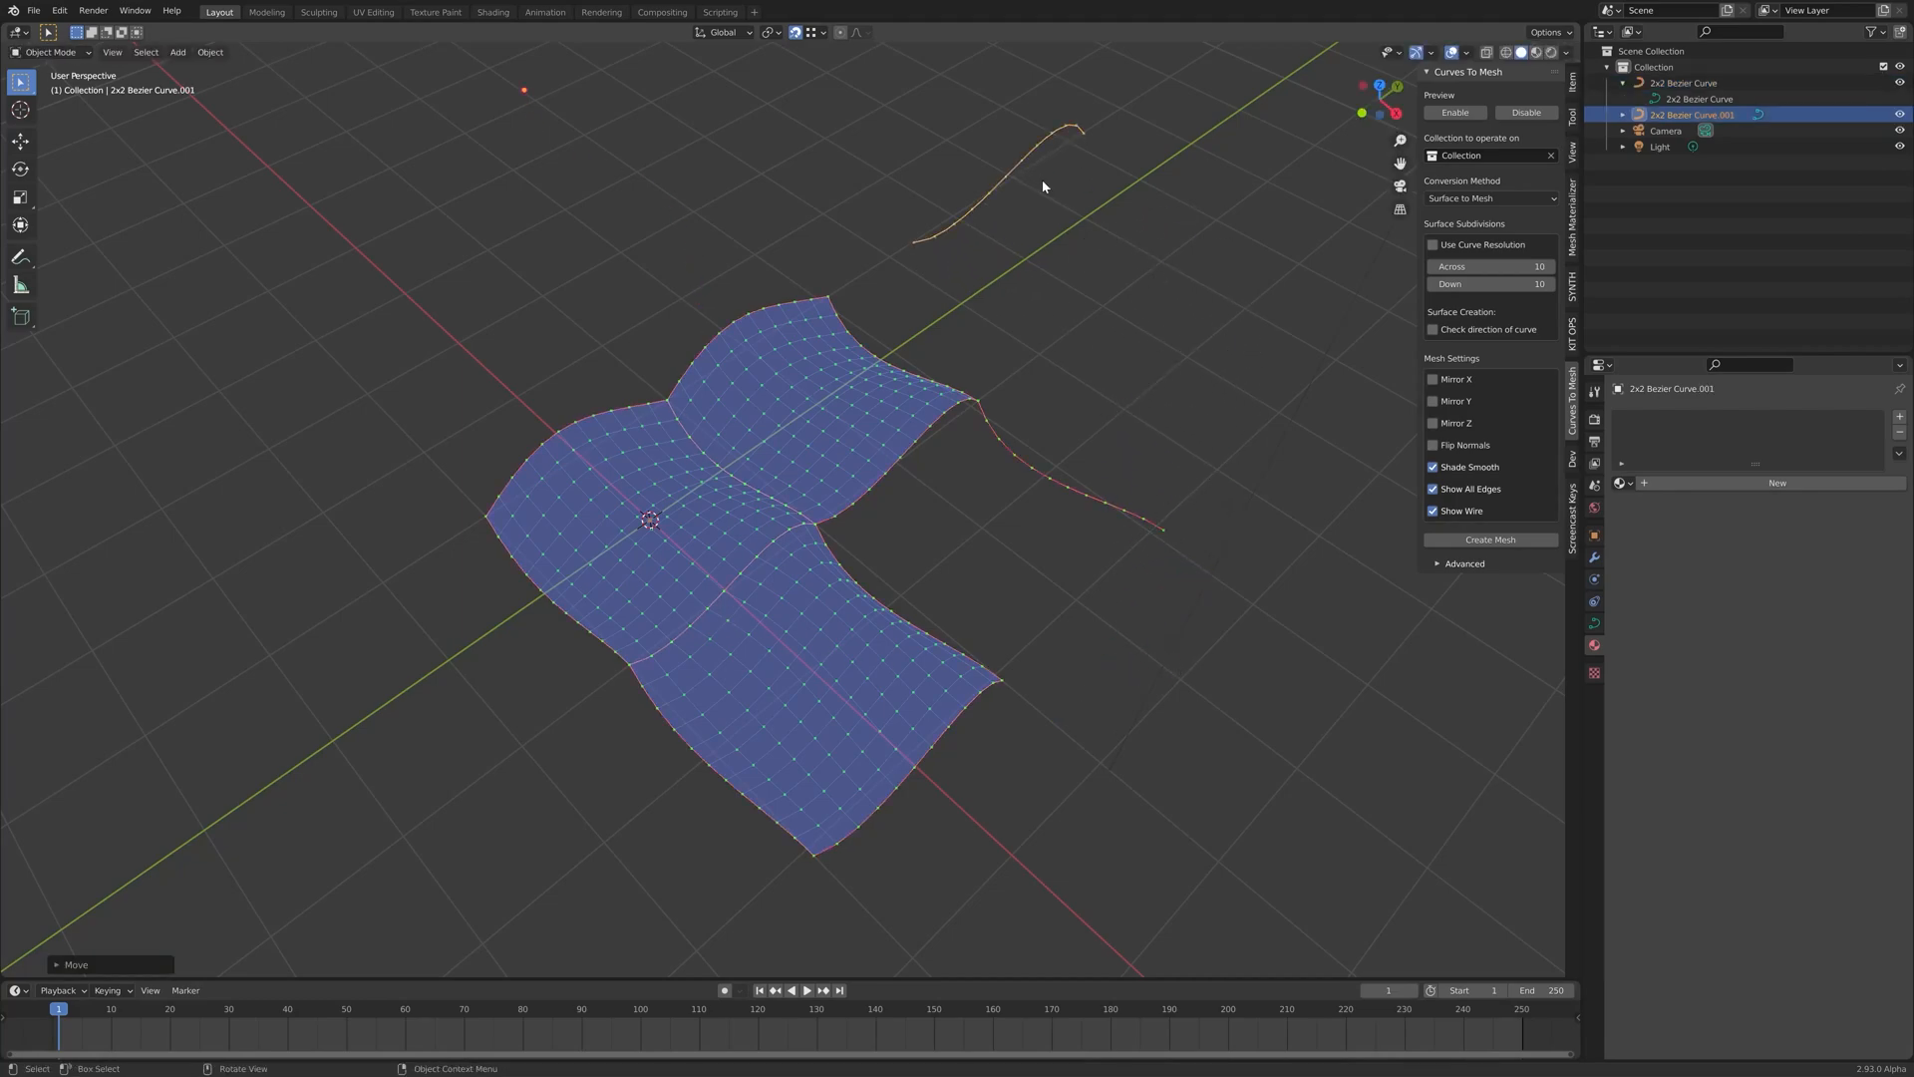
{"action": "key", "text": "g"}
{"action": "left_click", "coordinate": [1027, 394]}
{"action": "left_click", "coordinate": [986, 416]}
{"action": "left_click", "coordinate": [1254, 350]}
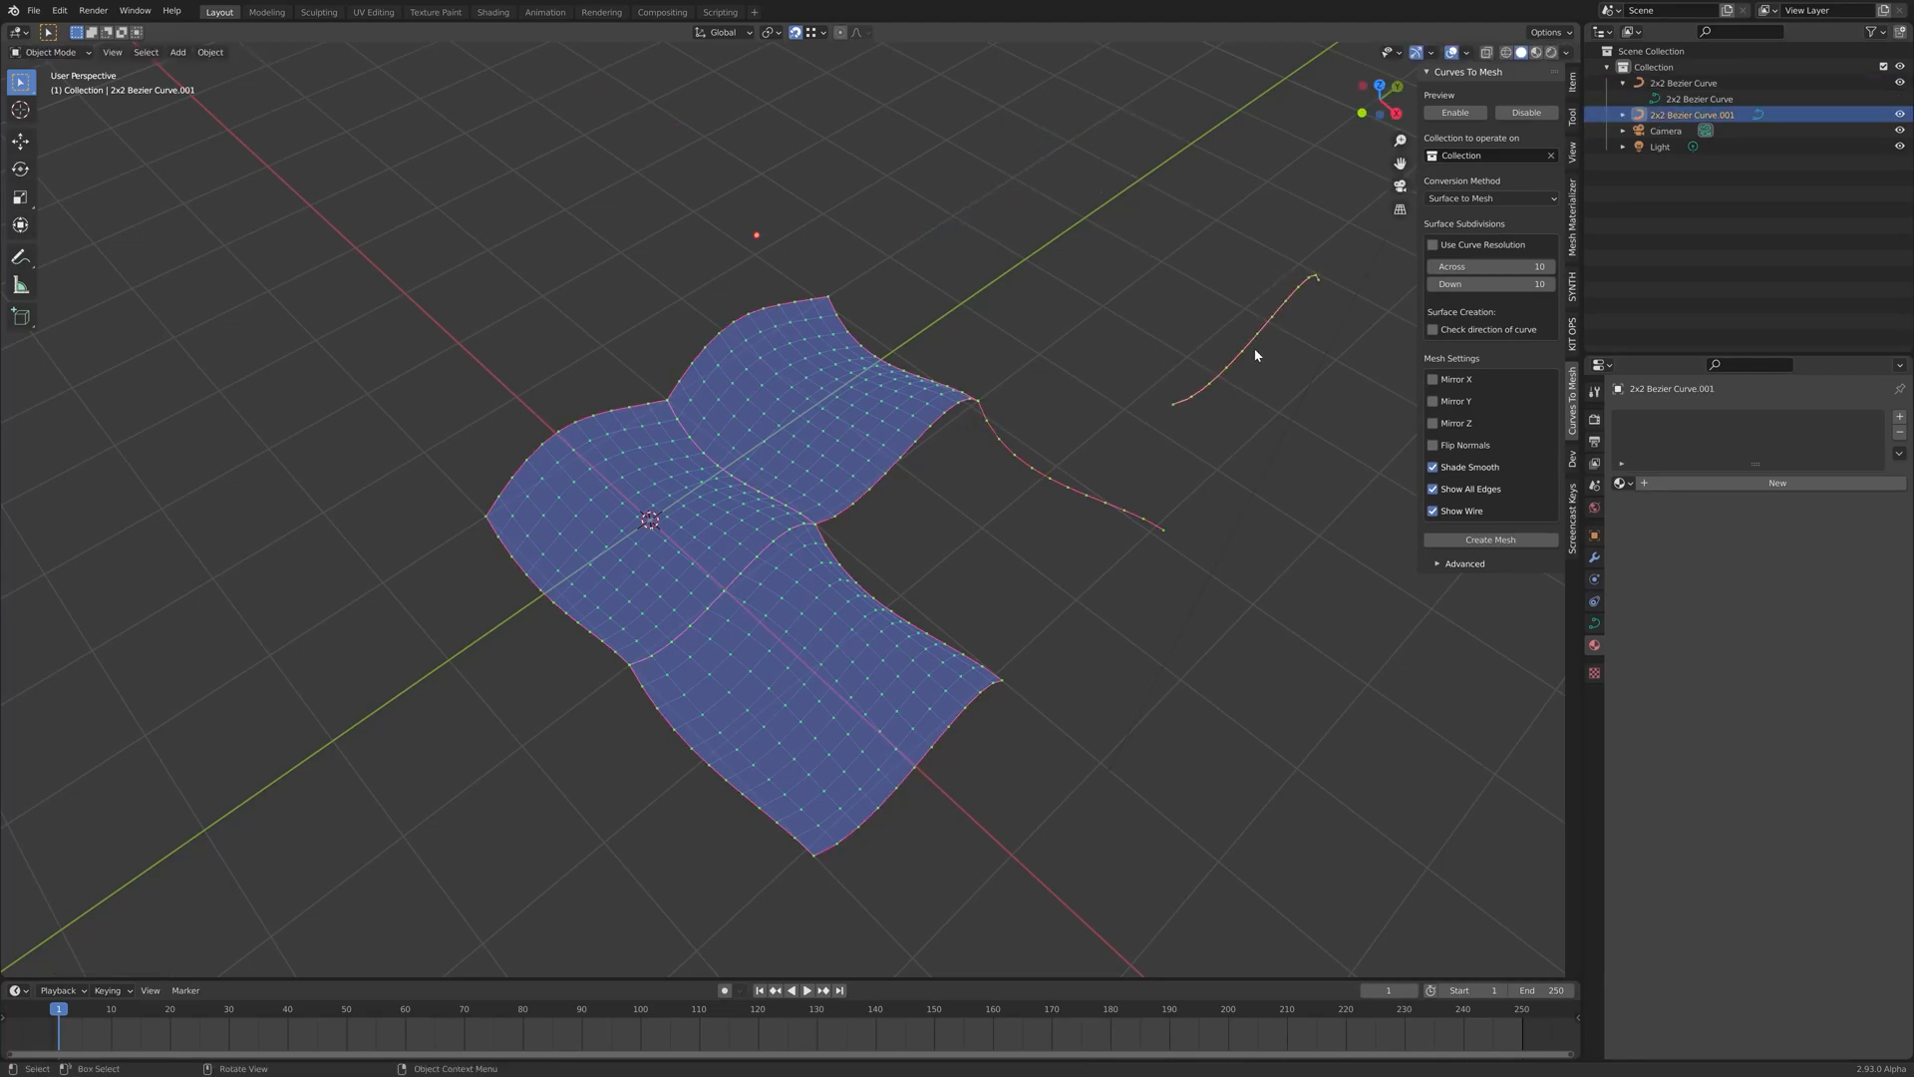
Inspect the main and separated curve objects by selecting each with the surface preview disabled, and re-enable the preview
{"action": "left_click", "coordinate": [1527, 113]}
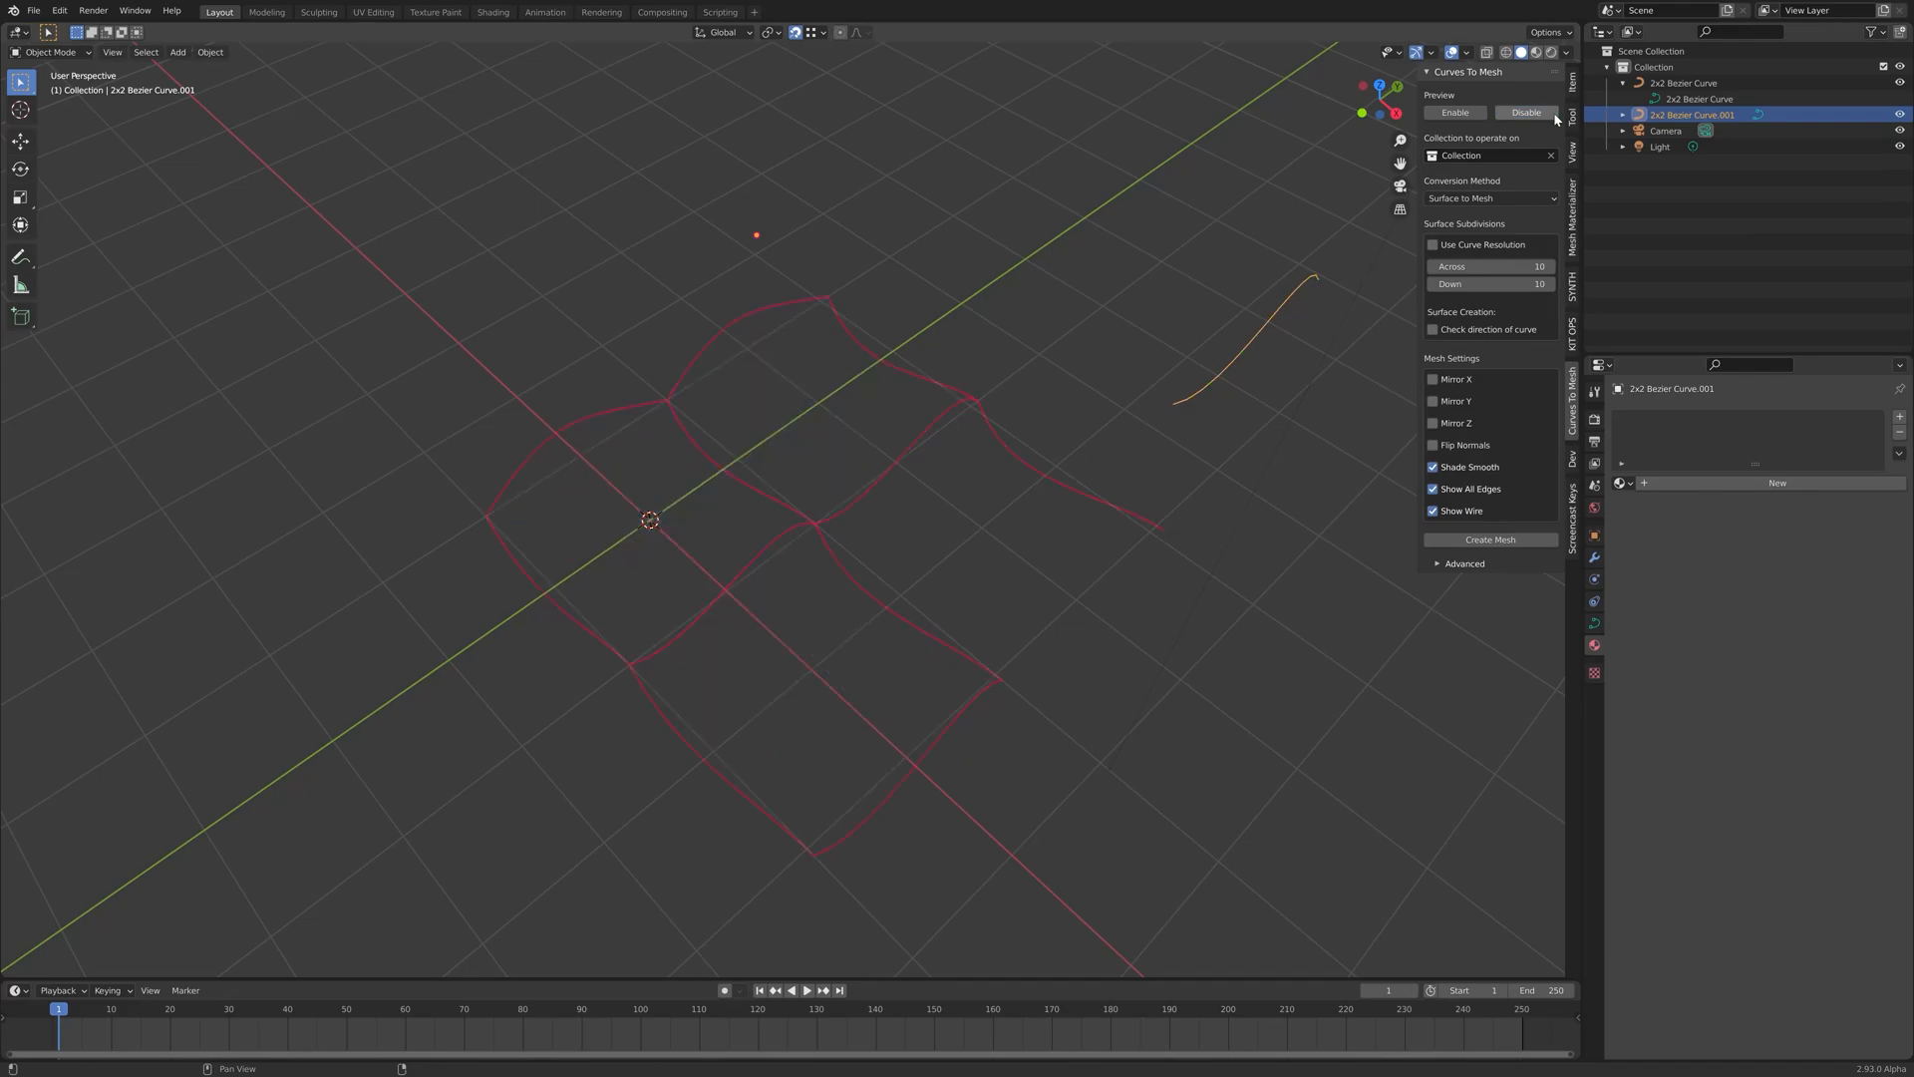
{"action": "left_click", "coordinate": [982, 416]}
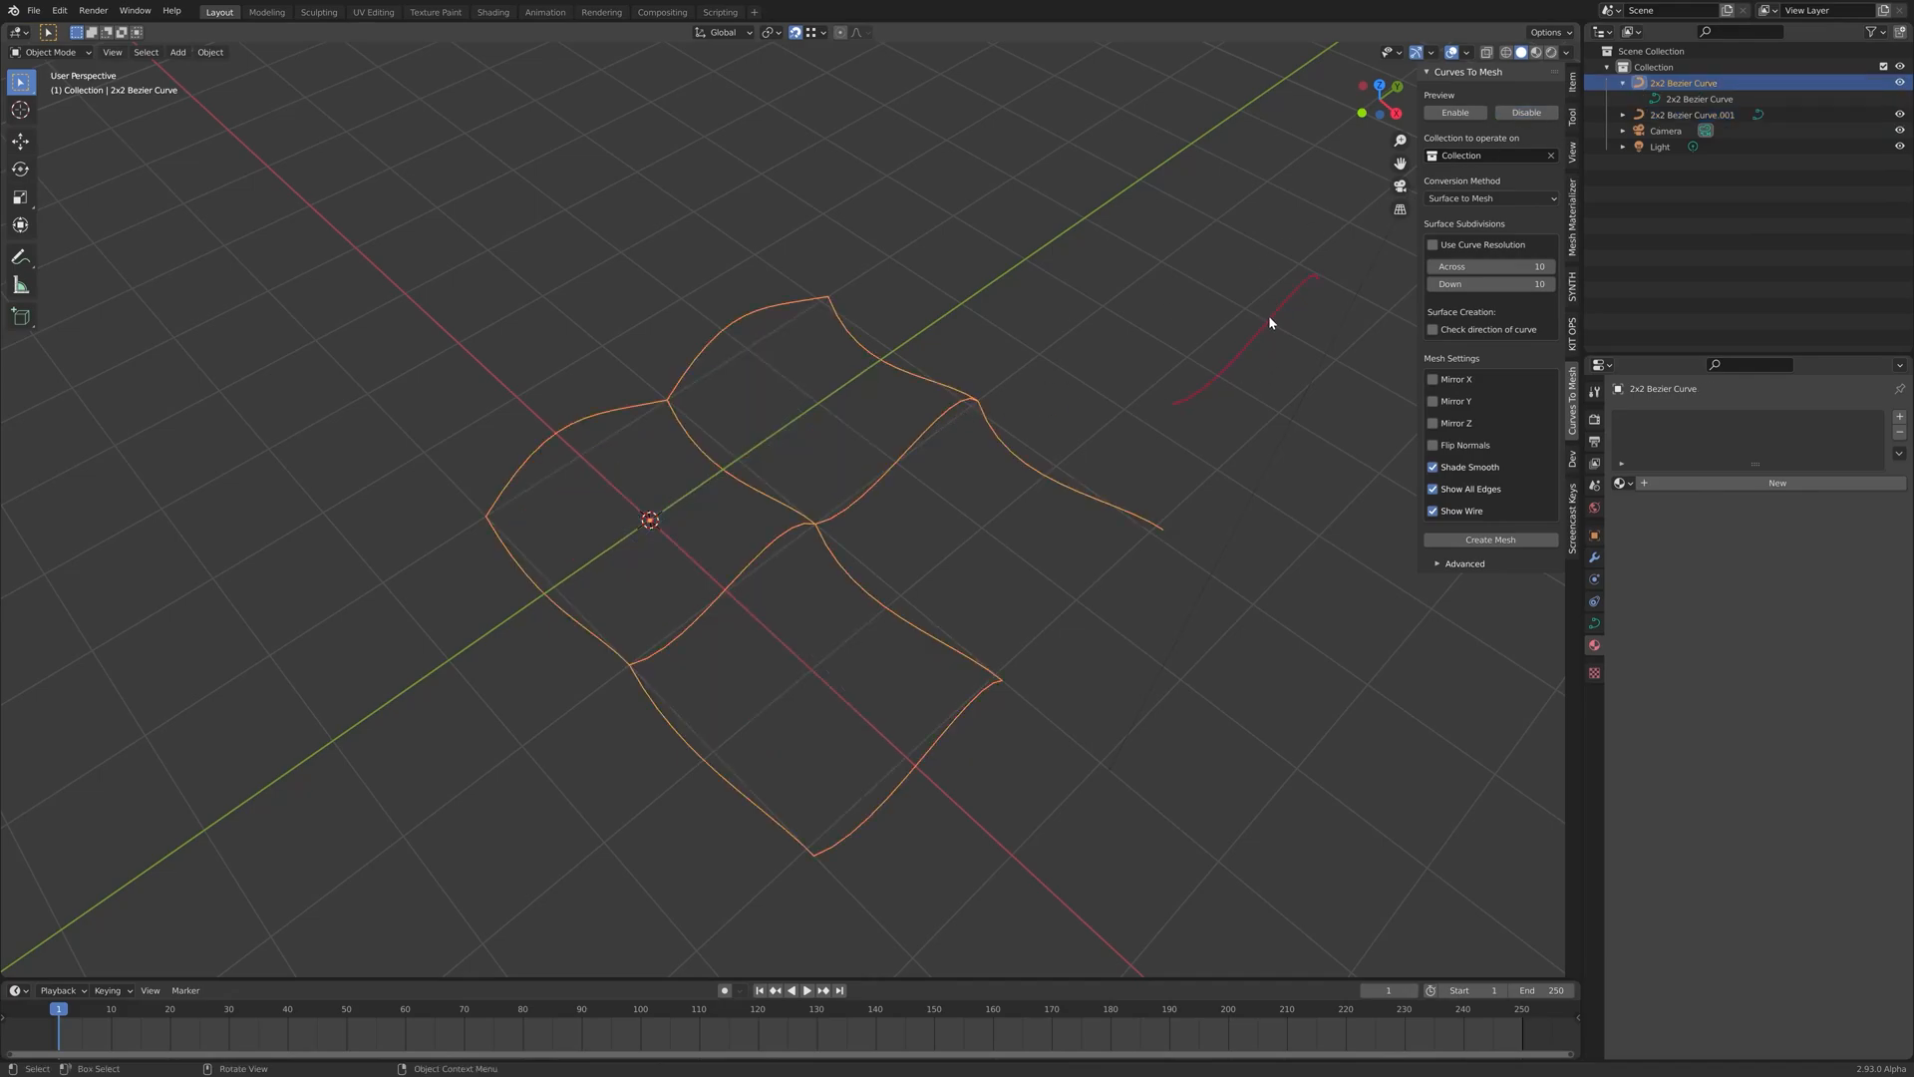
{"action": "left_click", "coordinate": [1270, 323]}
{"action": "left_click", "coordinate": [972, 403]}
{"action": "left_click", "coordinate": [1469, 116]}
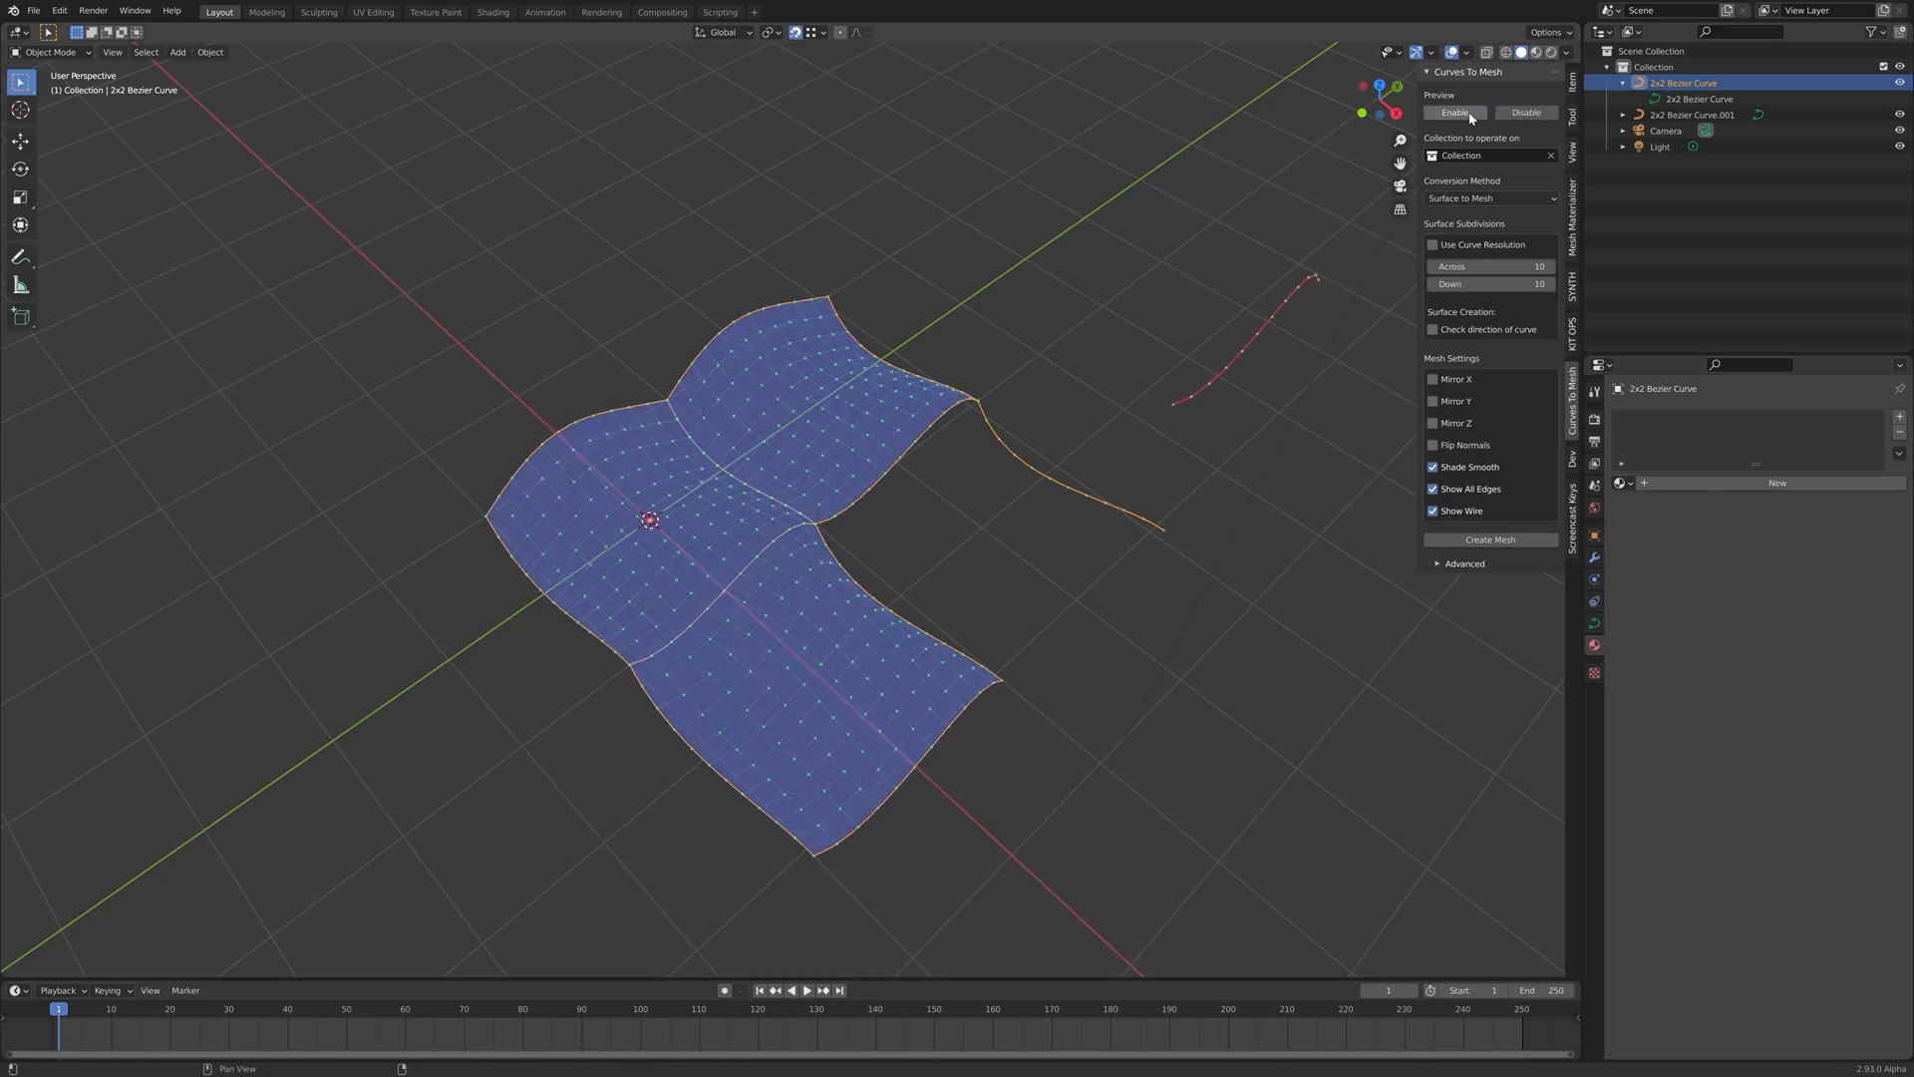
{"action": "left_click", "coordinate": [1299, 292]}
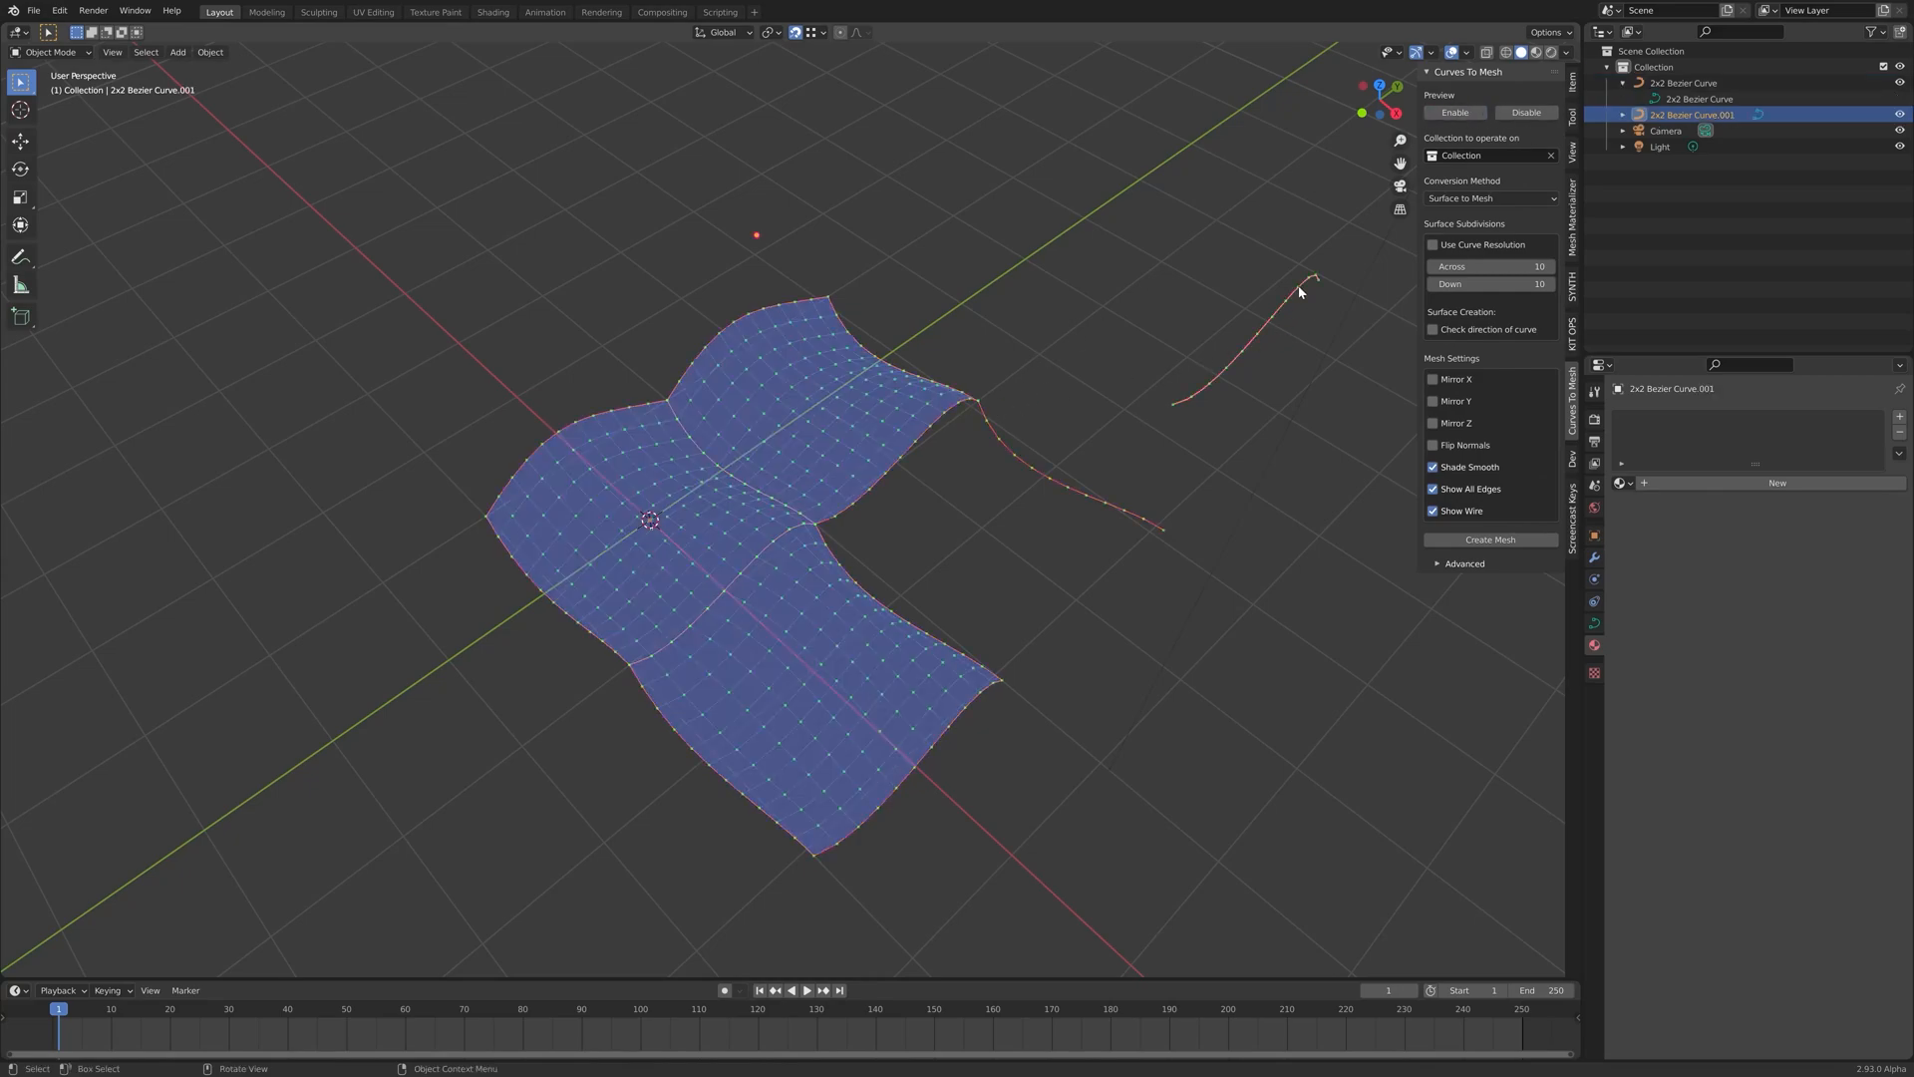
Move the separated curve object back to the open fourth patch and snap its two end points to the patch's open corners
{"action": "left_click_drag", "start_coordinate": [1299, 291], "coordinate": [1177, 576]}
{"action": "key", "text": "Tab"}
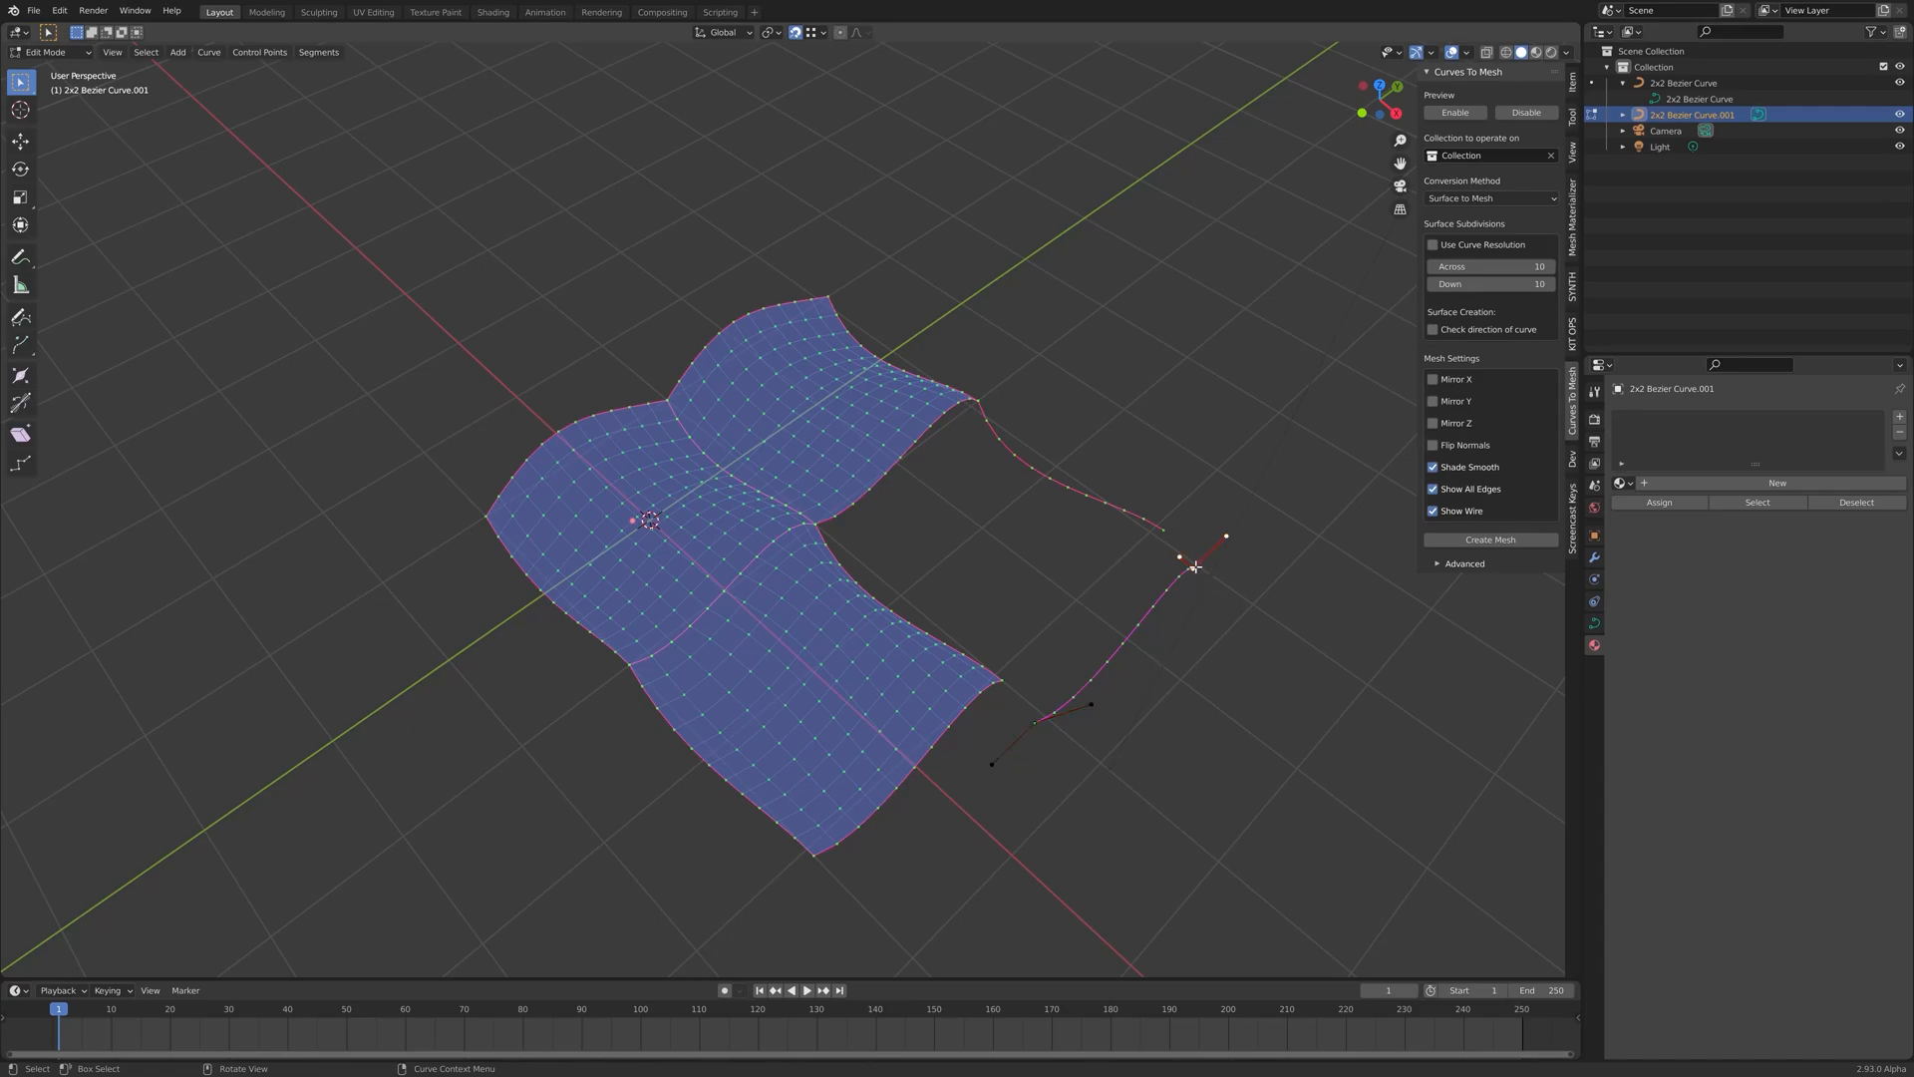
{"action": "key", "text": "g"}
{"action": "left_click", "coordinate": [1178, 539]}
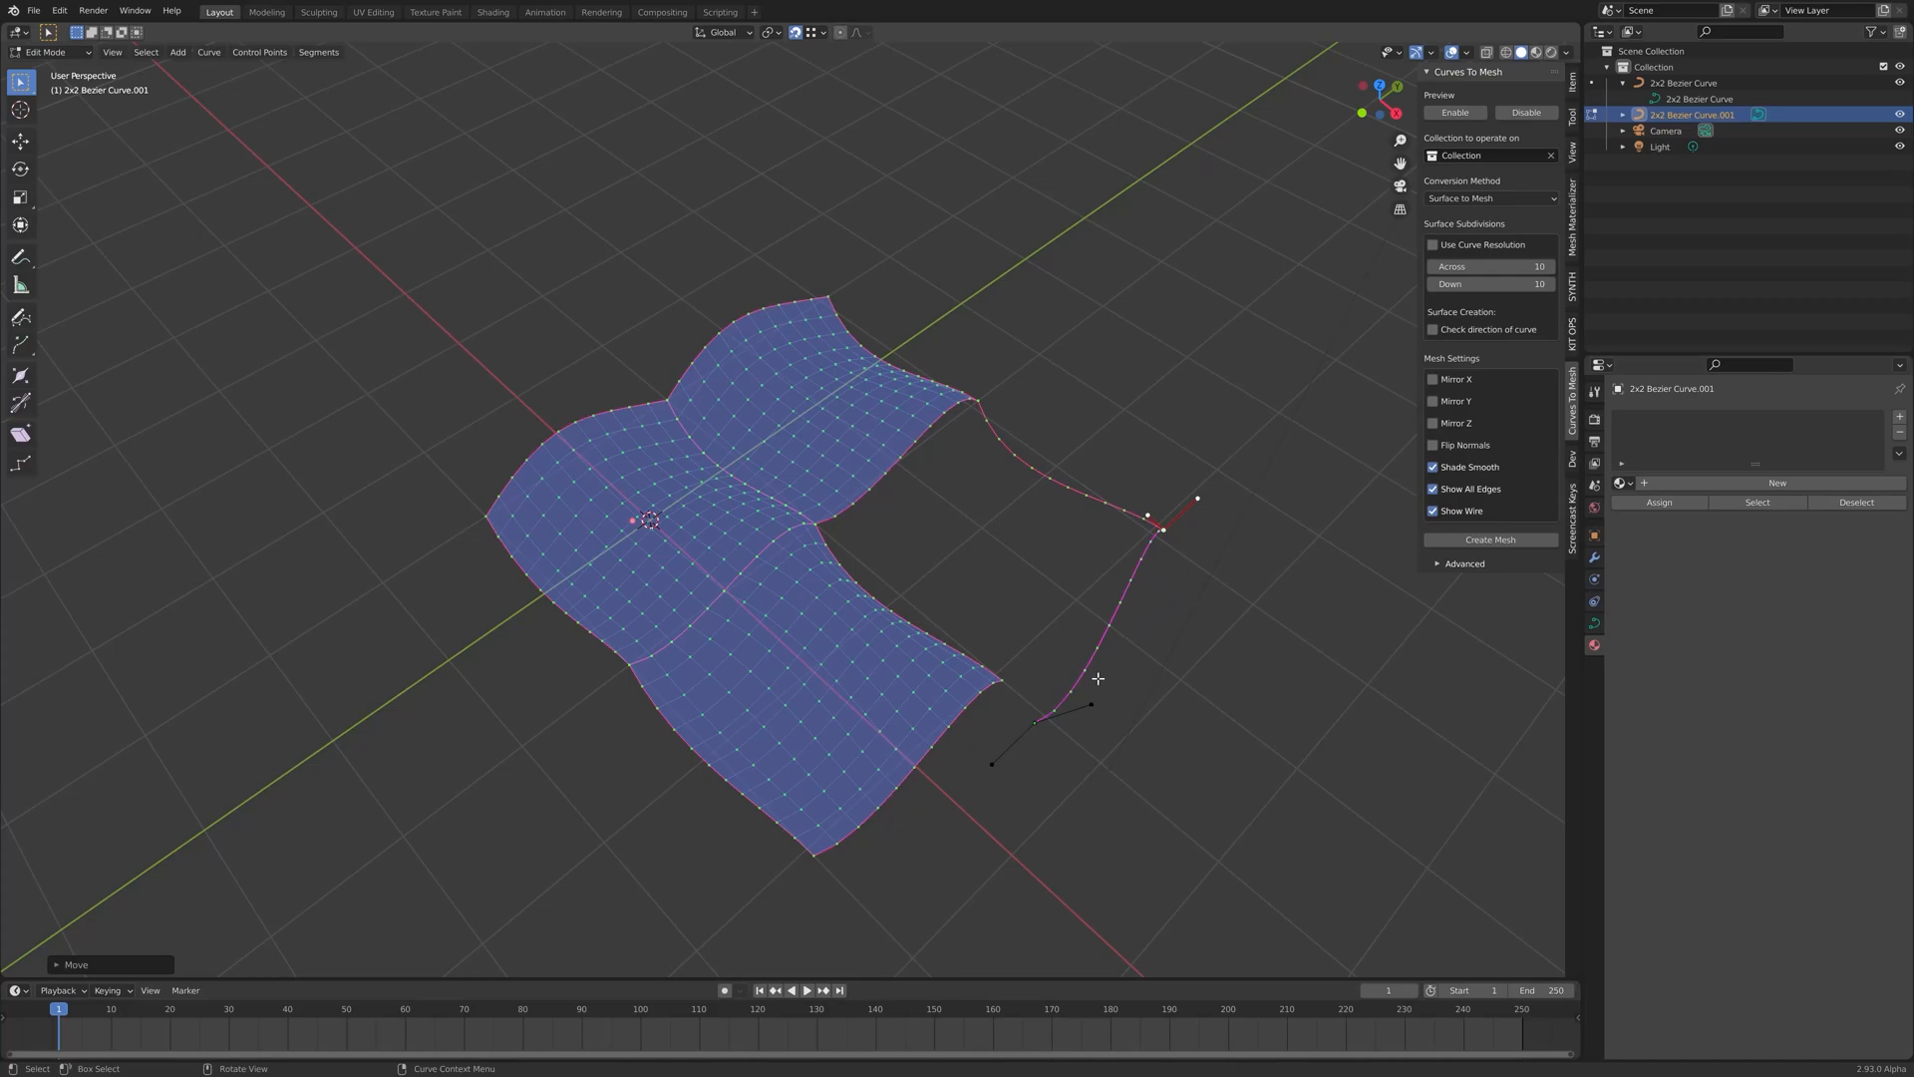
{"action": "left_click", "coordinate": [1035, 721]}
{"action": "key", "text": "g"}
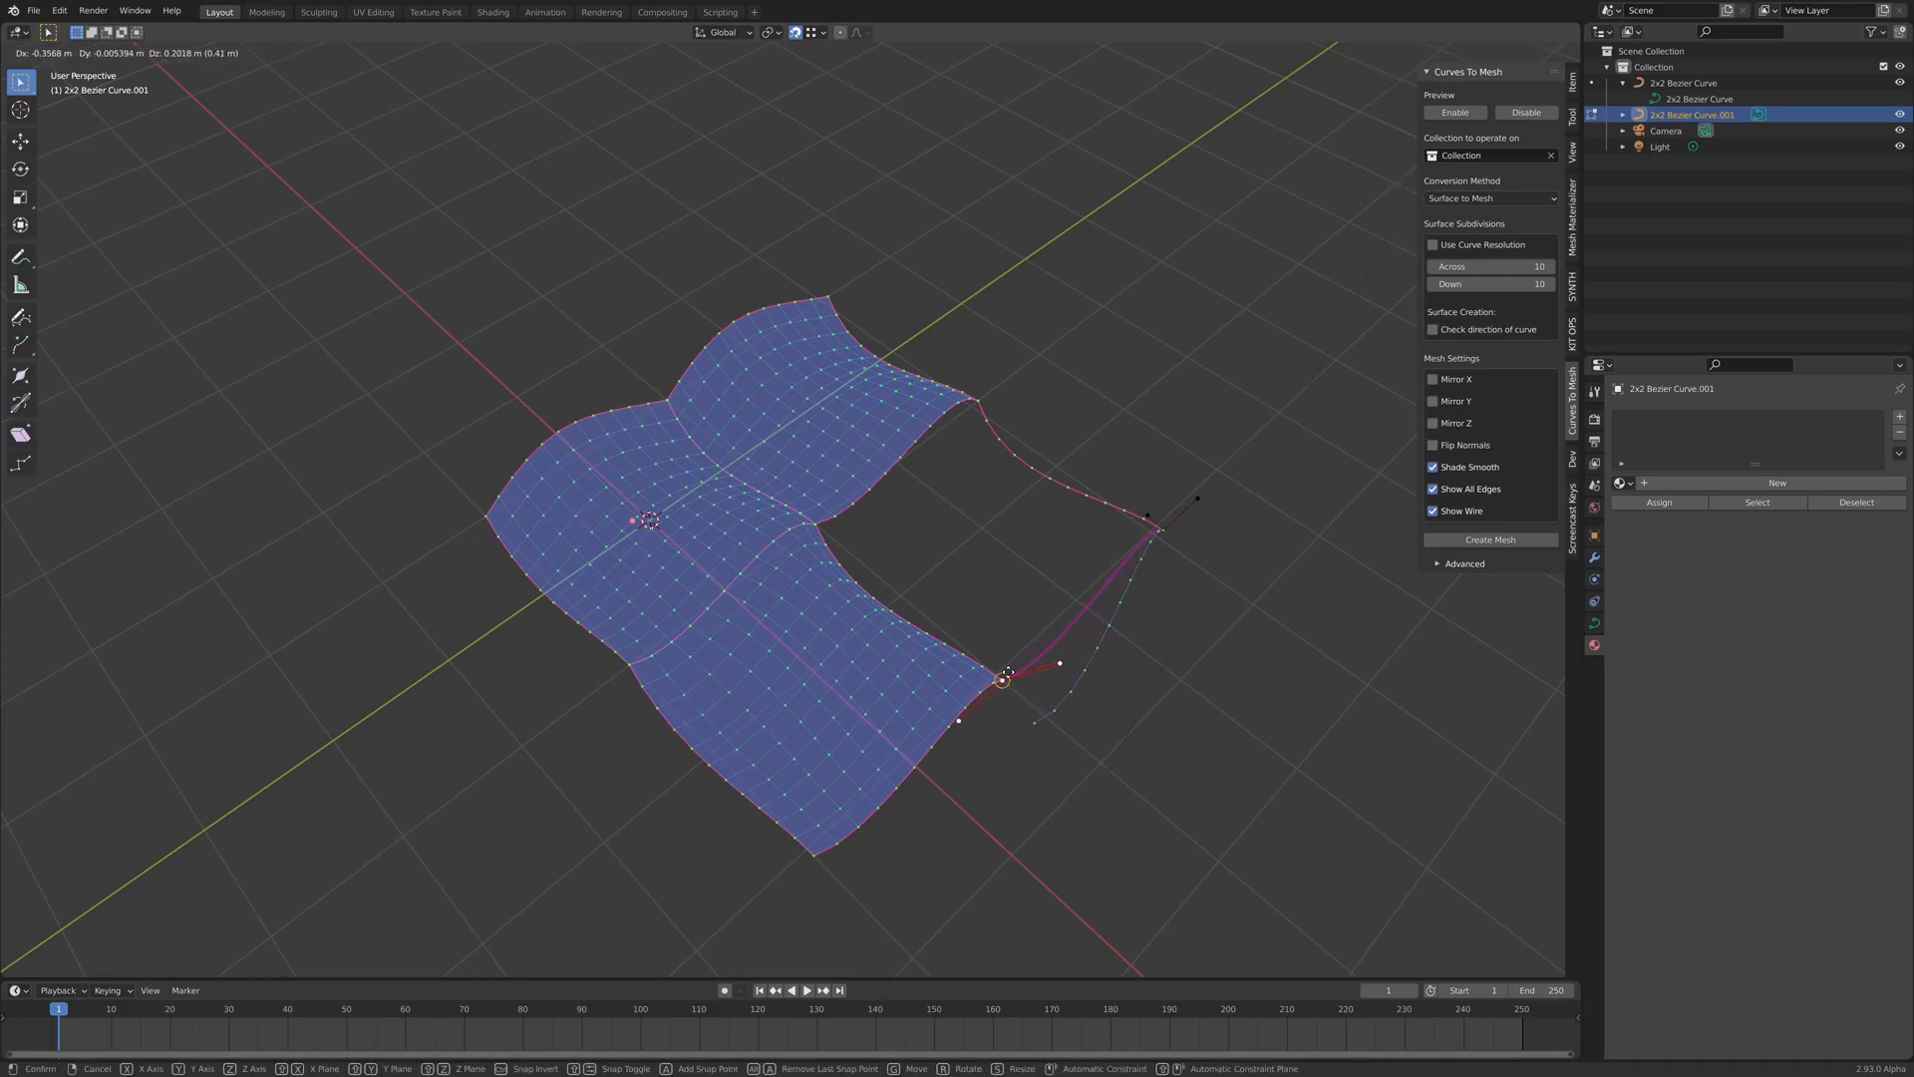
{"action": "left_click", "coordinate": [1008, 673]}
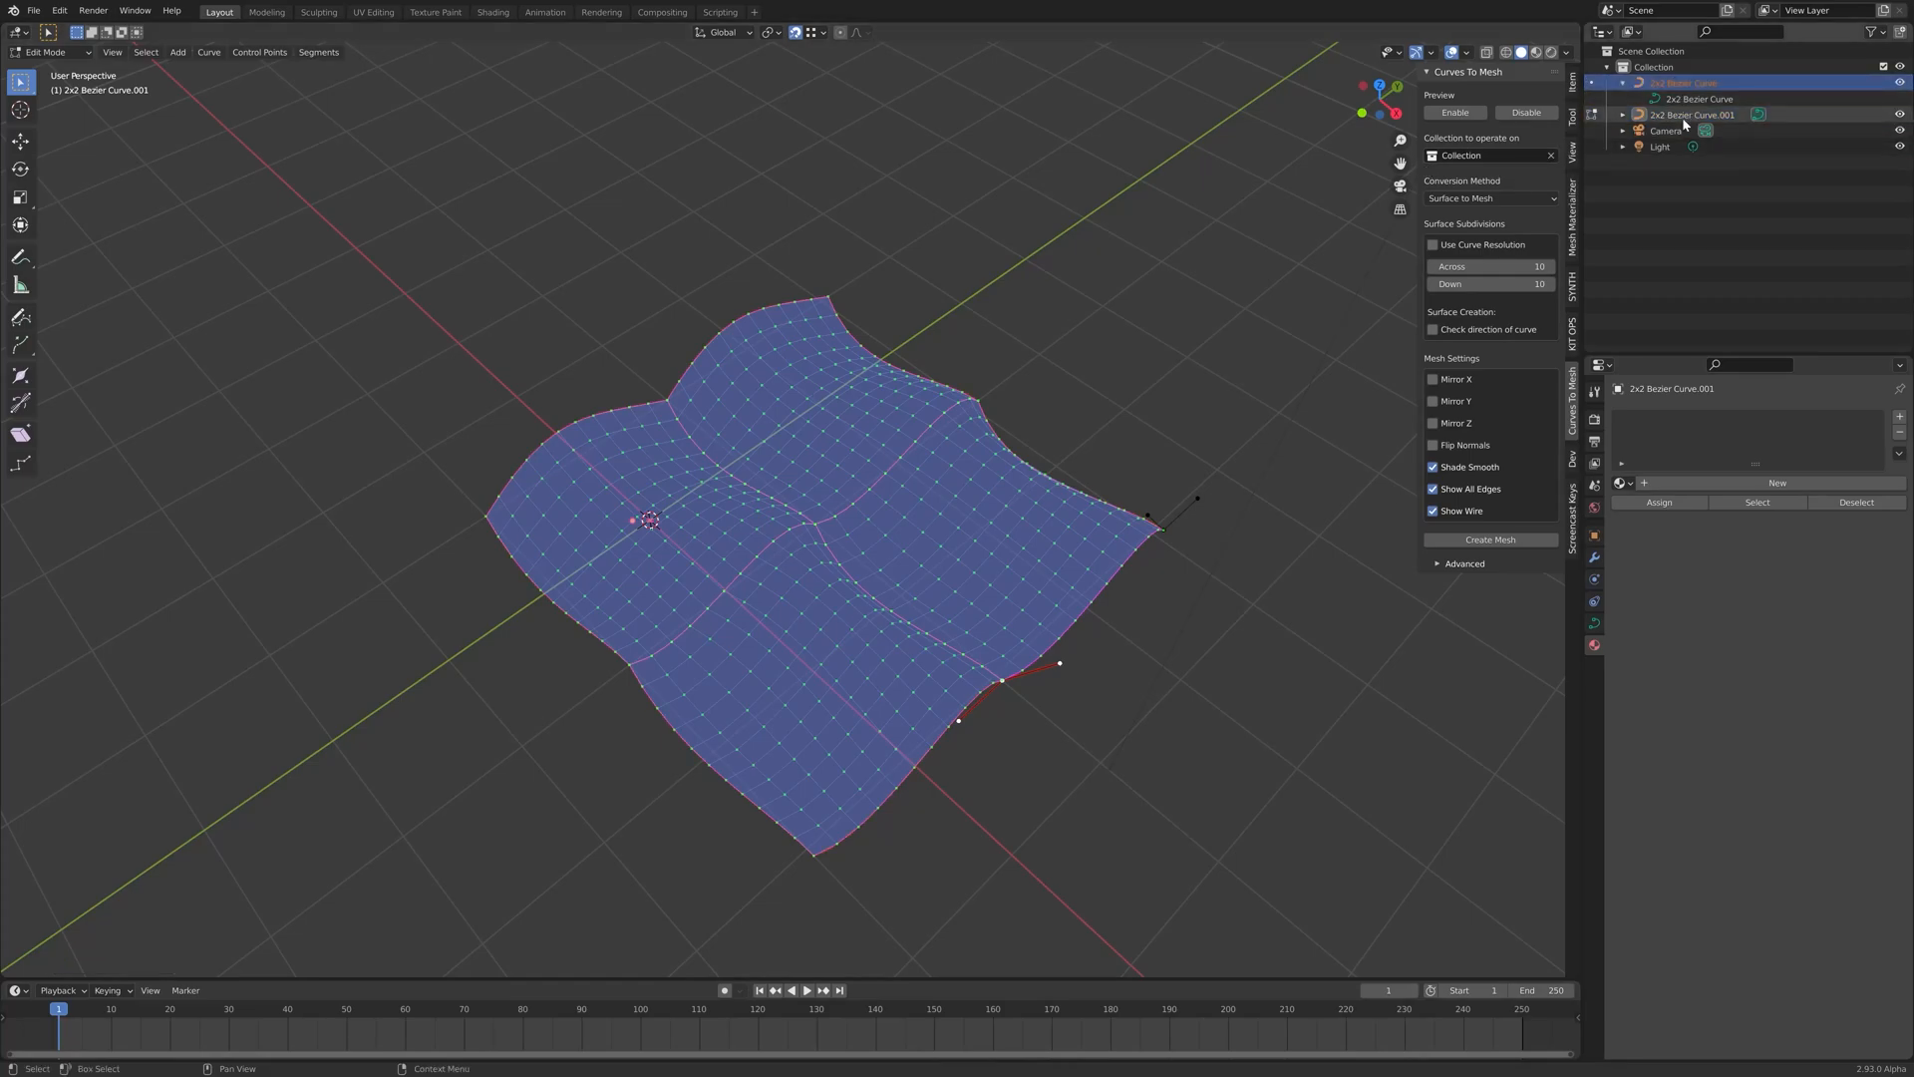
Extend the separated edge curve's handle at the corner shared with the neighbouring patch outward along the surface edge
{"action": "left_click", "coordinate": [1687, 84]}
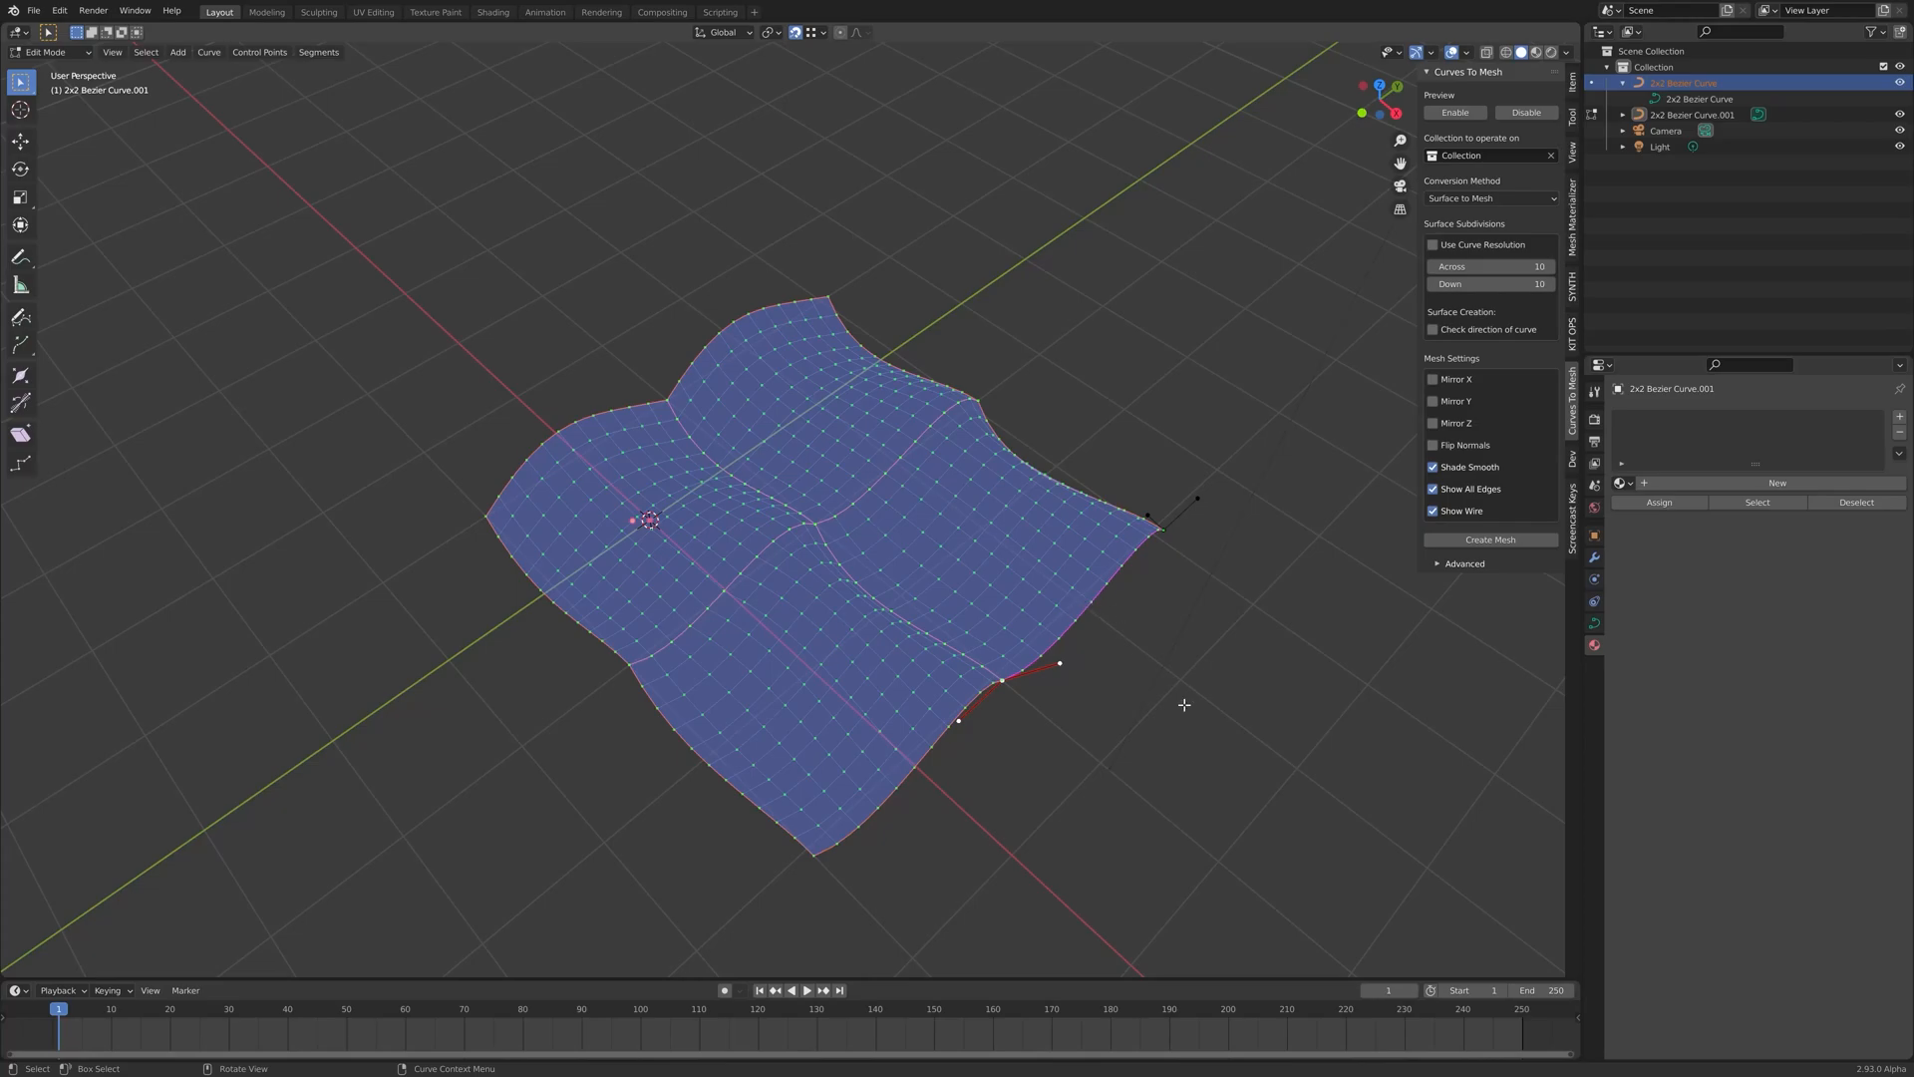
{"action": "middle_click_drag", "start_coordinate": [1185, 705], "coordinate": [1038, 678]}
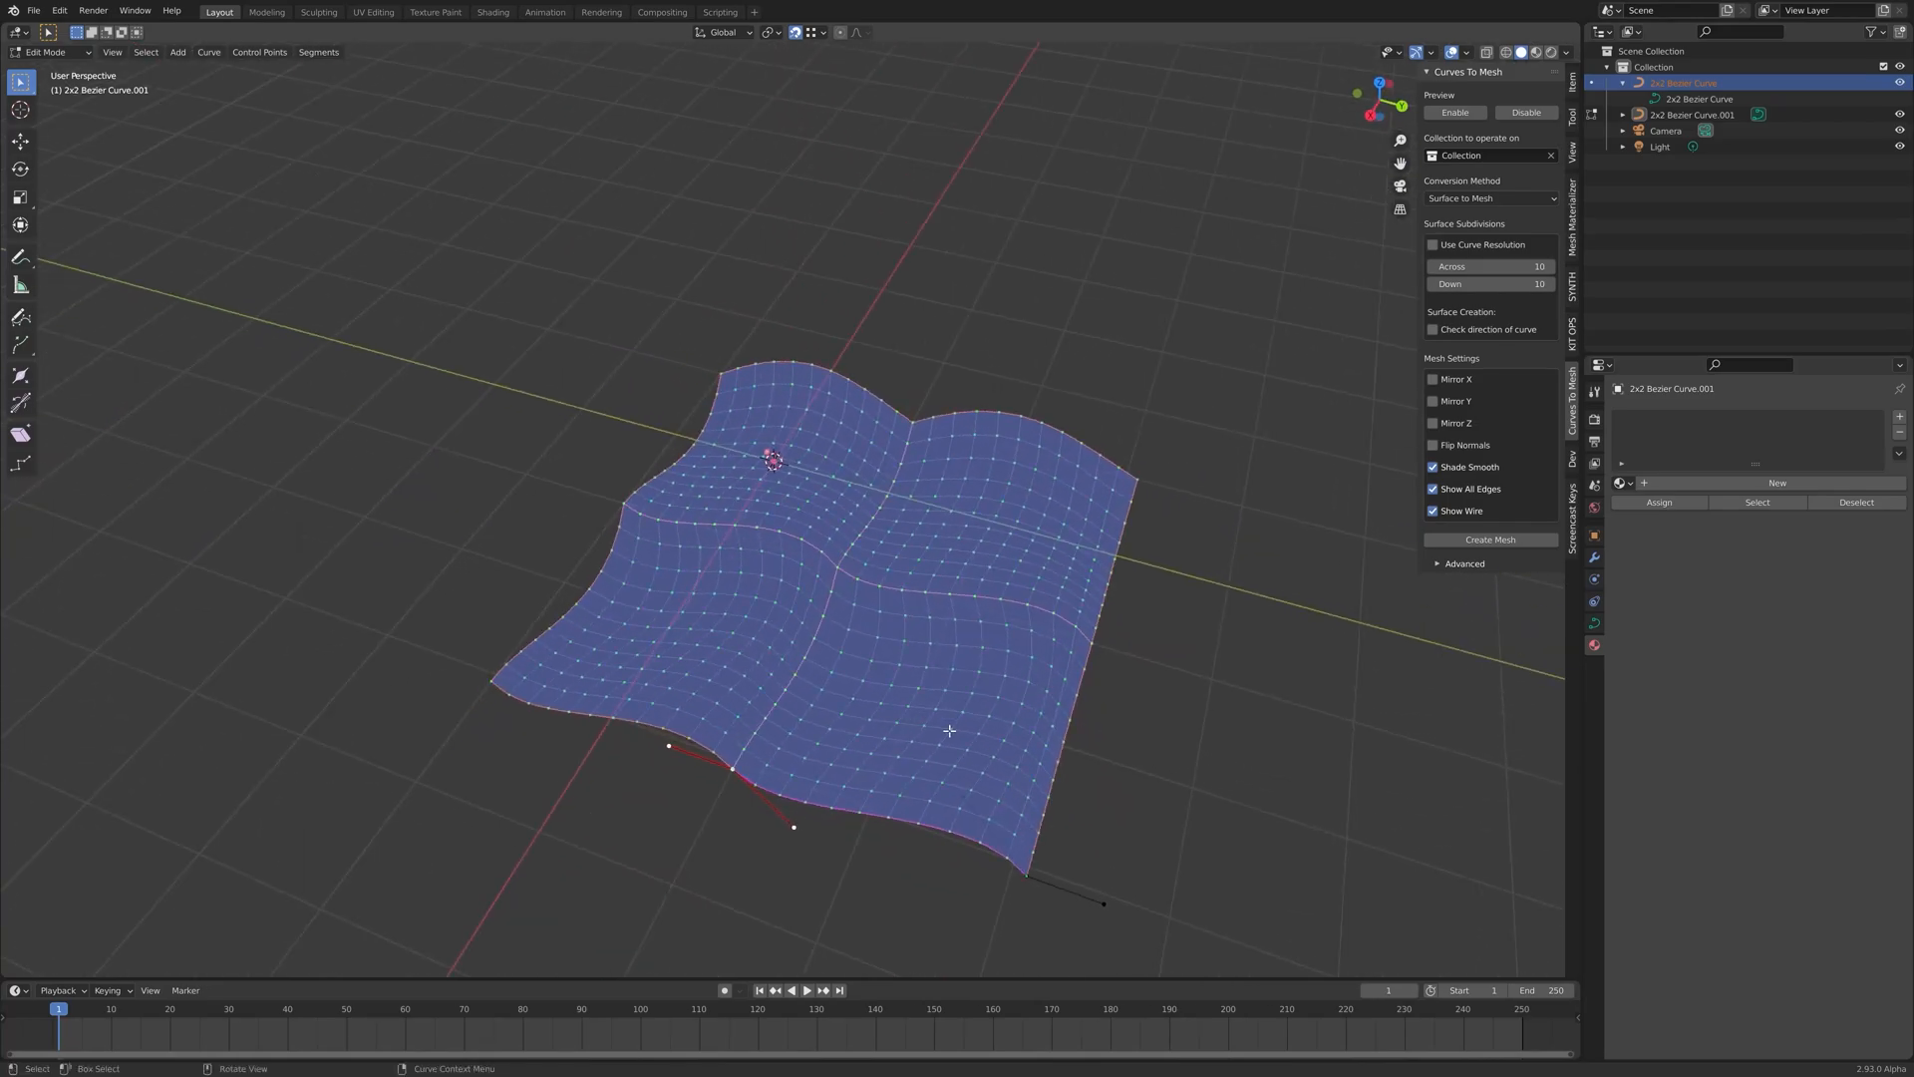
{"action": "middle_click_drag", "start_coordinate": [937, 840], "coordinate": [933, 724]}
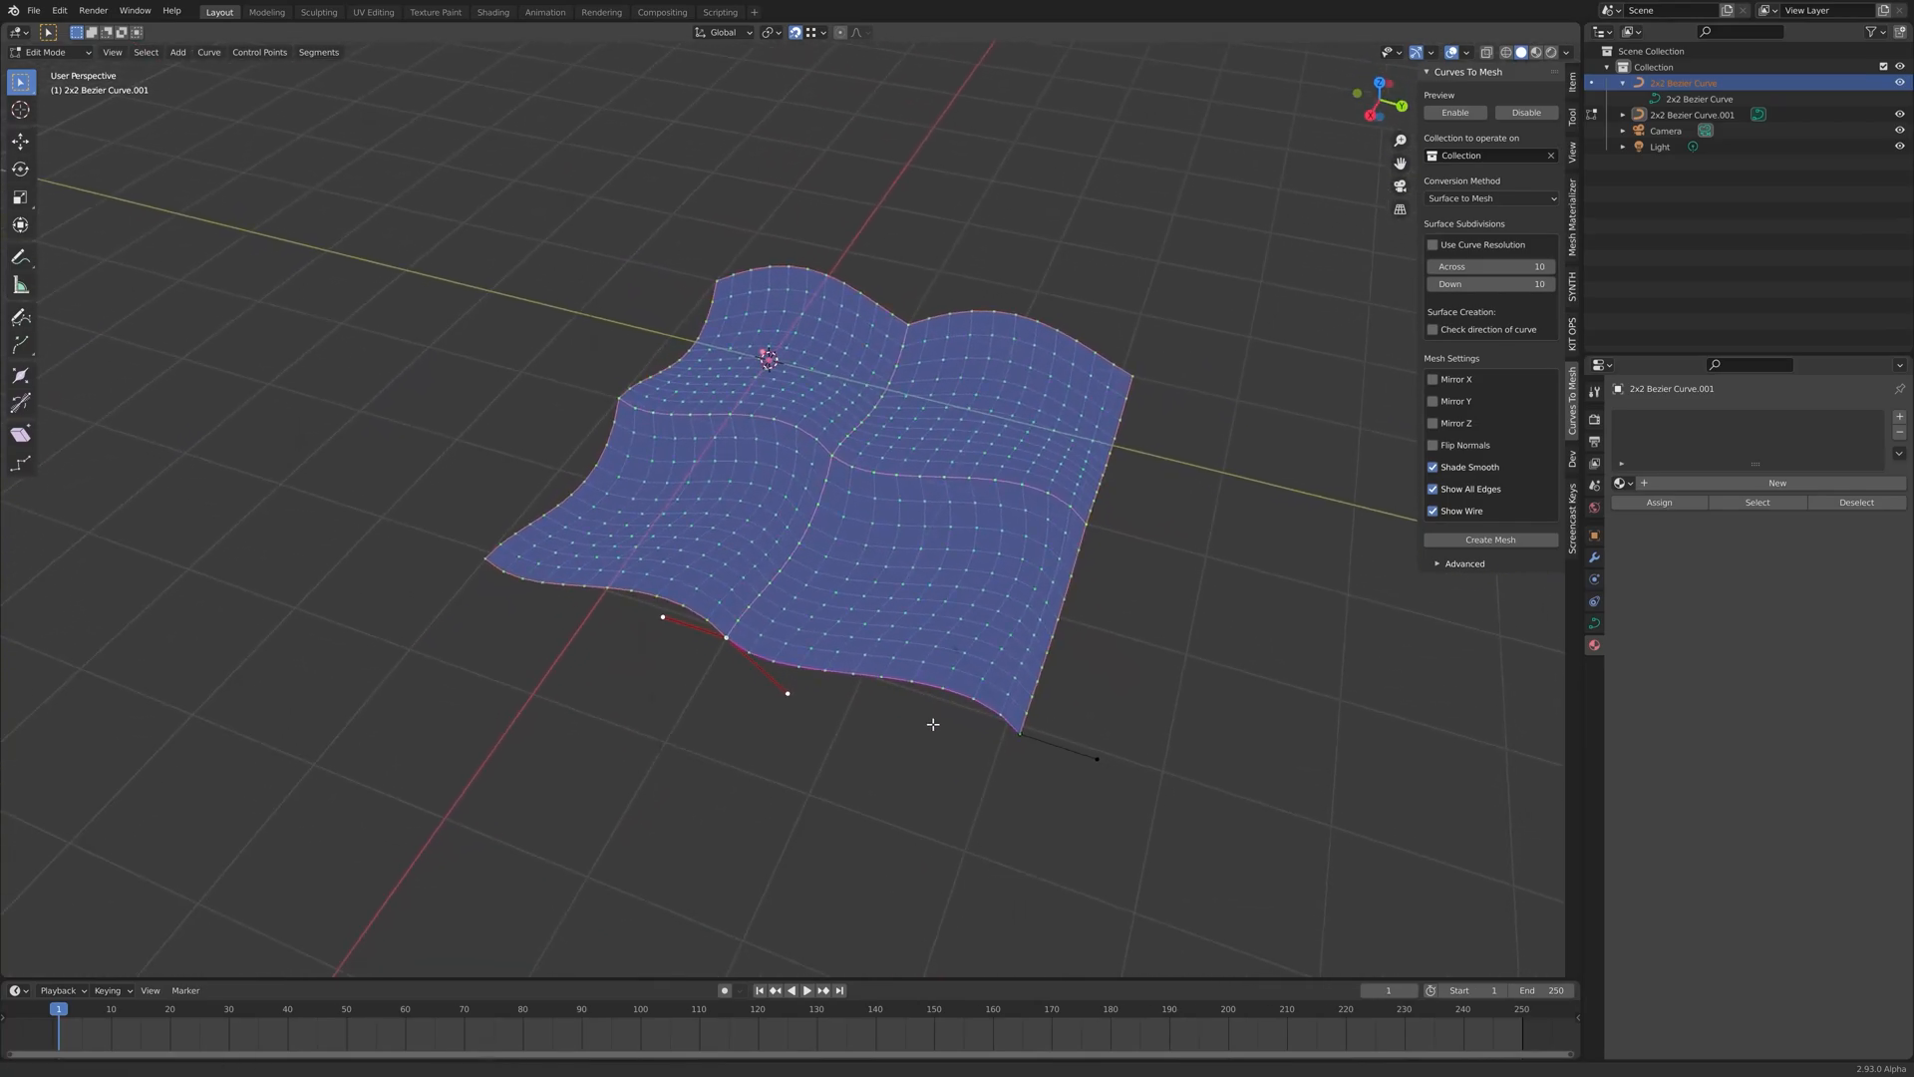
{"action": "key", "text": "ctrl+s"}
{"action": "scroll", "coordinate": [917, 773], "scroll_direction": "up", "scroll_amount": 2}
{"action": "middle_click_drag", "start_coordinate": [894, 798], "coordinate": [942, 825]}
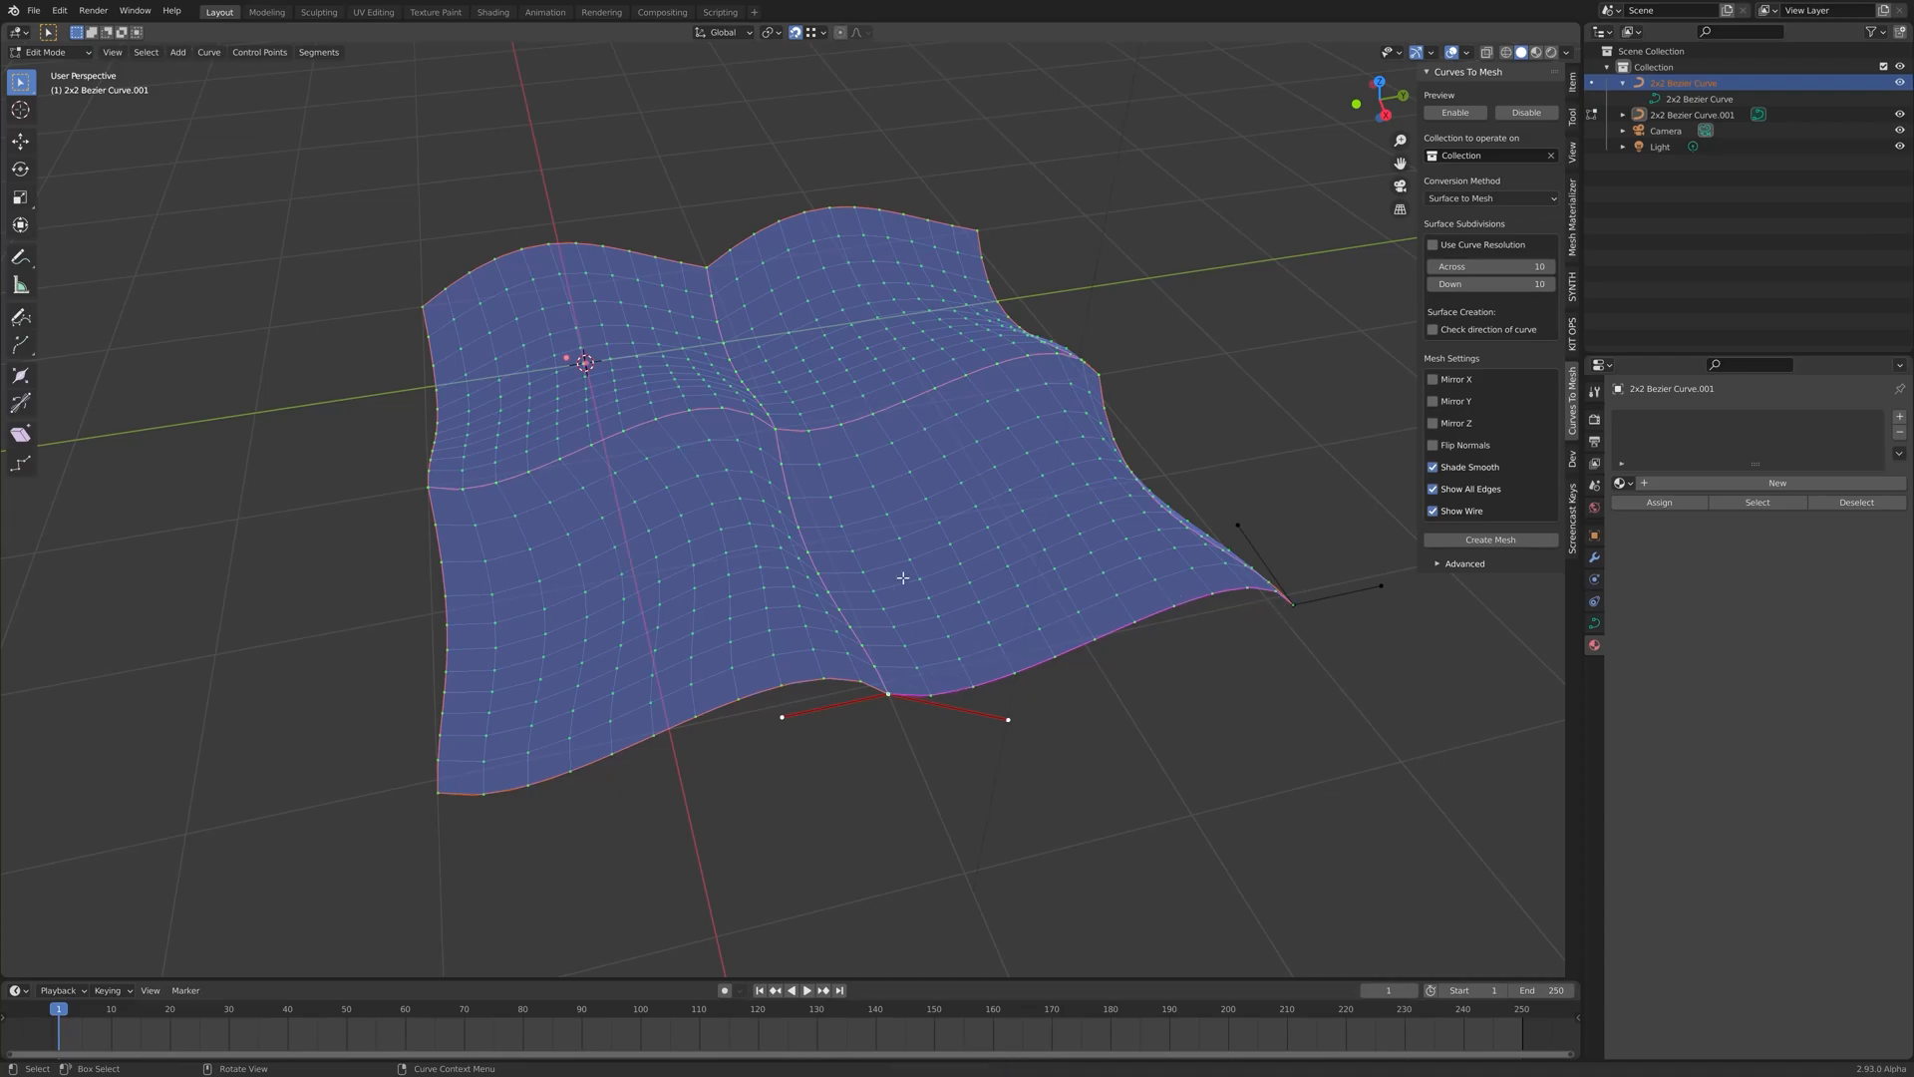
{"action": "left_click", "coordinate": [1007, 719]}
{"action": "key", "text": "g"}
{"action": "left_click", "coordinate": [1008, 590]}
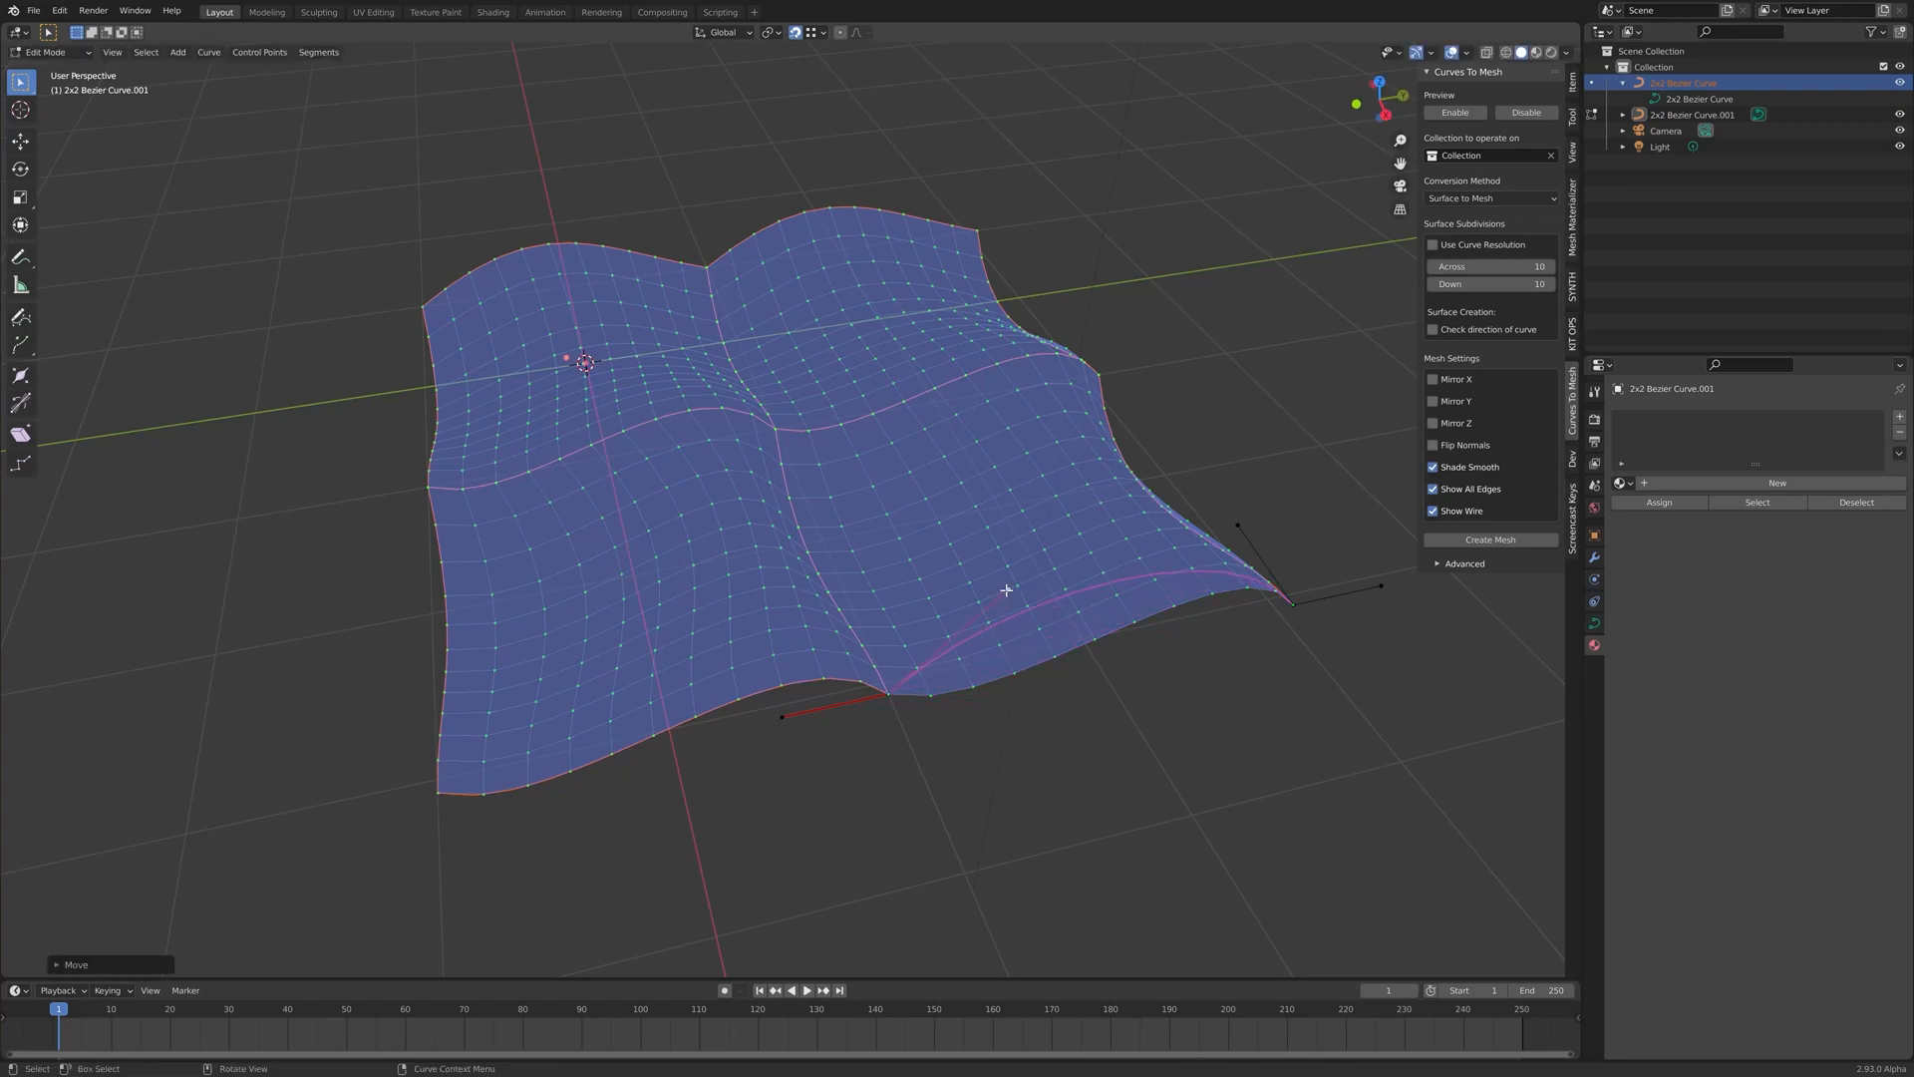
{"action": "key", "text": "g"}
{"action": "left_click", "coordinate": [1091, 710]}
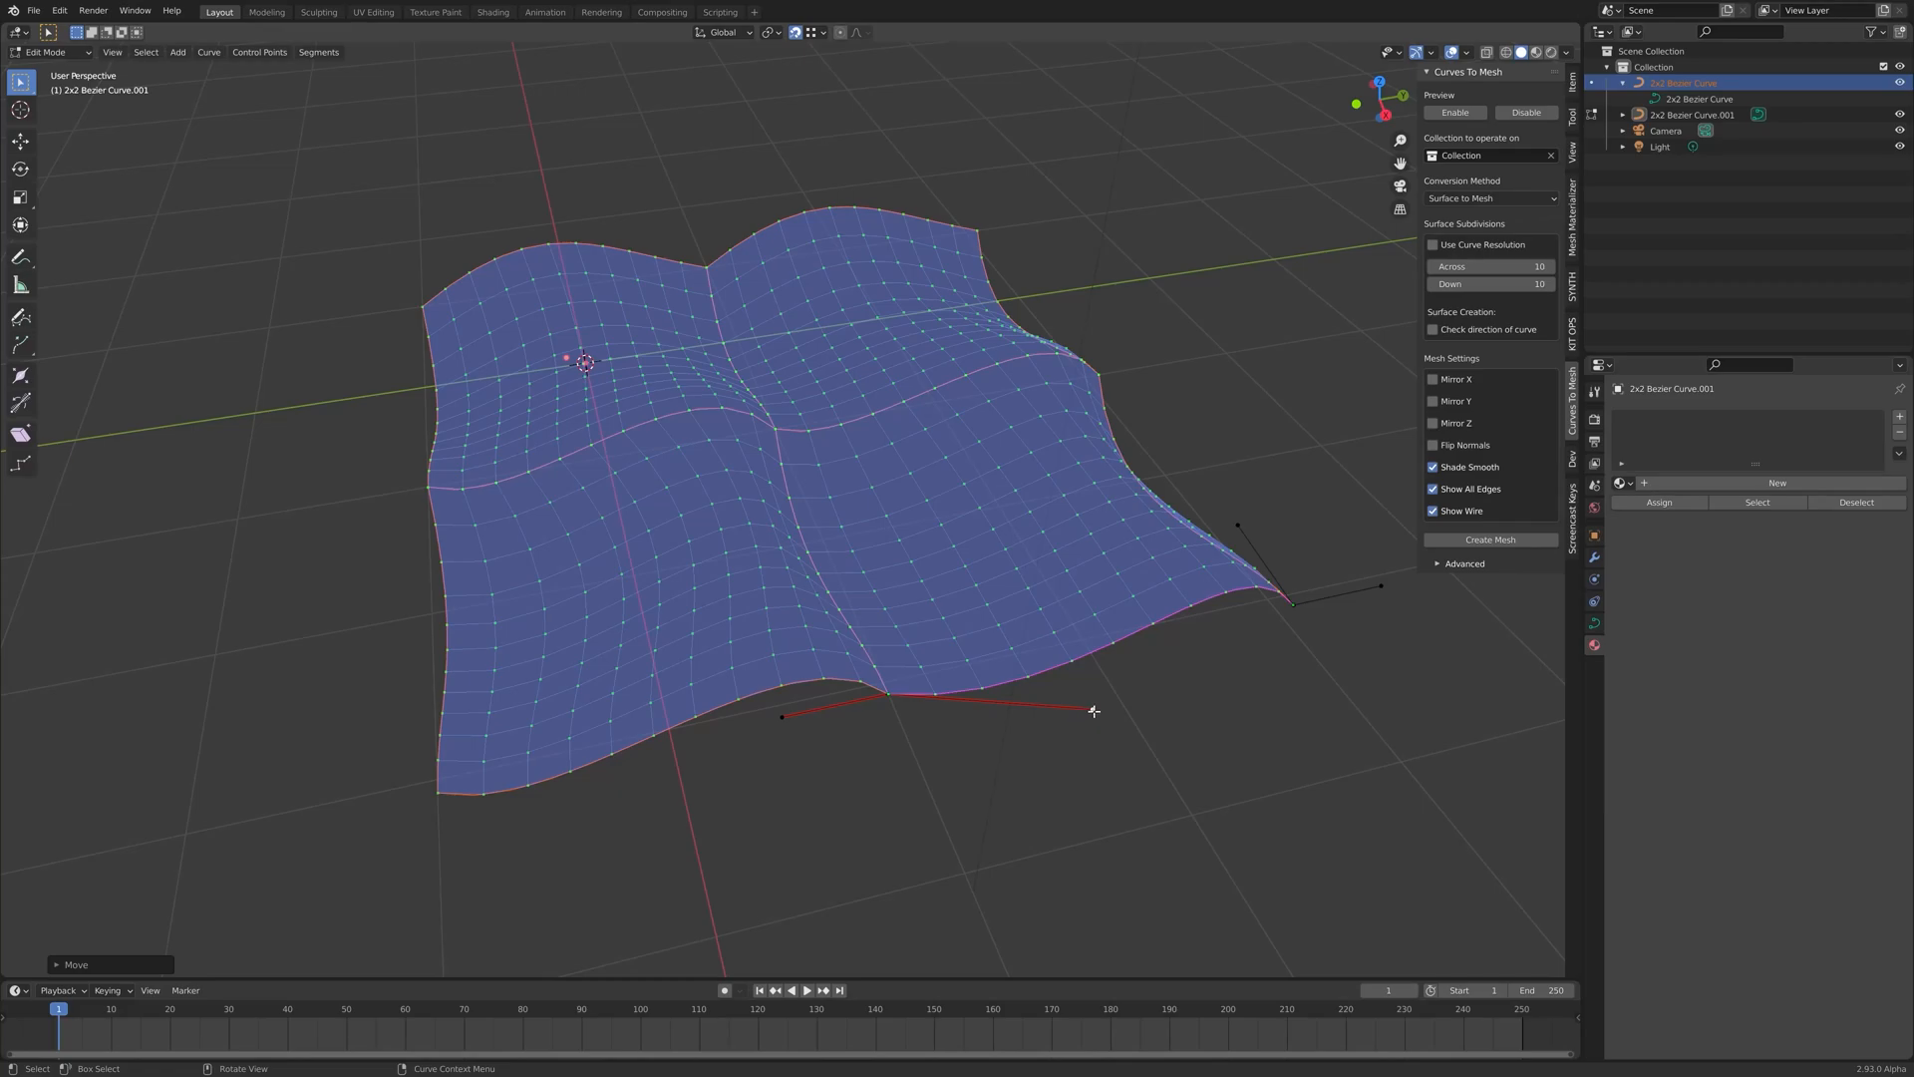
Subdivide the separated edge curve between its end points, and subdivide its half nearest the shared corner once more
{"action": "left_click", "coordinate": [1381, 587]}
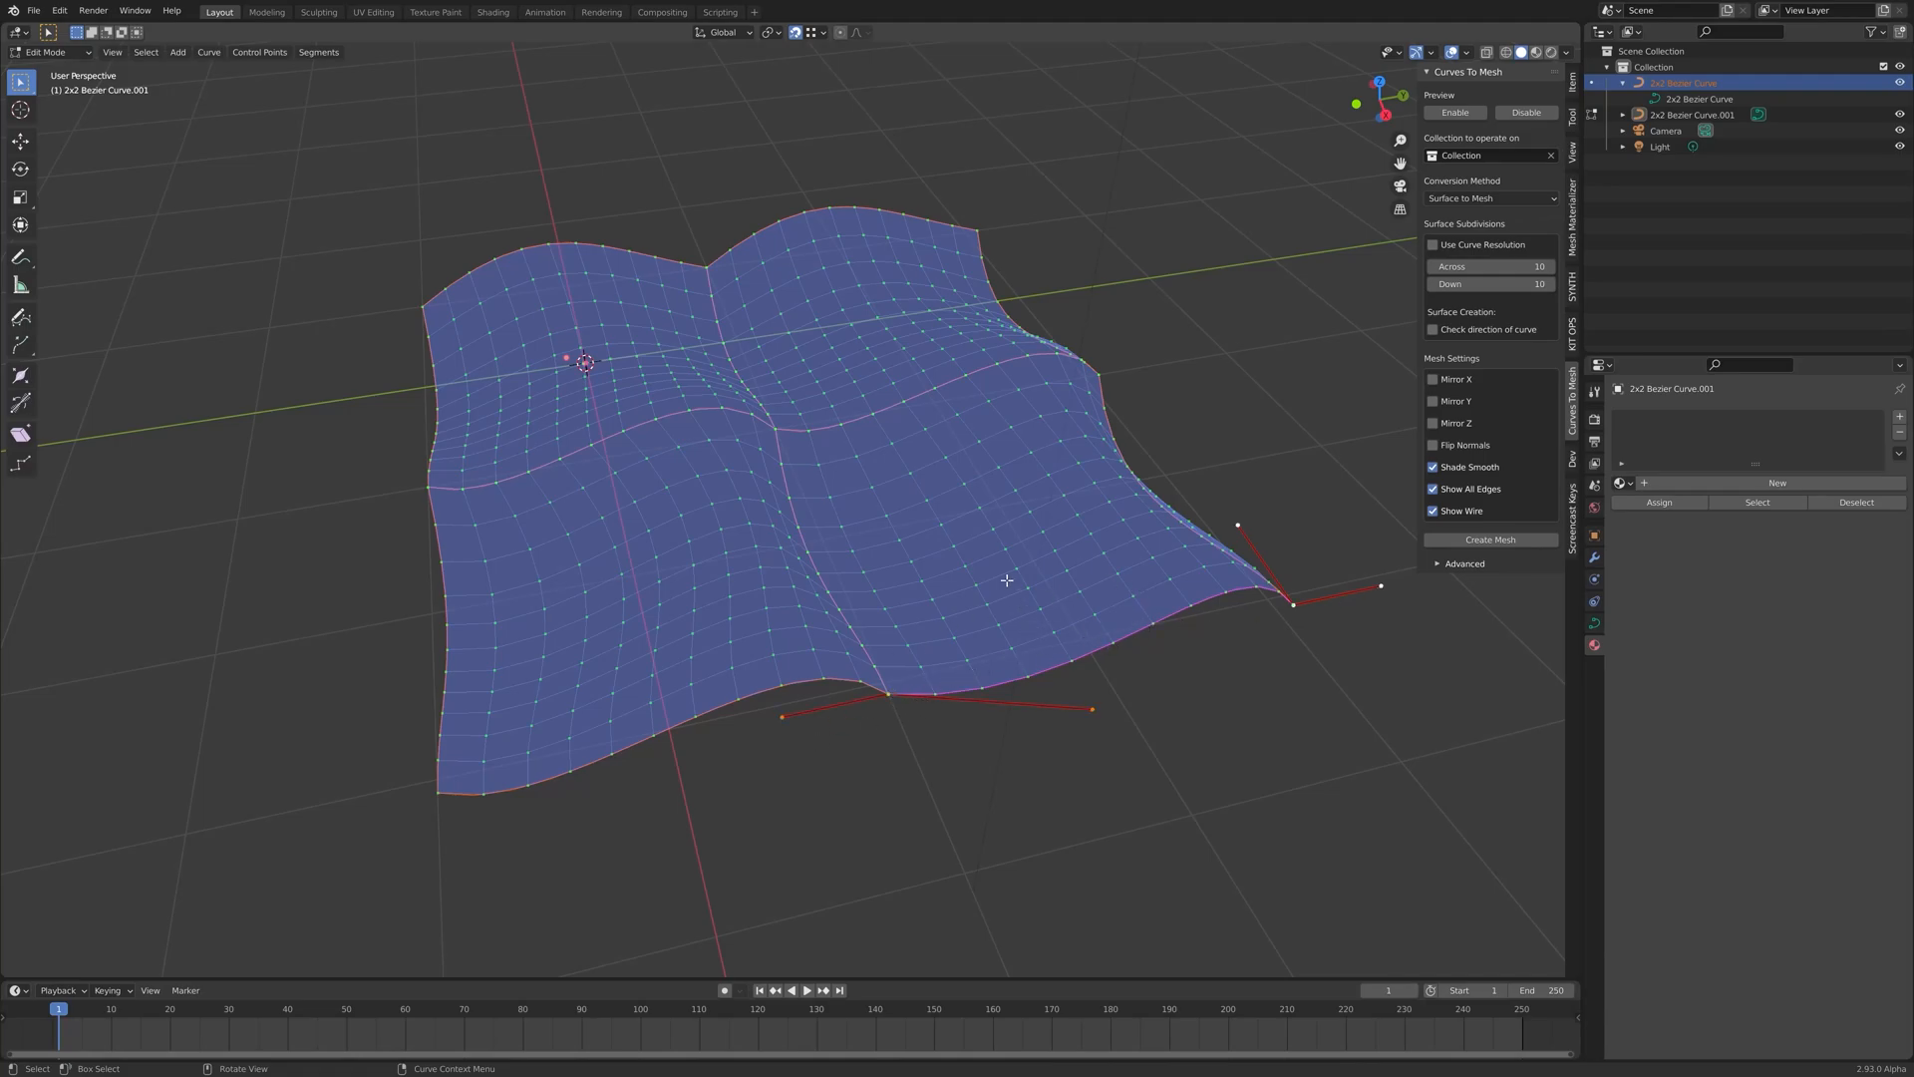
{"action": "right_click", "coordinate": [1002, 546]}
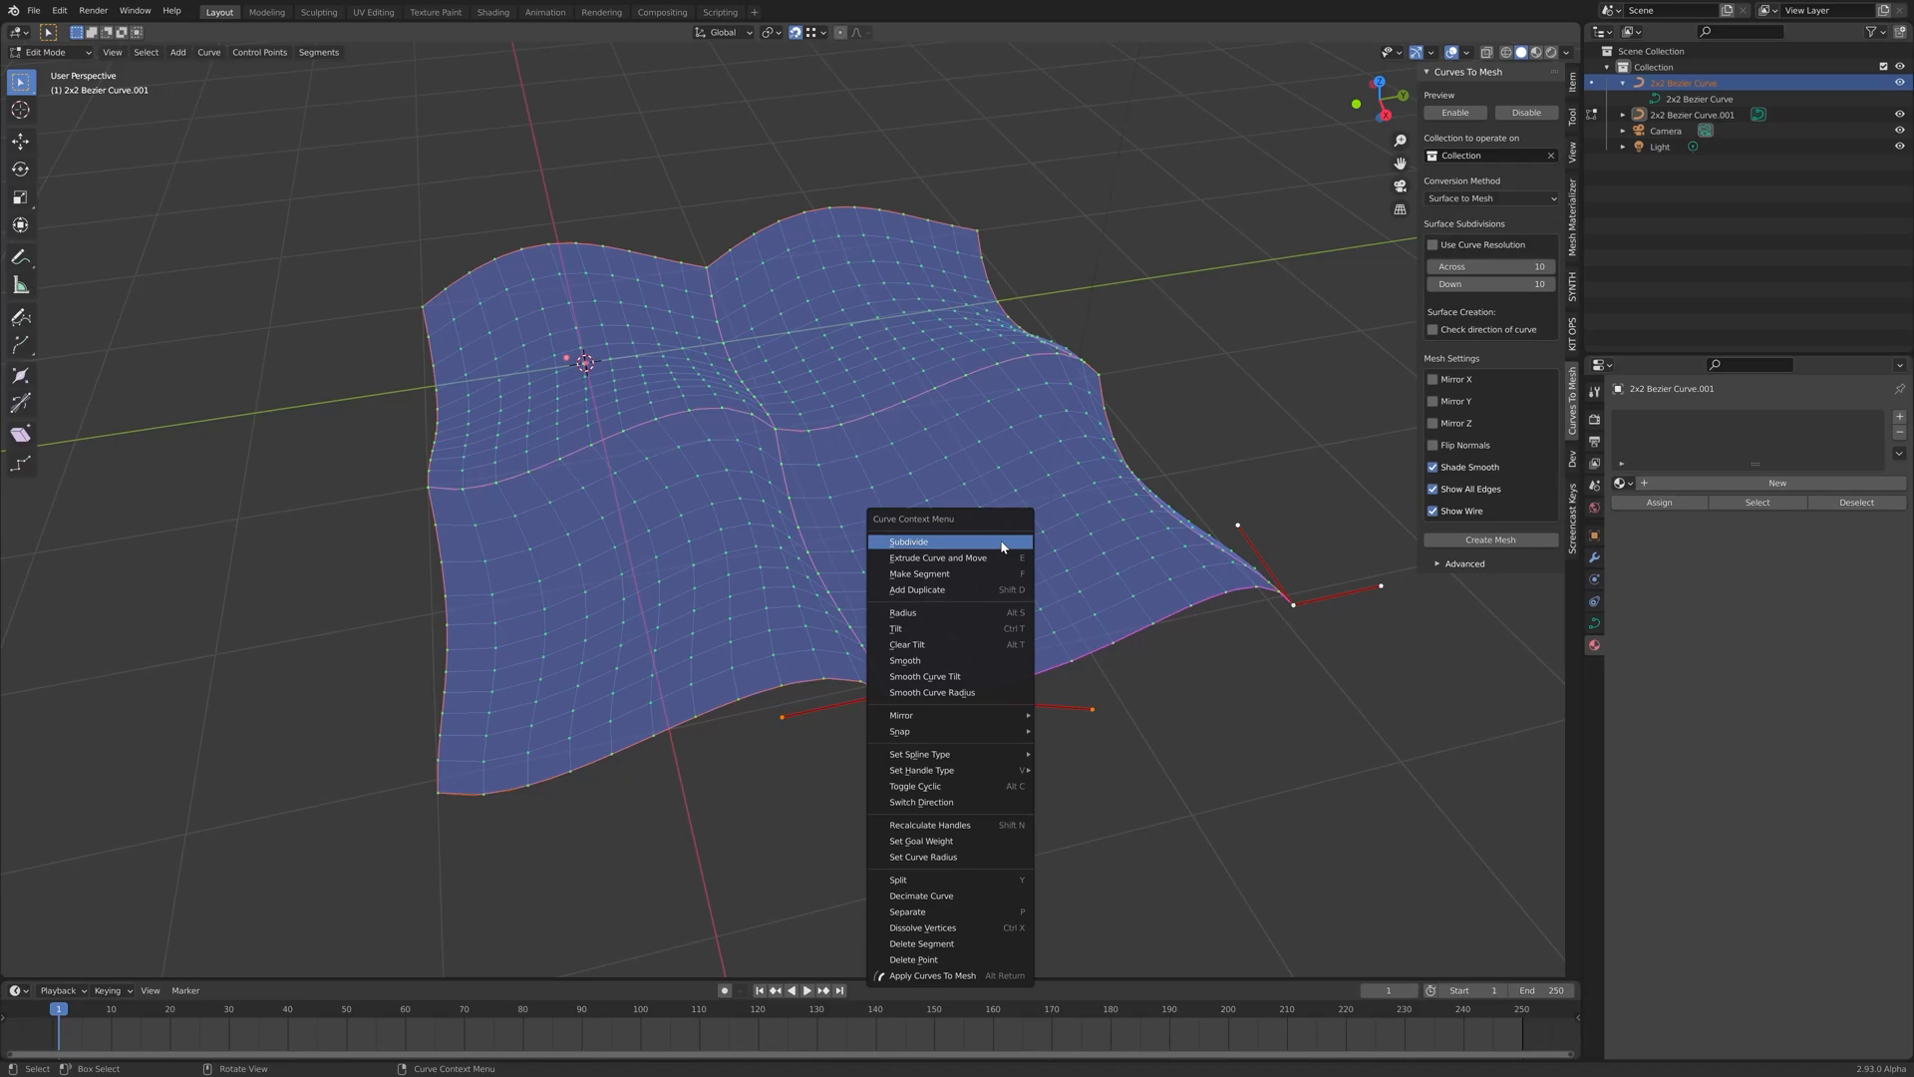
{"action": "left_click", "coordinate": [1001, 546]}
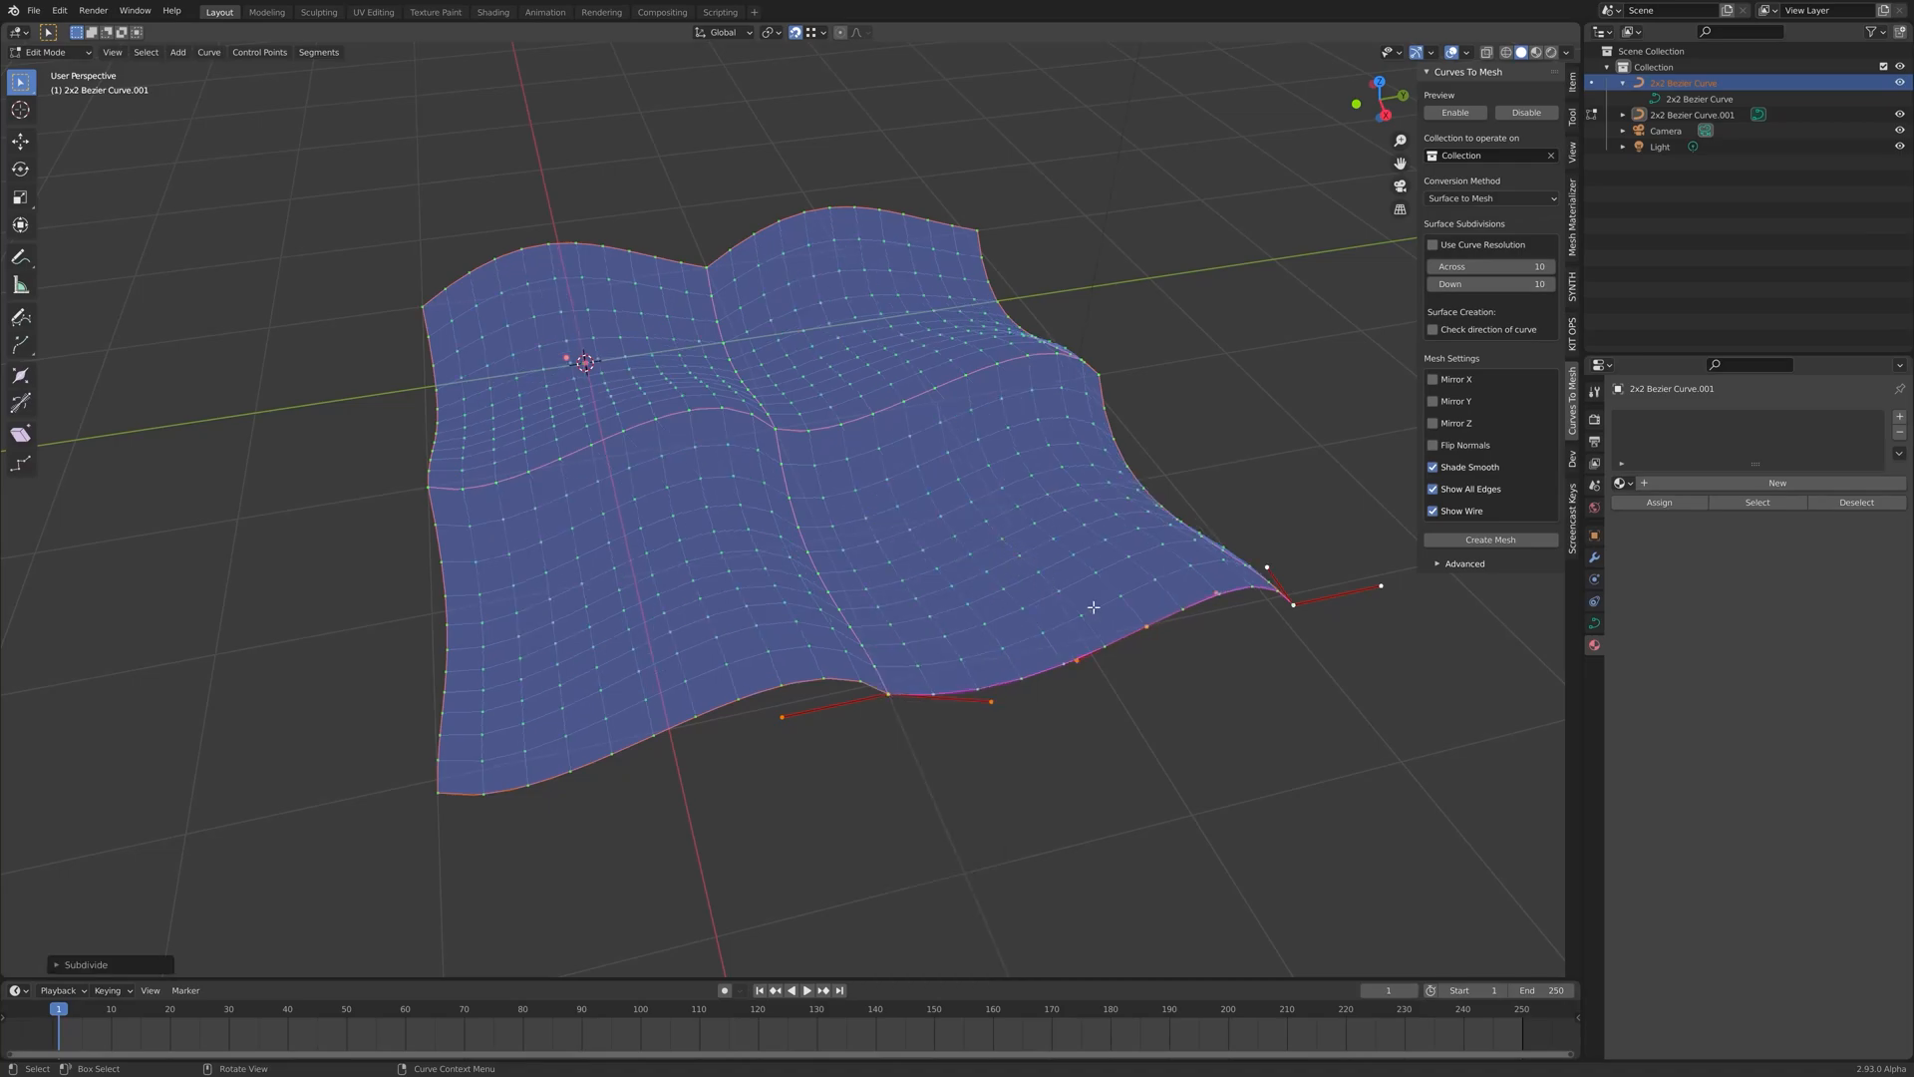
{"action": "left_click", "coordinate": [1148, 629]}
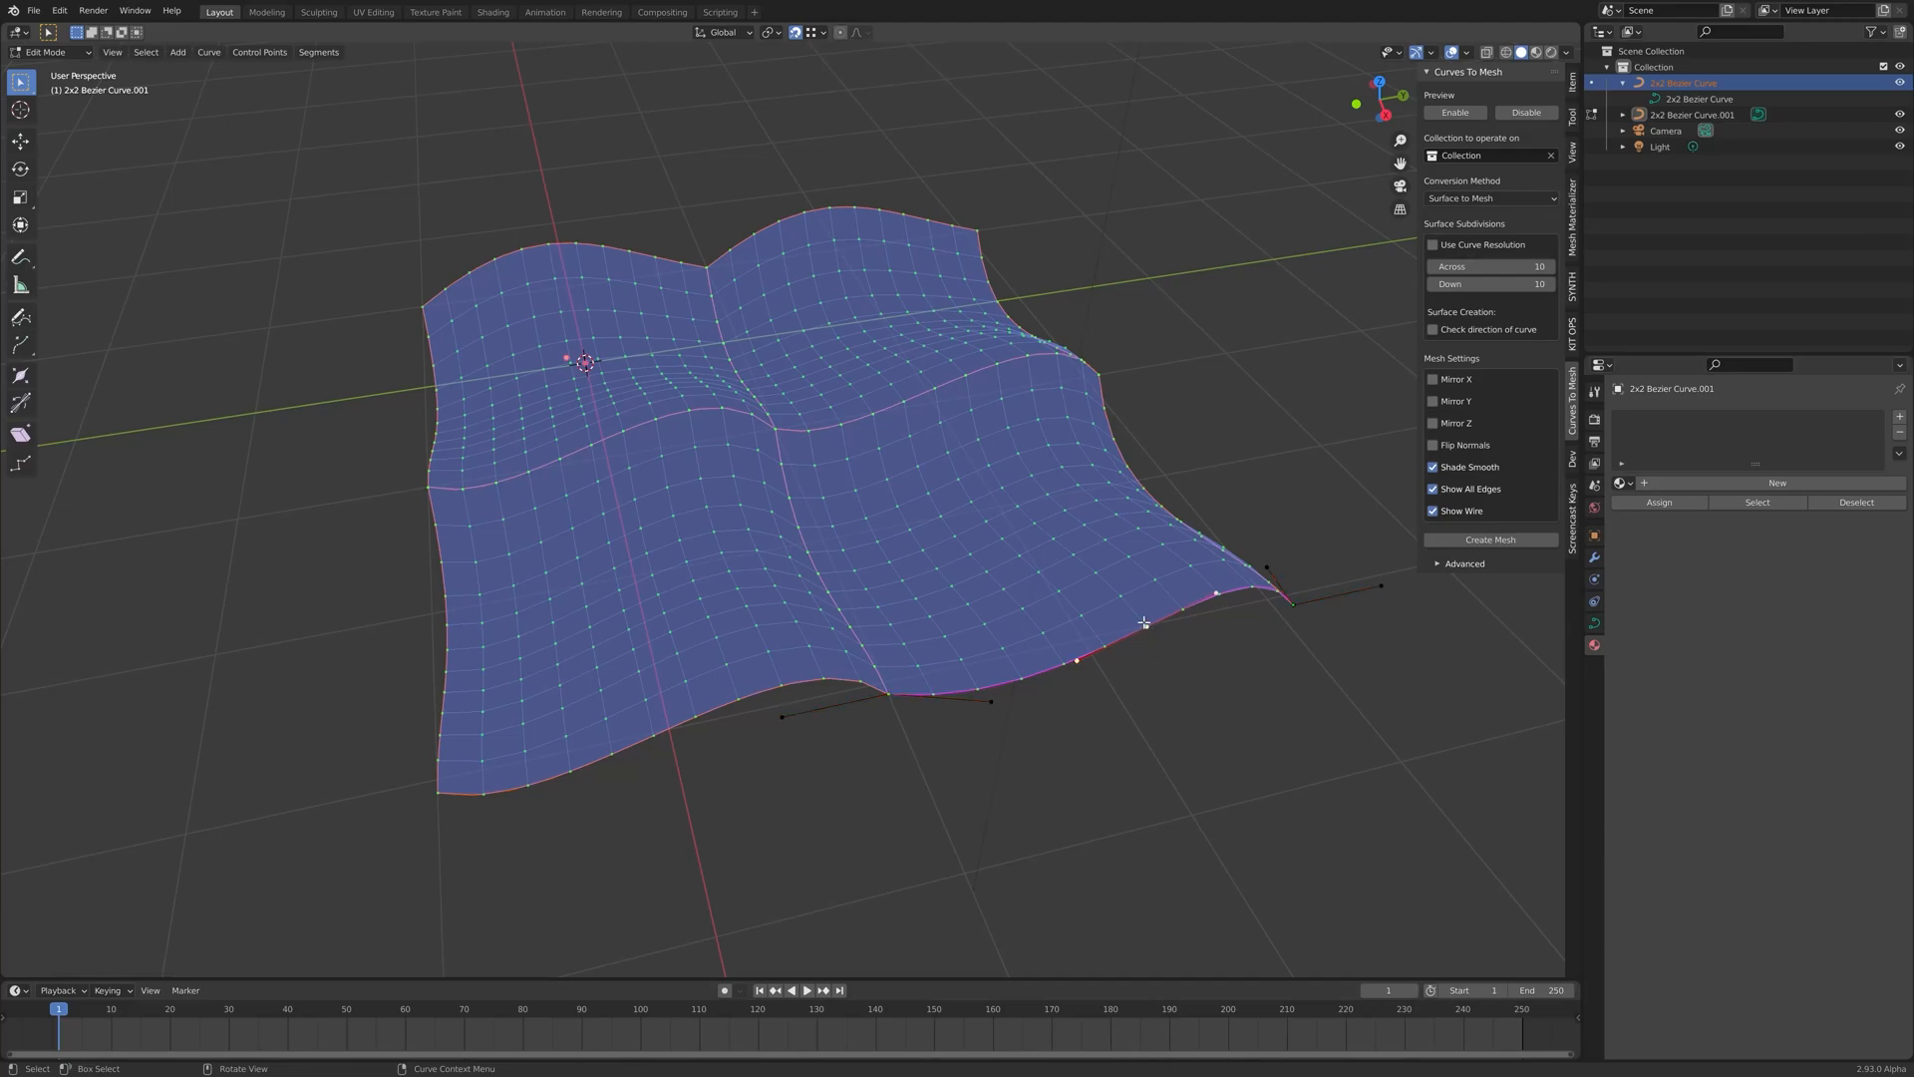
{"action": "middle_click_drag", "start_coordinate": [1148, 630], "coordinate": [1194, 668]}
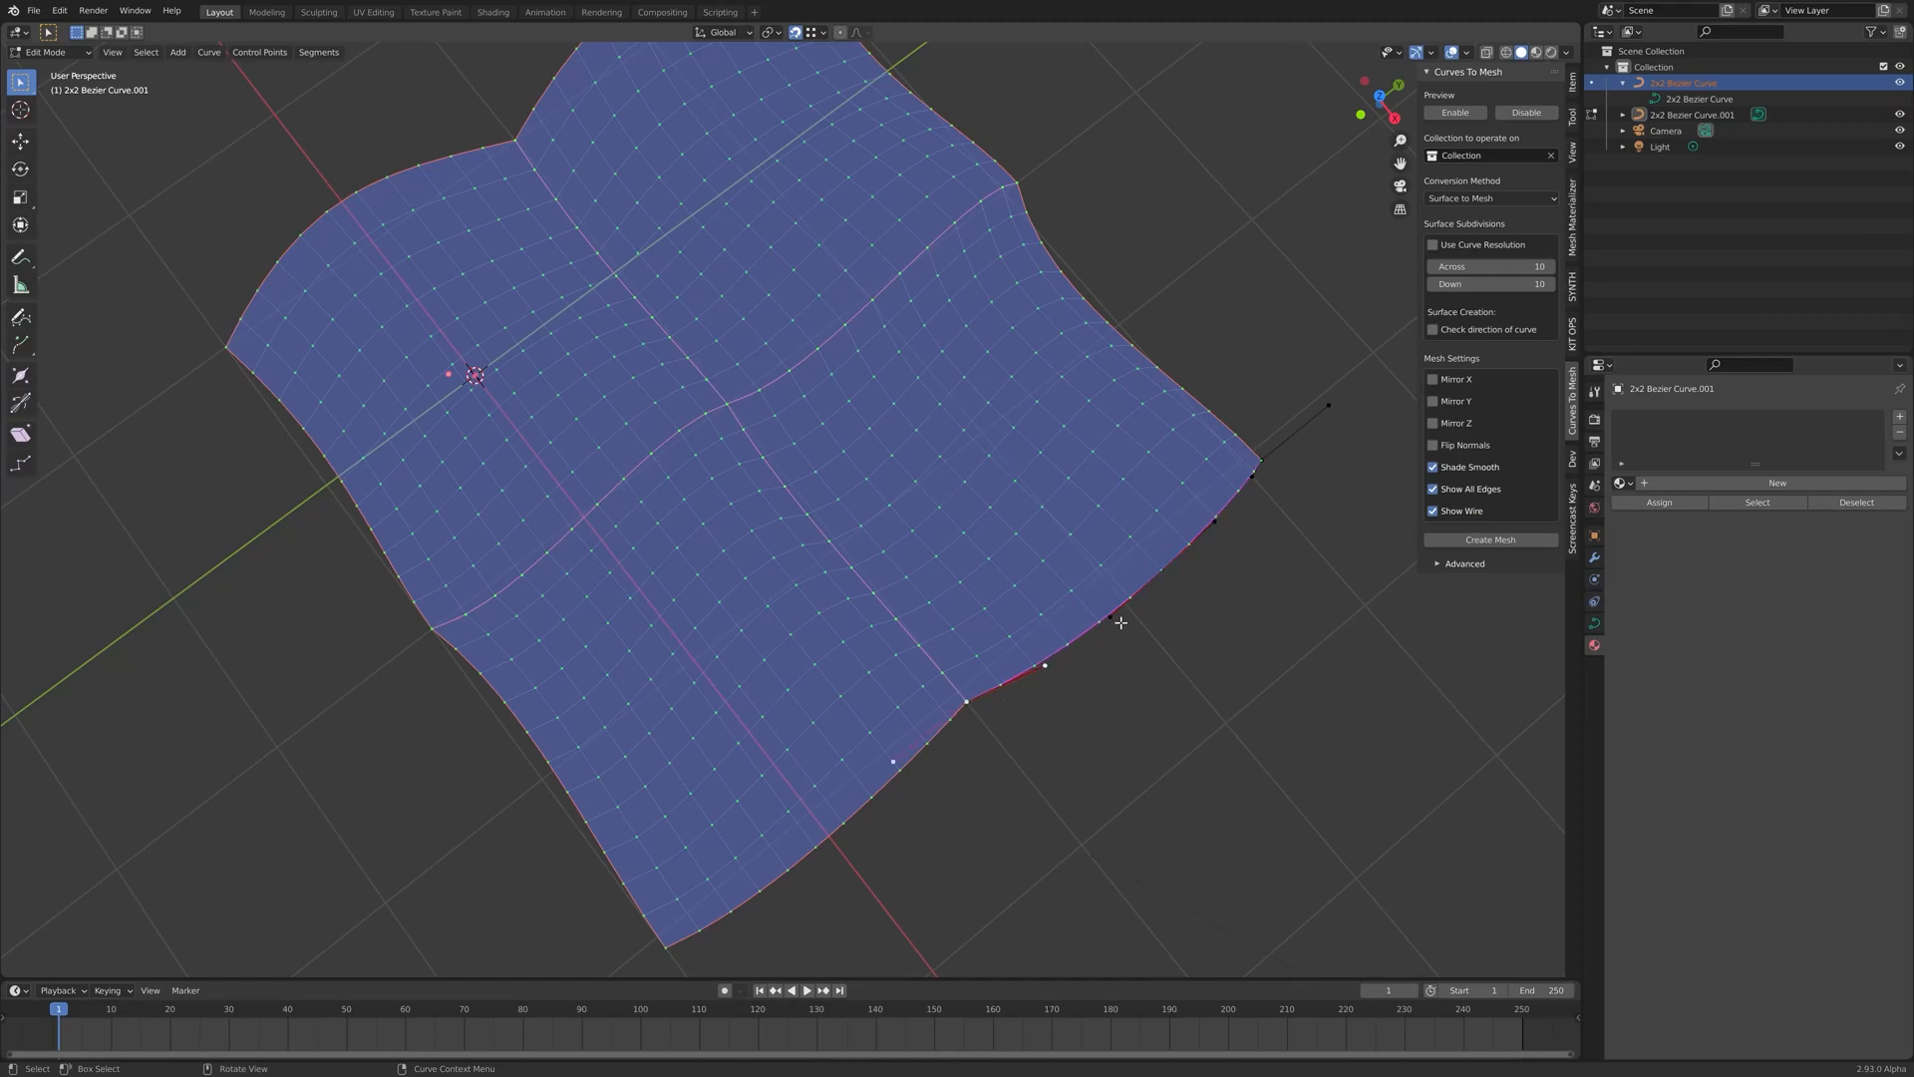
{"action": "mouse_move", "coordinate": [1147, 633]}
{"action": "middle_mouse_down"}
{"action": "mouse_move", "coordinate": [1107, 655]}
{"action": "mouse_move", "coordinate": [1157, 737]}
{"action": "mouse_move", "coordinate": [1124, 658]}
{"action": "middle_mouse_up"}
{"action": "right_click", "coordinate": [921, 626]}
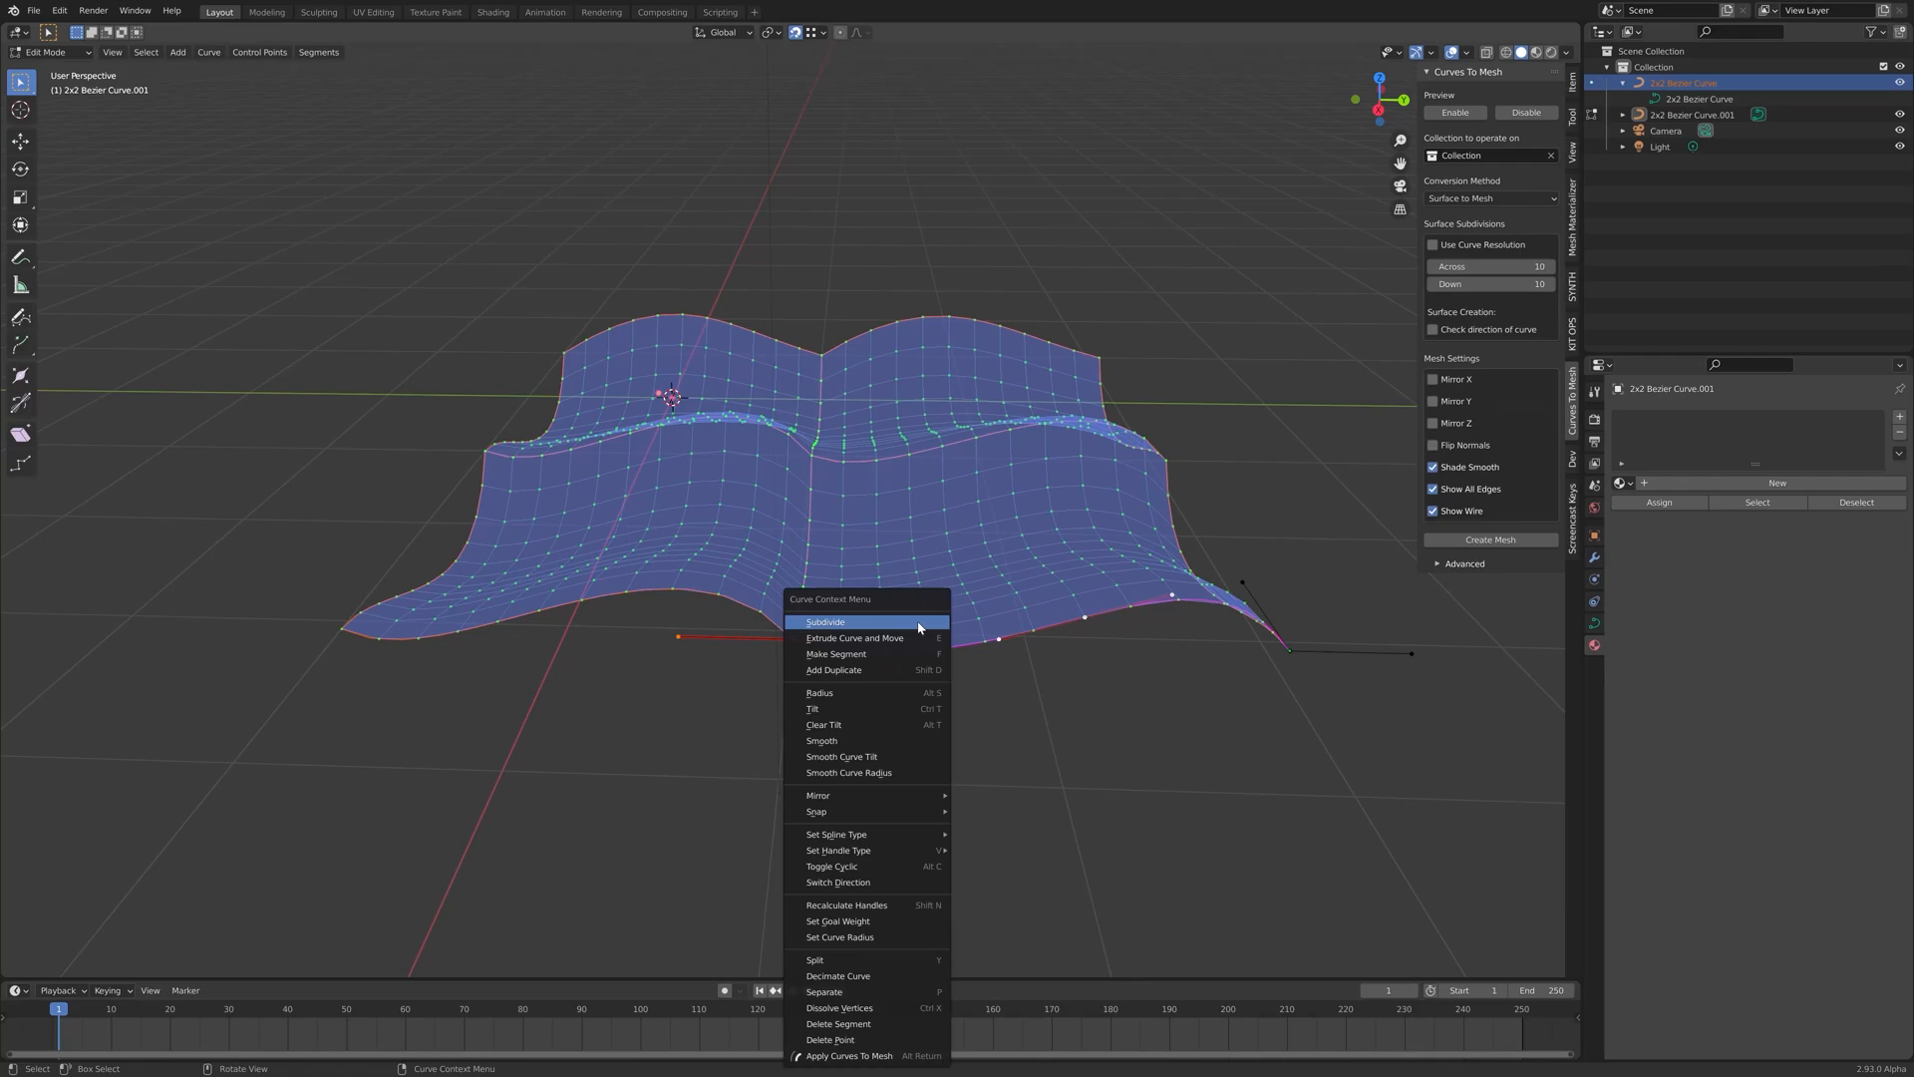
{"action": "left_click", "coordinate": [905, 620]}
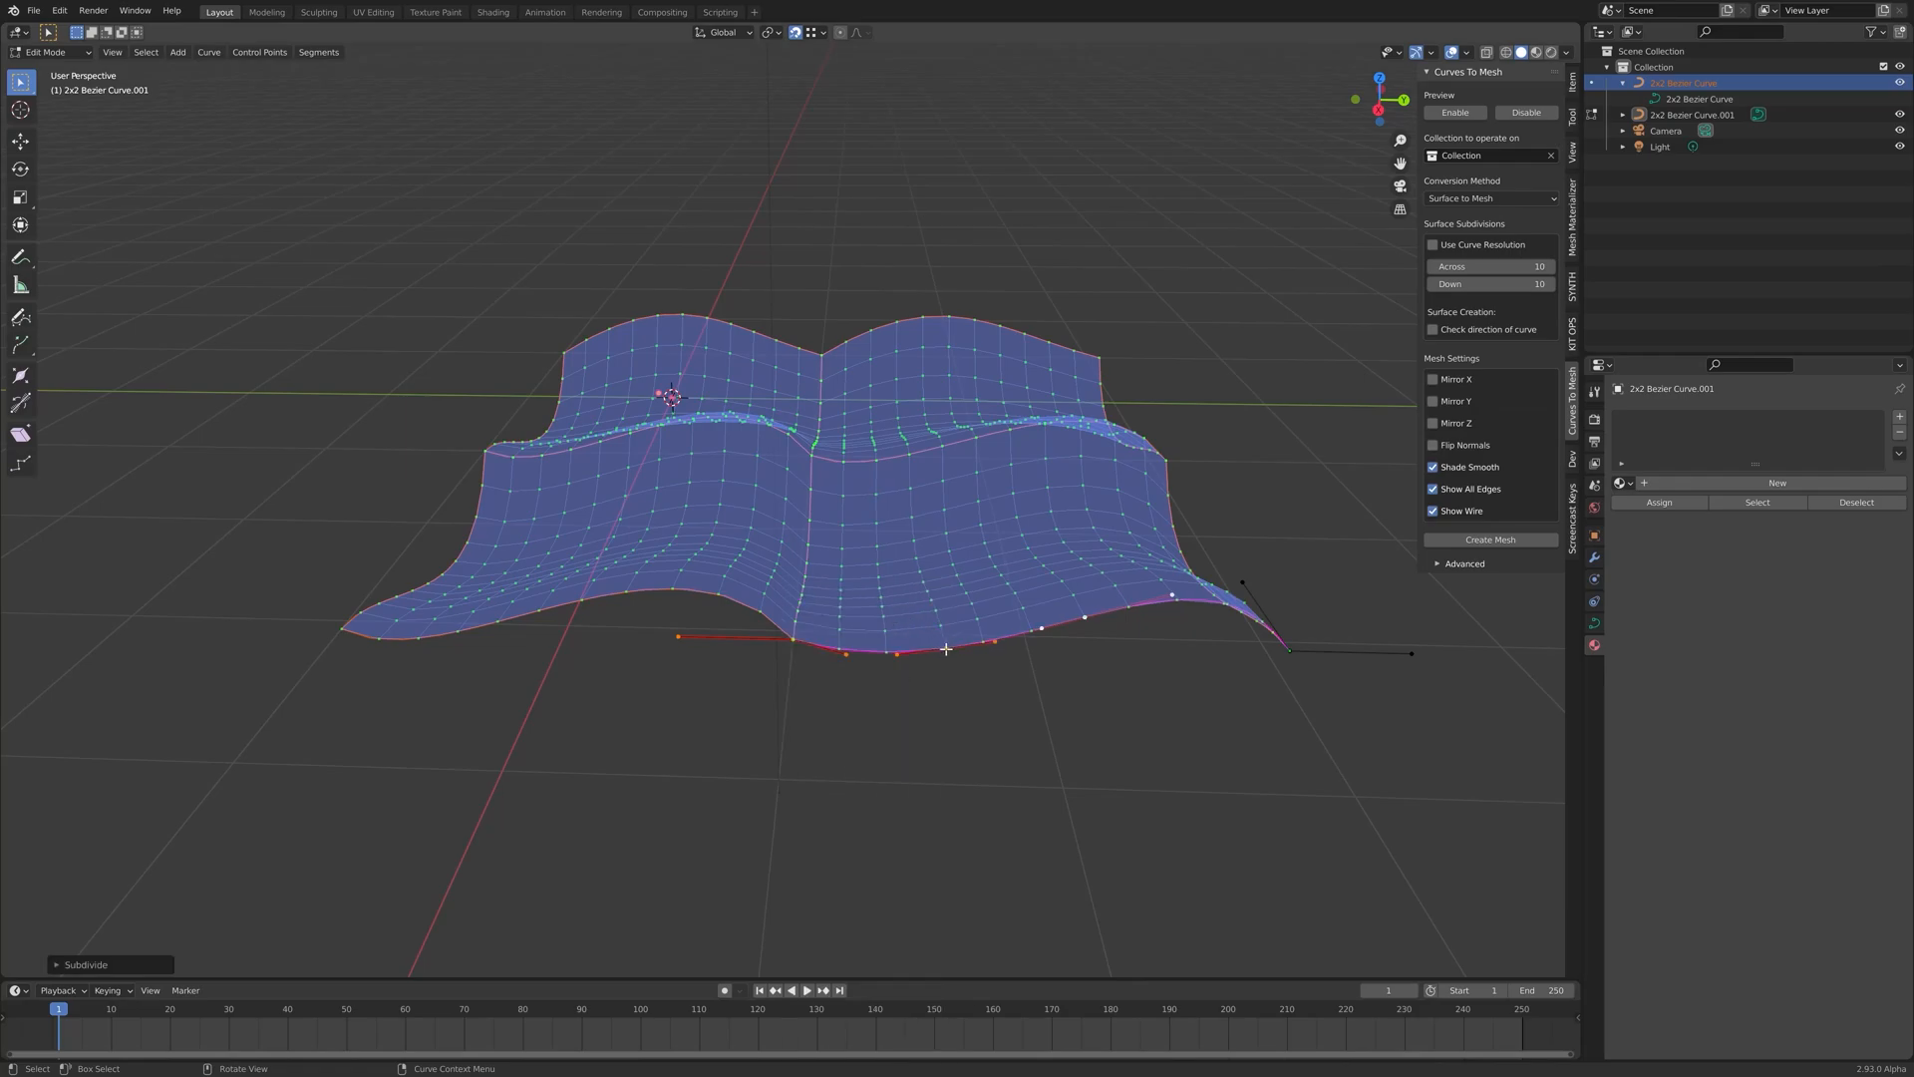
Move the two added inner control points of the separated edge curve together outward, away from the surface
{"action": "middle_click_drag", "start_coordinate": [1060, 641], "coordinate": [1081, 707]}
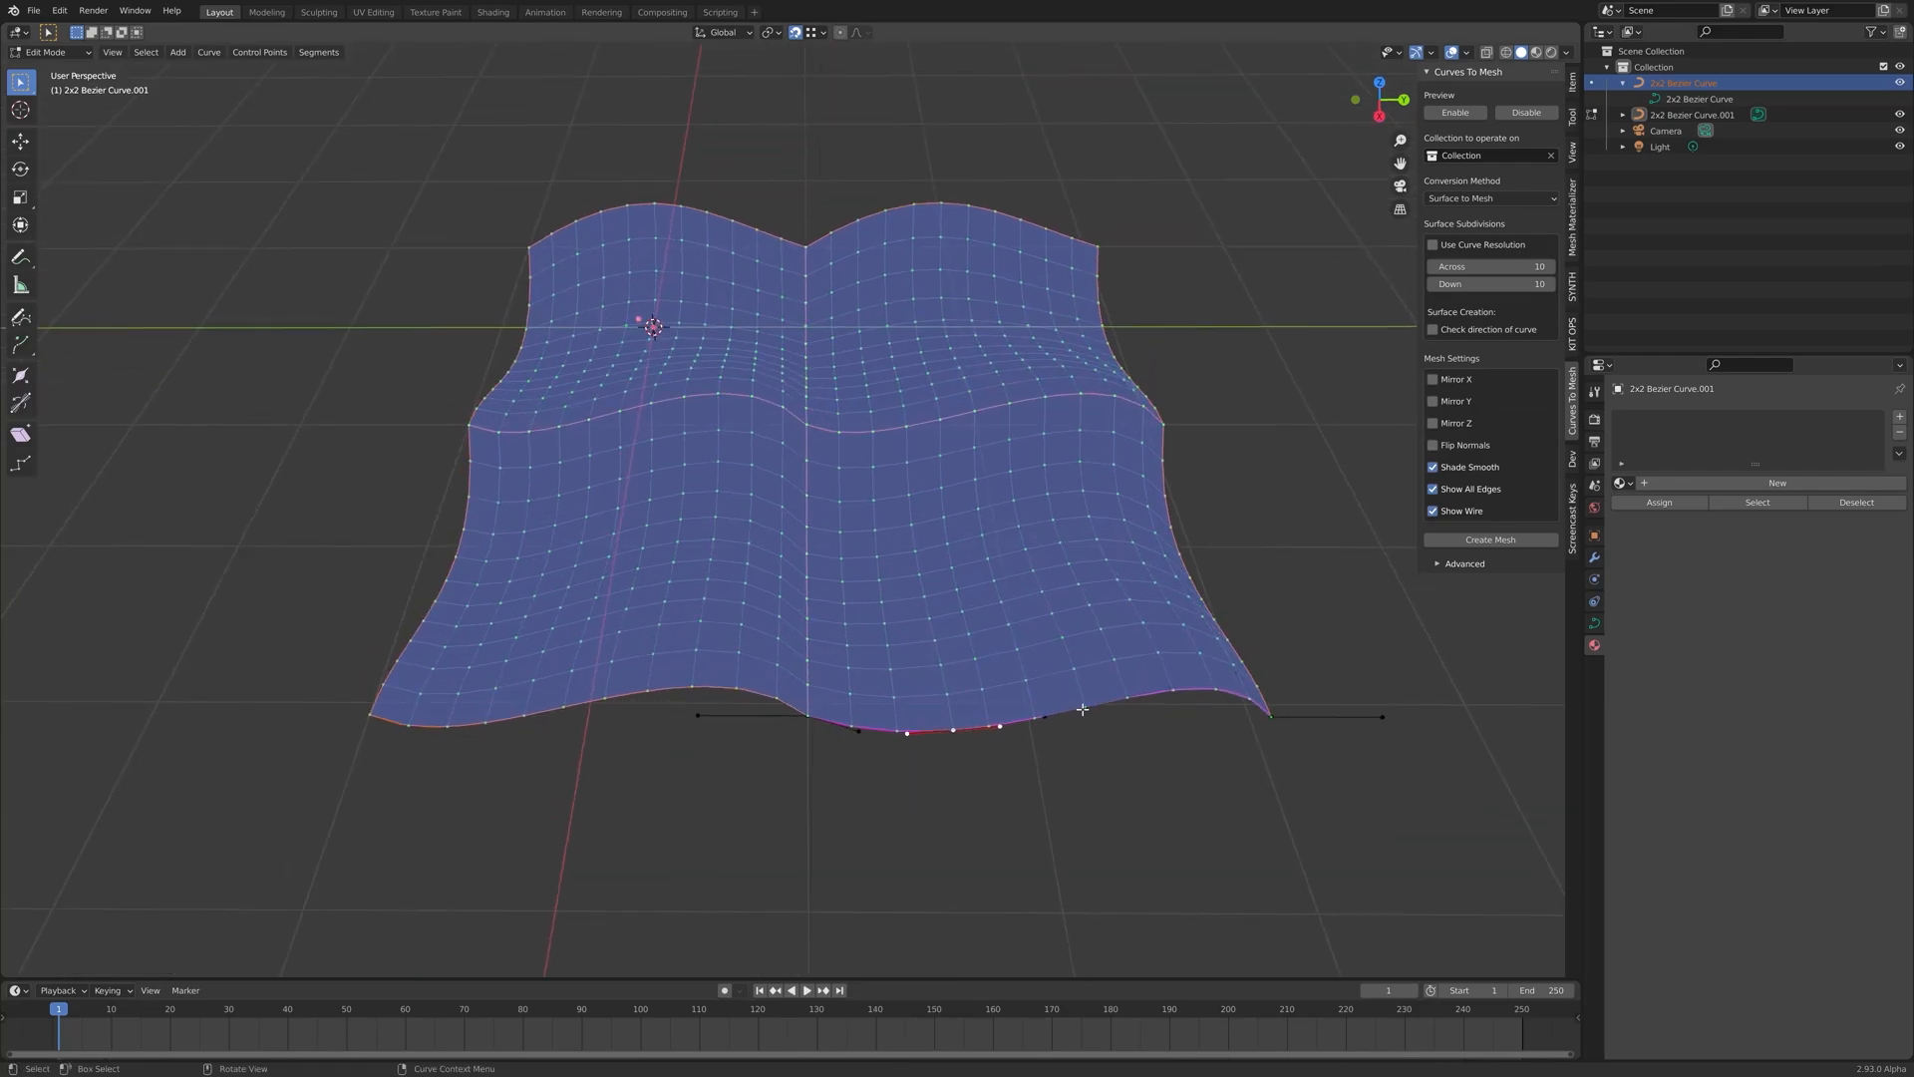
{"action": "left_click", "coordinate": [1091, 704], "text": "shift"}
{"action": "key", "text": "g"}
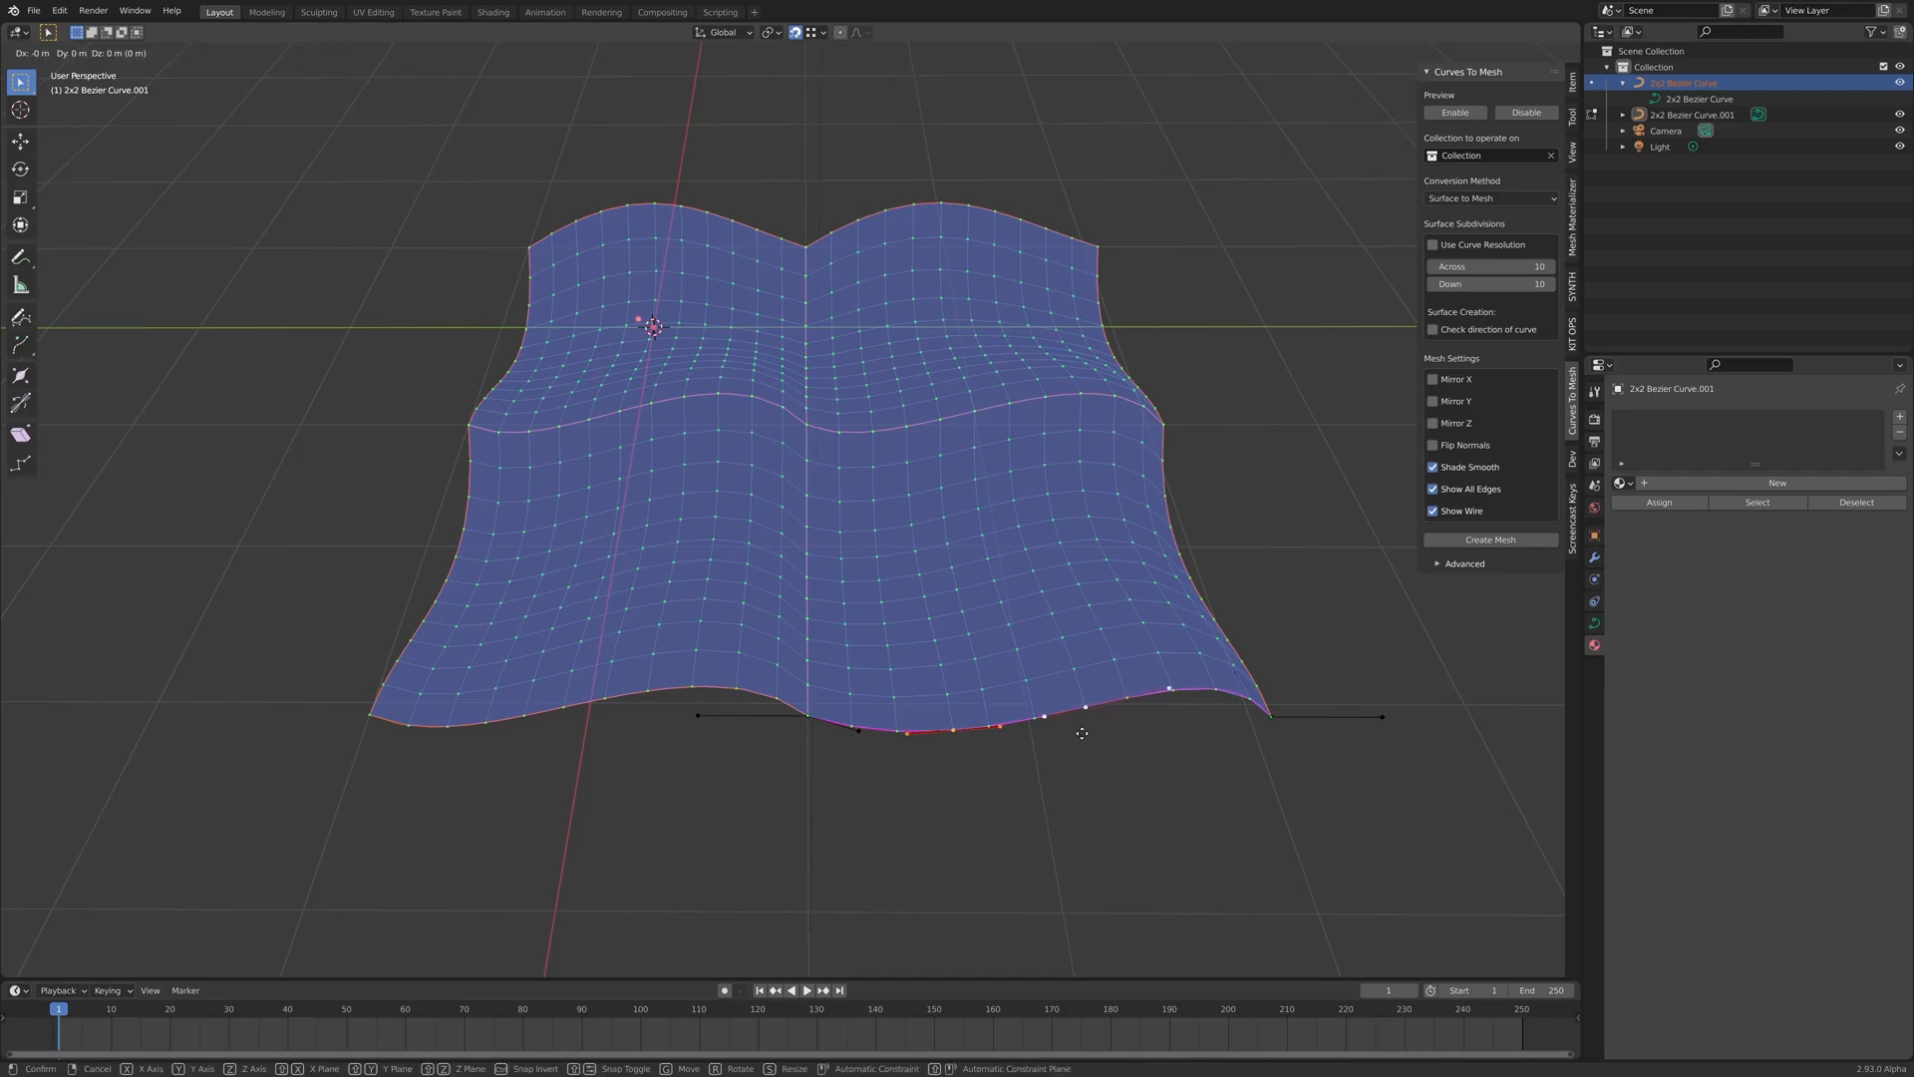
{"action": "left_click", "coordinate": [1101, 838]}
Raise the two inner control points along global Z and shift them back toward the surface along global X
{"action": "middle_click_drag", "start_coordinate": [1072, 822], "coordinate": [1136, 769]}
{"action": "key", "text": "g"}
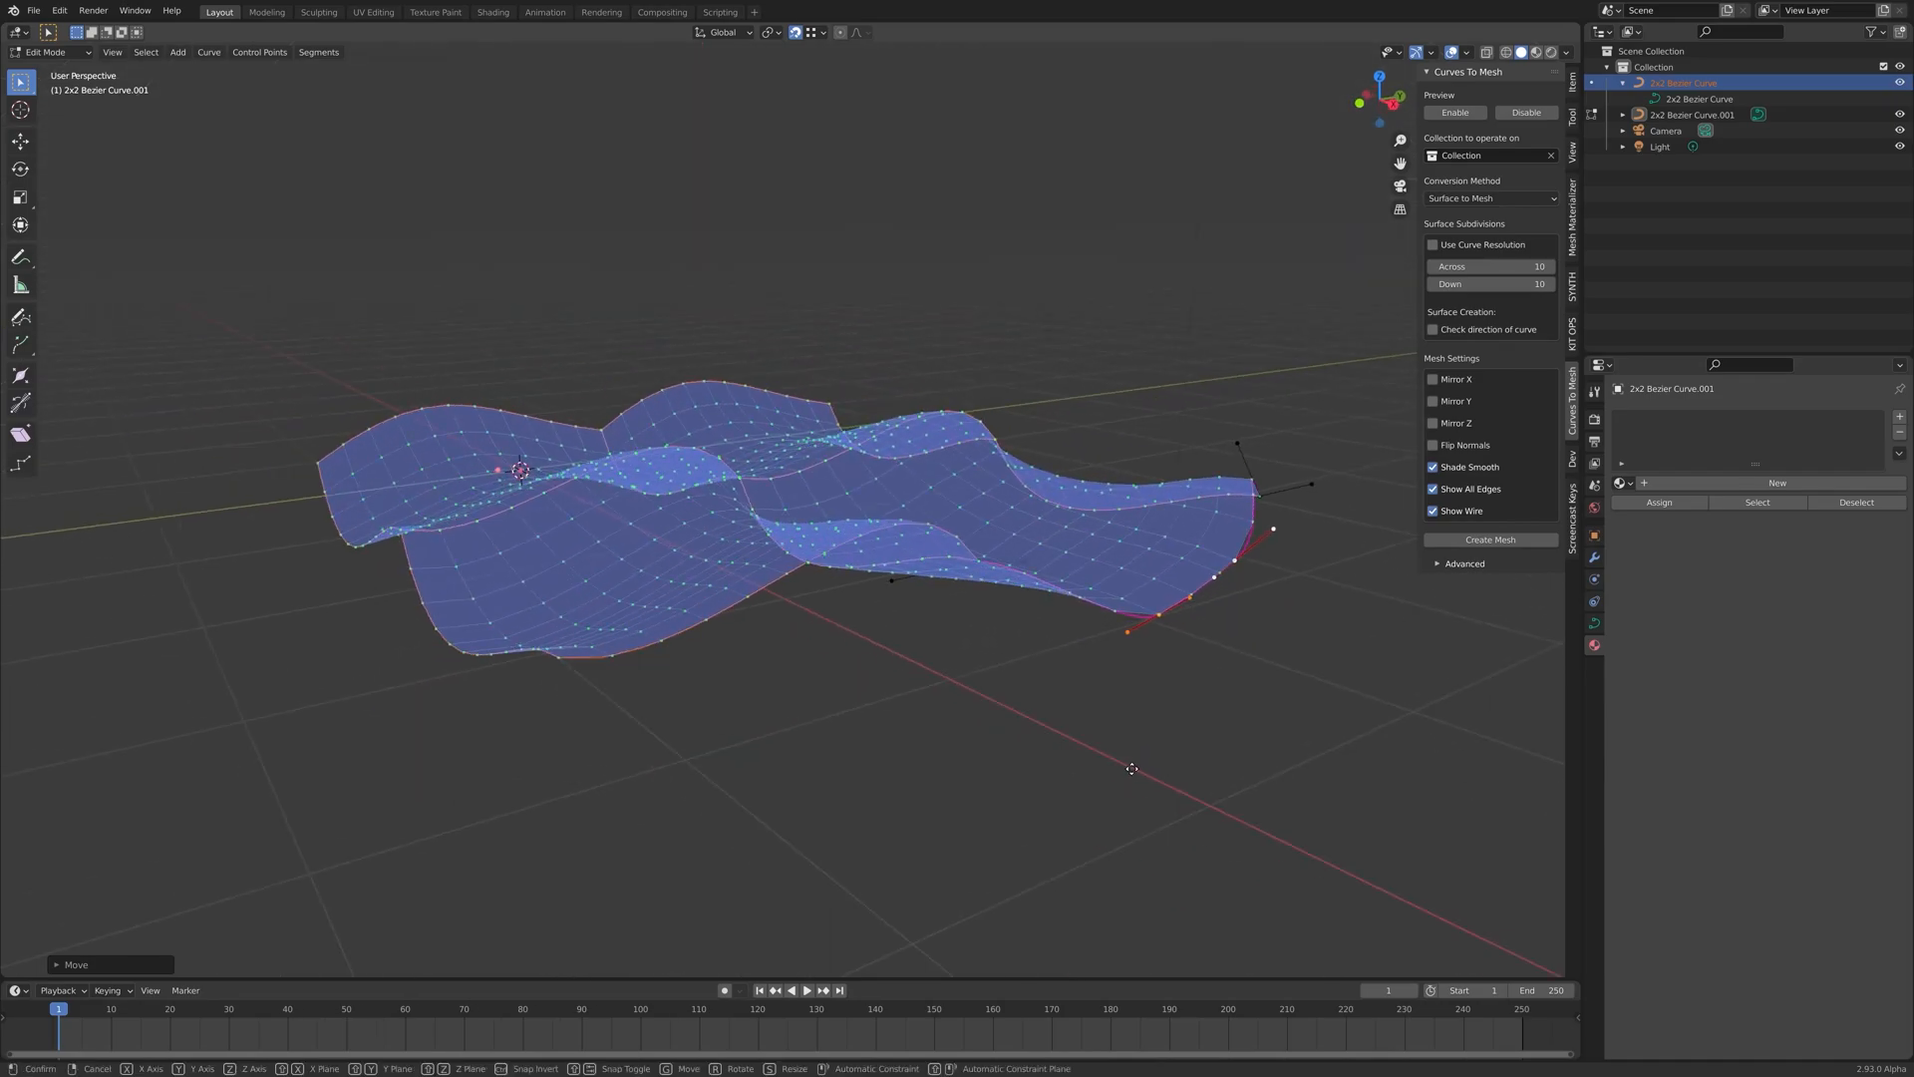
{"action": "key", "text": "z"}
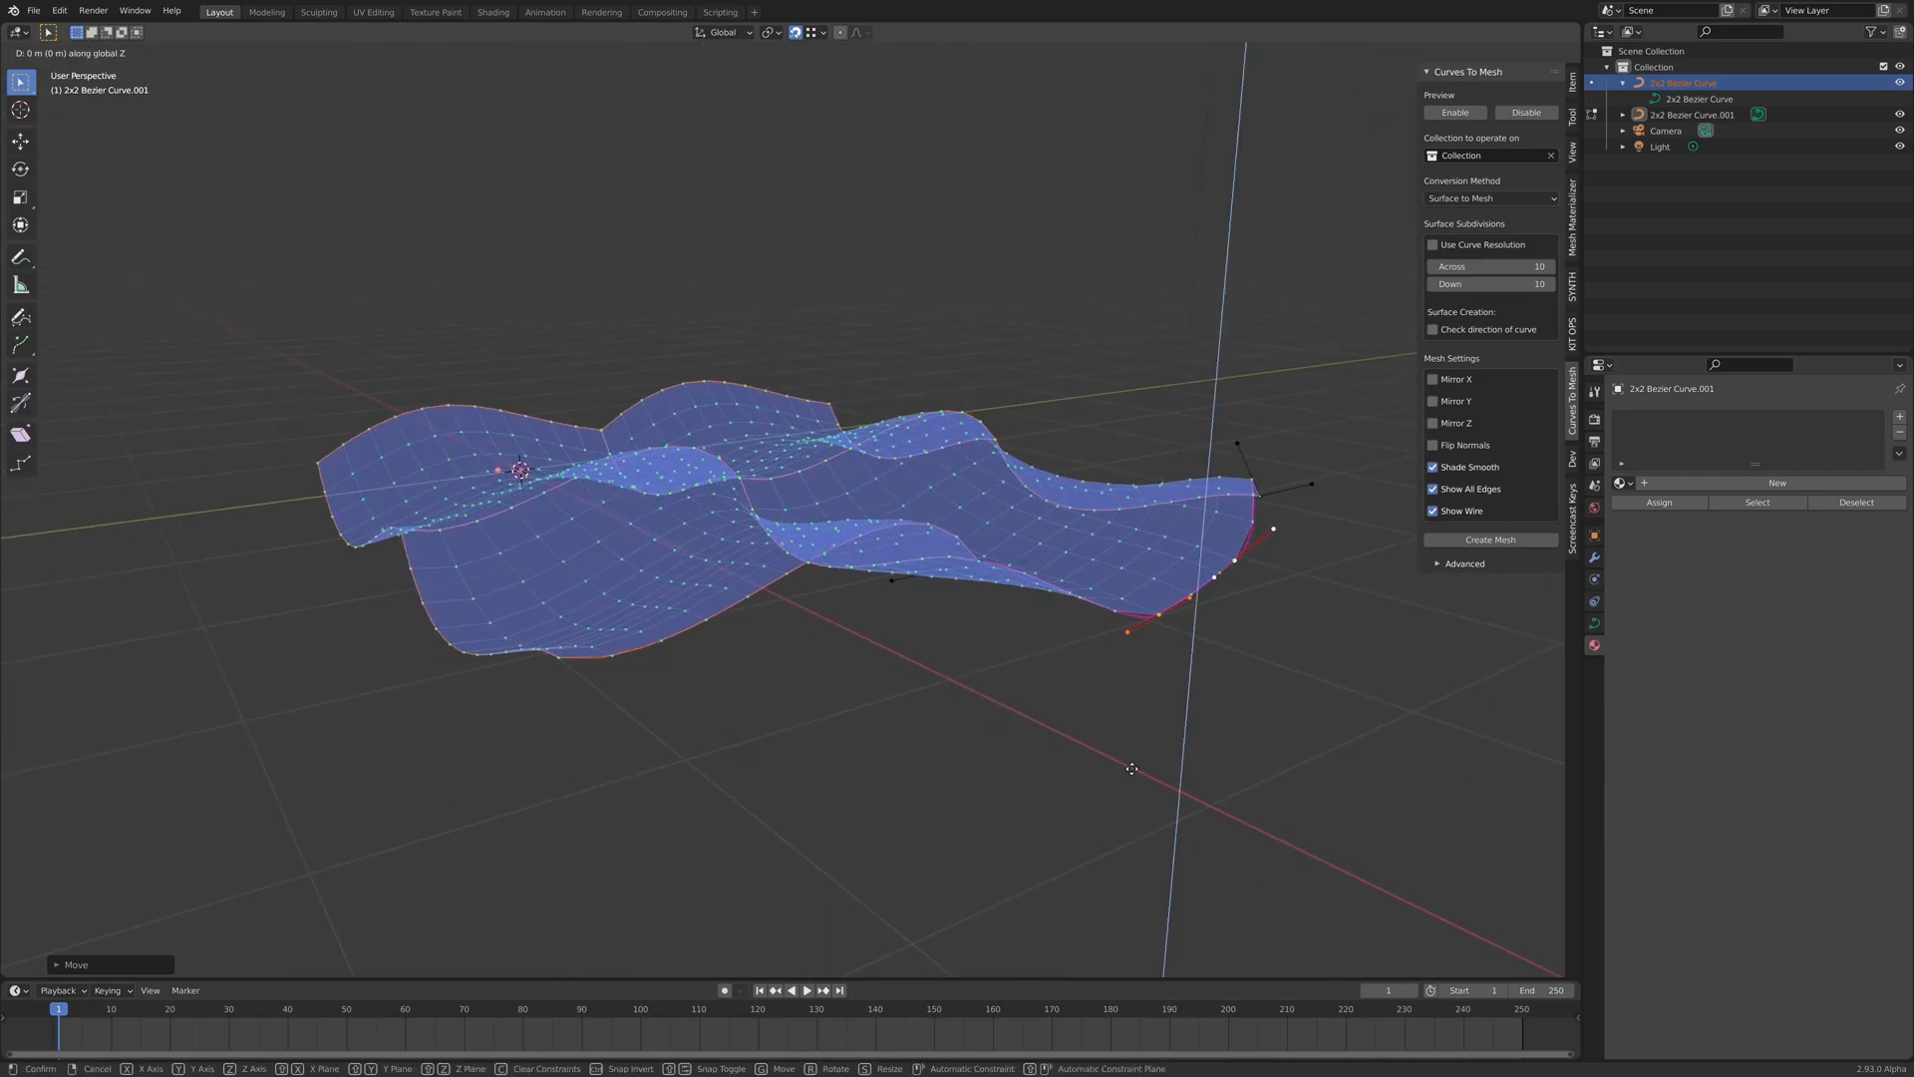
{"action": "left_click", "coordinate": [1132, 573]}
{"action": "middle_click_drag", "start_coordinate": [1132, 574], "coordinate": [1286, 534]}
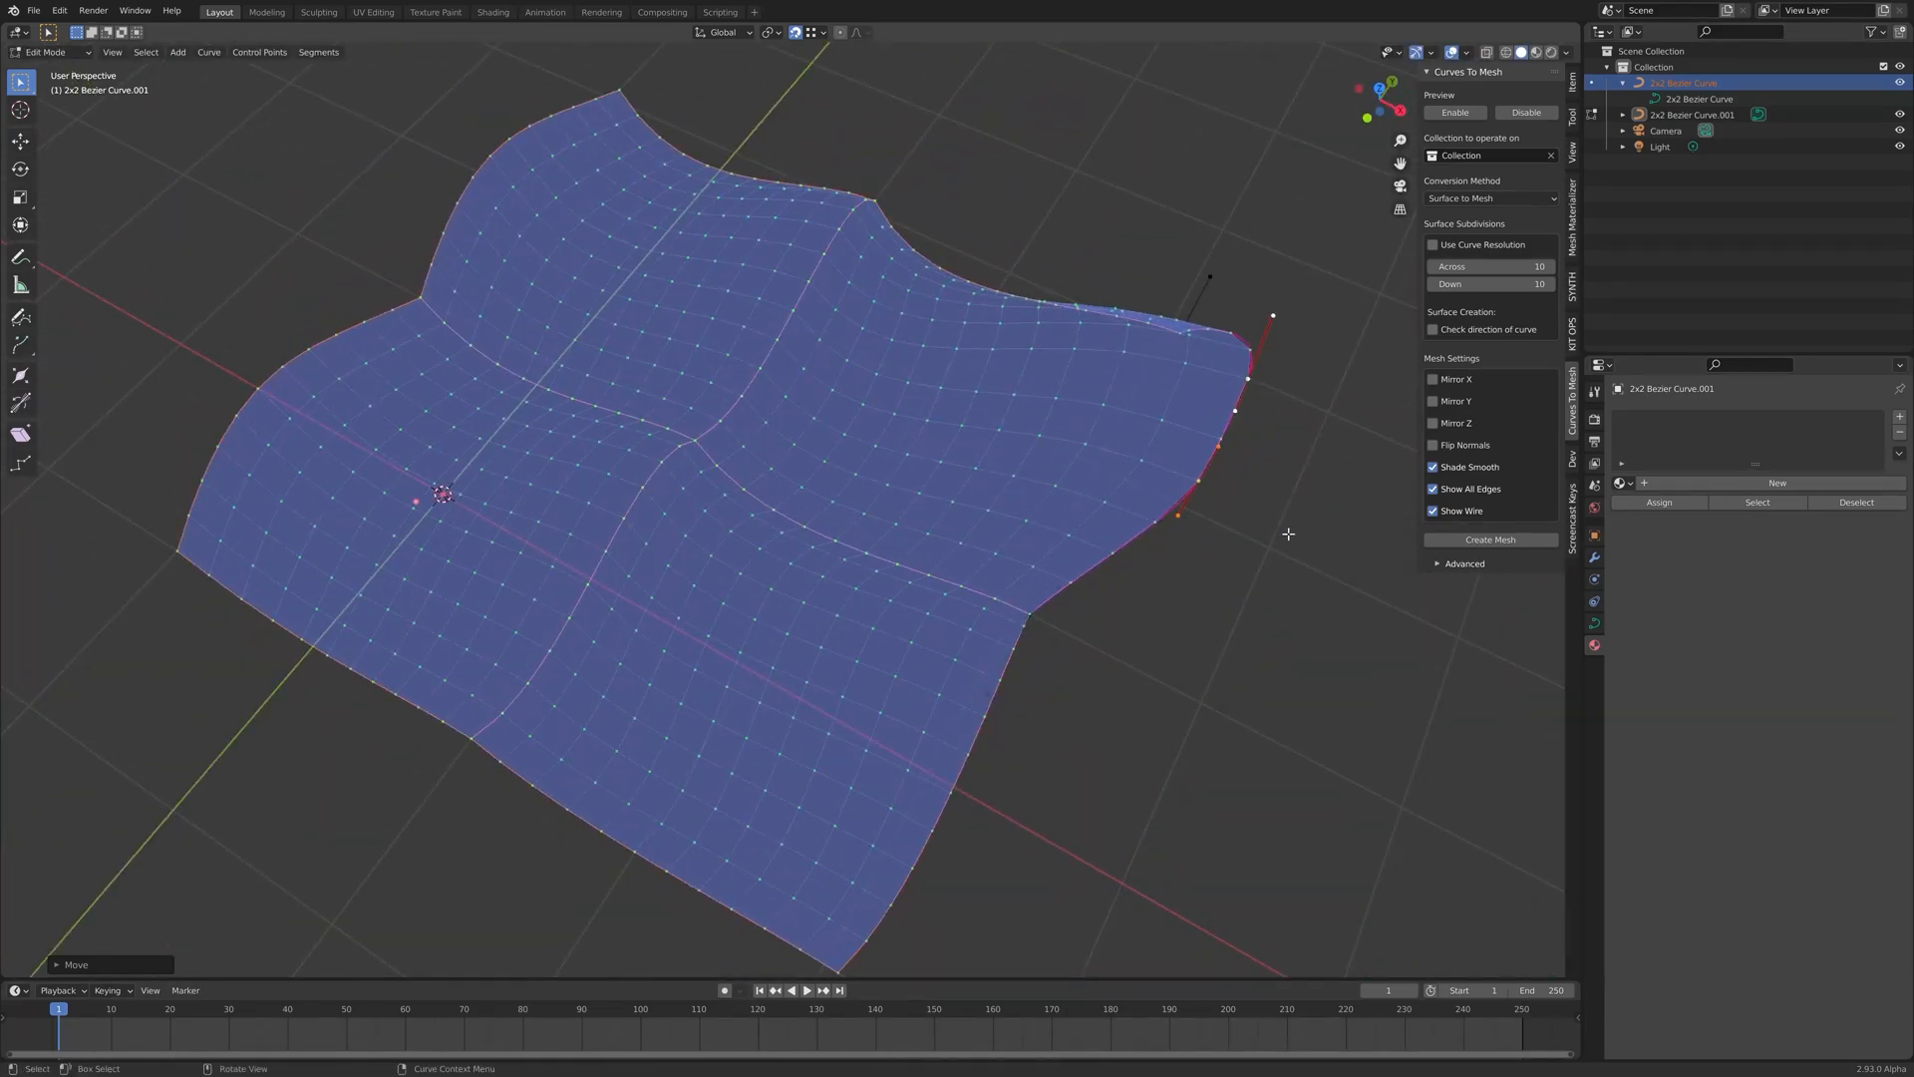
{"action": "key", "text": "g"}
{"action": "key", "text": "x"}
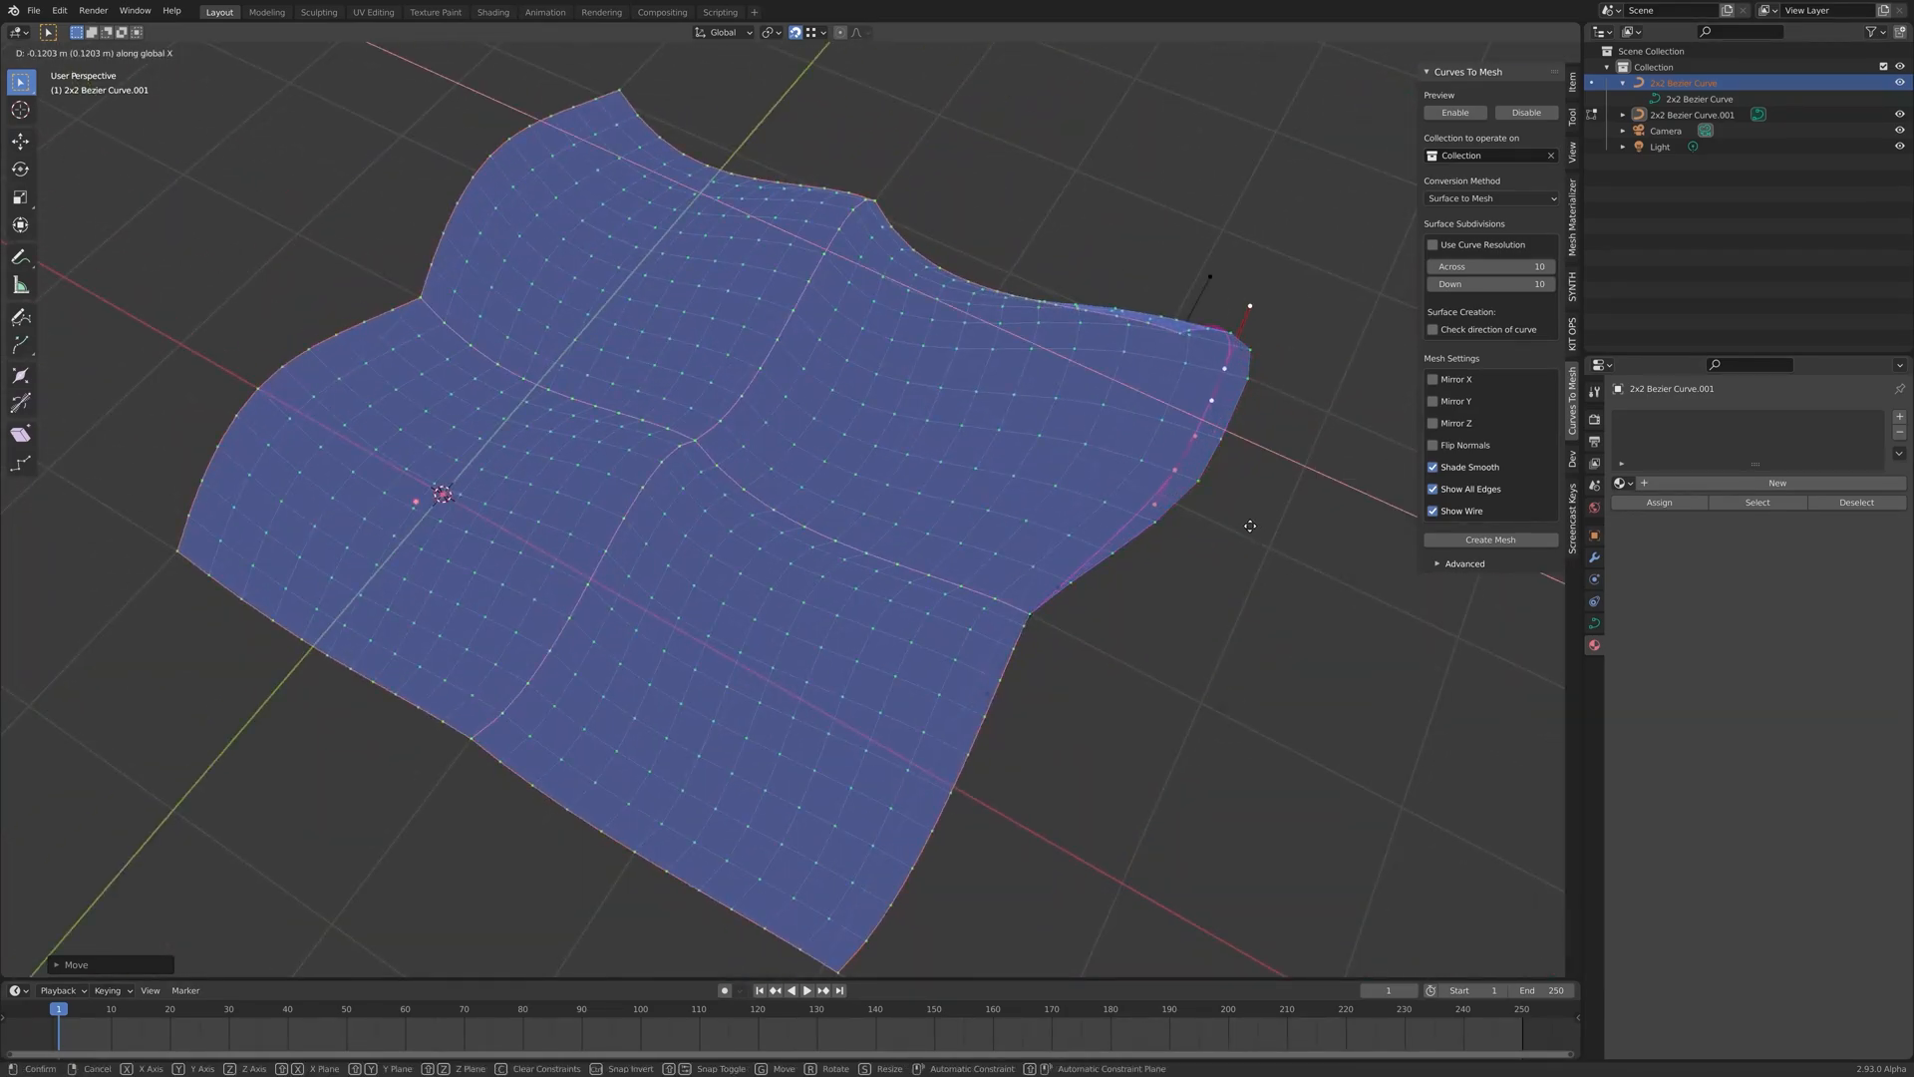
{"action": "left_click", "coordinate": [1192, 555]}
Increase the Across surface subdivisions for the three-sided surface in the second example scene
{"action": "middle_click_drag", "start_coordinate": [1193, 555], "coordinate": [971, 582]}
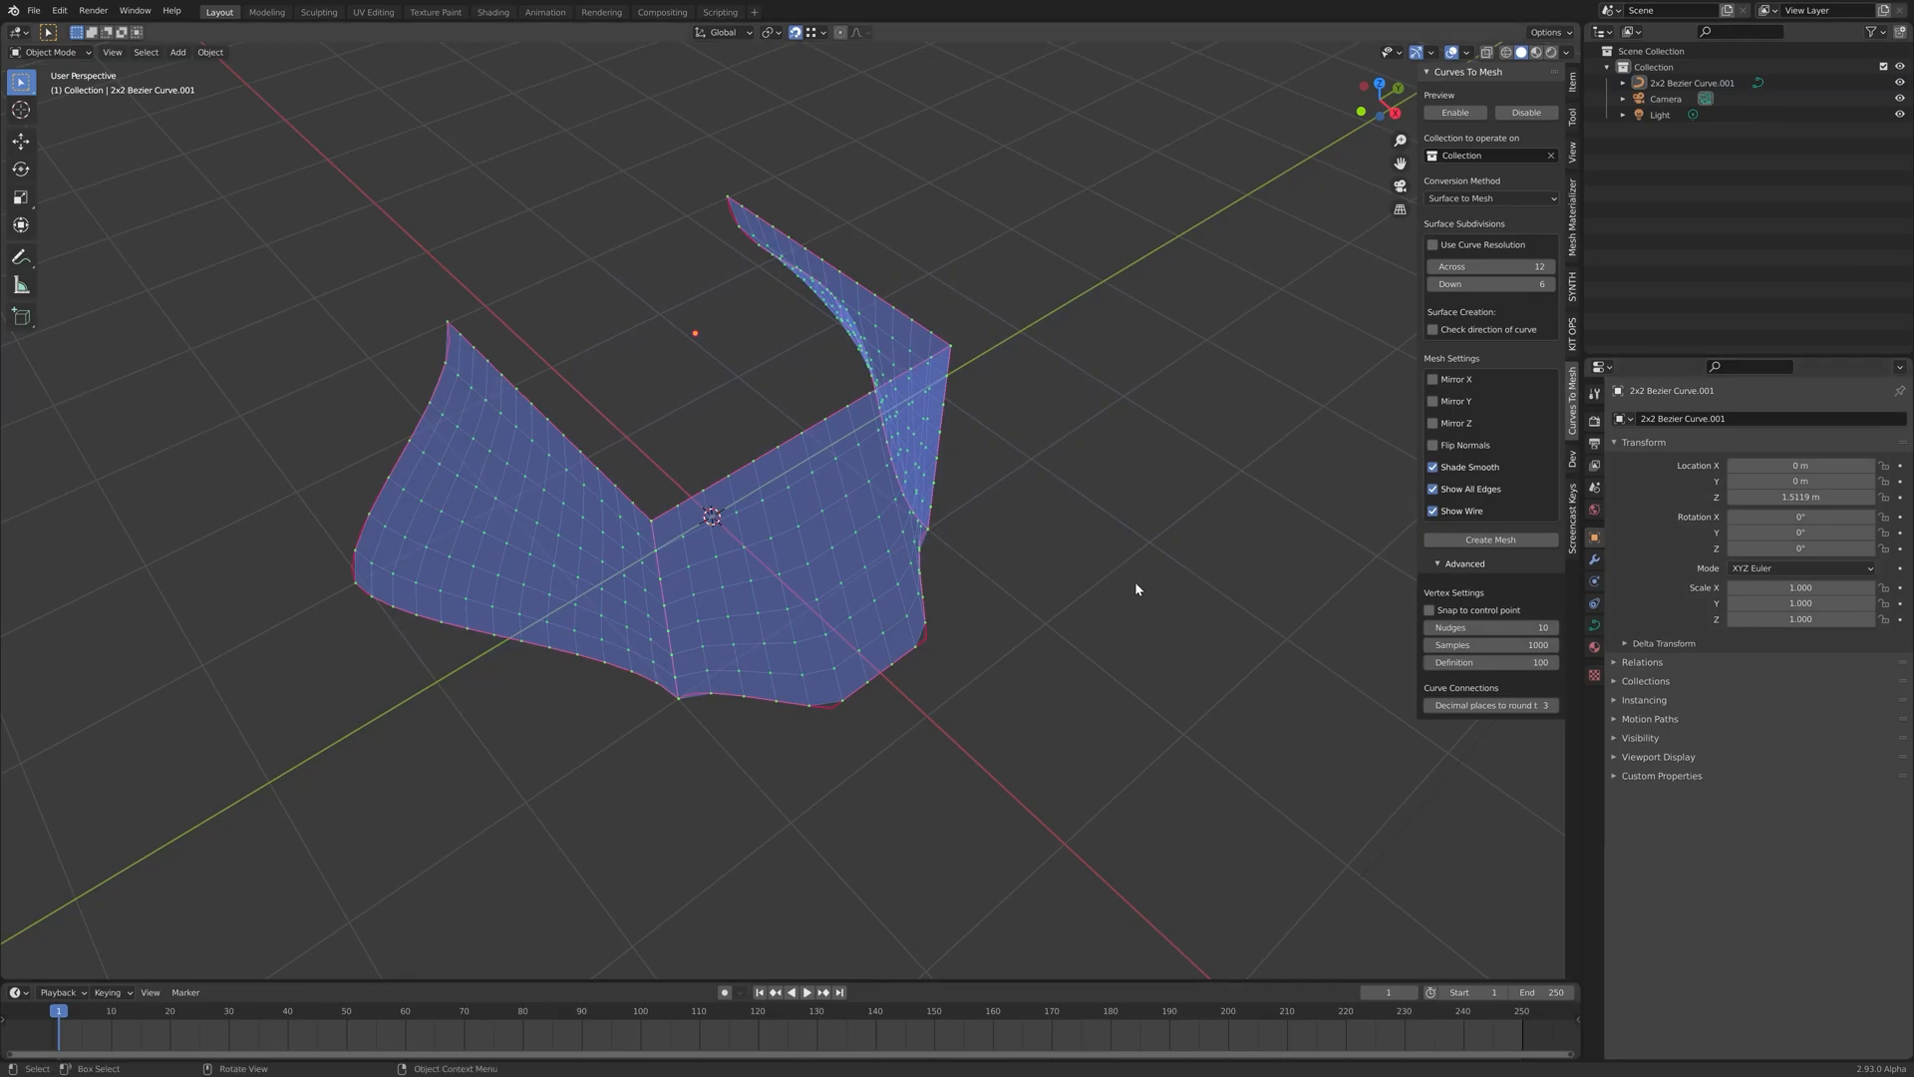
{"action": "middle_click_drag", "start_coordinate": [1135, 582], "coordinate": [1117, 548]}
{"action": "key", "text": "BackSpace"}
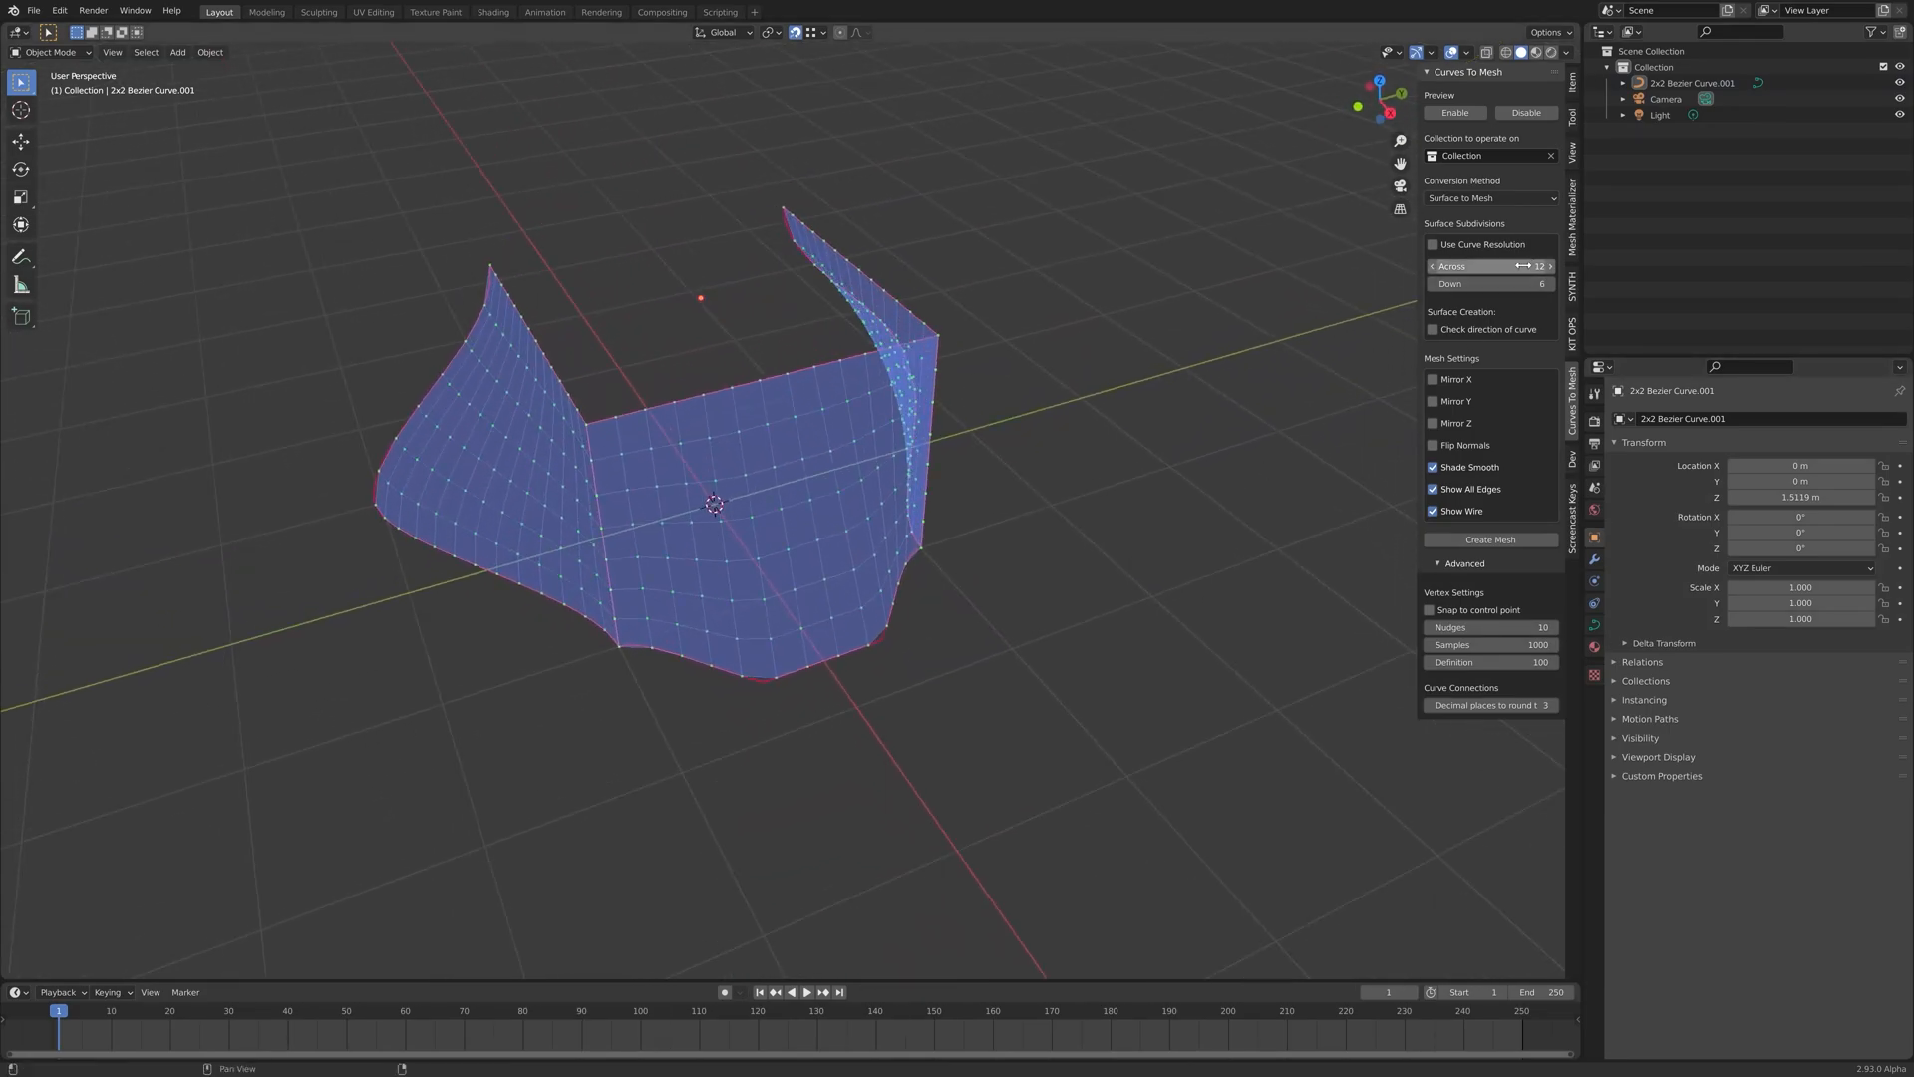
{"action": "scroll", "coordinate": [1535, 289], "scroll_direction": "up", "scroll_amount": 18, "text": "ctrl"}
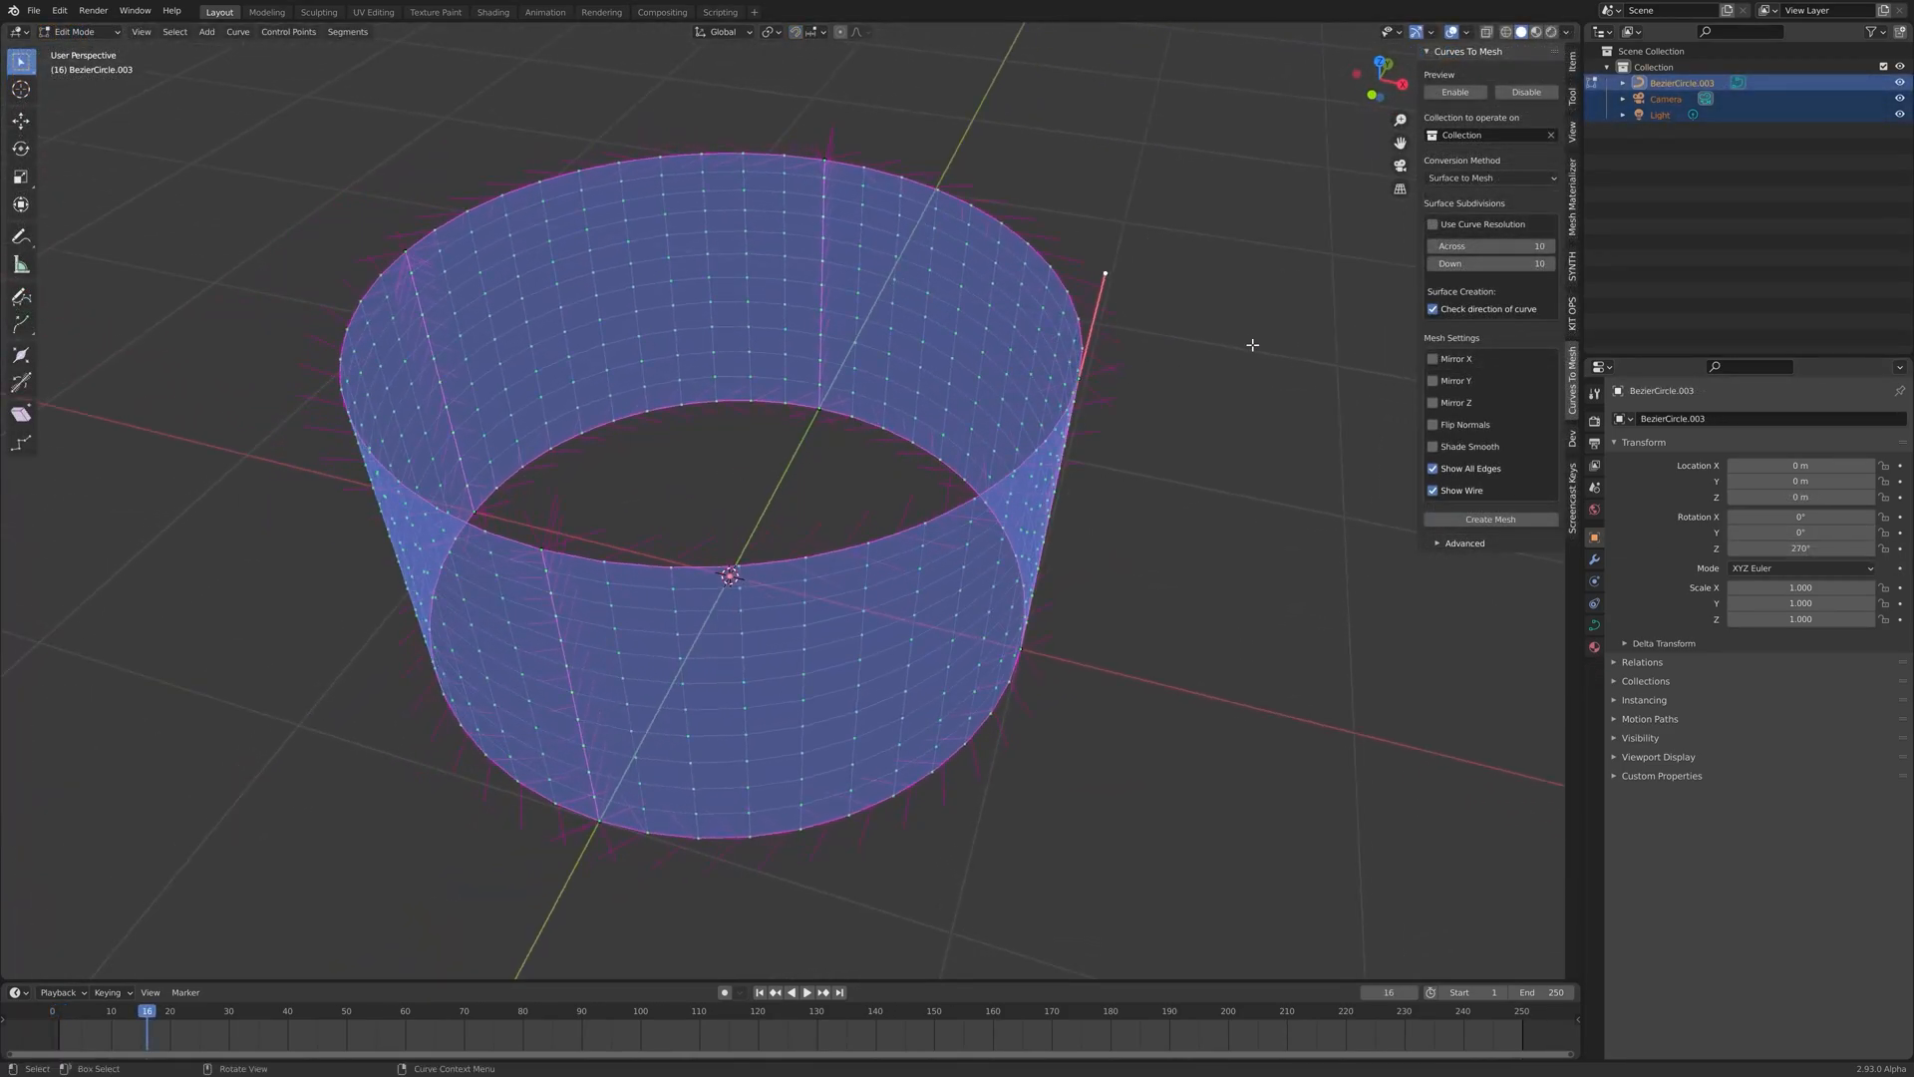
Turn Check direction of curve off and back on for the Bezier circle cylinder
{"action": "left_click", "coordinate": [1433, 310]}
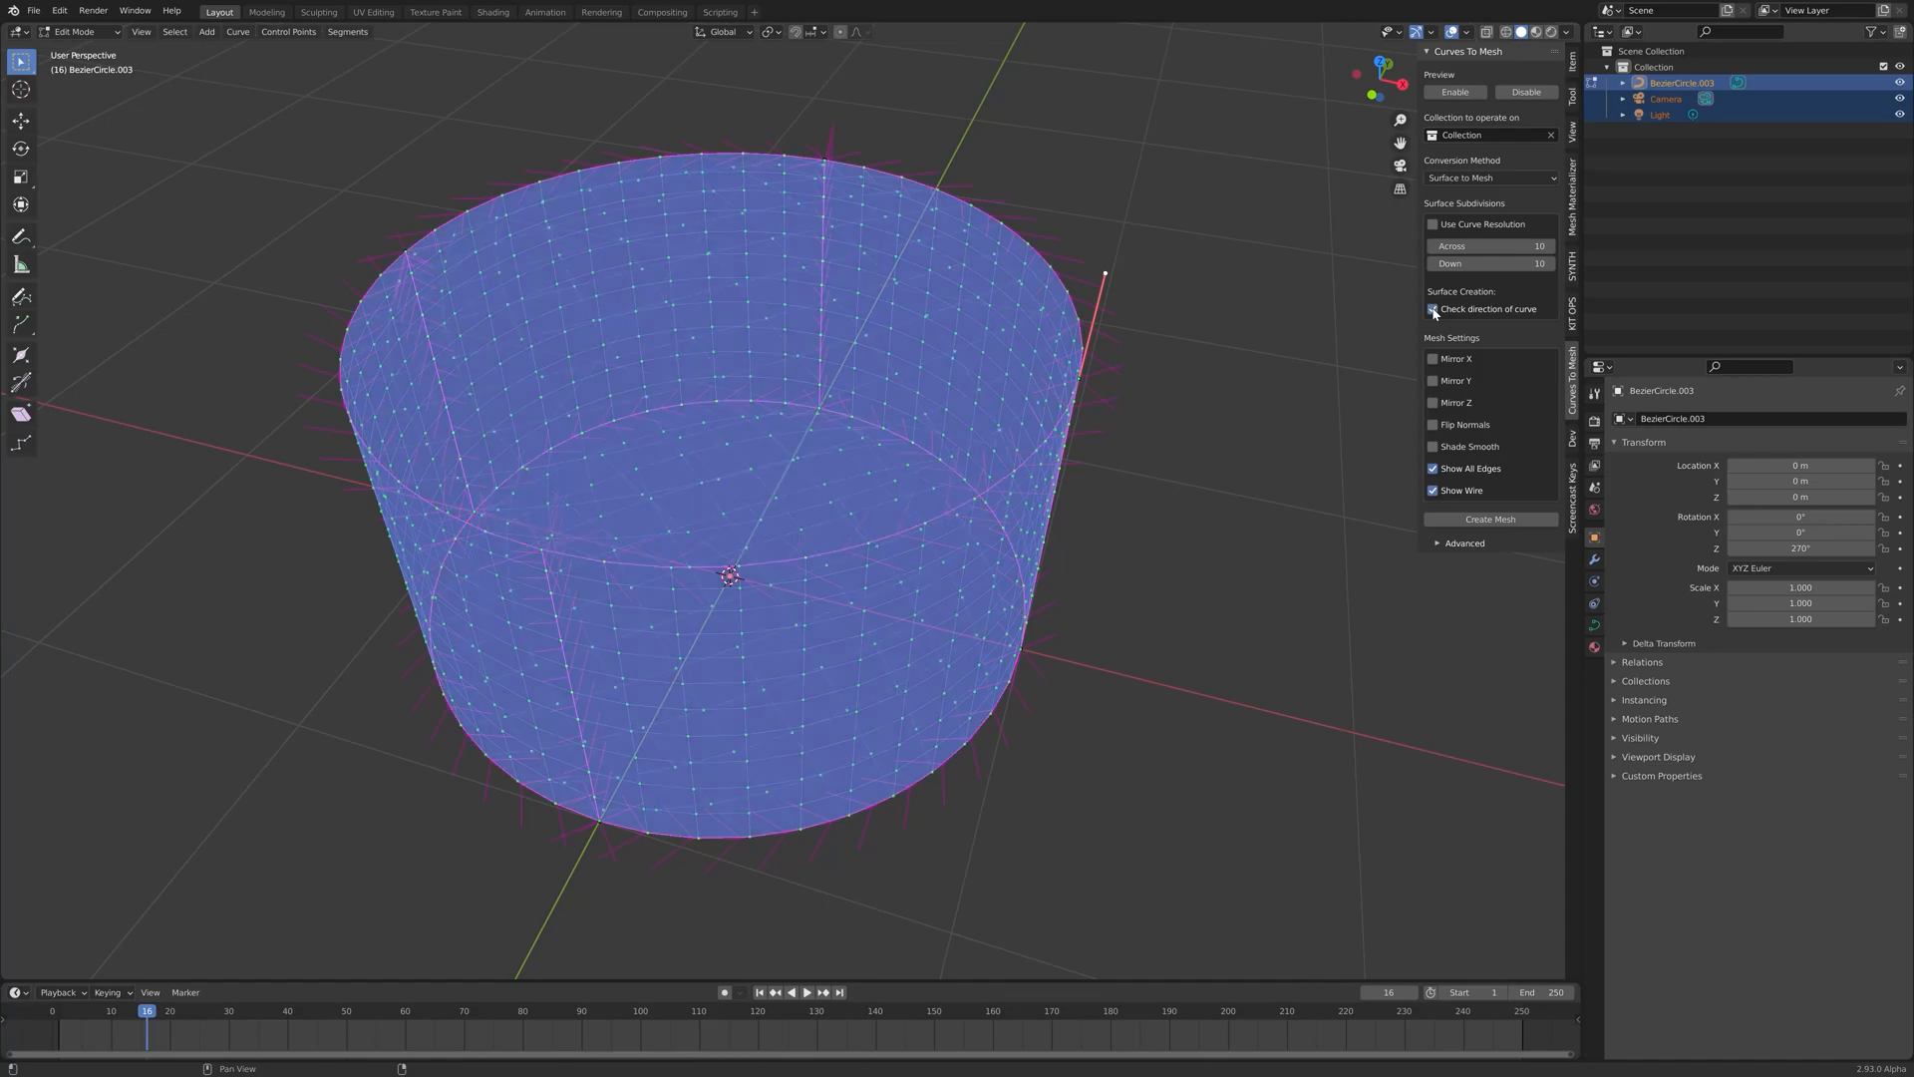
{"action": "left_click", "coordinate": [1433, 309]}
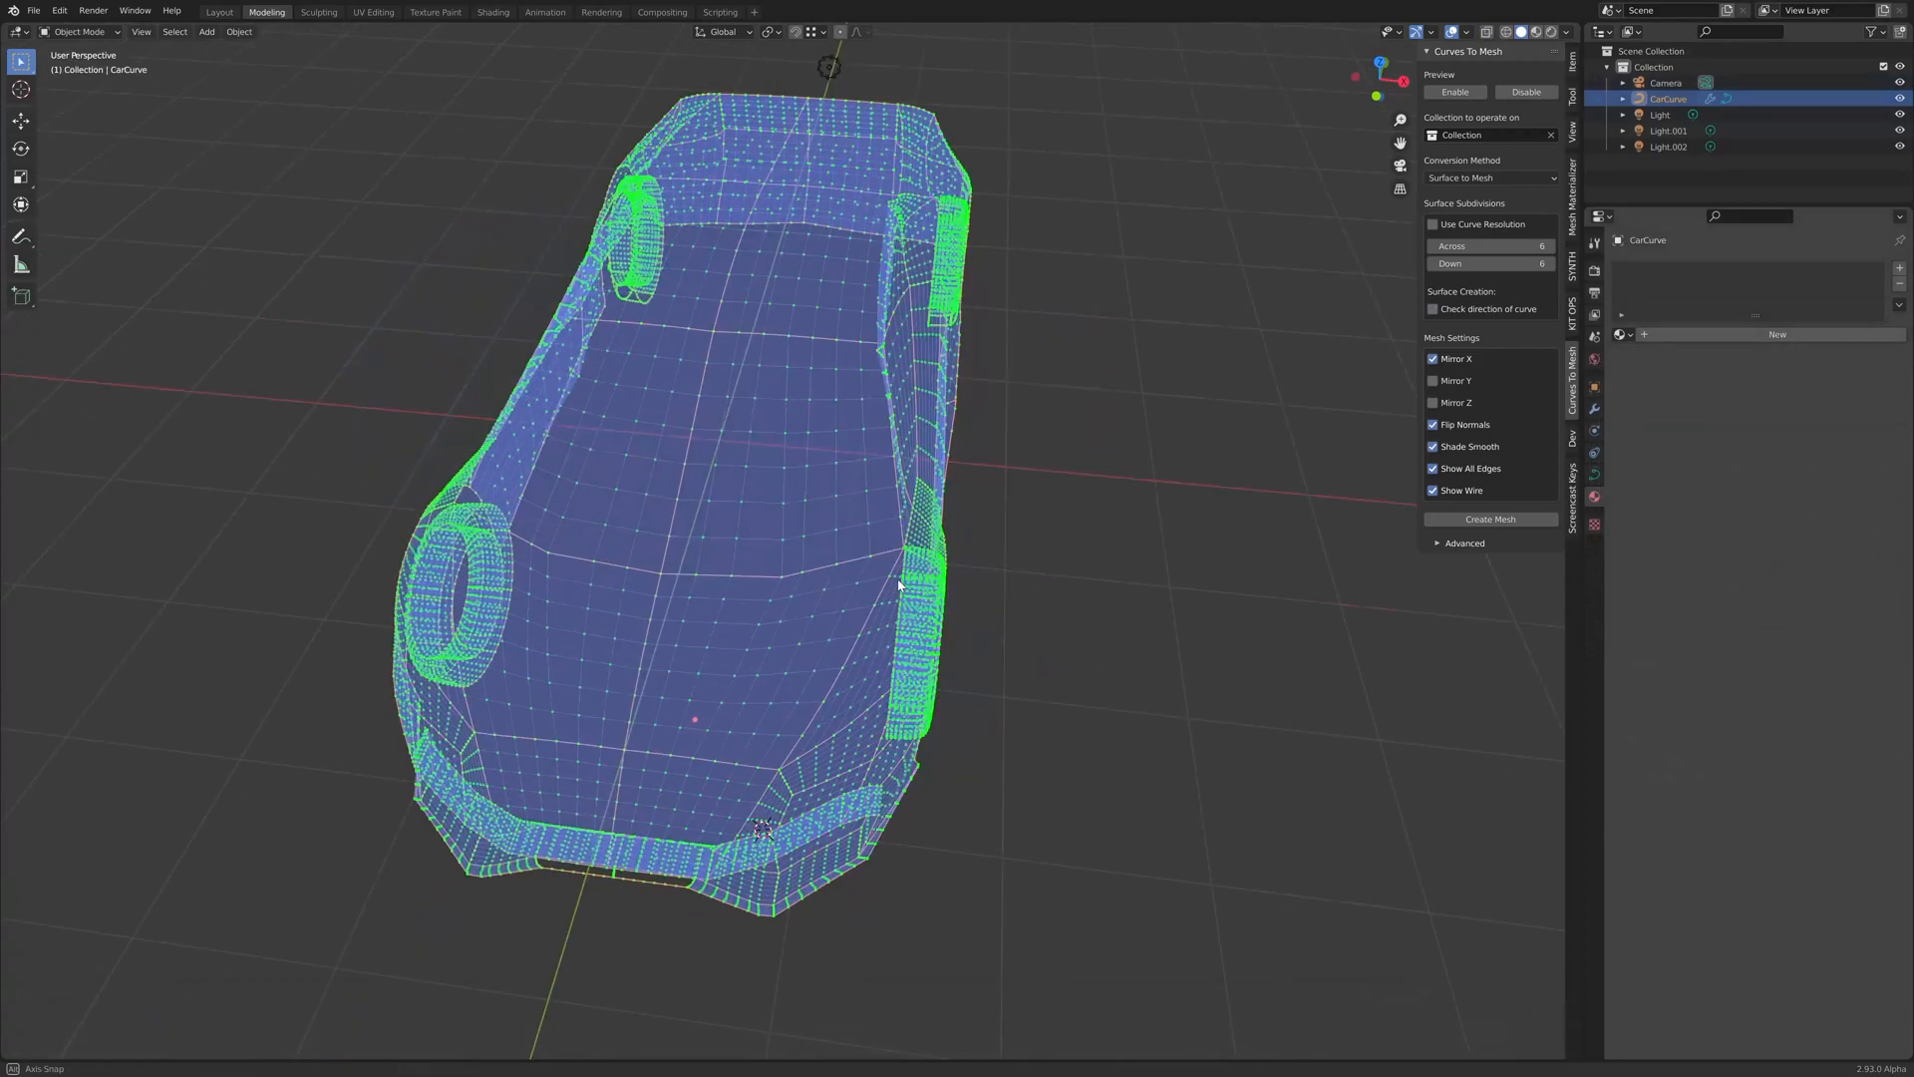
Move the selected handle of the car's hood curve upward along global Z in Edit Mode
{"action": "middle_click_drag", "start_coordinate": [797, 578], "coordinate": [971, 579]}
{"action": "middle_click_drag", "start_coordinate": [839, 532], "coordinate": [638, 518]}
{"action": "scroll", "coordinate": [832, 518], "scroll_direction": "up", "scroll_amount": 3}
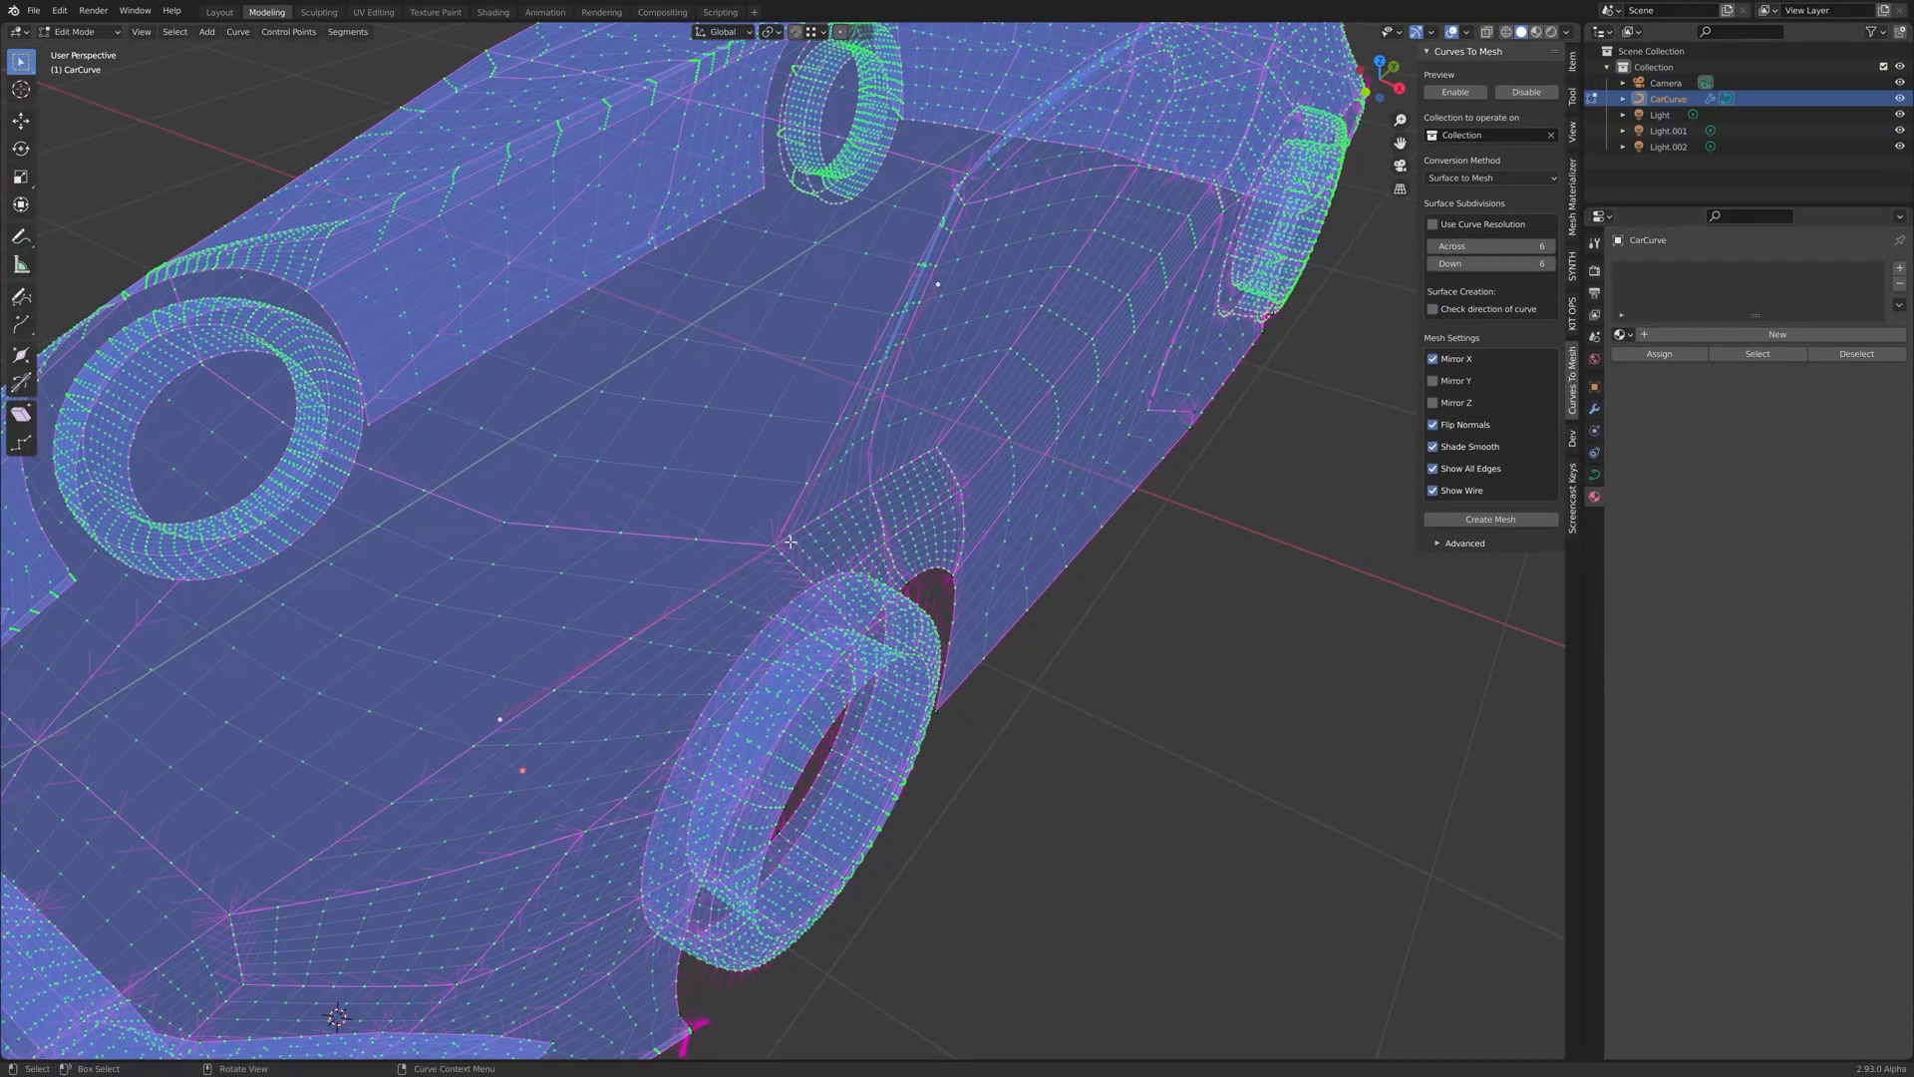
{"action": "middle_click_drag", "start_coordinate": [778, 541], "coordinate": [318, 584]}
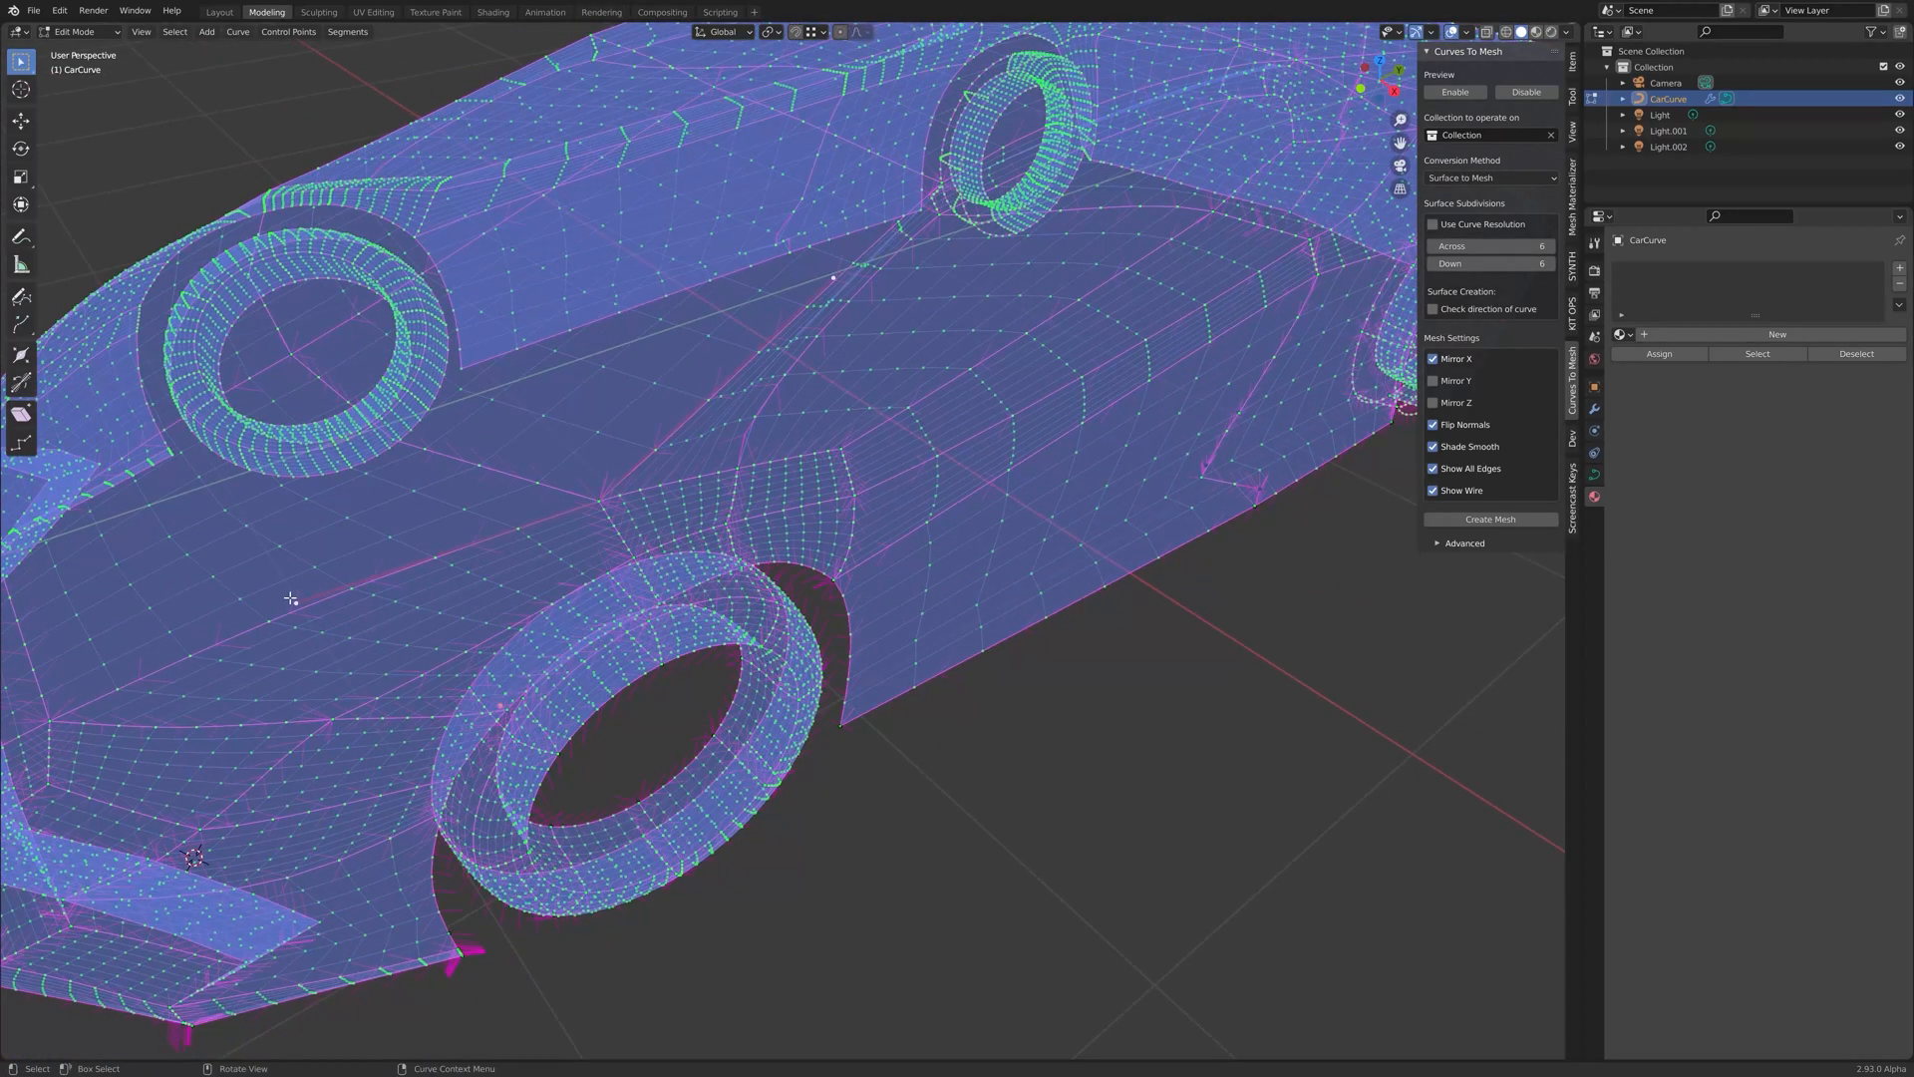
{"action": "key", "text": "g"}
{"action": "key", "text": "z"}
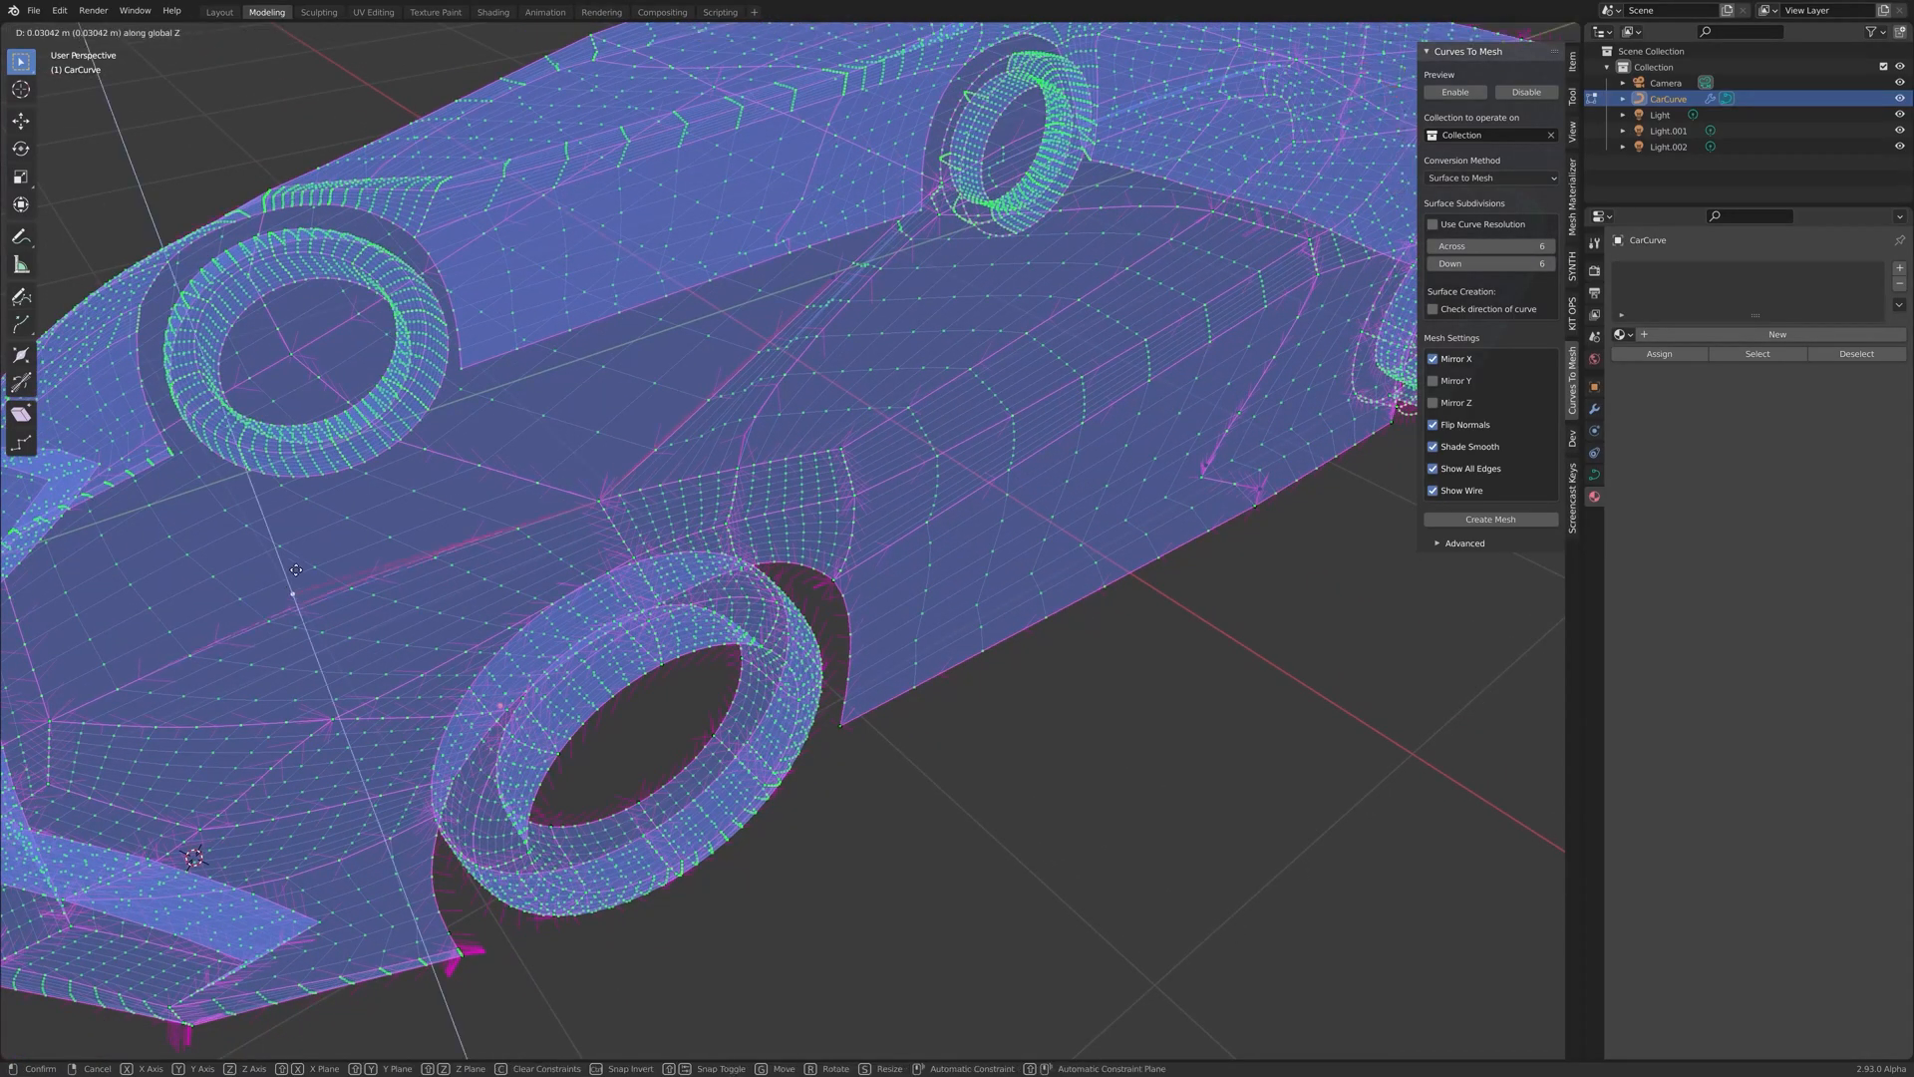